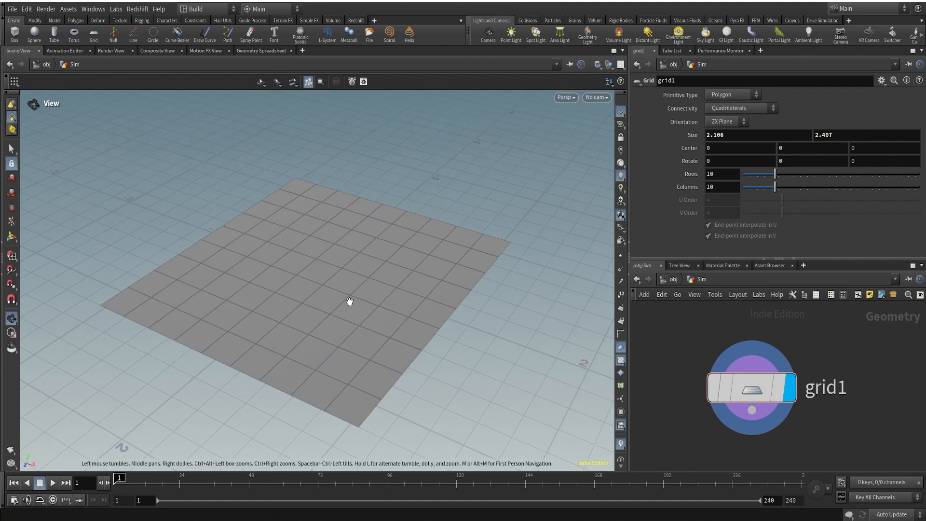
Step: Set the grid's rows and columns to 2000 each
double_click(709, 174)
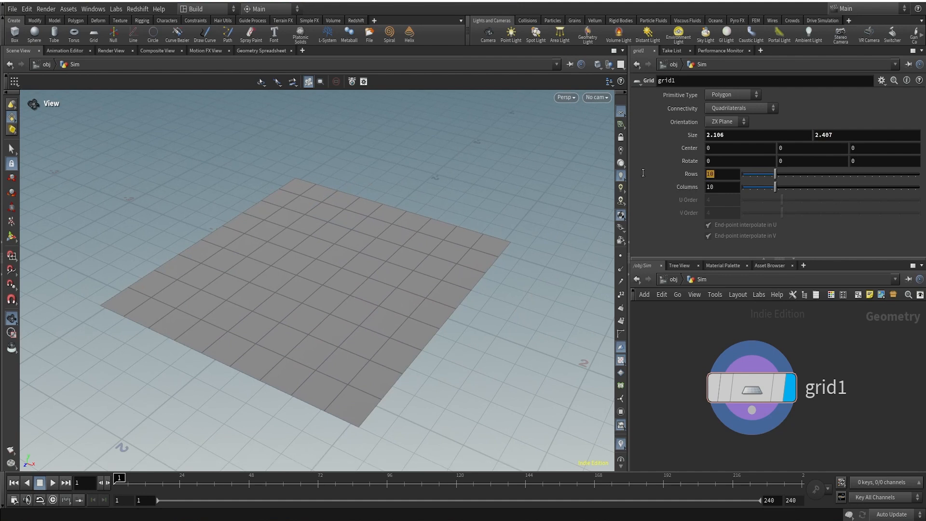
text(2000)
key(Return)
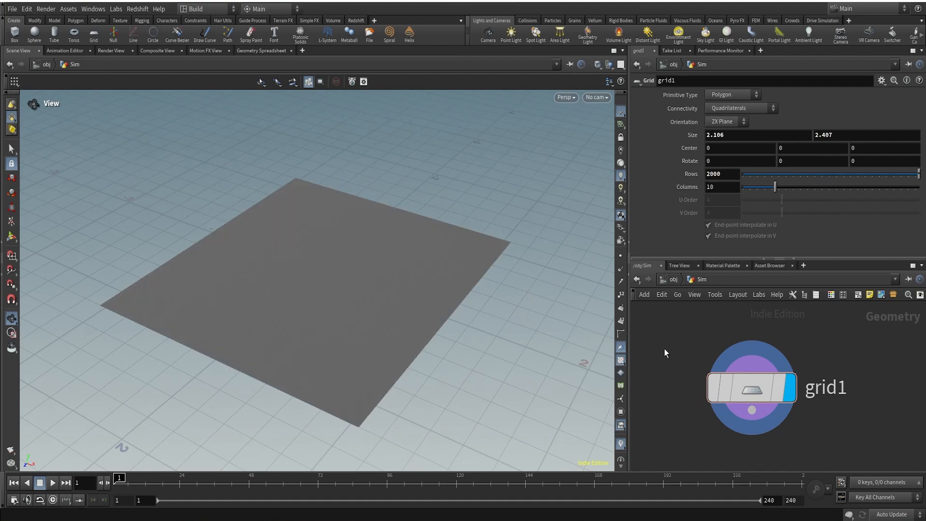
double_click(720, 191)
text(2000)
key(Return)
drag(348, 300, 486, 209)
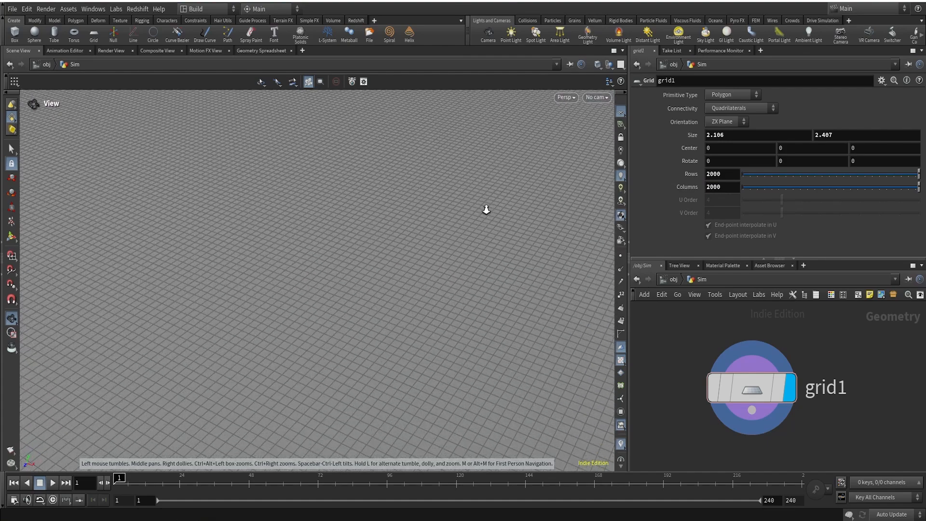
key(h)
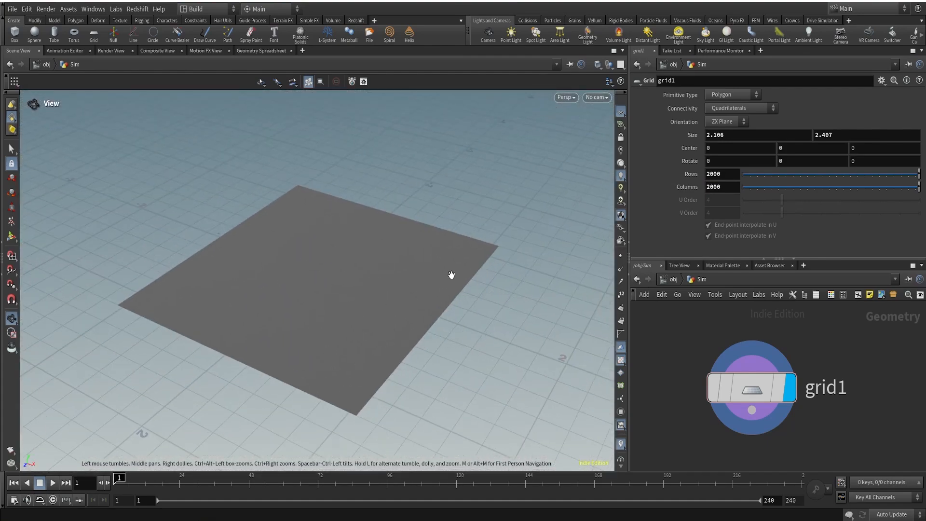
Step: Add an Attribute from Map node fed by grid1 and make it the displayed node
scroll(889, 437, down, 3)
middle_drag(889, 437, 851, 366)
drag(755, 346, 832, 433)
text(afro)
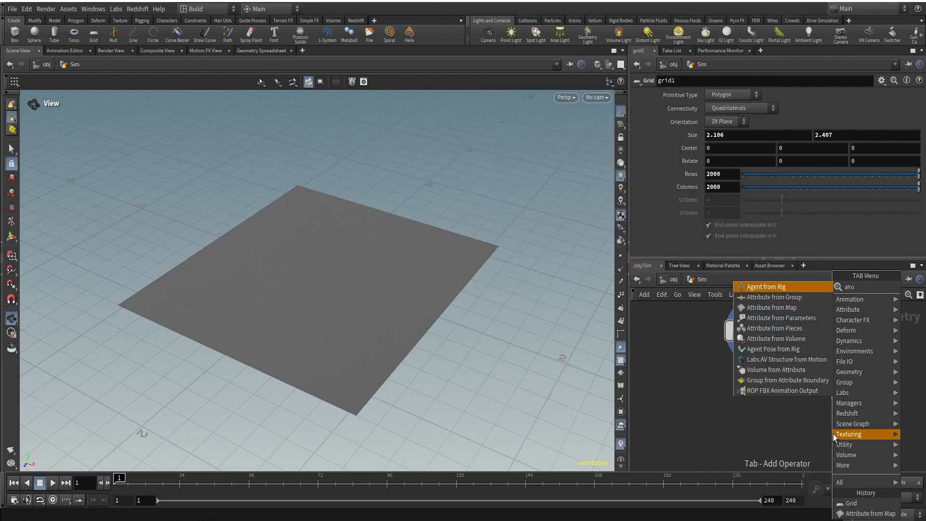
click(792, 307)
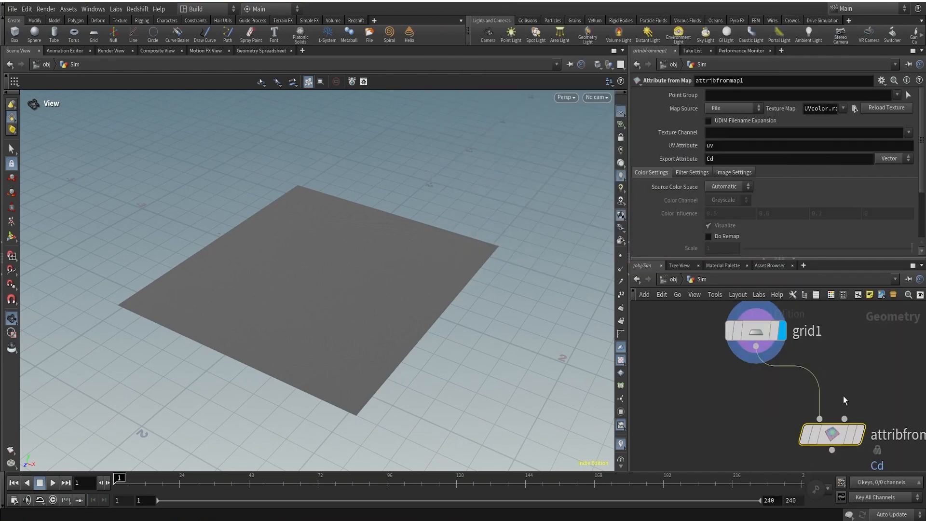
mouse_move(811, 441)
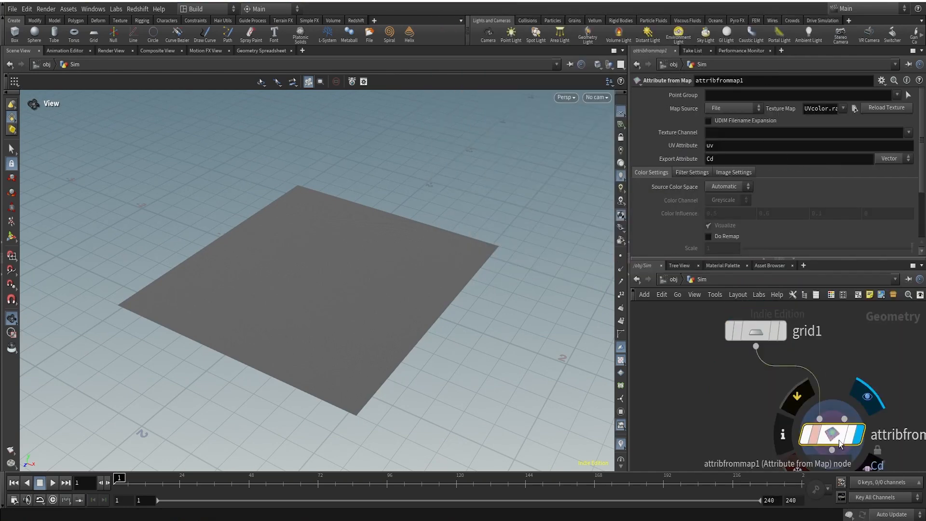
click(856, 414)
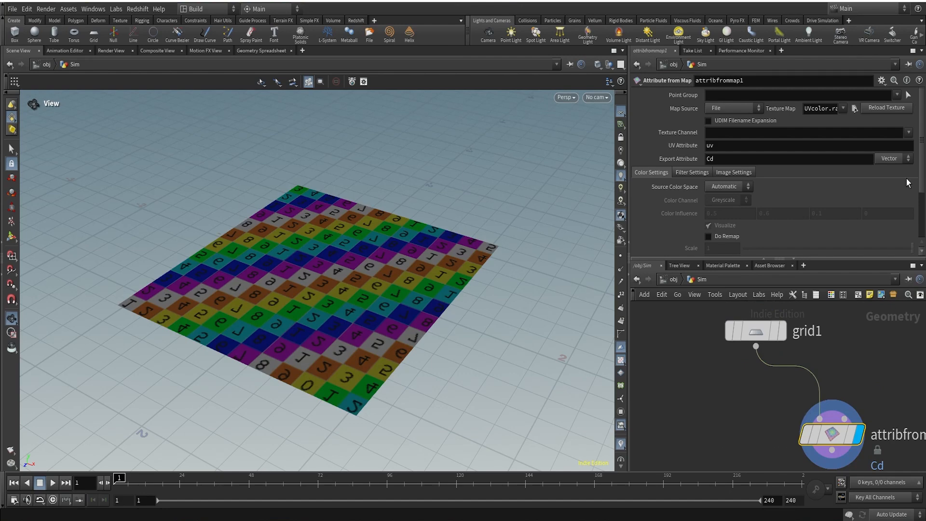
Step: Load Original_Adidas_logo.svg.png from the $HIP folder as the texture map of the Attribute from Map node
click(854, 108)
click(714, 90)
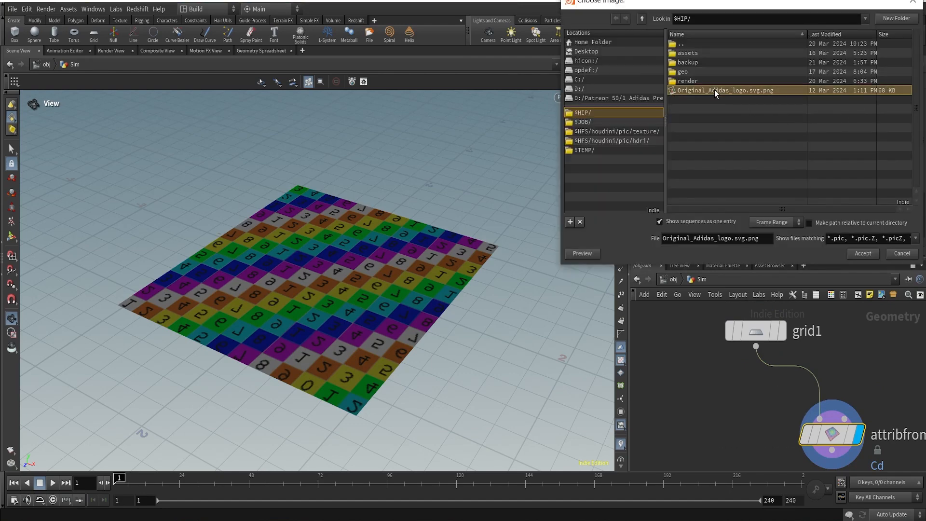
click(855, 252)
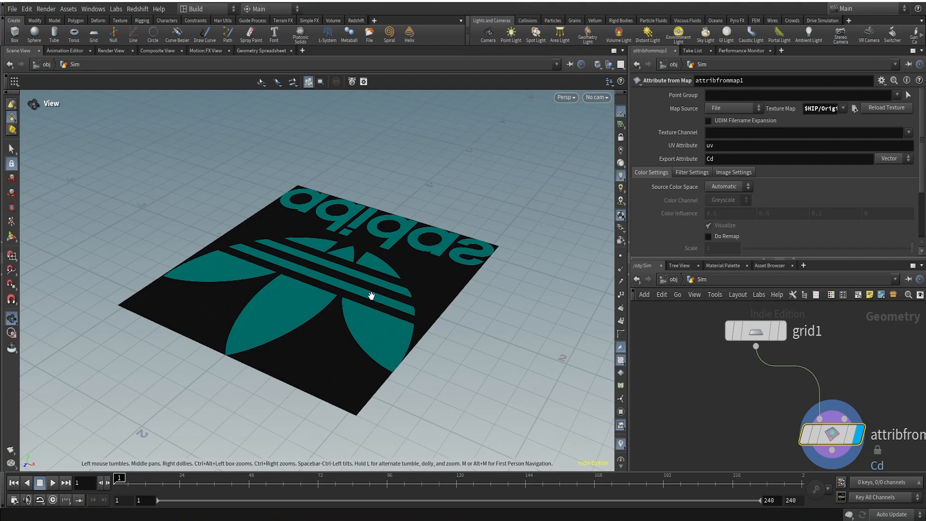
drag(371, 295, 377, 311)
Step: Invert the map image in V and set the Cd export attribute's type to Float
click(739, 177)
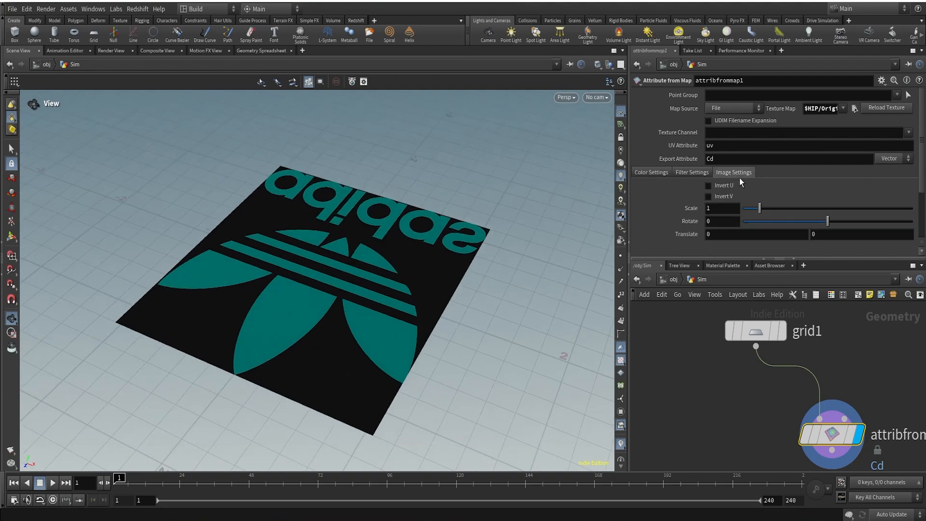
click(708, 187)
click(707, 186)
click(708, 196)
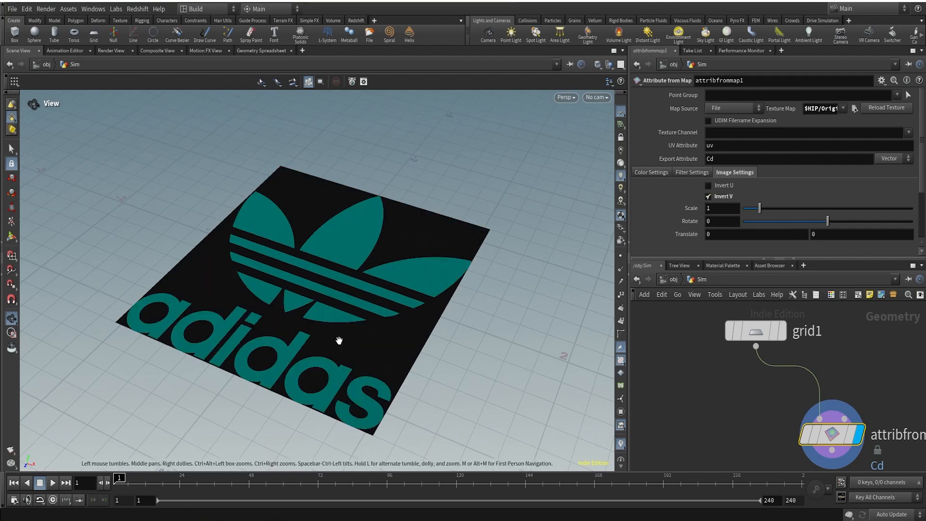
click(892, 158)
drag(314, 325, 321, 336)
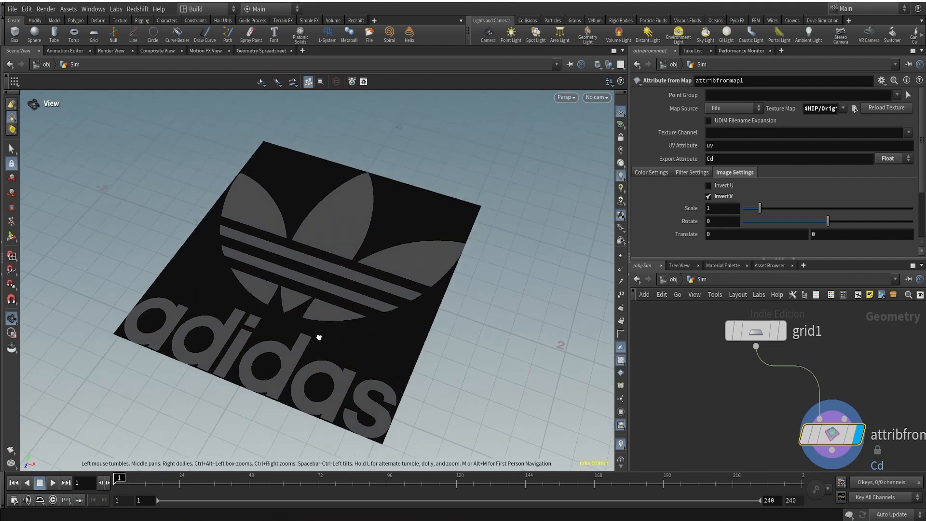
Step: Examine the network and the size, row and column settings of grid1
scroll(887, 373, down, 3)
middle_drag(886, 374, 835, 316)
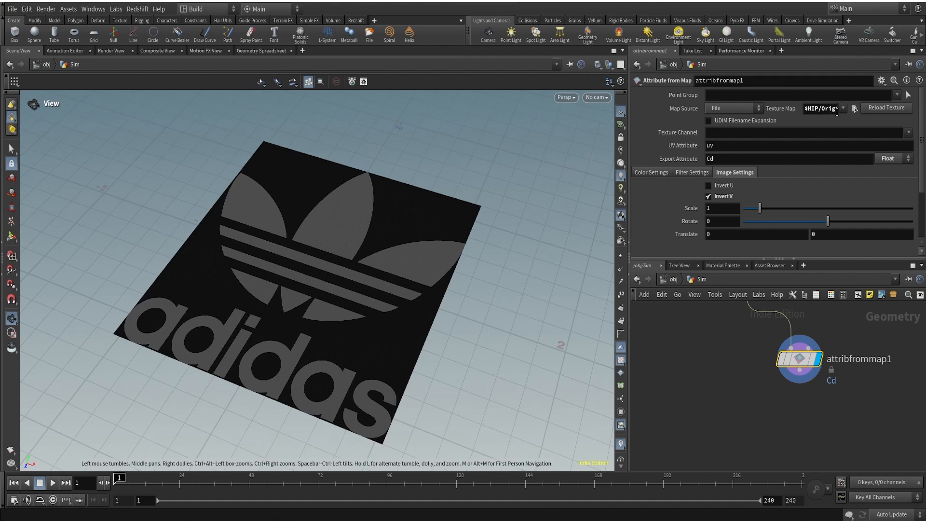
scroll(739, 388, down, 2)
middle_drag(739, 388, 738, 412)
scroll(741, 353, up, 4)
click(744, 332)
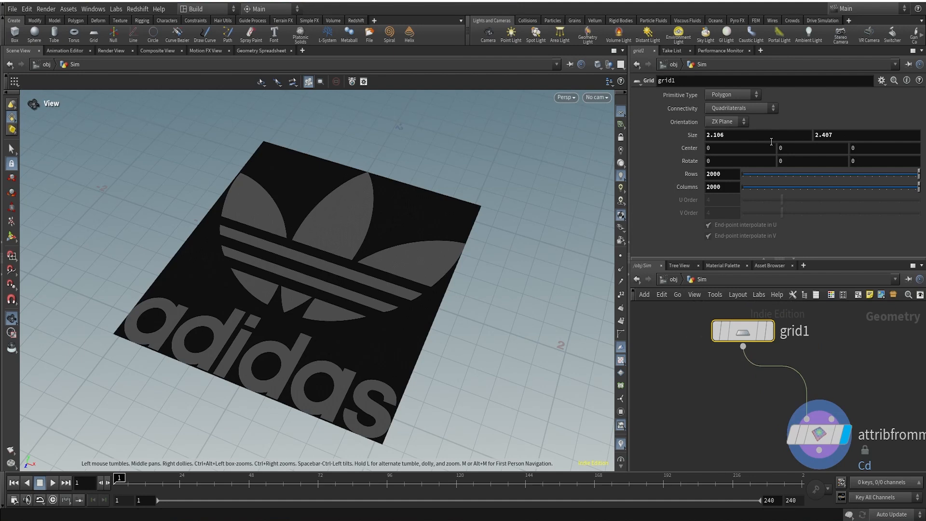
scroll(757, 424, down, 3)
Step: Add a Blast node wired to the output of attribfrommap1
click(768, 361)
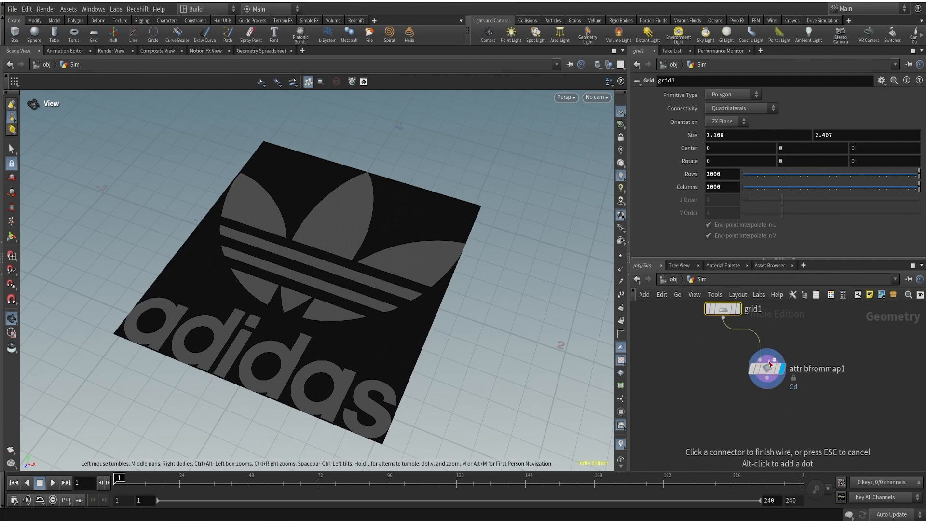
click(769, 374)
click(766, 378)
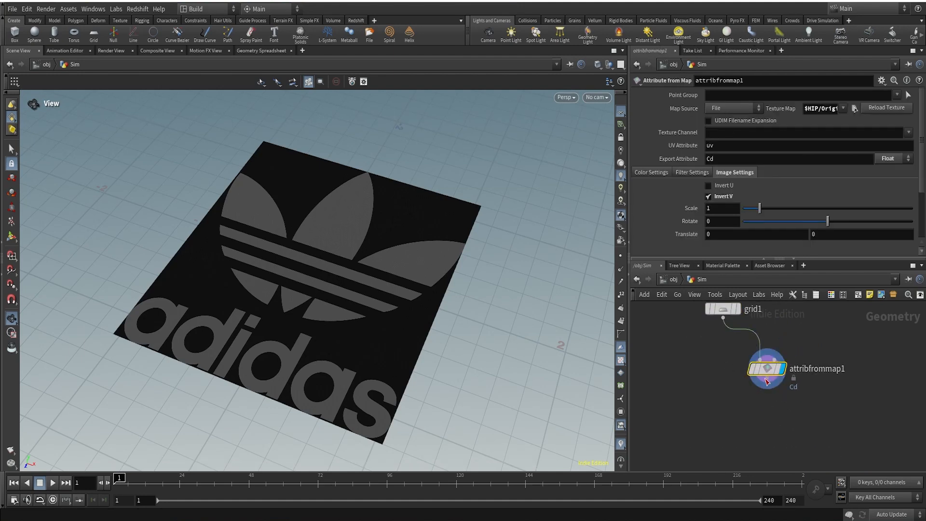
click(767, 381)
click(710, 419)
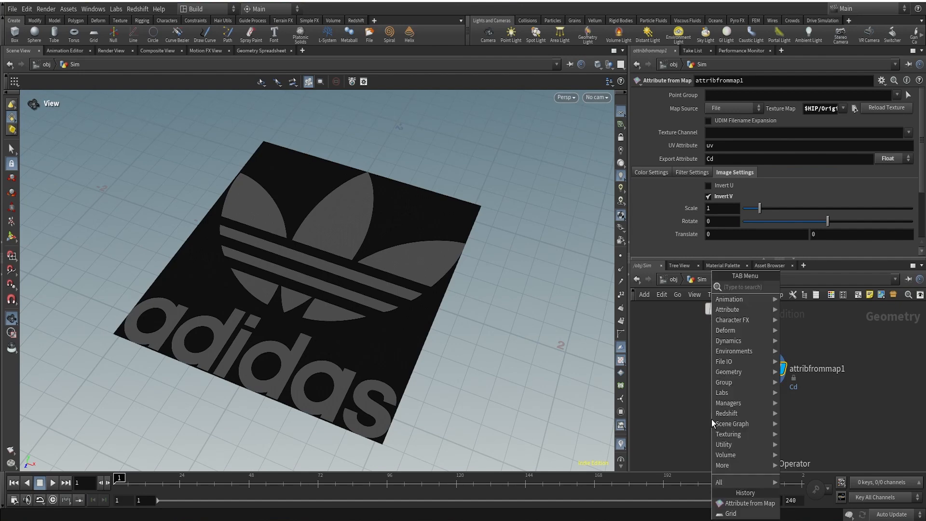
text(blast)
key(Return)
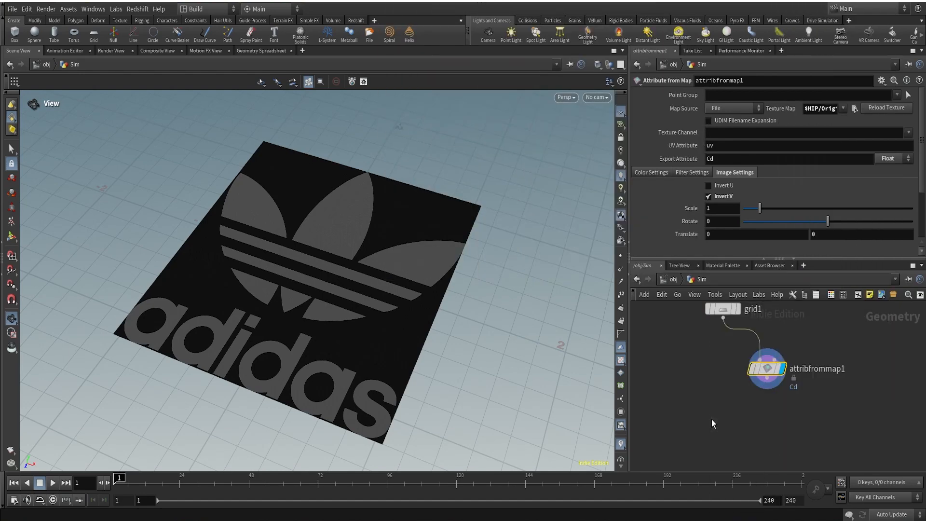
click(727, 420)
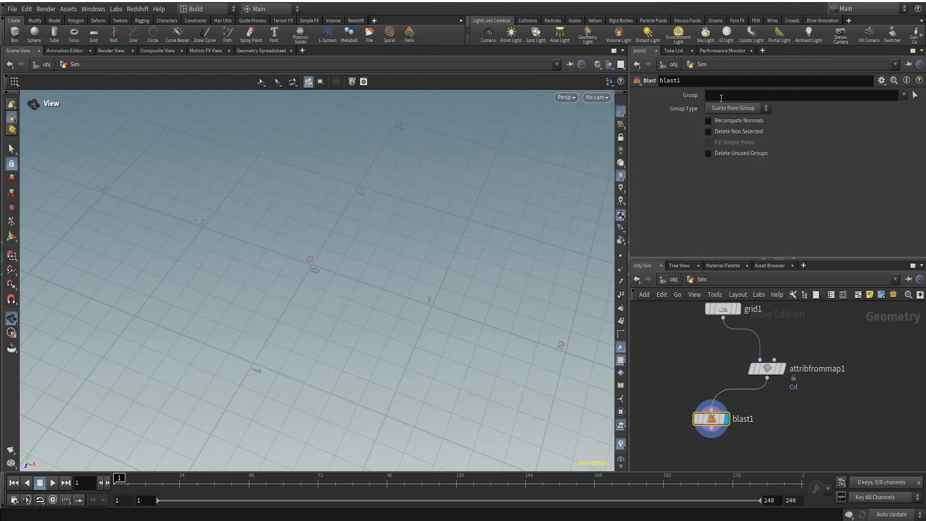
click(720, 96)
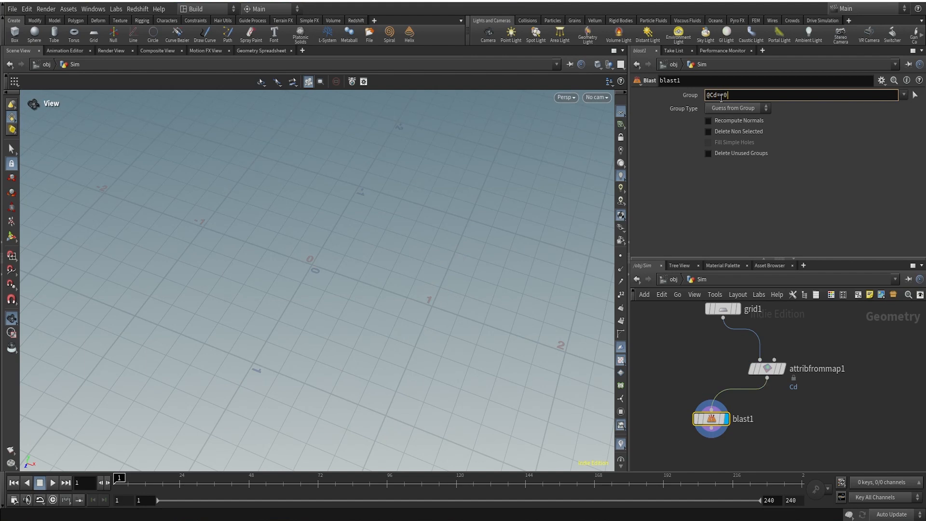
click(735, 109)
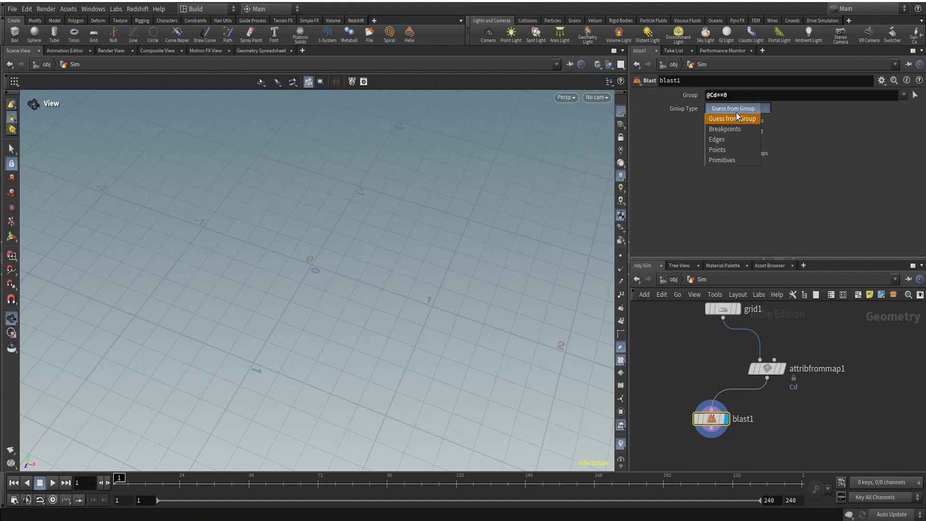
click(716, 150)
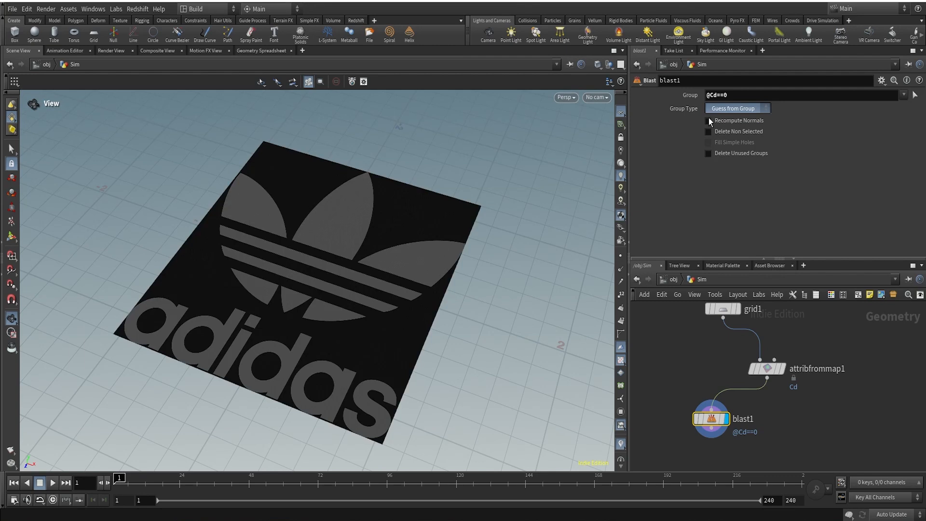
click(755, 110)
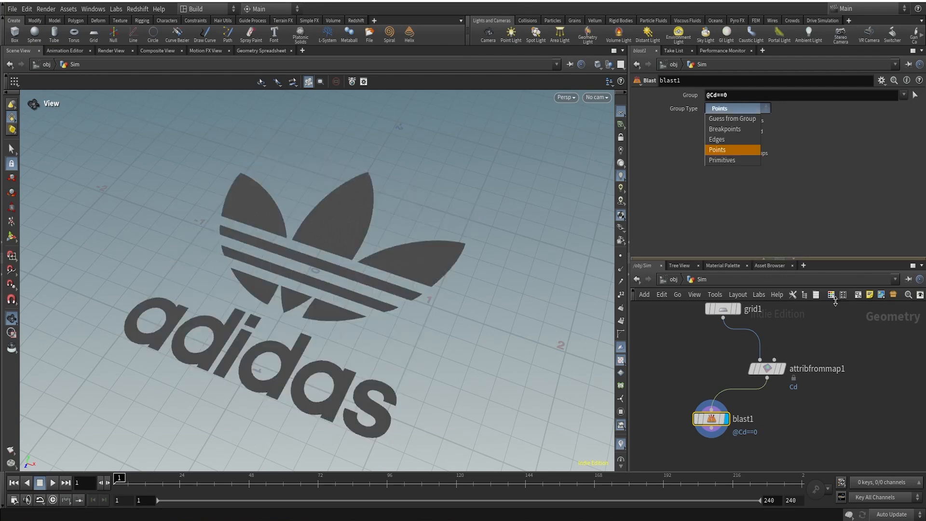
click(718, 142)
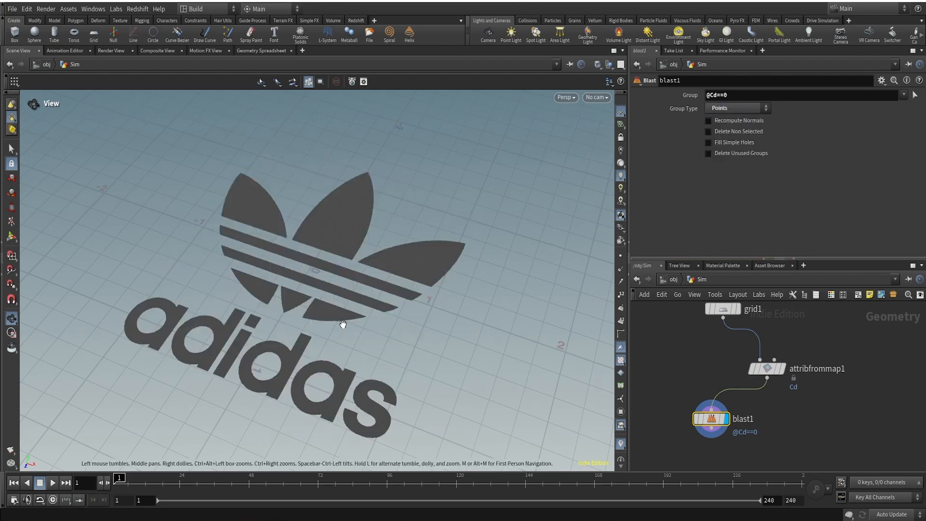
Step: Lay out the network nodes automatically and start a wire from the Blast node's output
middle_drag(348, 337, 349, 320)
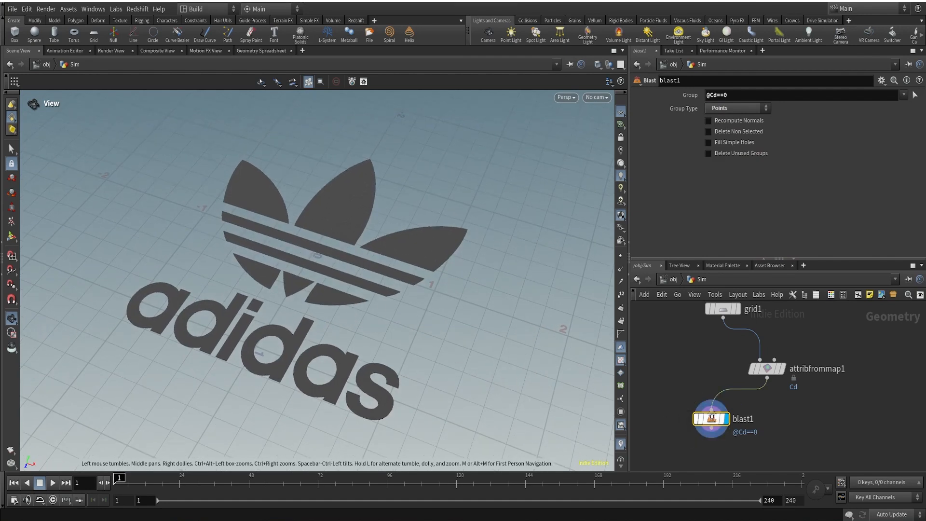
key(l)
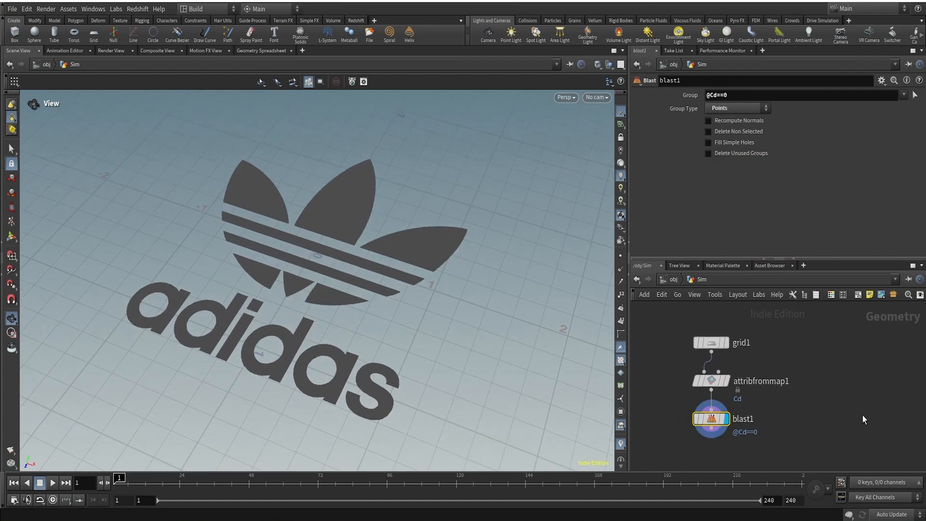
scroll(702, 382, up, 2)
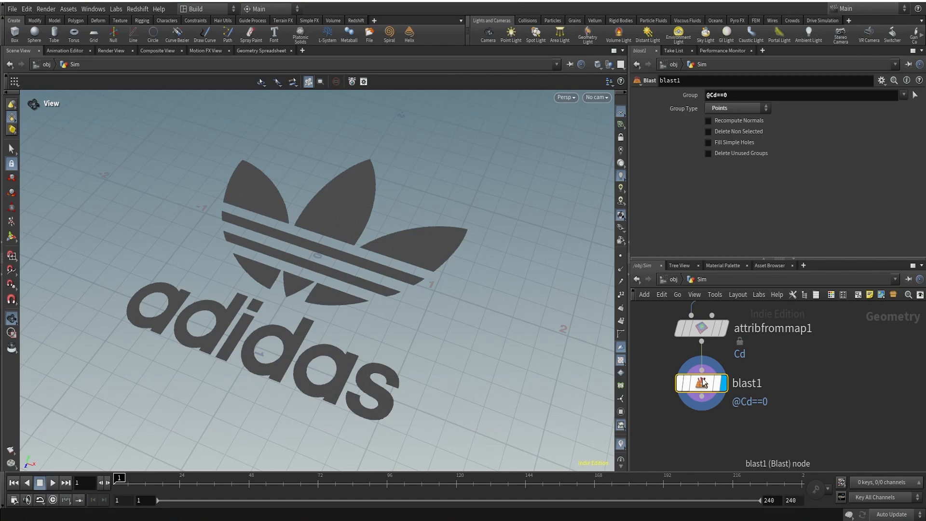
middle_drag(800, 422, 791, 359)
click(693, 333)
key(Tab)
text(afro)
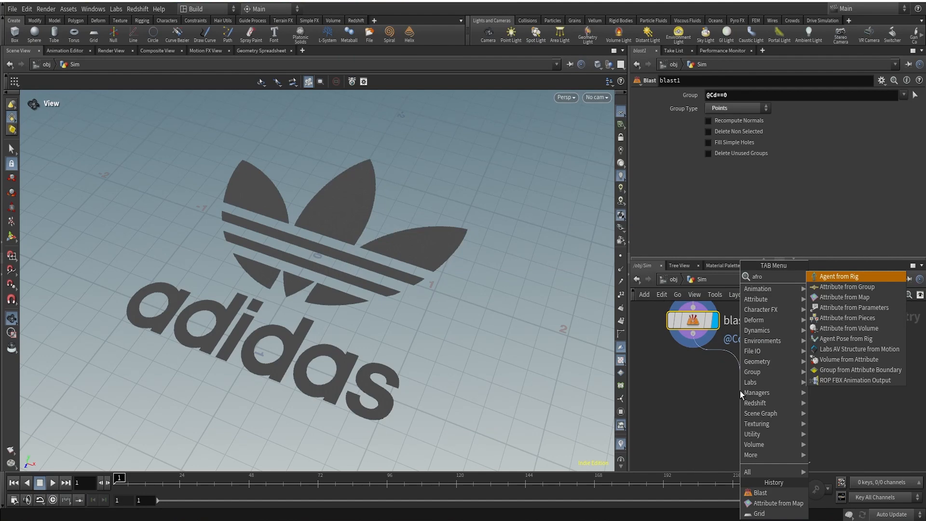
key(Escape)
Step: Add an Attribute Delete node after blast1 and make it the displayed node
key(Tab)
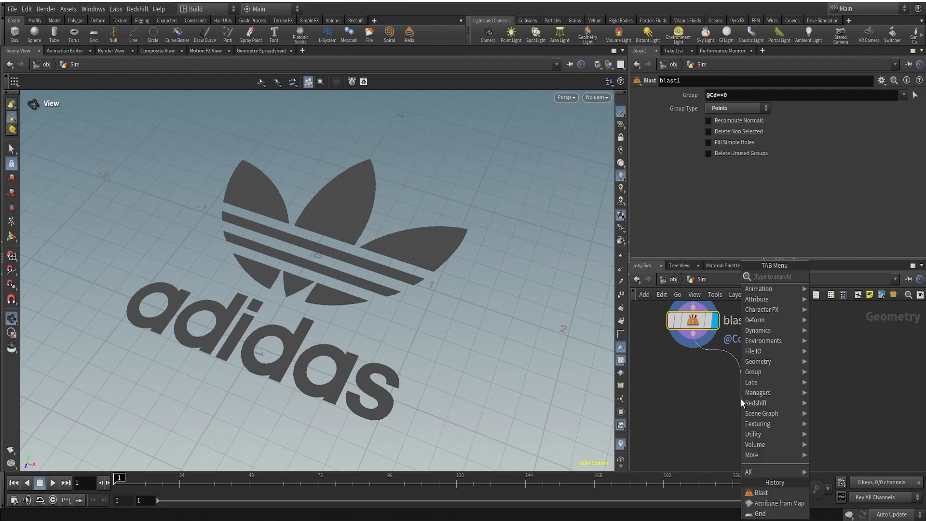
text(adel)
key(Return)
click(741, 400)
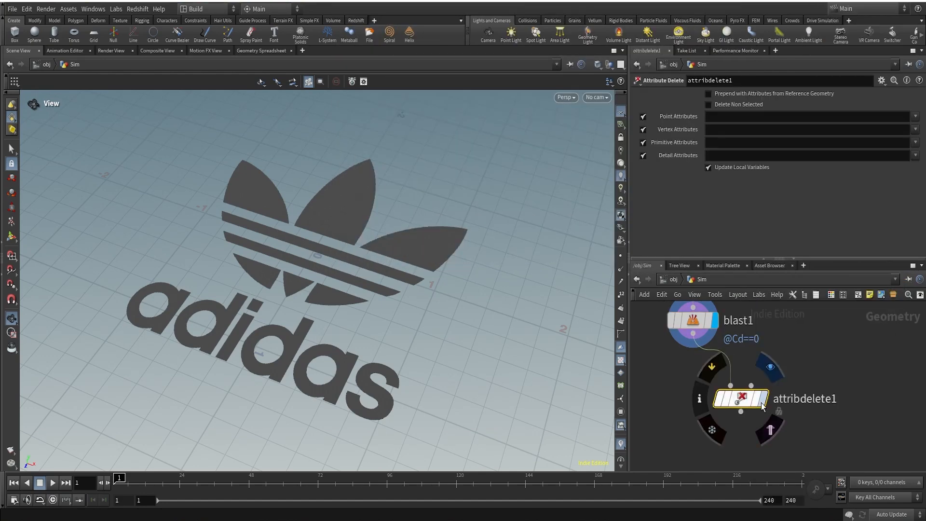
click(761, 404)
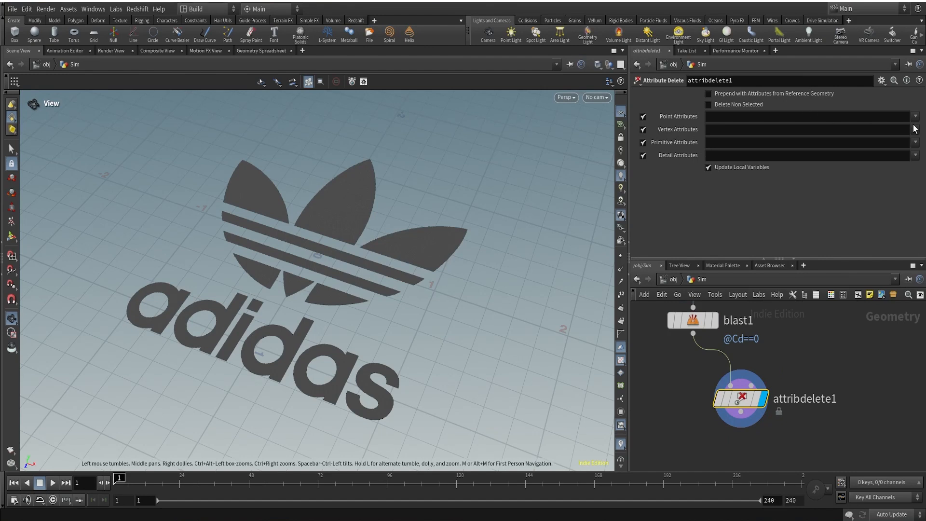
Step: Choose Cd as the point attribute to delete and open the choices for vertex attributes
click(915, 117)
click(899, 129)
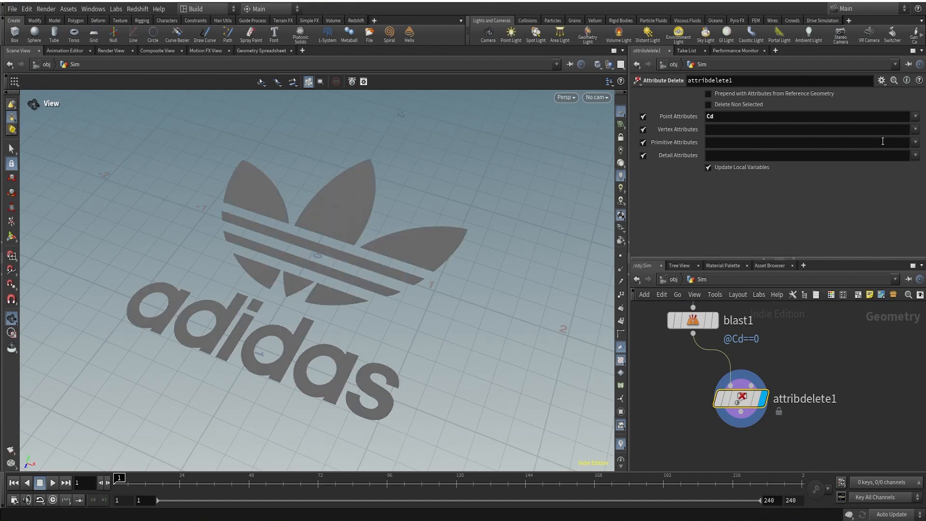
middle_drag(405, 311, 409, 289)
right_drag(409, 290, 370, 269)
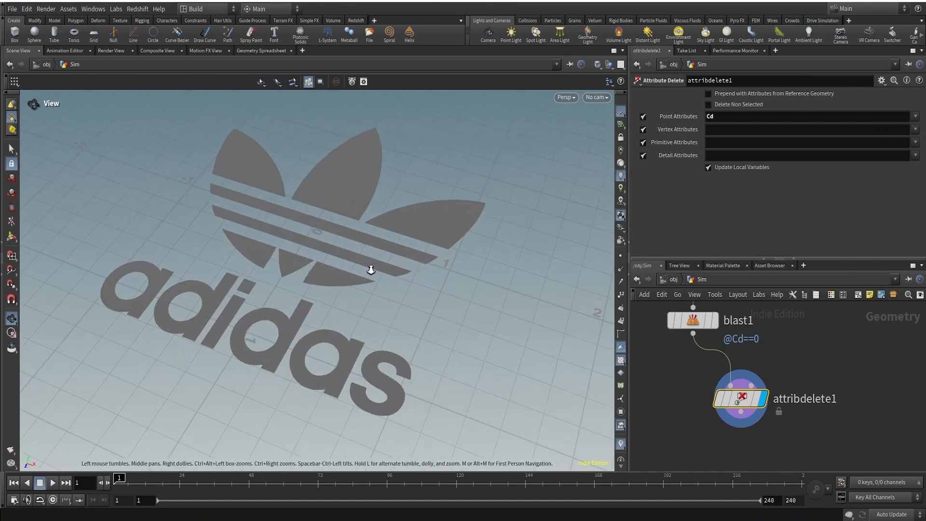
click(914, 129)
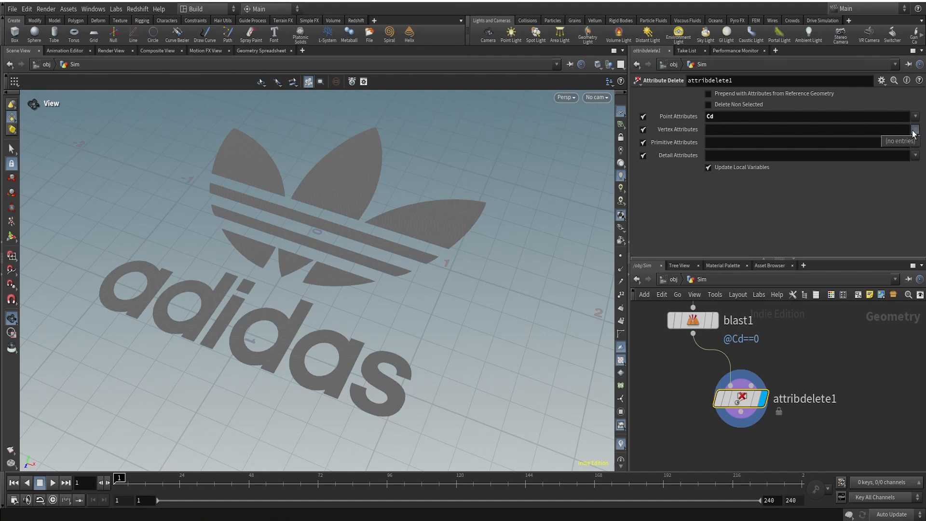
Step: Add a PolyExtrude node after attribdelete1 and make it the displayed node
click(915, 142)
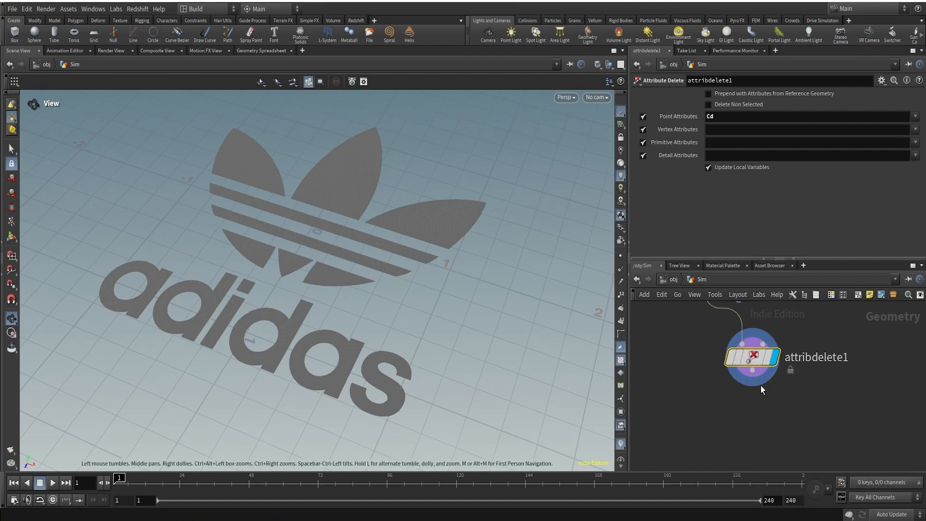
drag(752, 369, 721, 410)
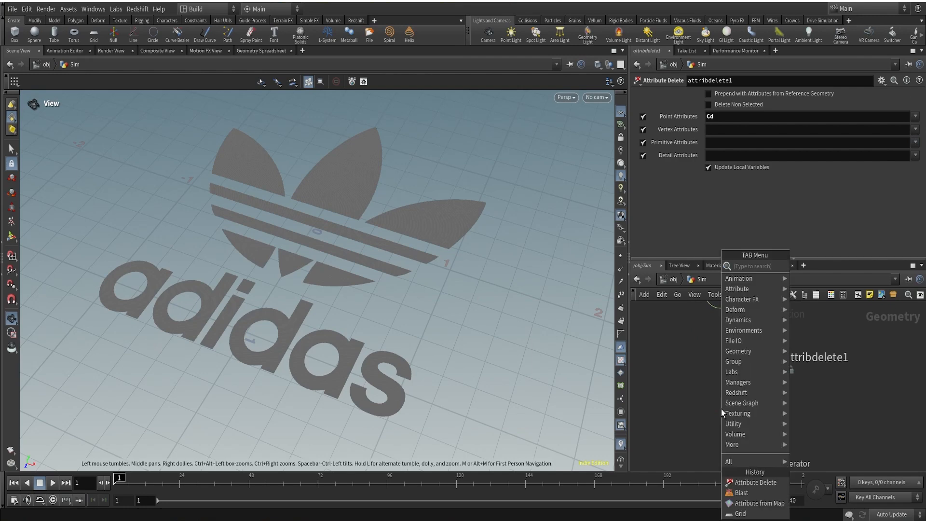
text(polyextr)
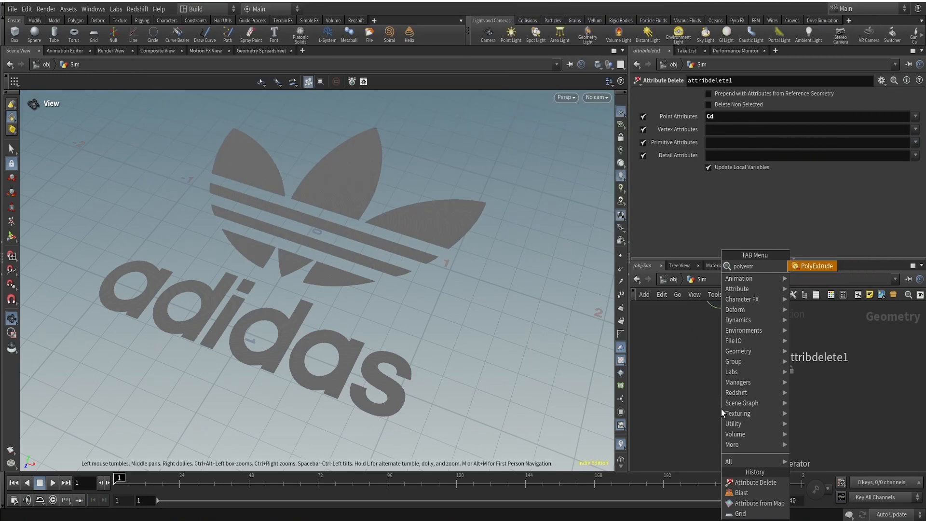
key(Return)
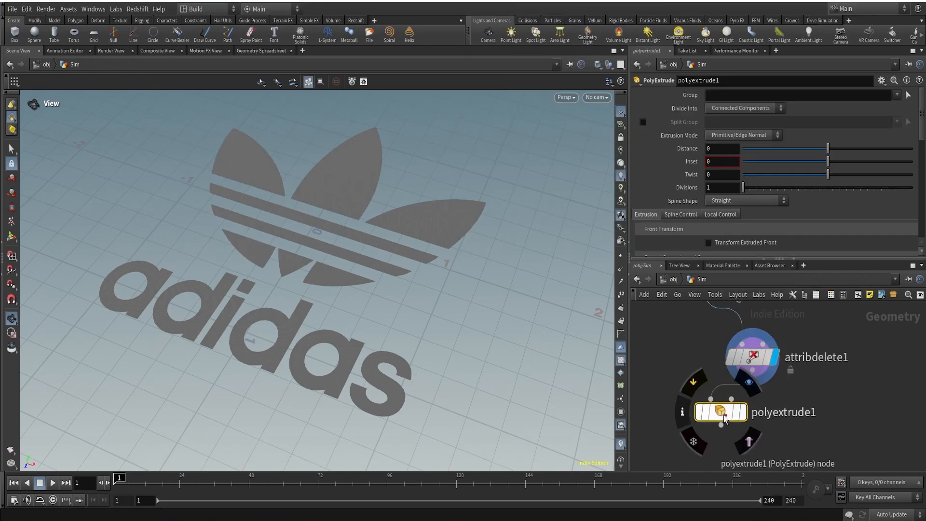
drag(721, 410, 718, 428)
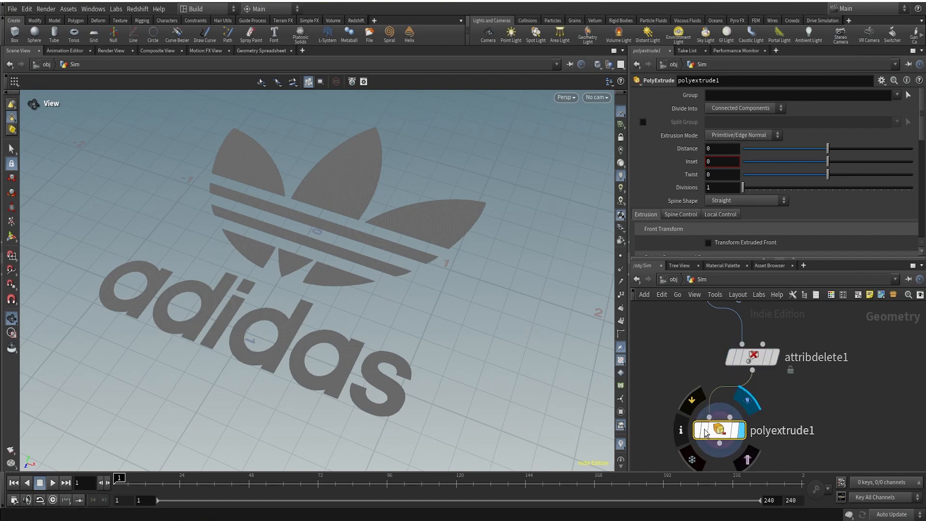
Step: Set the PolyExtrude distance to 0.128 to give the flat logo thickness
scroll(368, 366, up, 5)
scroll(469, 328, down, 5)
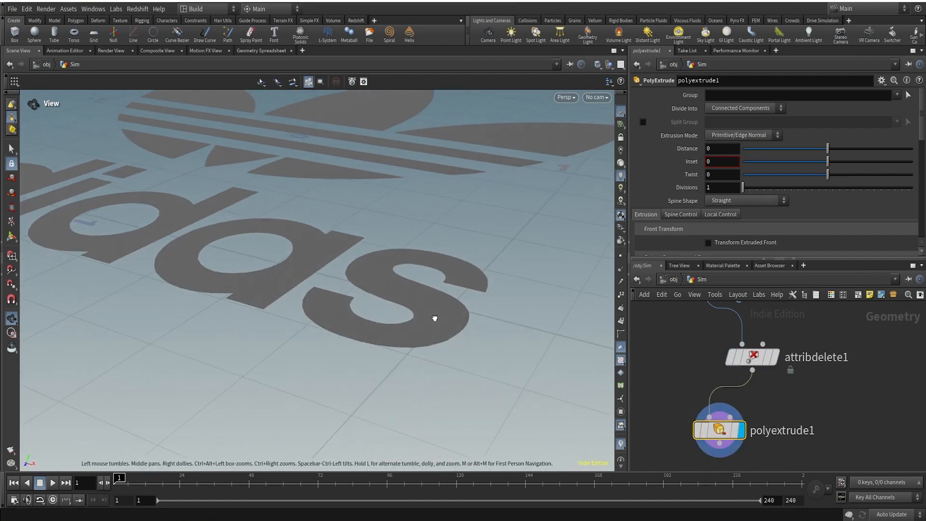
drag(434, 320, 415, 258)
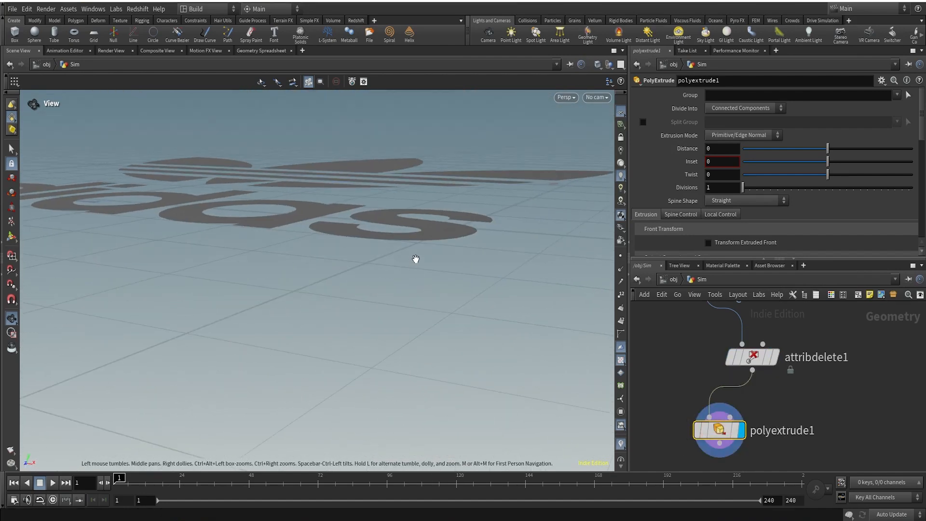
click(714, 149)
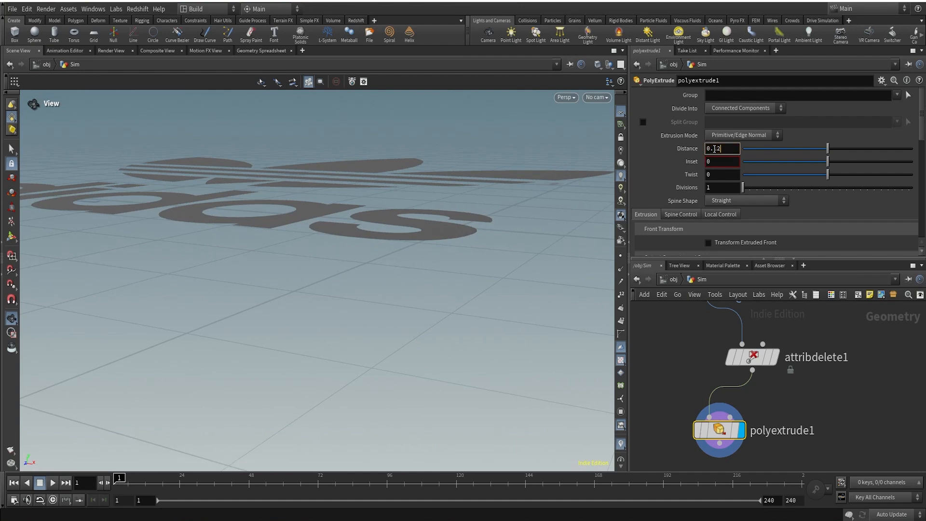
text(0.128)
key(Return)
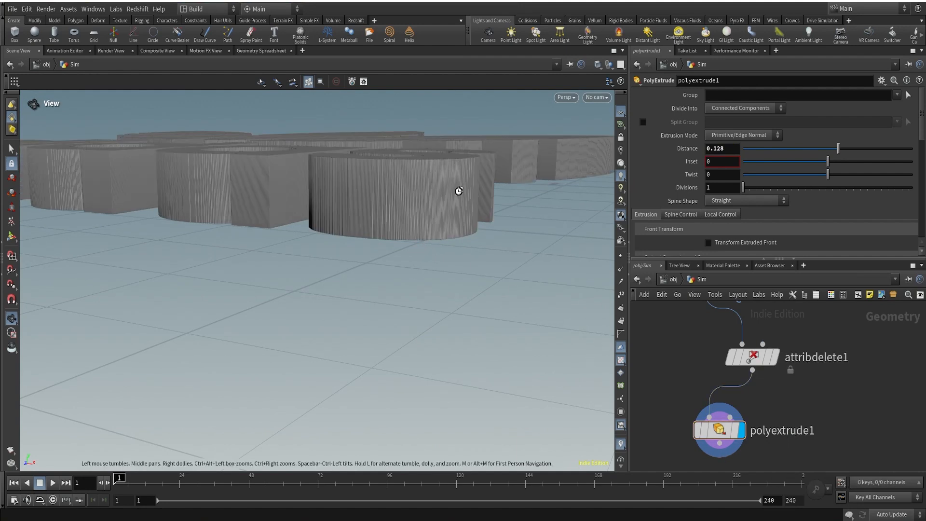
Step: Set the PolyExtrude divisions to 5 and enable Output Back
middle_drag(458, 190, 438, 229)
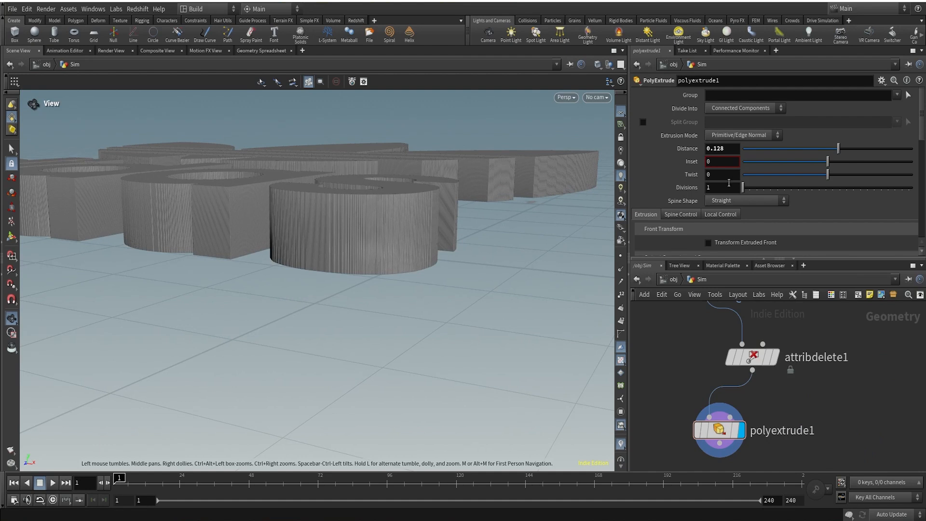
key(BackSpace)
text(5)
key(Return)
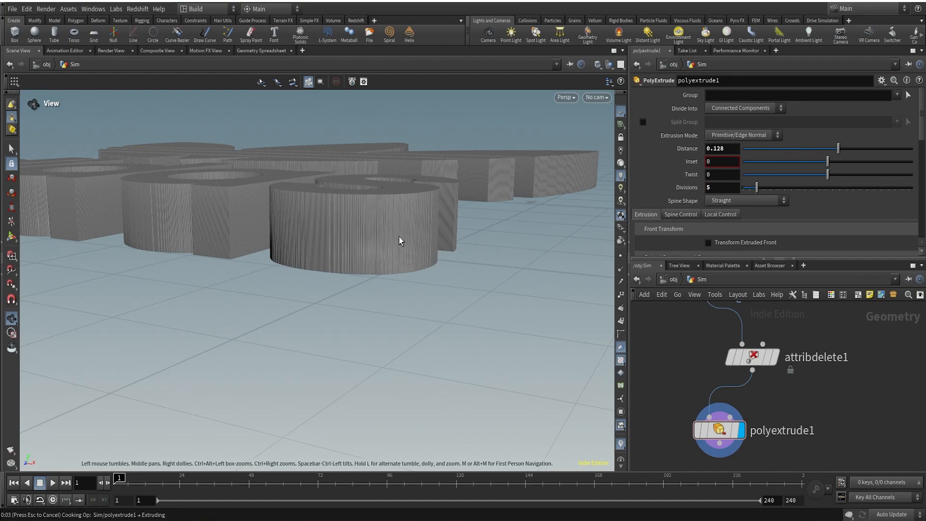
right_drag(355, 204, 417, 213)
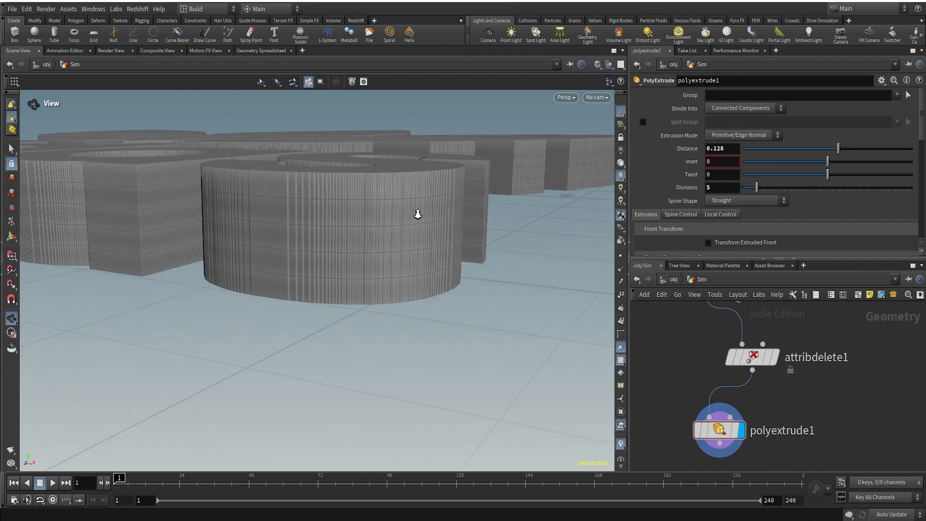
scroll(746, 201, down, 3)
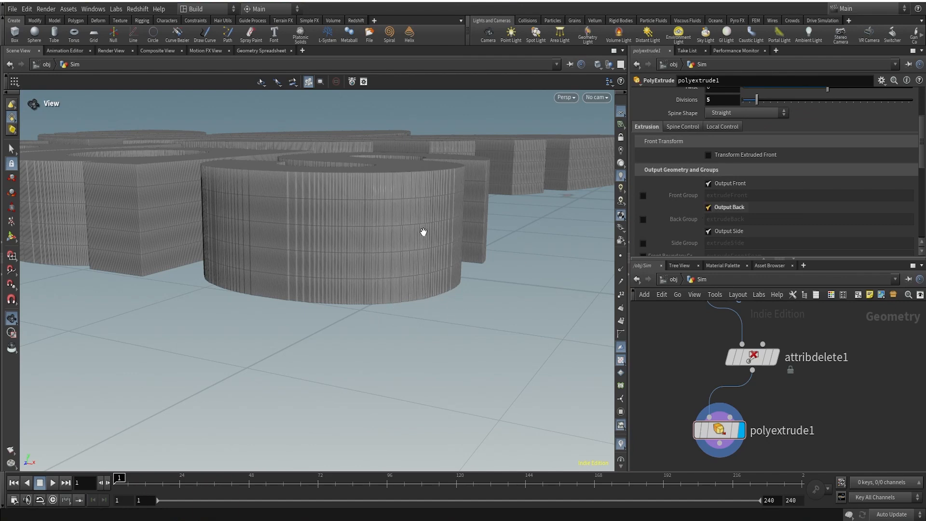
drag(421, 285, 367, 297)
Step: Lay out the network nodes automatically and add a displayed VDB from Polygons node after polyextrude1
mouse_move(719, 435)
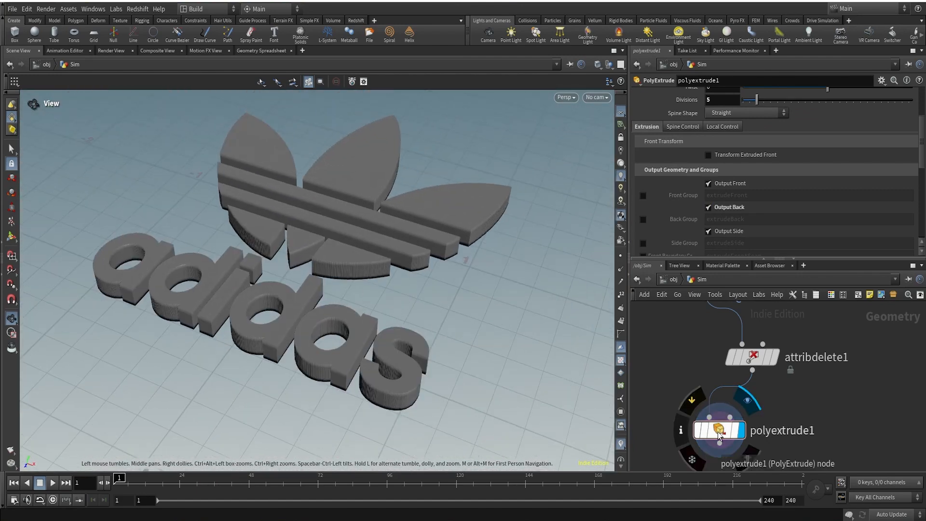
key(l)
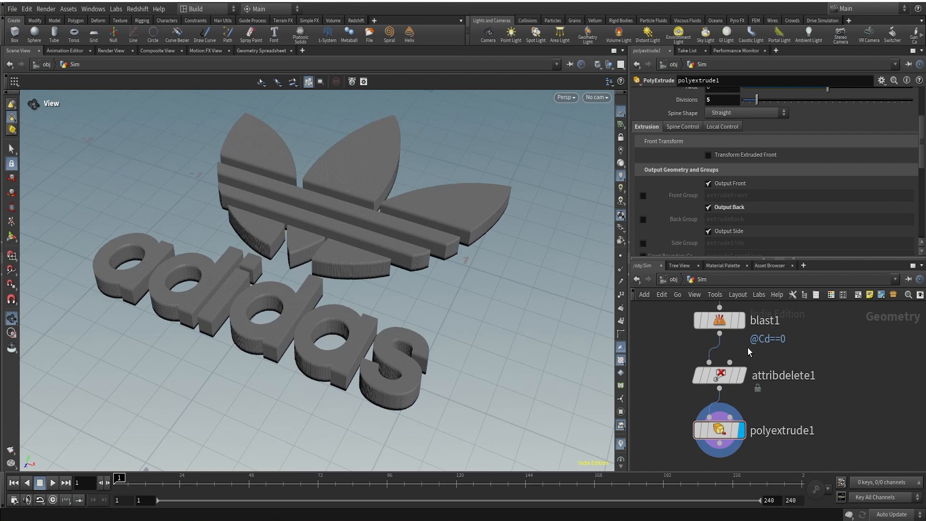
middle_drag(856, 419, 821, 335)
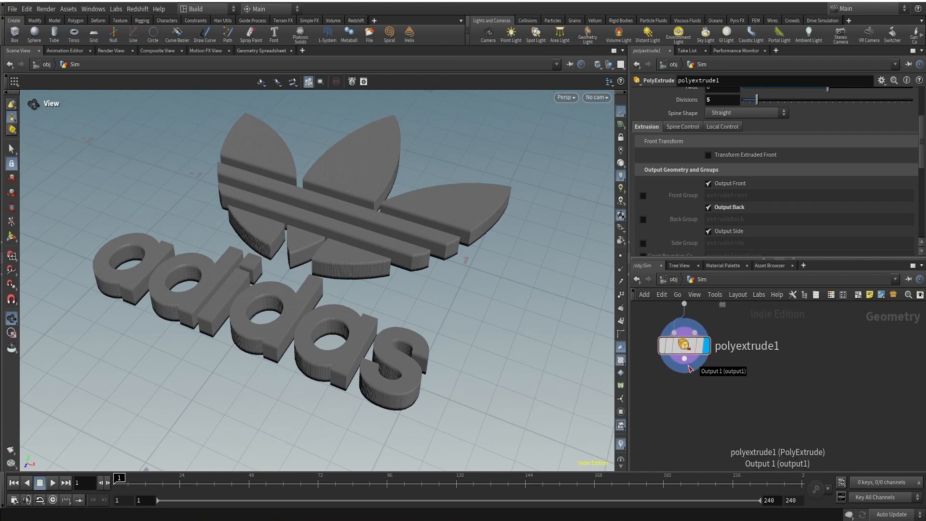
click(688, 367)
key(Tab)
text(vdbf)
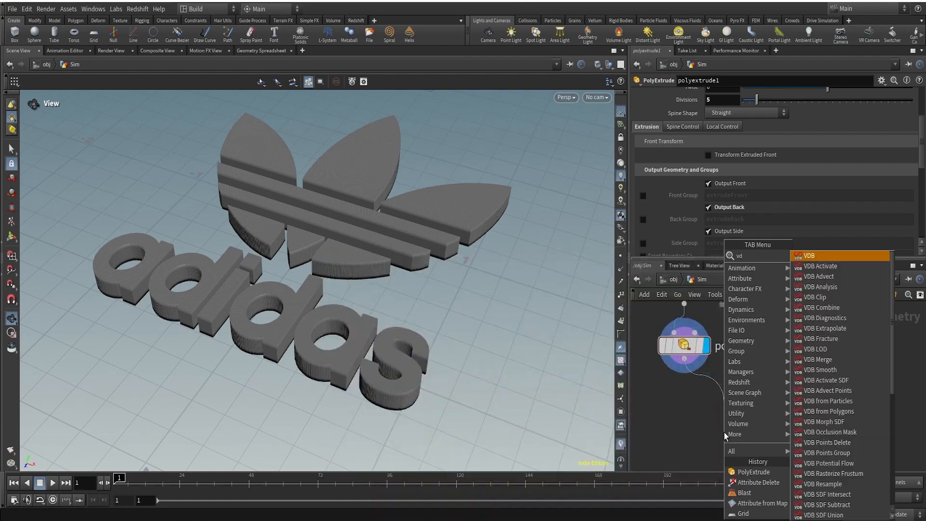
click(842, 276)
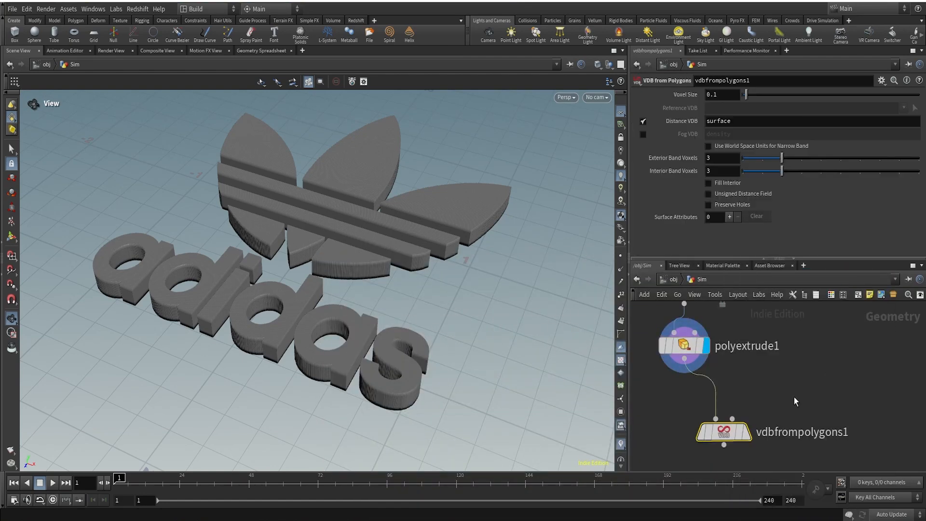
mouse_move(749, 437)
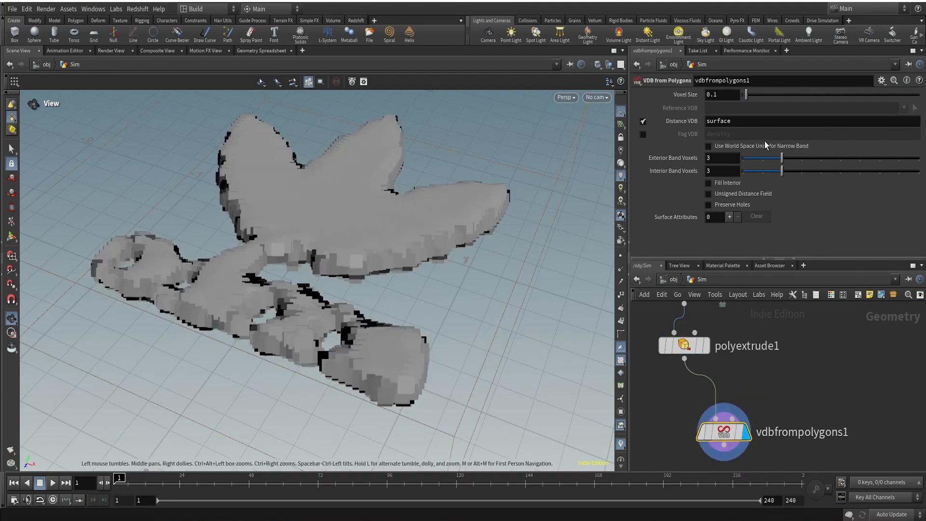
Step: Set the VDB from Polygons voxel size to 0.005 and inspect the logo's detail
click(729, 95)
text(0.)
key(Return)
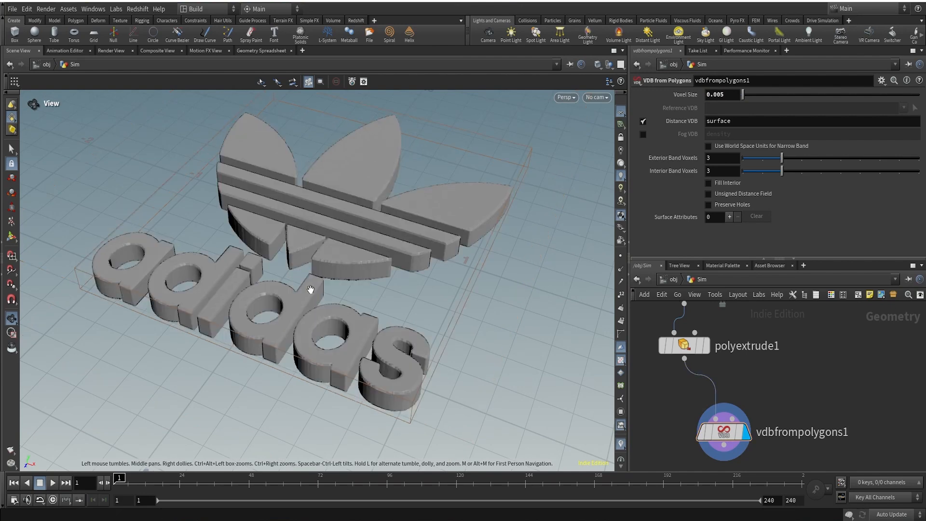
scroll(352, 369, up, 5)
scroll(370, 377, up, 5)
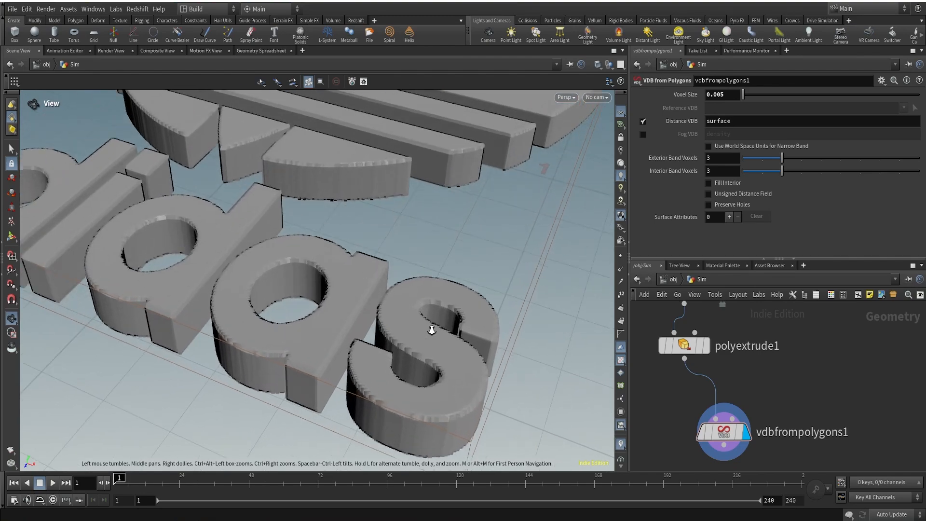
scroll(297, 274, down, 6)
drag(296, 273, 323, 341)
middle_drag(323, 341, 274, 296)
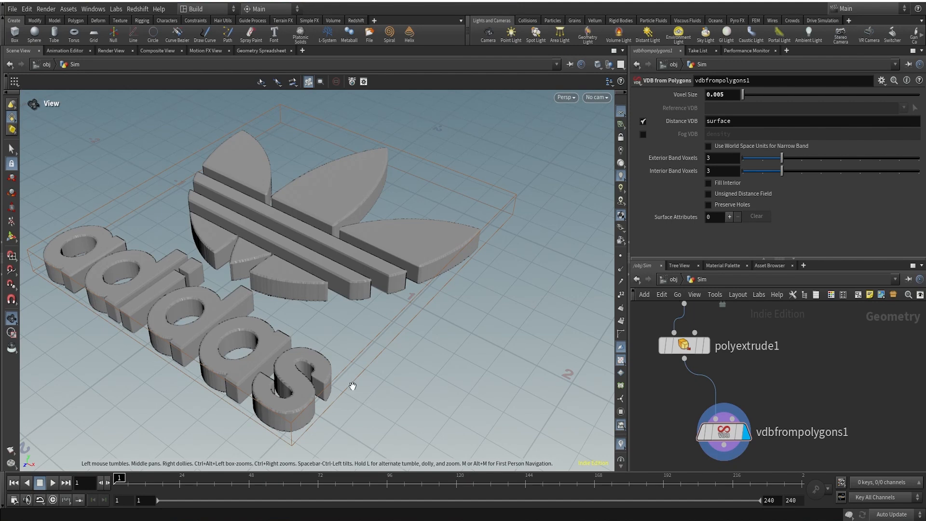
middle_drag(353, 386, 417, 345)
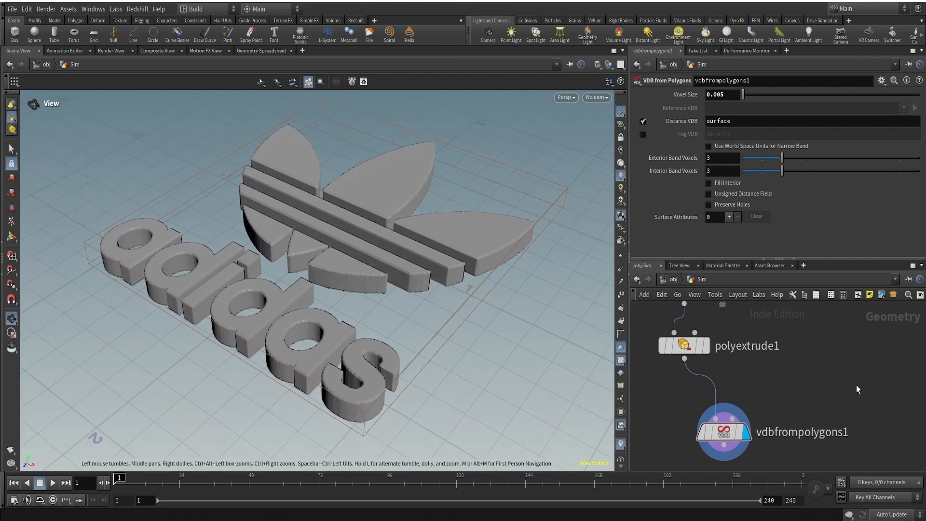
Step: Add a VDB Smooth SDF node after vdbfrompolygons1 and make it the displayed node
middle_drag(857, 388, 815, 298)
key(Tab)
text(vd)
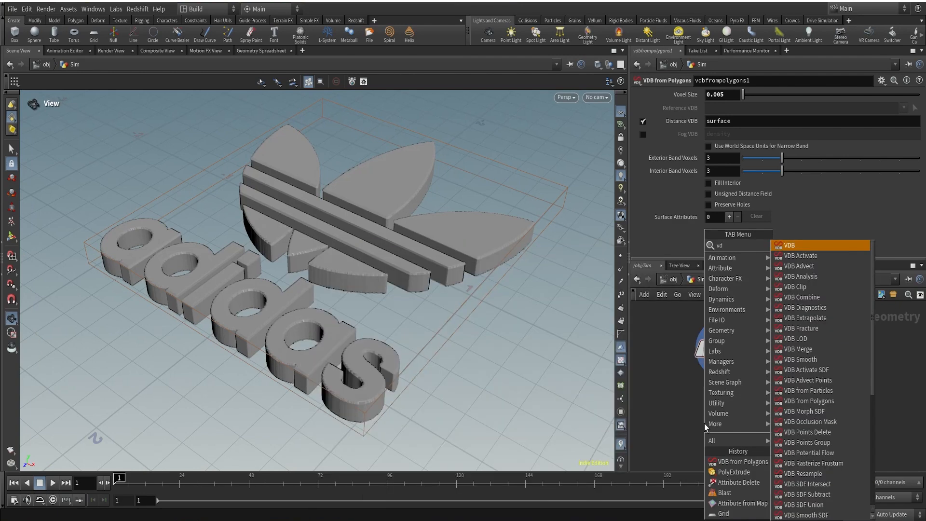
text(bsmo)
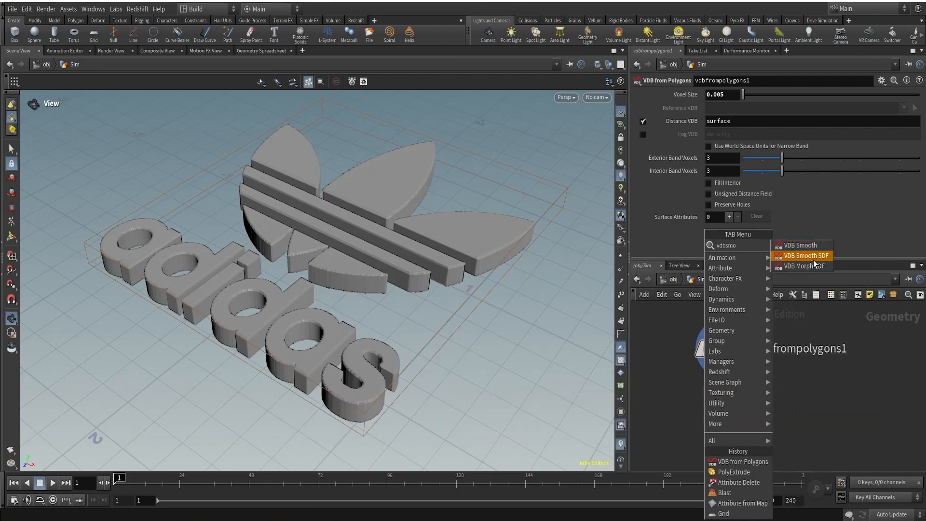
click(812, 256)
click(693, 424)
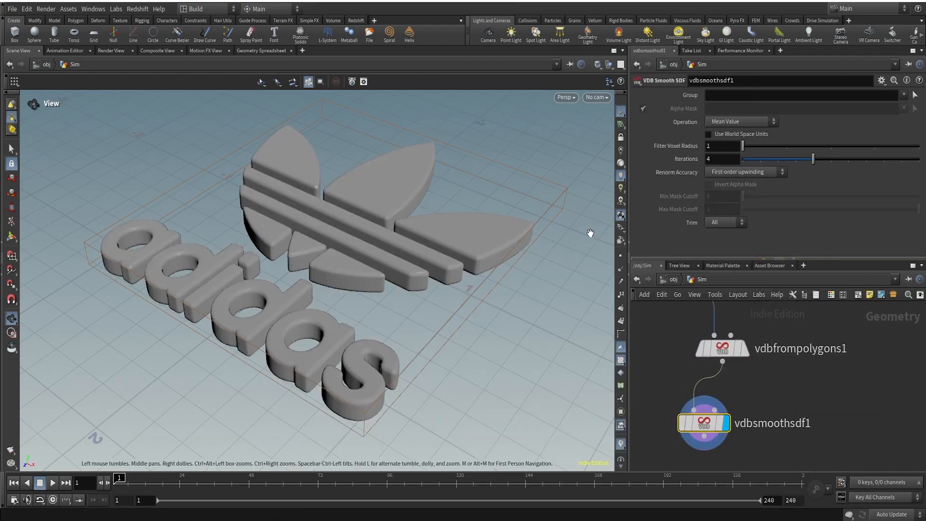
Step: Set the VDB Smooth SDF iterations to 2 and its operation to Mean Curvature Flow
scroll(346, 361, up, 5)
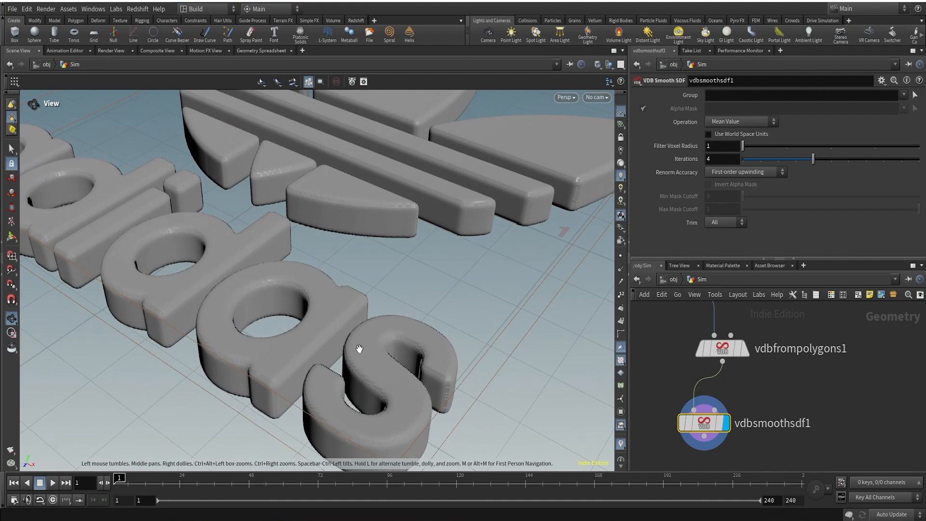
click(774, 160)
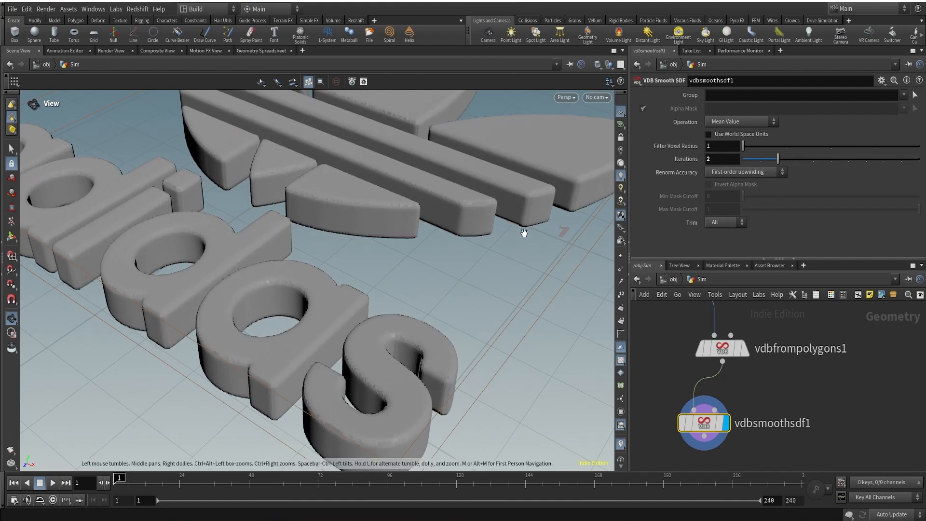
click(753, 120)
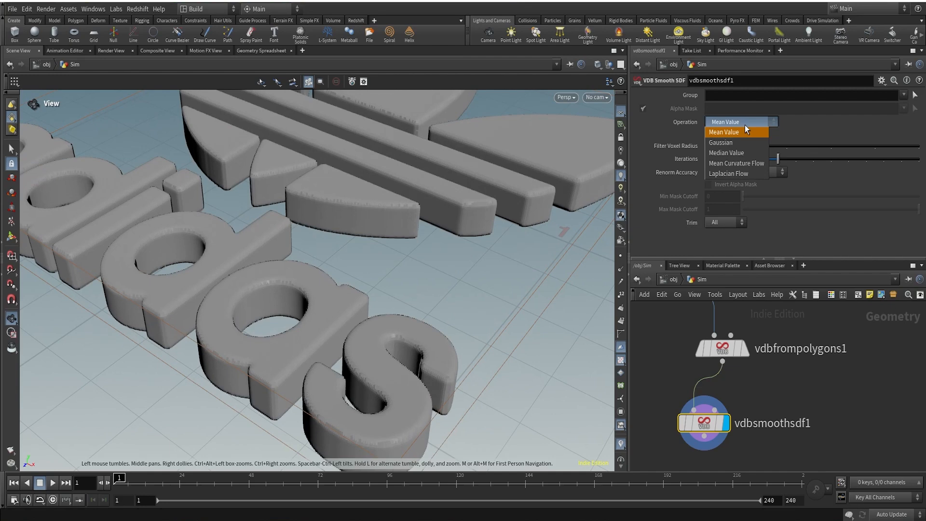
click(736, 164)
right_drag(331, 310, 322, 358)
drag(322, 358, 508, 339)
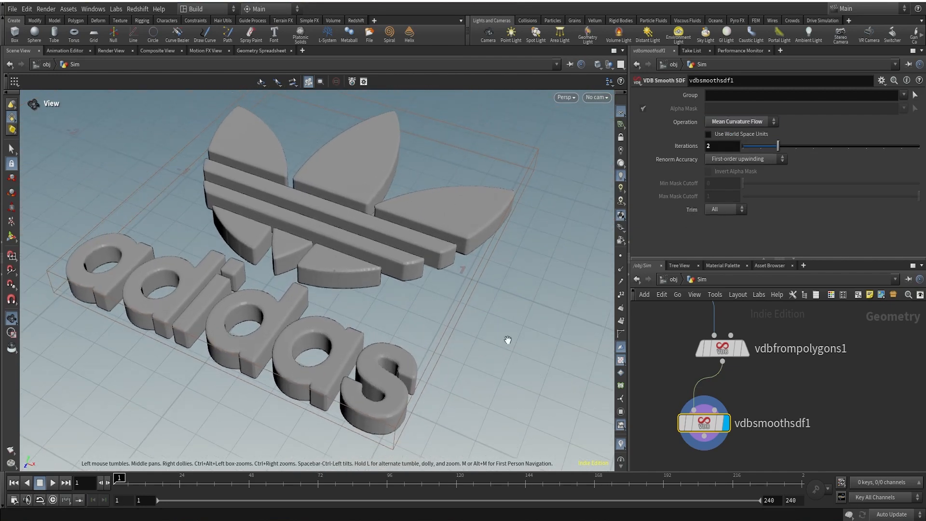
Step: Add a Convert VDB node after vdbsmoothsdf1 and make it the displayed node
middle_drag(797, 439, 806, 350)
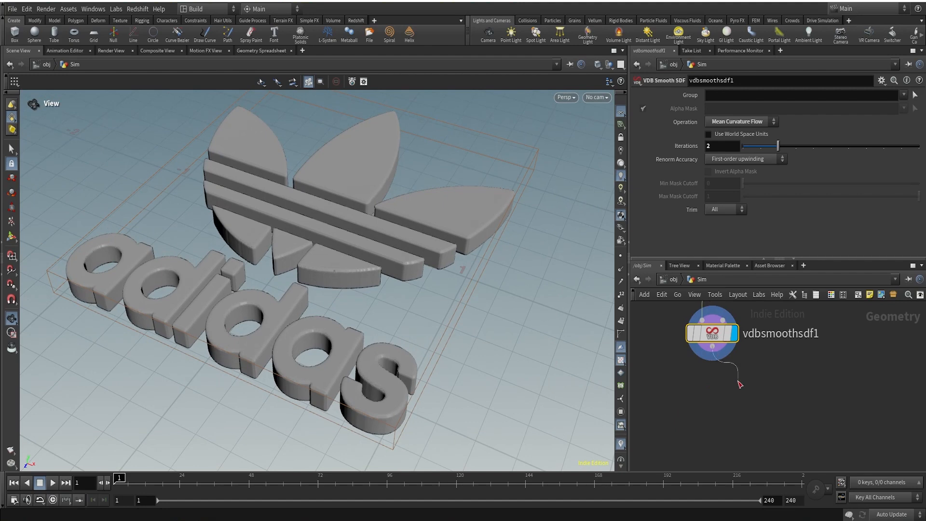
drag(740, 385, 755, 408)
text(c)
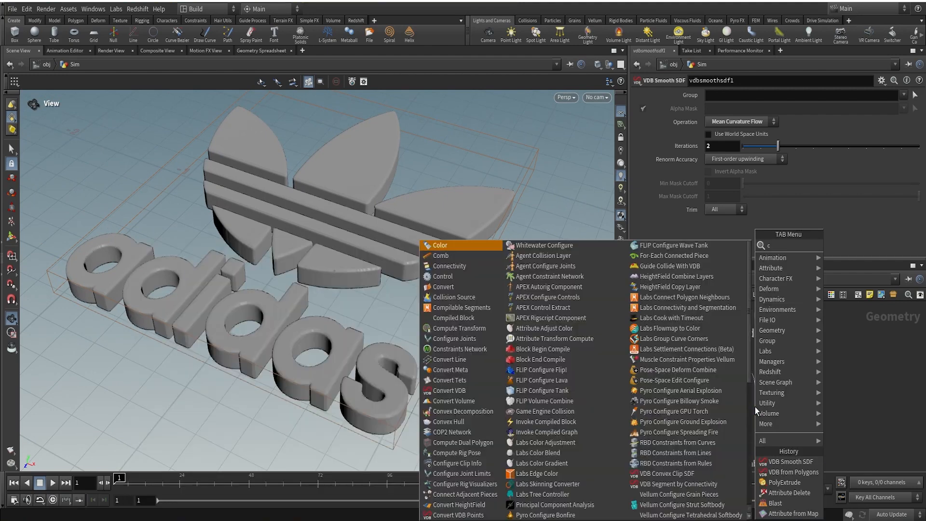
text(onvert)
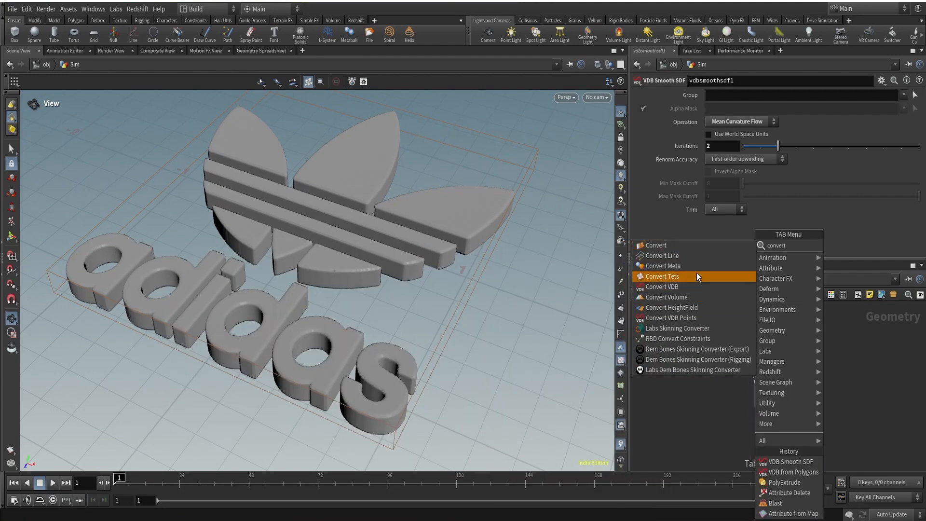
click(696, 287)
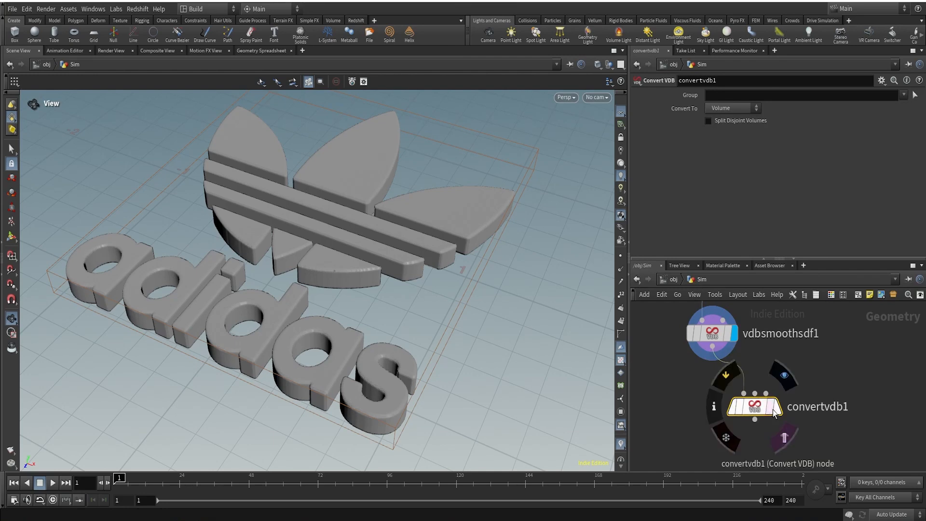
Step: Set the Convert VDB output to Polygons, align the node beneath vdbsmoothsdf1 and check the resulting mesh density and node info
click(721, 108)
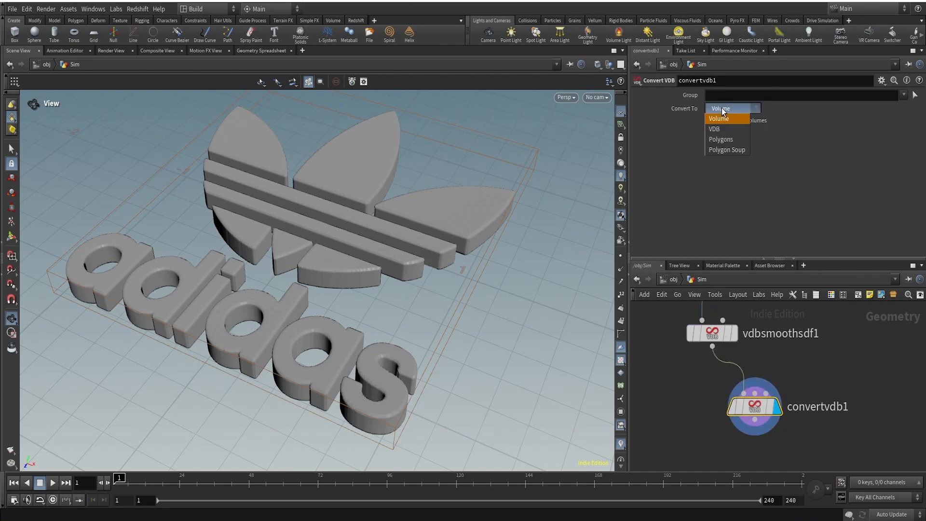
click(722, 139)
scroll(463, 264, up, 10)
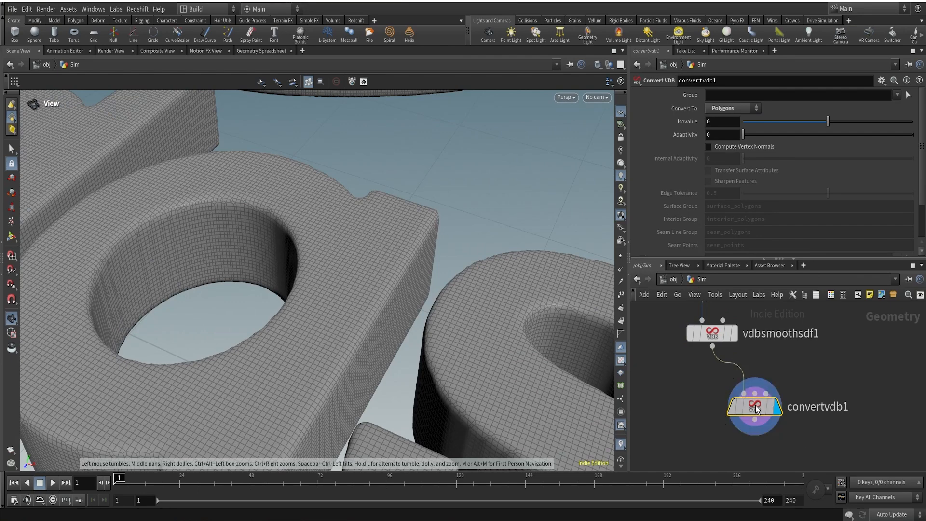
drag(755, 406, 711, 406)
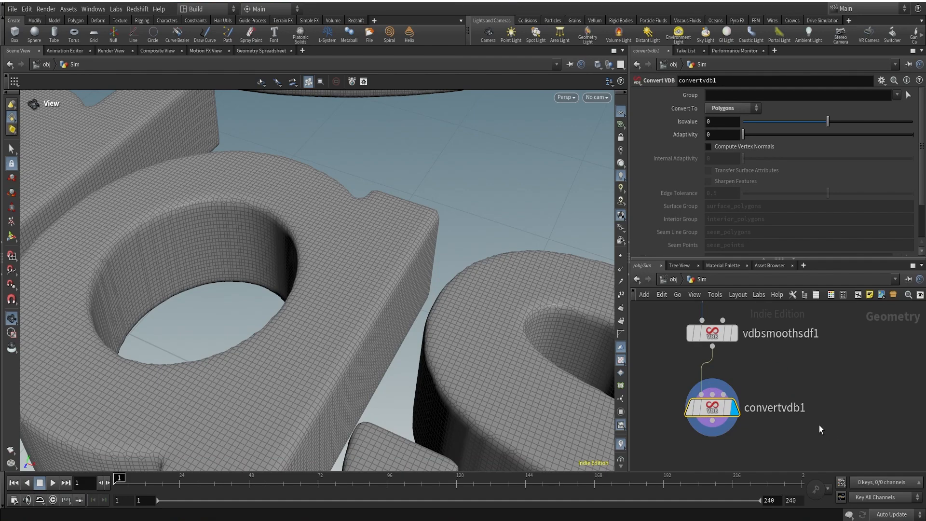
scroll(144, 407, down, 10)
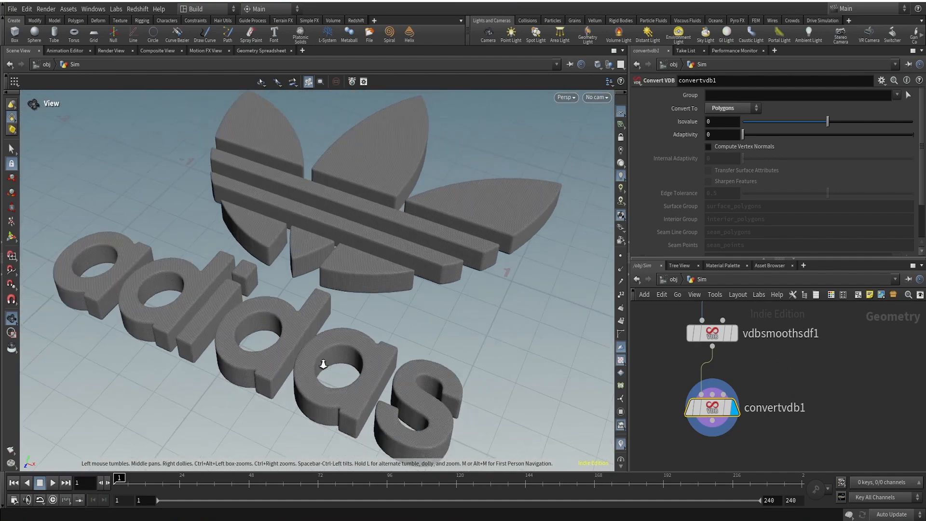
click(670, 407)
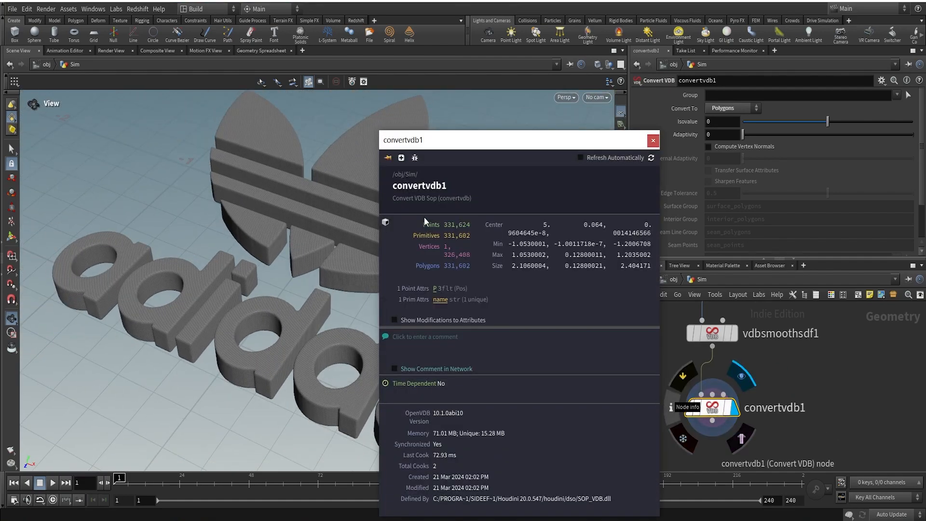
Step: Add a PolyReduce node after convertvdb1 and make it the displayed node
middle_drag(877, 427, 862, 363)
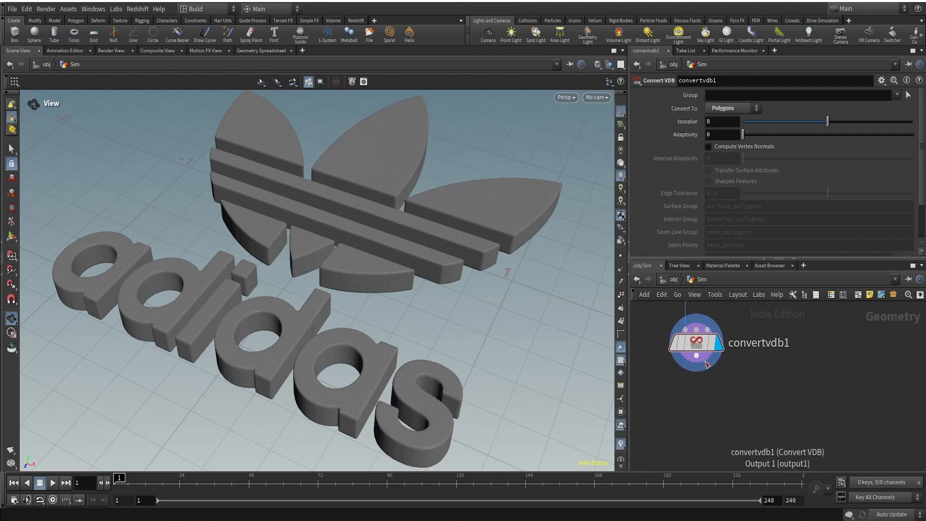
drag(696, 357, 750, 411)
text(polyred)
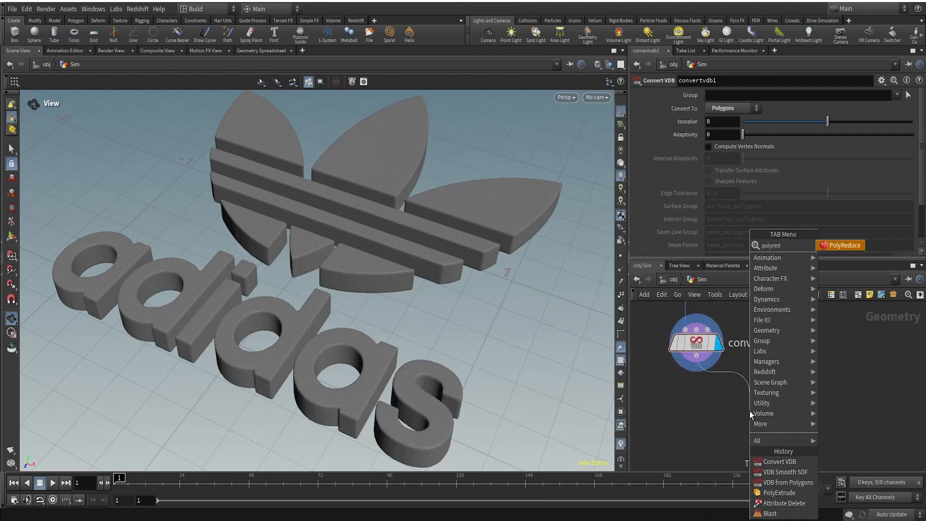
key(Return)
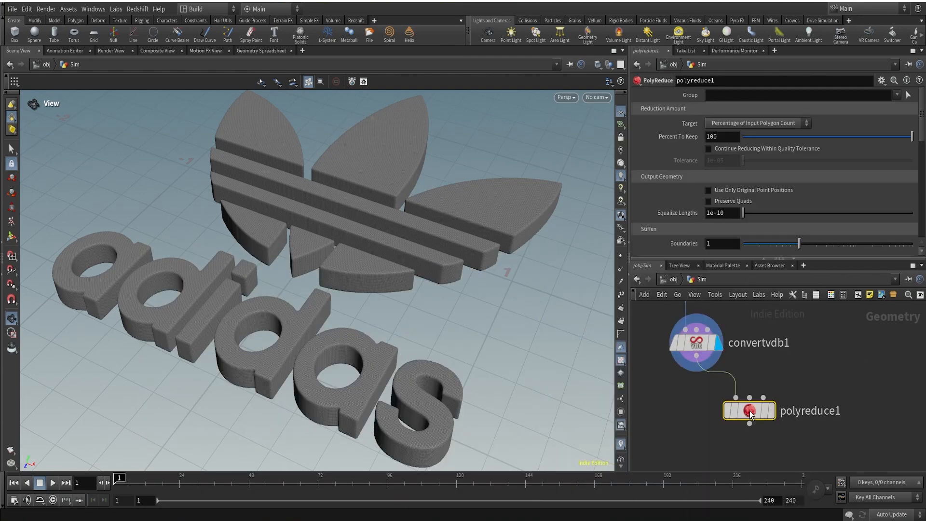
scroll(774, 418, up, 1)
click(772, 417)
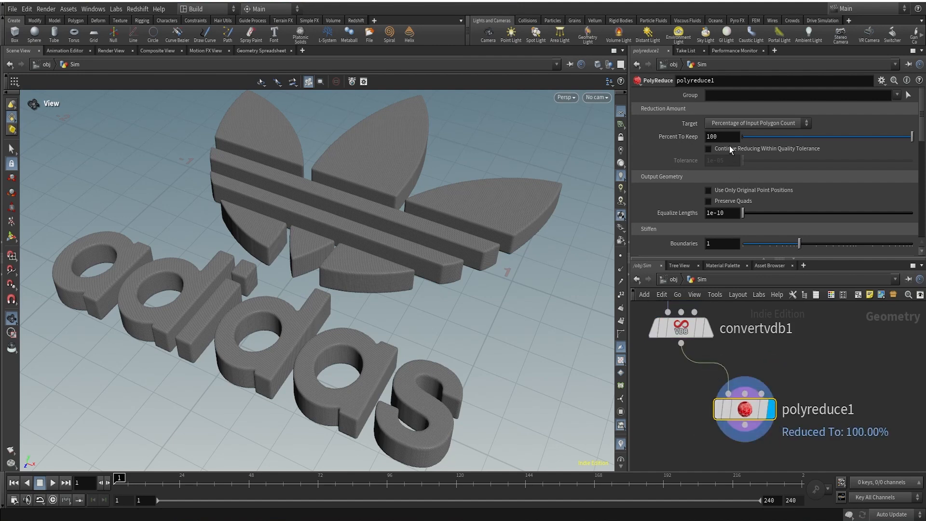
Step: Set PolyReduce to keep 50 percent of the polygons and reposition the node below convertvdb1
drag(727, 137, 637, 136)
text(50)
key(Return)
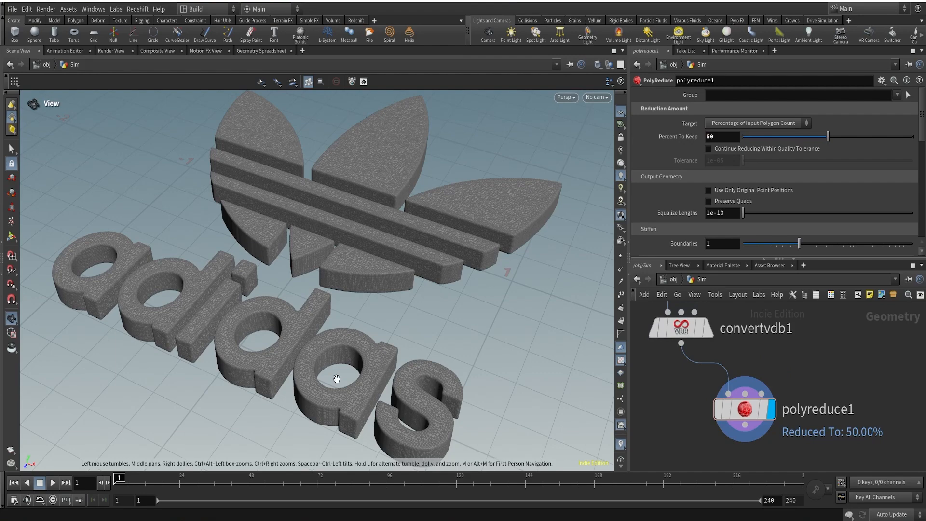
right_drag(331, 378, 271, 406)
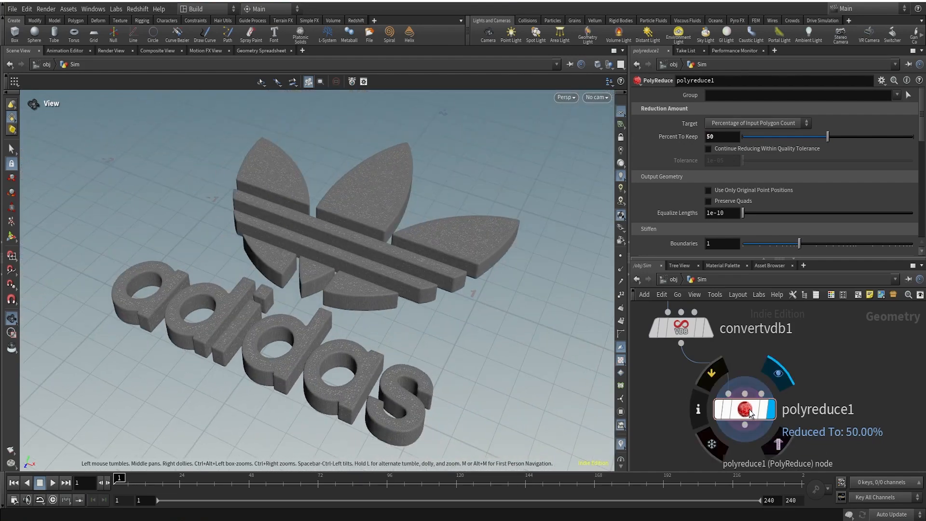
drag(750, 409, 738, 429)
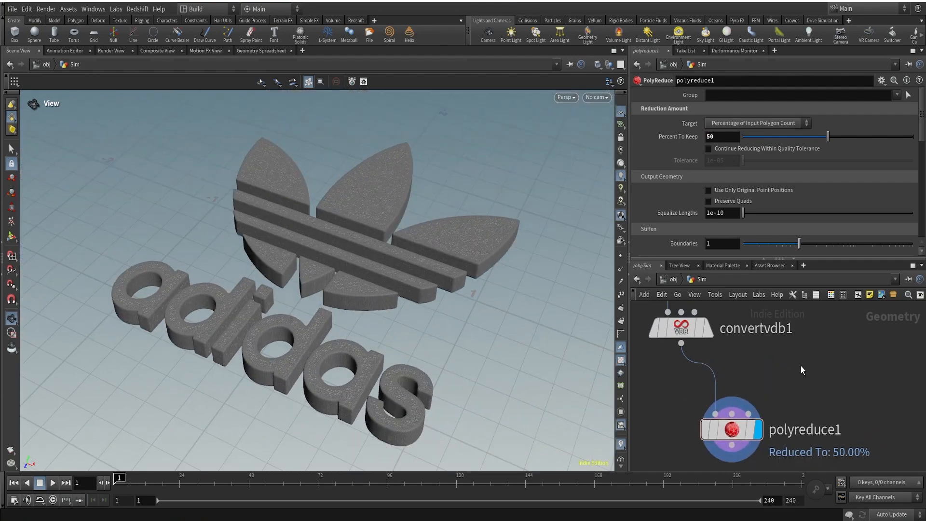
Step: Add a UV Project node after polyreduce1 and make it the displayed node
middle_drag(816, 394, 821, 296)
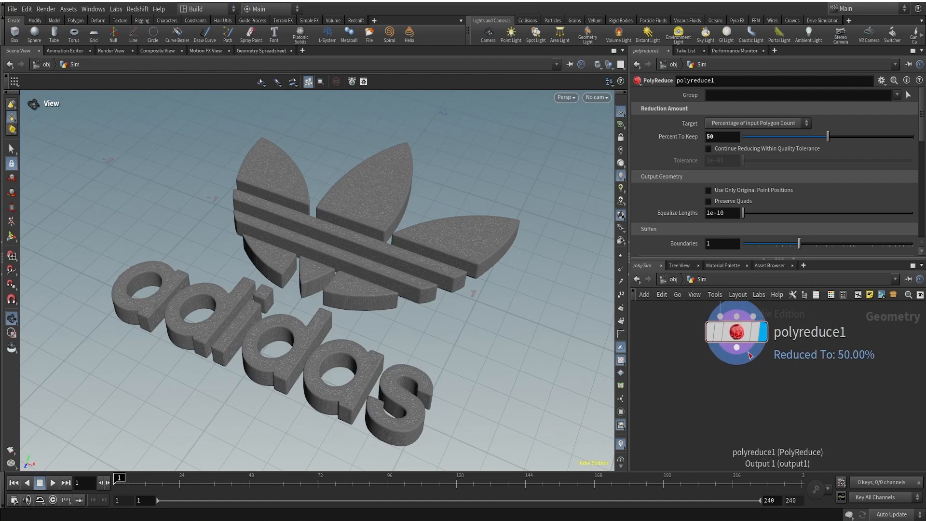
drag(736, 348, 695, 416)
text(uvpro)
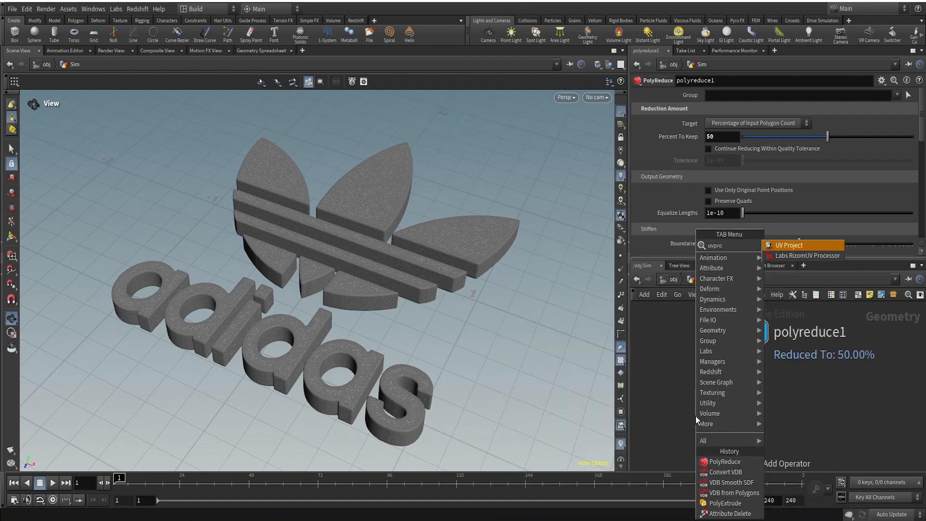
key(Return)
drag(696, 416, 713, 431)
click(738, 431)
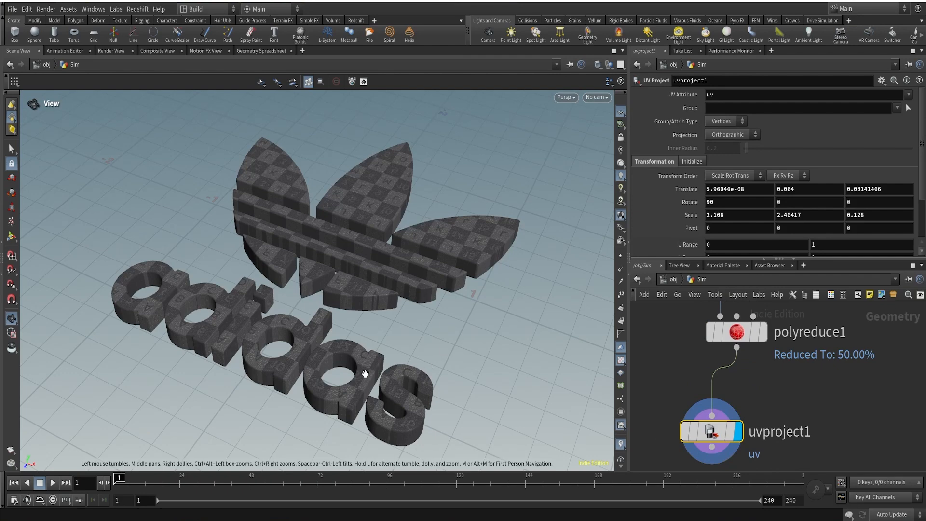
Step: Set the UV Project's X rotation to -90 and inspect the checker pattern's orientation across the logo
scroll(456, 328, up, 6)
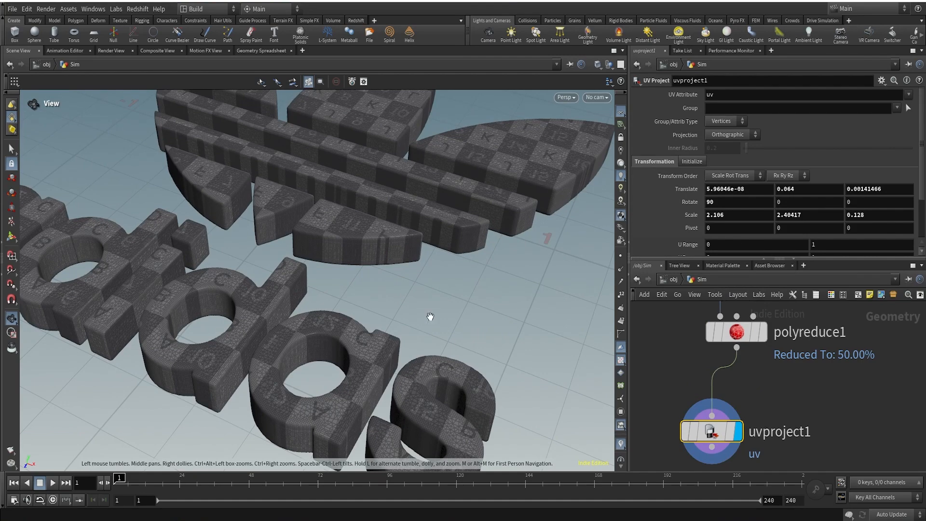
drag(361, 381, 375, 406)
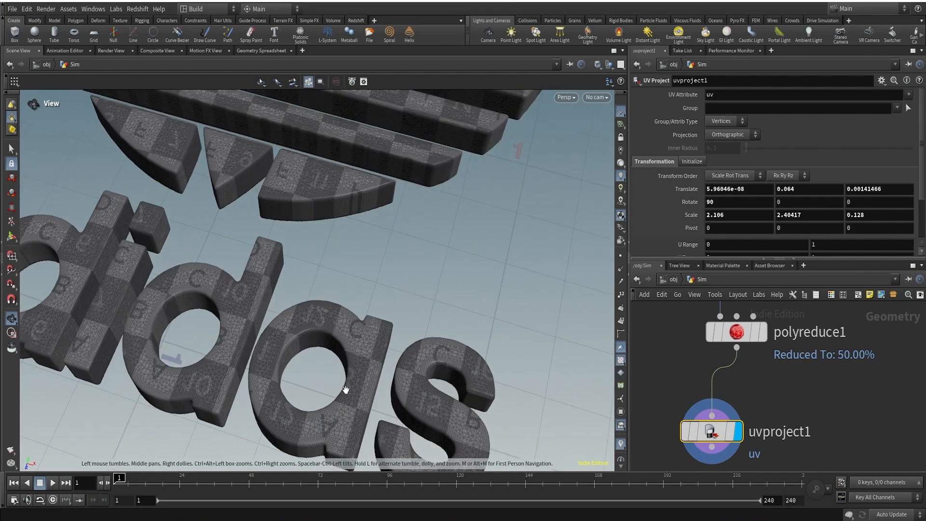
middle_drag(282, 347, 554, 417)
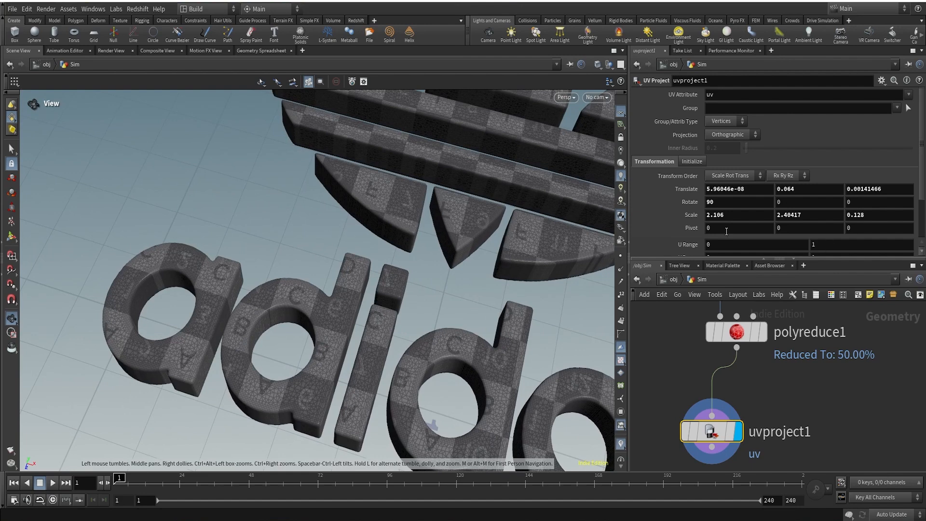
click(707, 202)
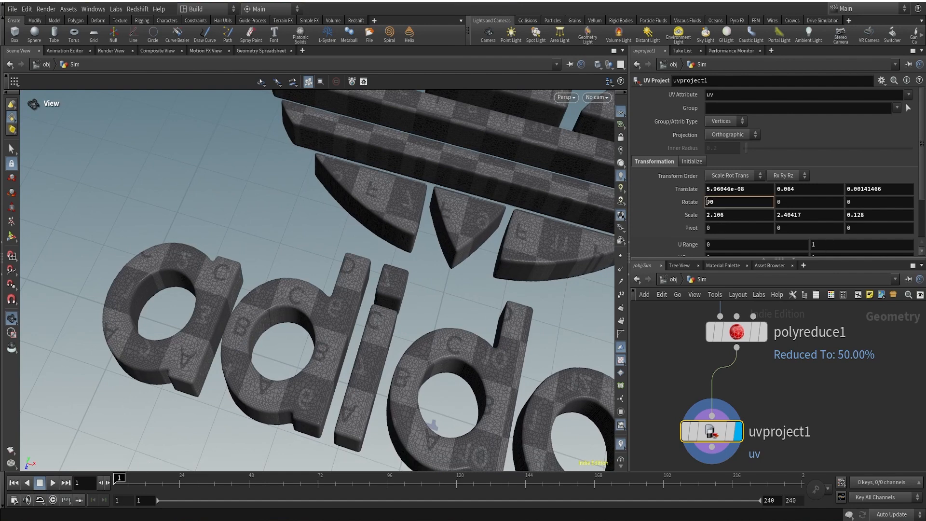
text(-)
key(Return)
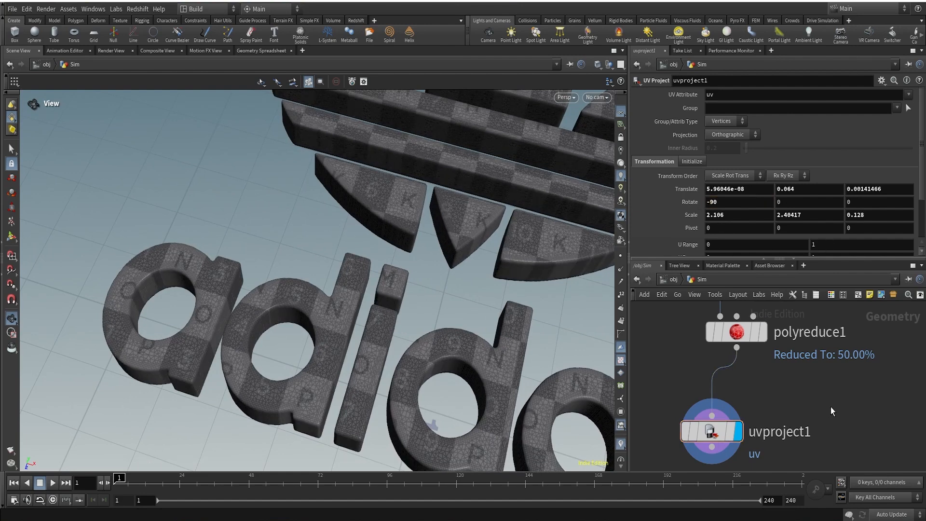
middle_drag(540, 328, 359, 236)
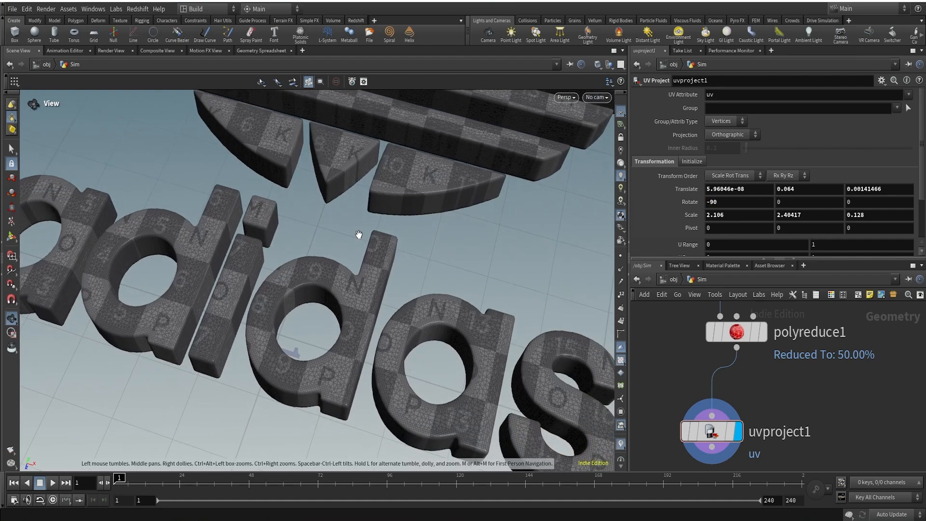
scroll(487, 264, down, 5)
middle_drag(487, 262, 419, 342)
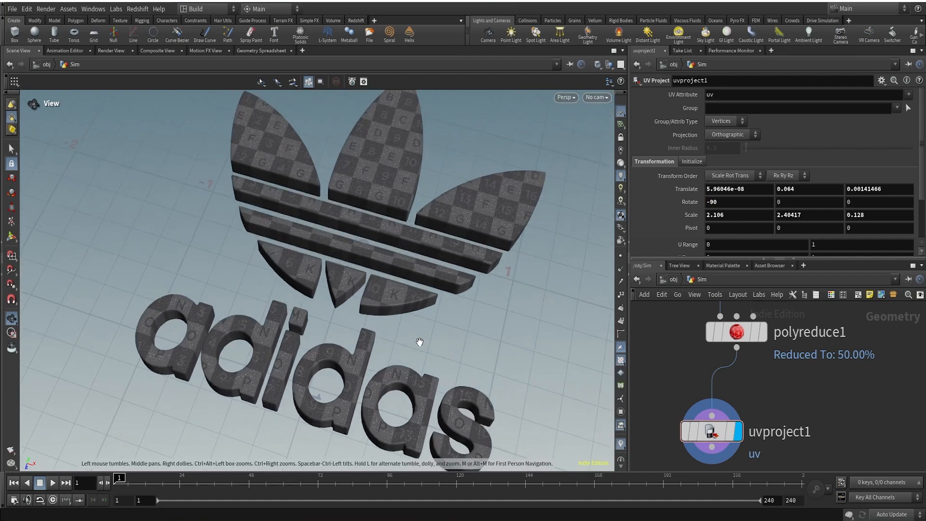
scroll(437, 236, down, 2)
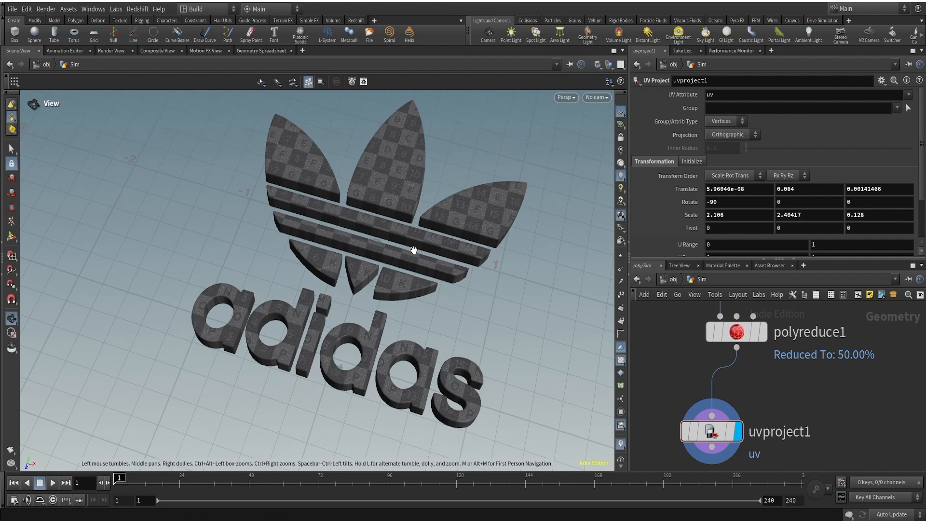
scroll(386, 331, up, 5)
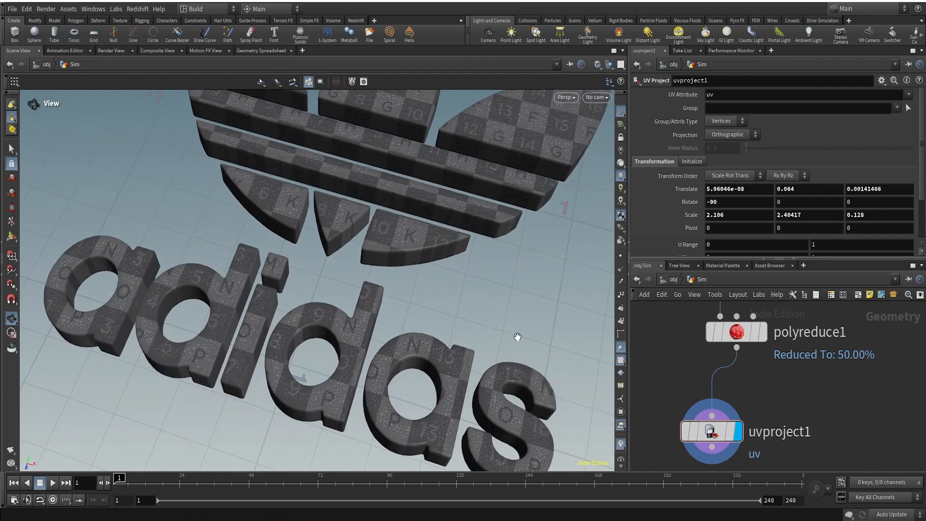
scroll(828, 385, down, 3)
Step: Add a separate Box node beside uvproject1, templated in the viewport, and compare the logo's scale with it
middle_drag(830, 408, 805, 330)
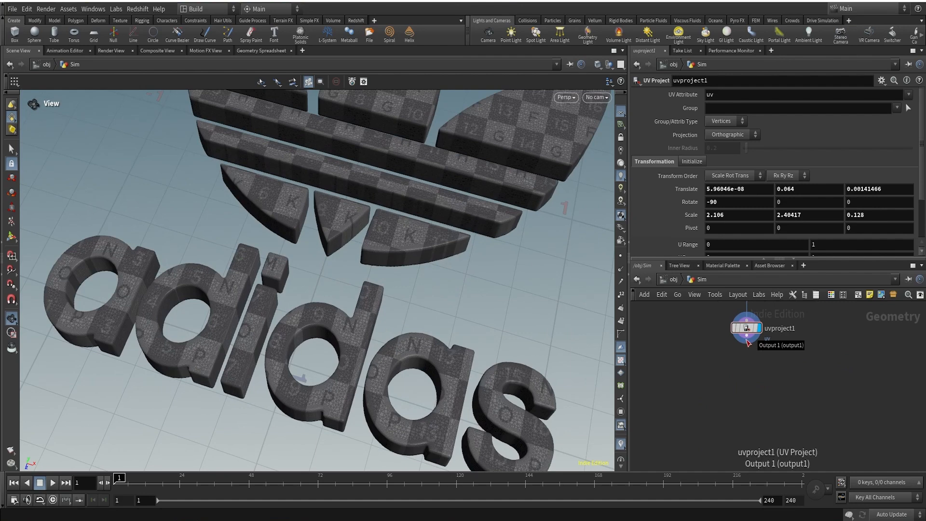
scroll(388, 240, down, 3)
middle_drag(339, 313, 255, 322)
drag(255, 322, 277, 284)
key(Tab)
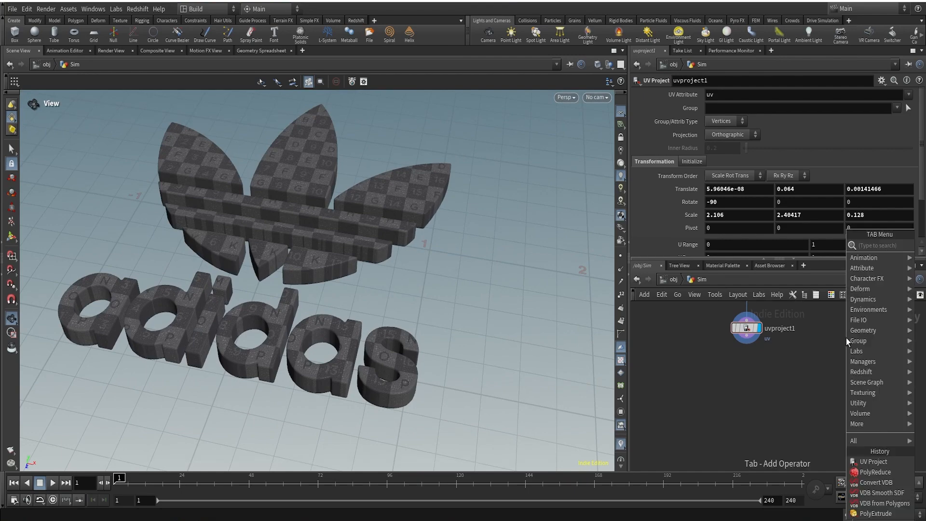
text(box)
key(Return)
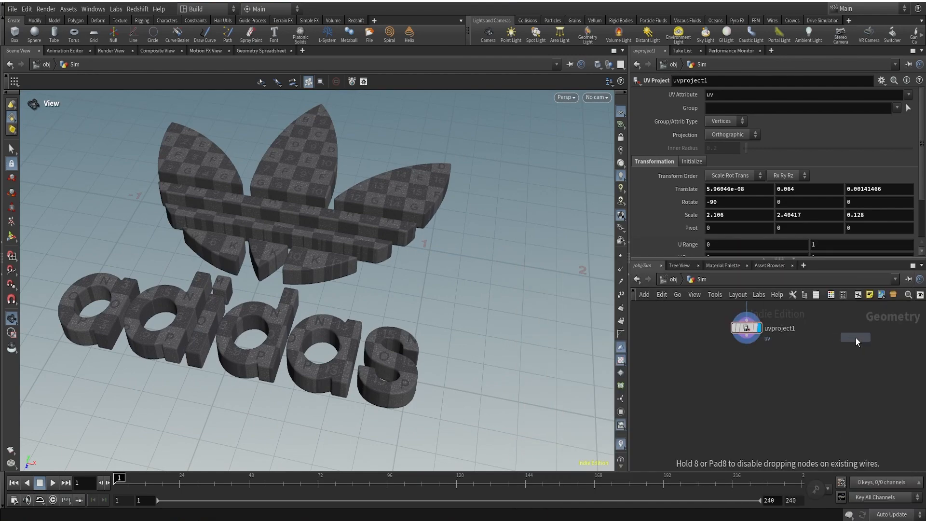
click(855, 338)
drag(323, 313, 288, 274)
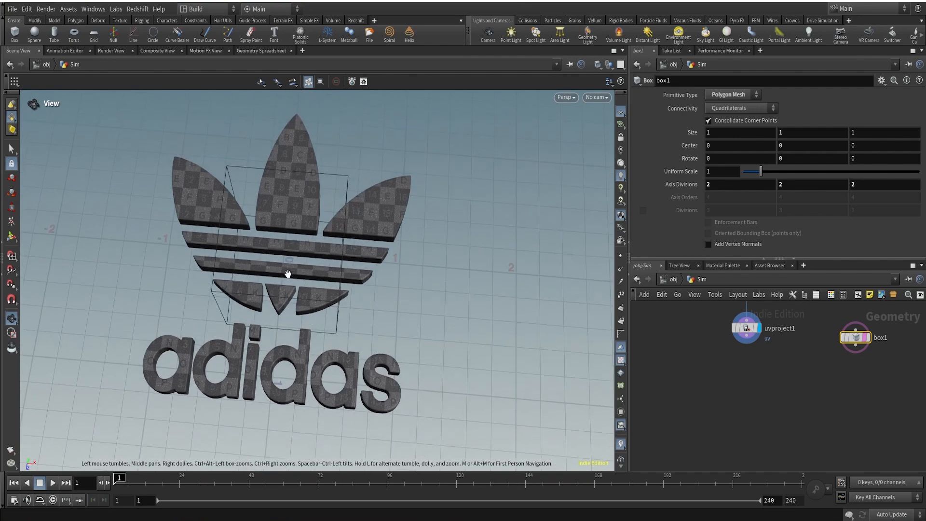
Step: Add a Transform node after uvproject1 and make it the displayed node
scroll(744, 332, up, 3)
drag(753, 340, 690, 395)
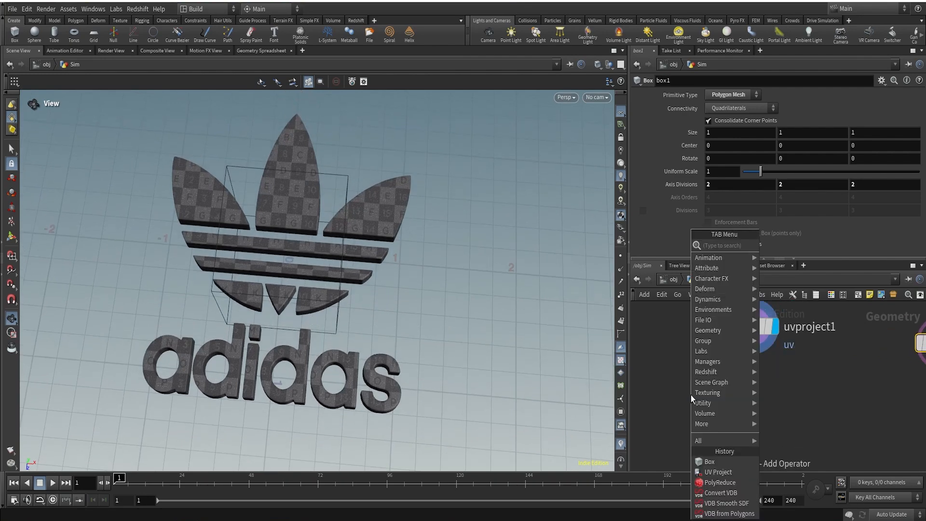
text(transf)
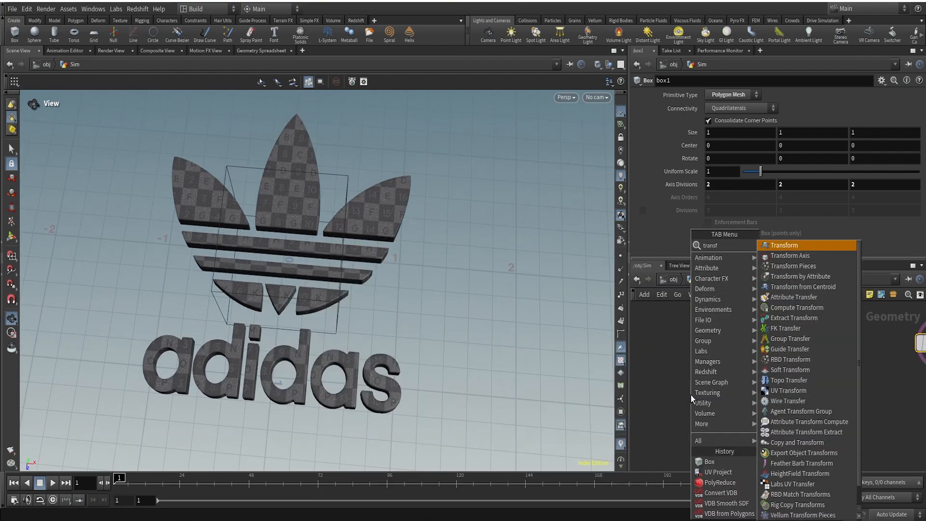
key(Return)
click(700, 423)
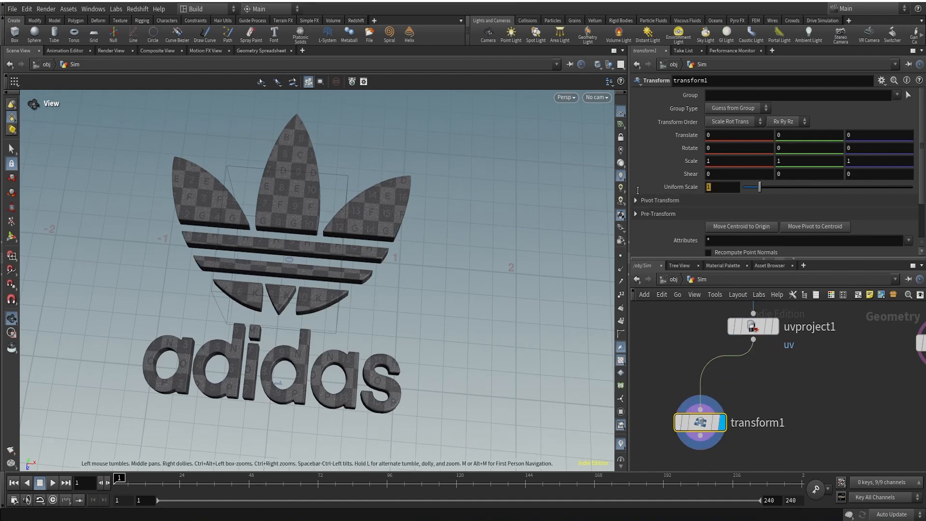
Step: Set transform1's uniform scale to 3 and inspect the enlarged logo
text(3)
key(Return)
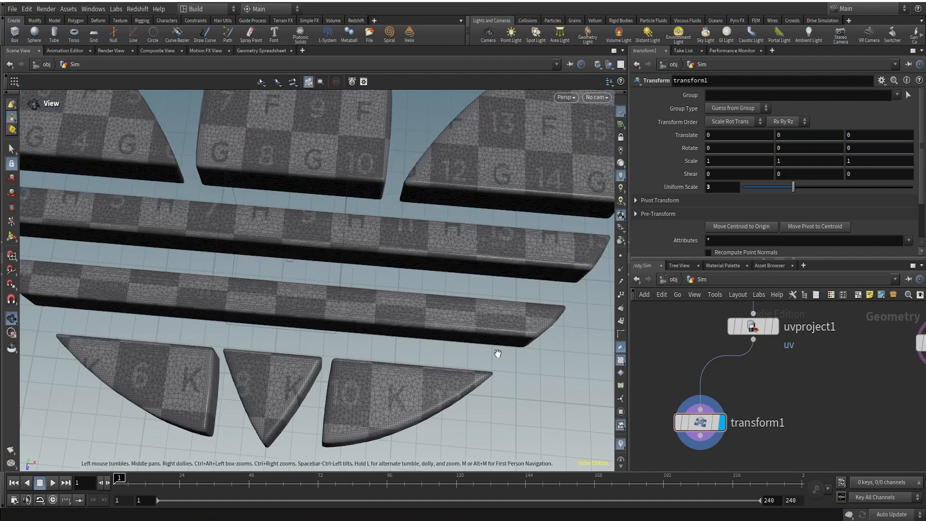
right_drag(452, 266, 291, 335)
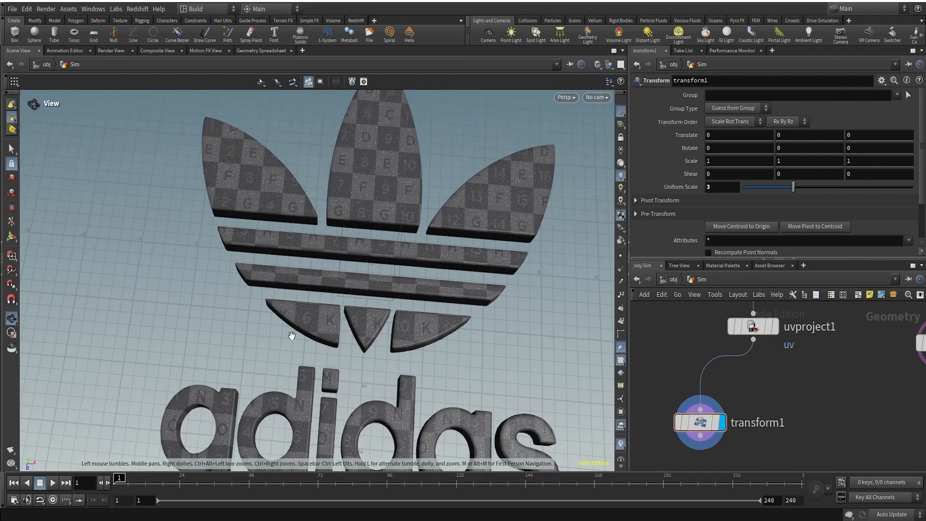
drag(291, 335, 366, 227)
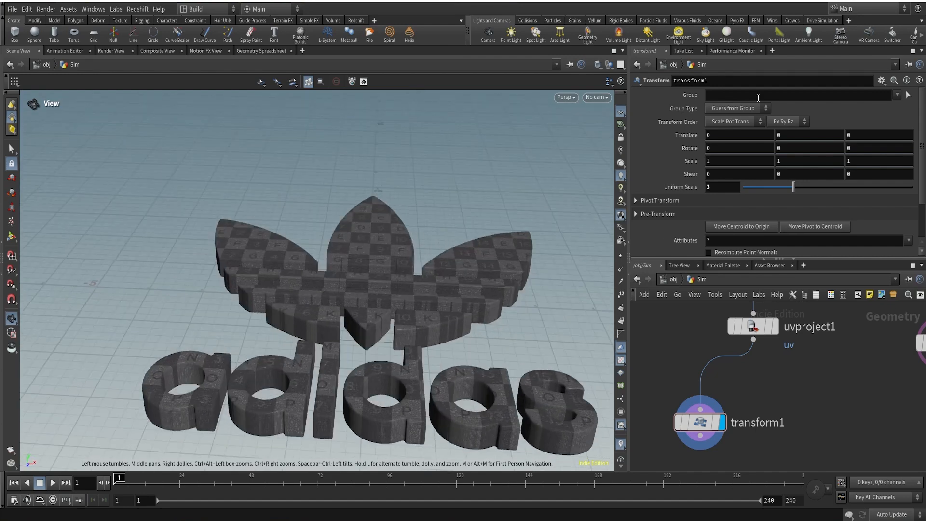
Step: Set transform1's Y translation to 0.02 and place the node directly beneath uvproject1 in the network
middle_drag(816, 135, 834, 156)
drag(418, 348, 369, 264)
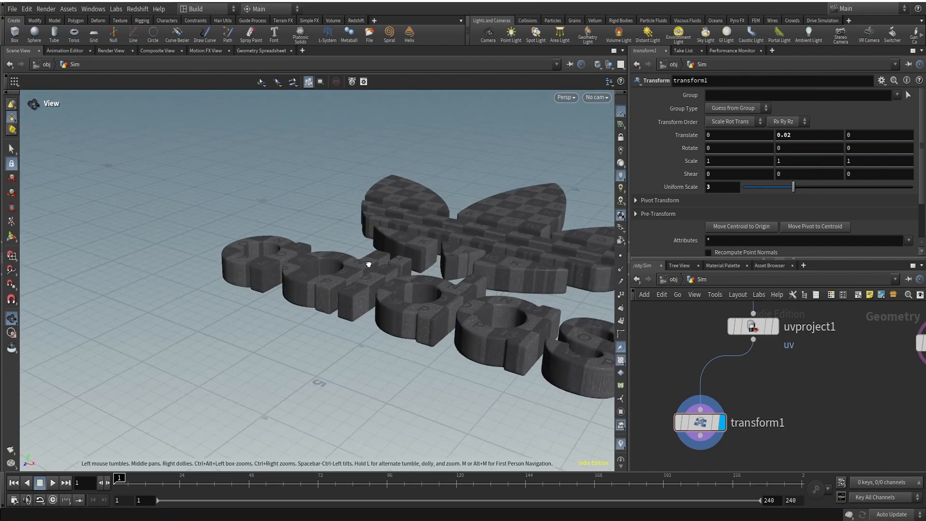
drag(465, 235, 336, 320)
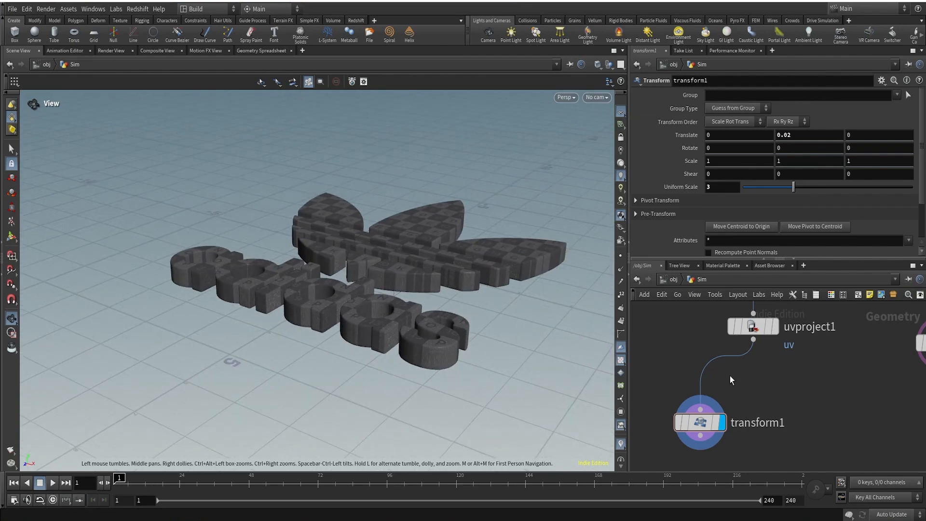
scroll(731, 378, down, 2)
mouse_move(699, 386)
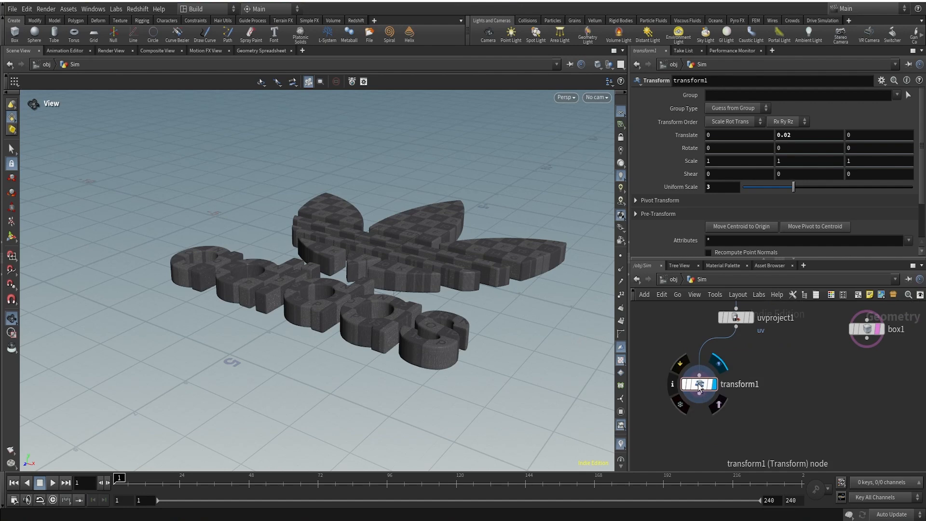
drag(699, 386, 738, 386)
Step: Compare the logo's thickness and overall size with the templated box from low and elevated viewpoints
drag(427, 271, 518, 320)
mouse_move(876, 336)
right_drag(382, 237, 499, 171)
drag(345, 227, 475, 176)
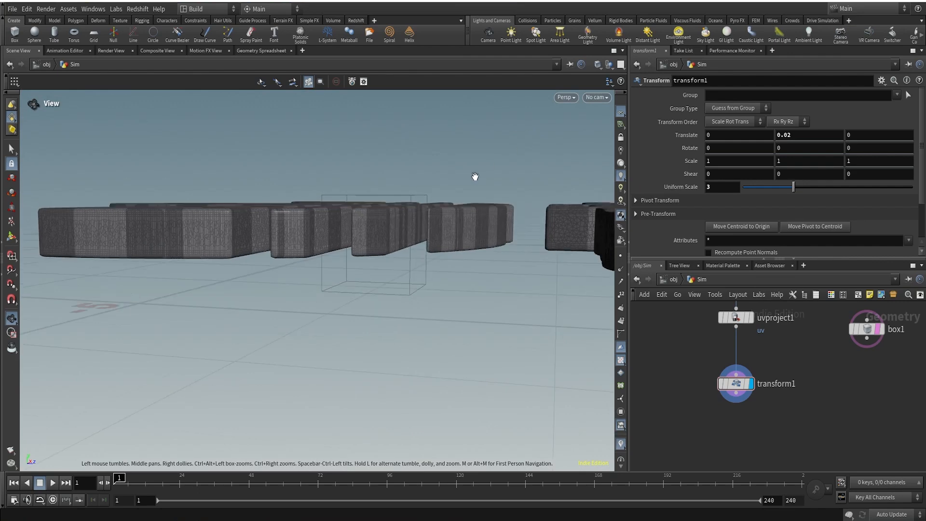
right_drag(501, 220, 311, 353)
drag(516, 241, 381, 328)
middle_drag(491, 296, 440, 308)
Step: Add a second Transform node as the displayed node beneath transform1 and set its uniform scale to 1.5
drag(735, 395, 769, 429)
text(transfo)
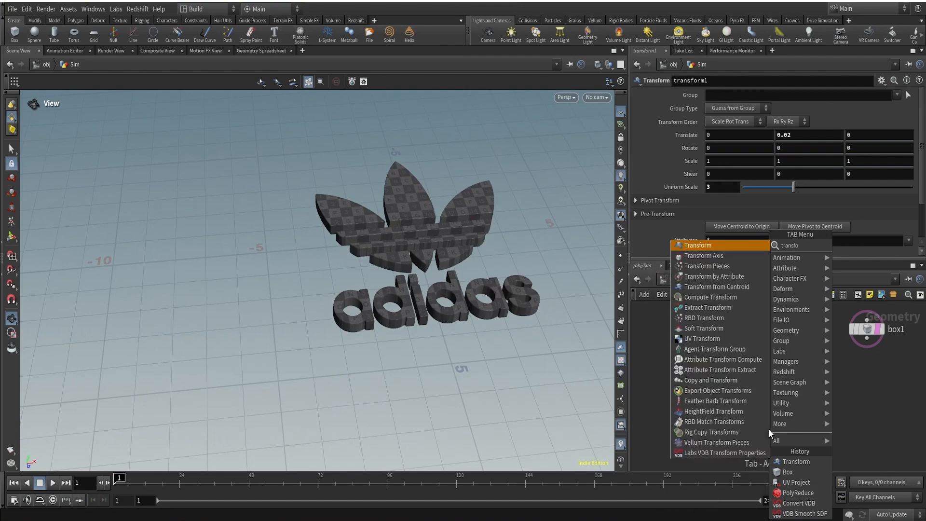
key(Return)
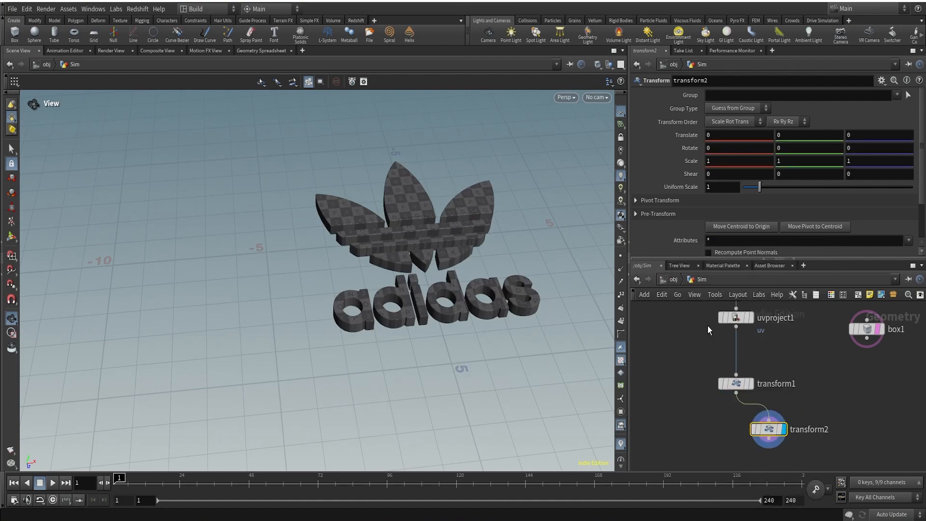
click(729, 188)
key(Return)
drag(768, 429, 759, 441)
mouse_move(739, 387)
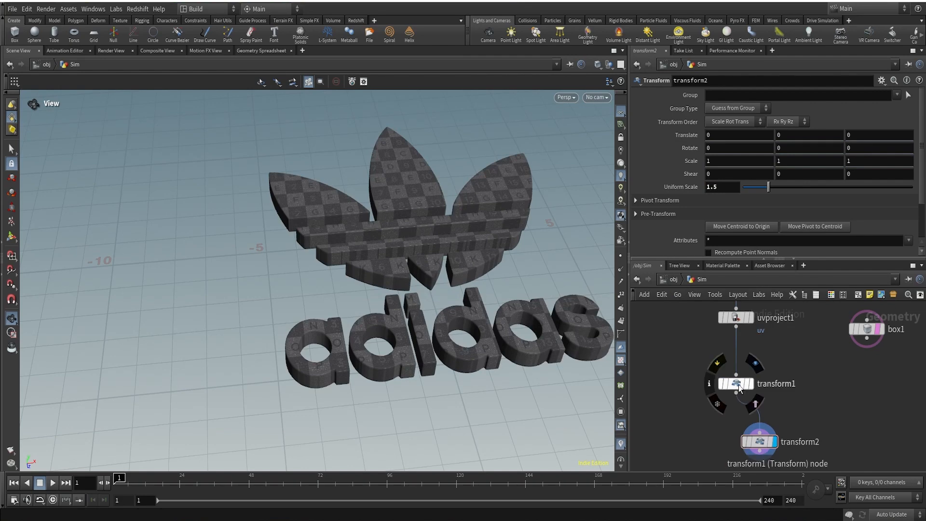
drag(739, 387, 739, 369)
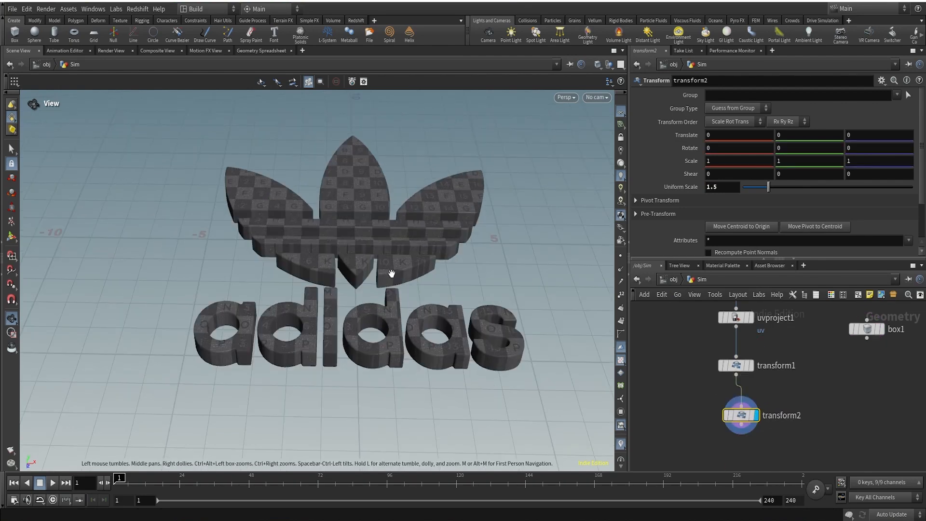
Step: Set transform2's Z translation to -1.1 to shift the logo along the ground plane
click(735, 364)
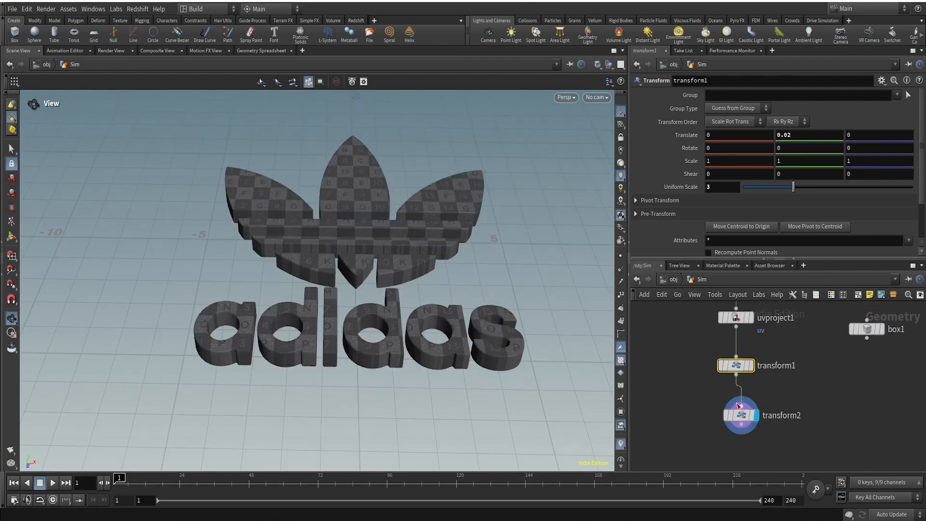
click(739, 408)
drag(431, 306, 422, 295)
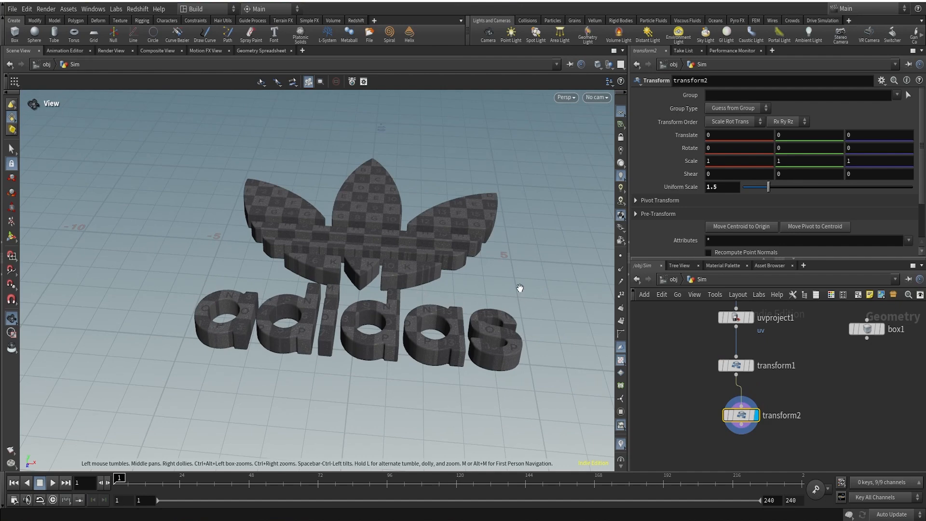
drag(534, 278, 381, 301)
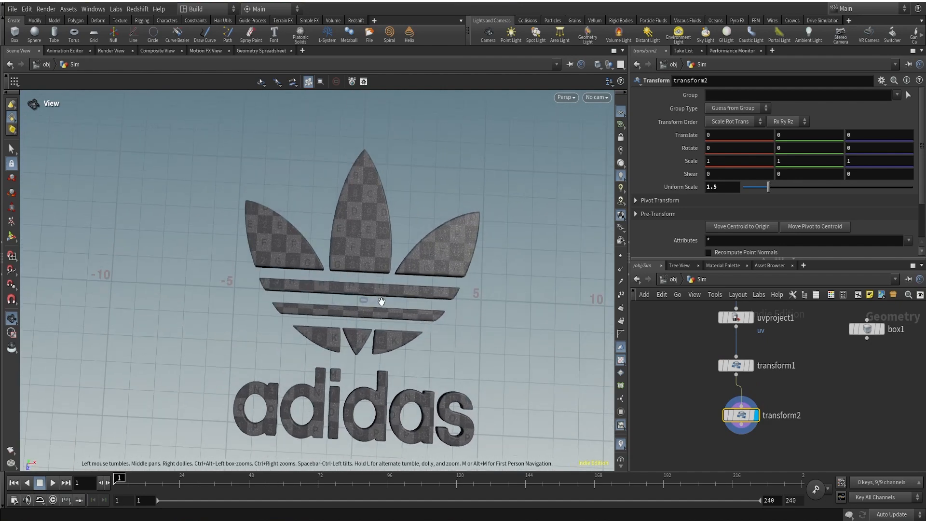
middle_drag(884, 134, 425, 193)
drag(376, 320, 432, 337)
Step: Add a Group Create node after transform2 and make it the displayed node
scroll(743, 372, up, 5)
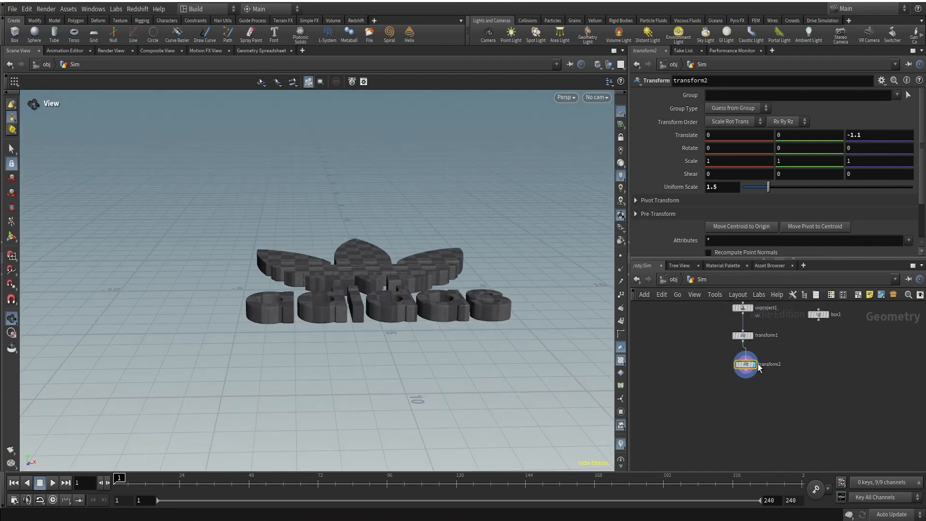
key(Tab)
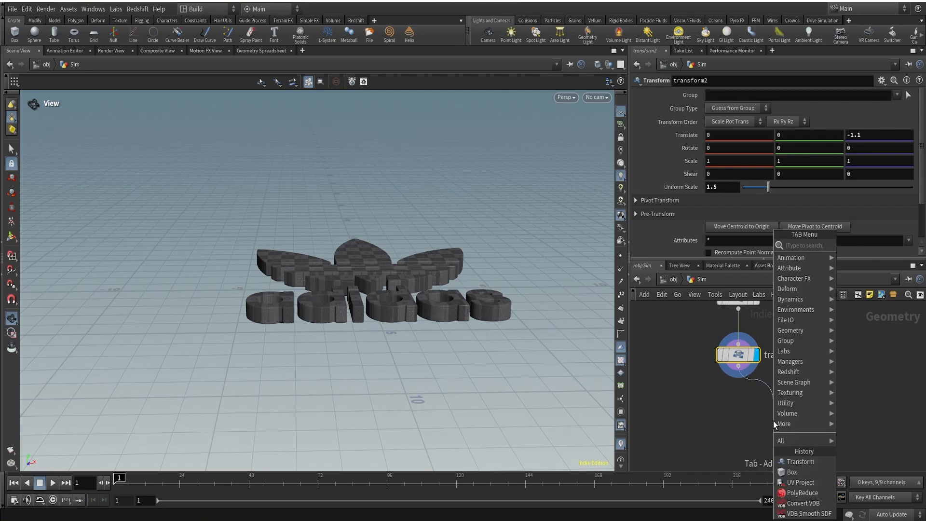
key(Escape)
click(766, 421)
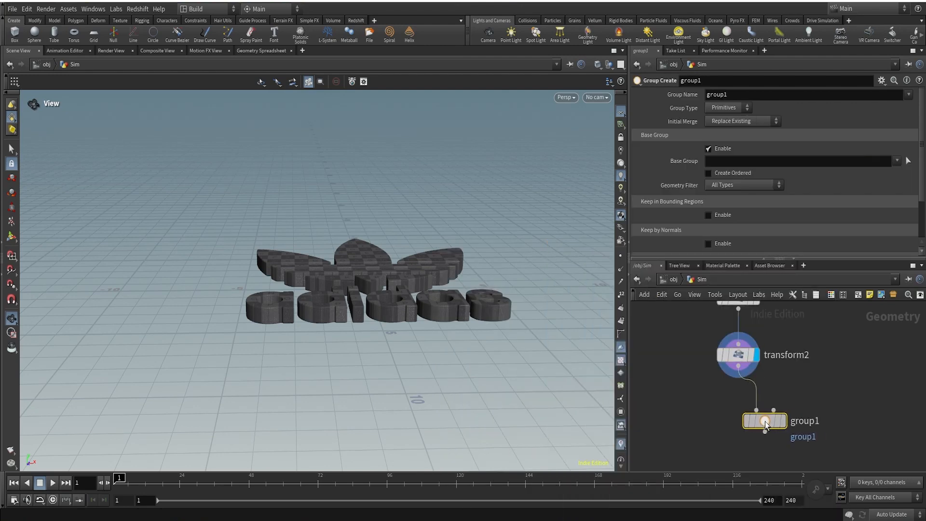
drag(341, 289, 478, 256)
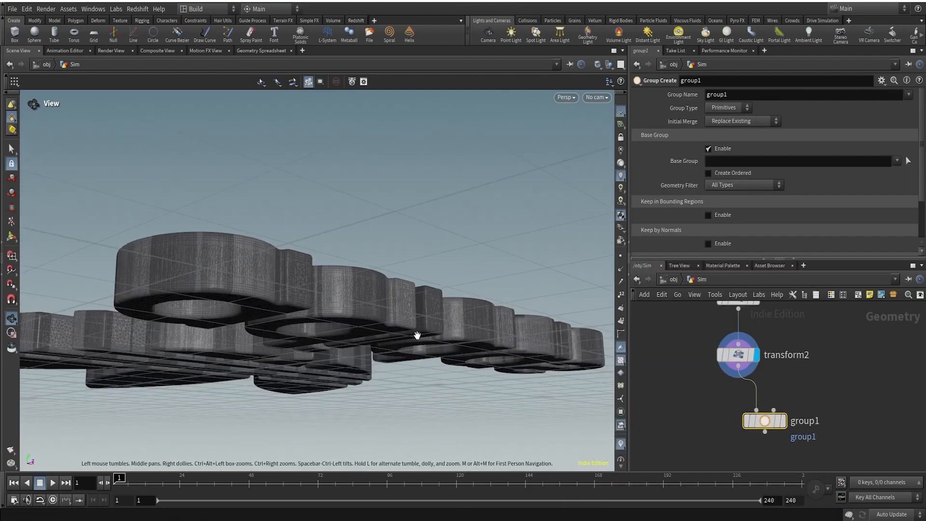
drag(353, 328, 406, 333)
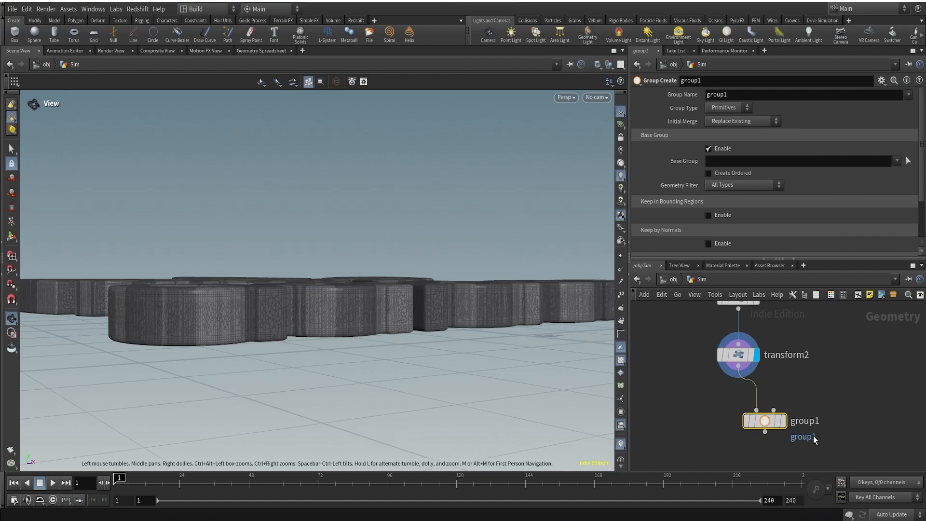
click(791, 431)
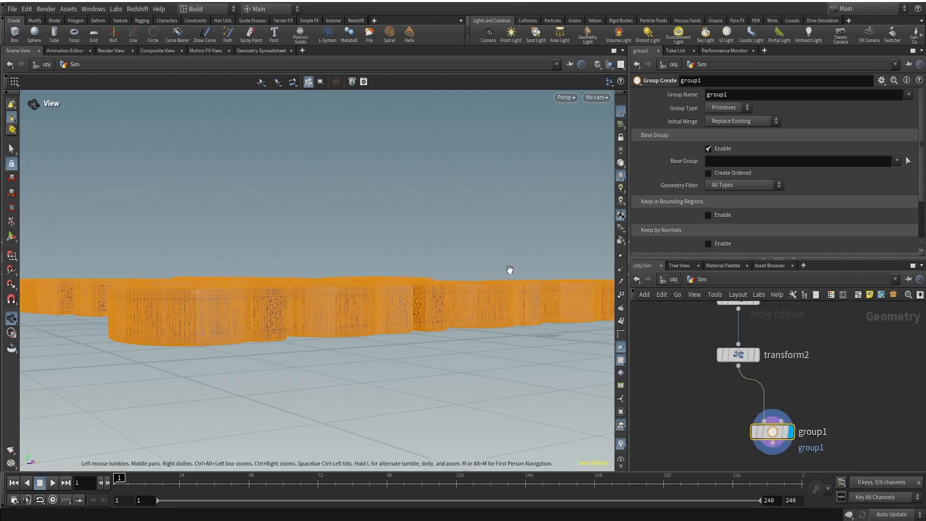
Step: Set the group type to Points and name the group "pin"
drag(509, 269, 438, 281)
click(712, 108)
click(722, 121)
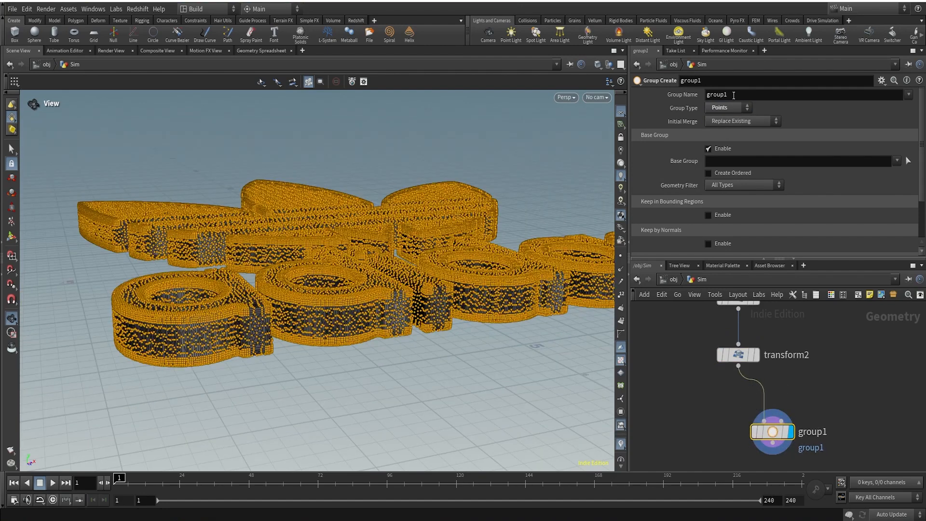
drag(734, 95, 706, 95)
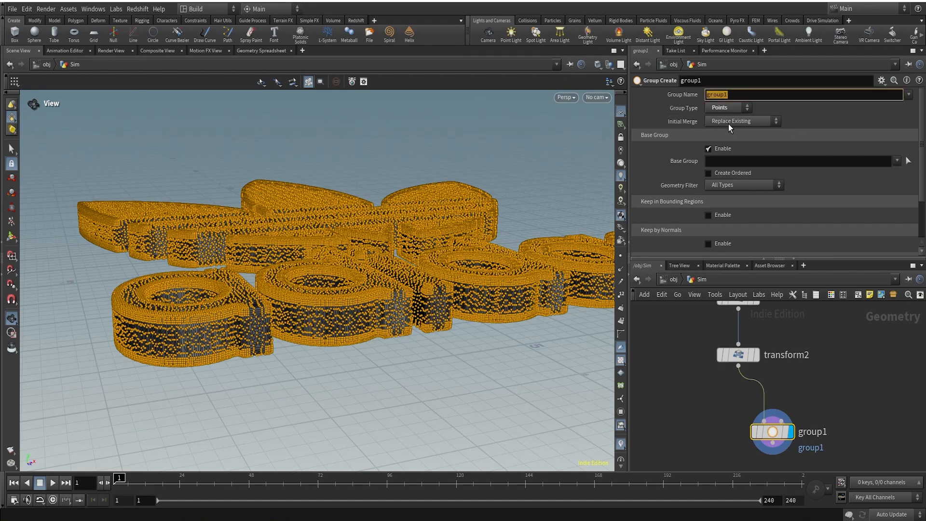
text(pin)
key(Return)
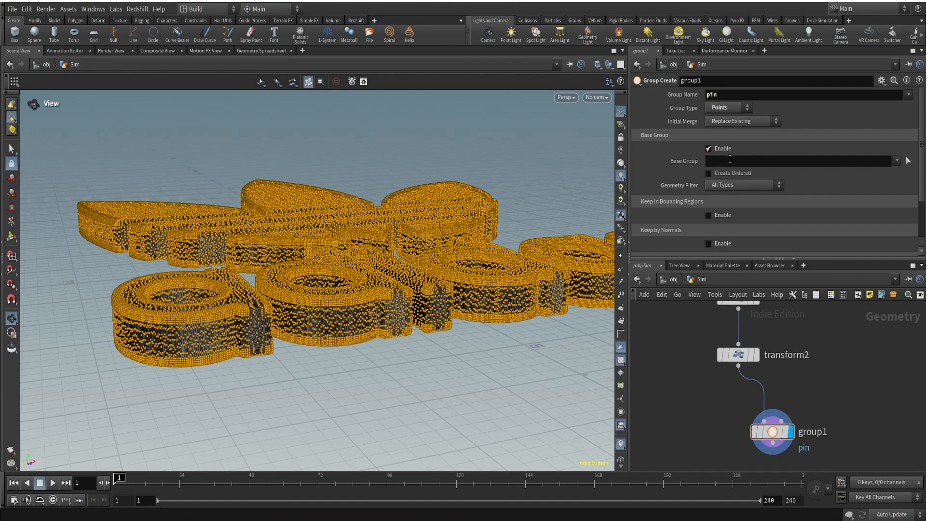
Step: Disable the base group and keep points within a bounding box sized 10 in X and 11.4 in Z
click(708, 149)
click(745, 190)
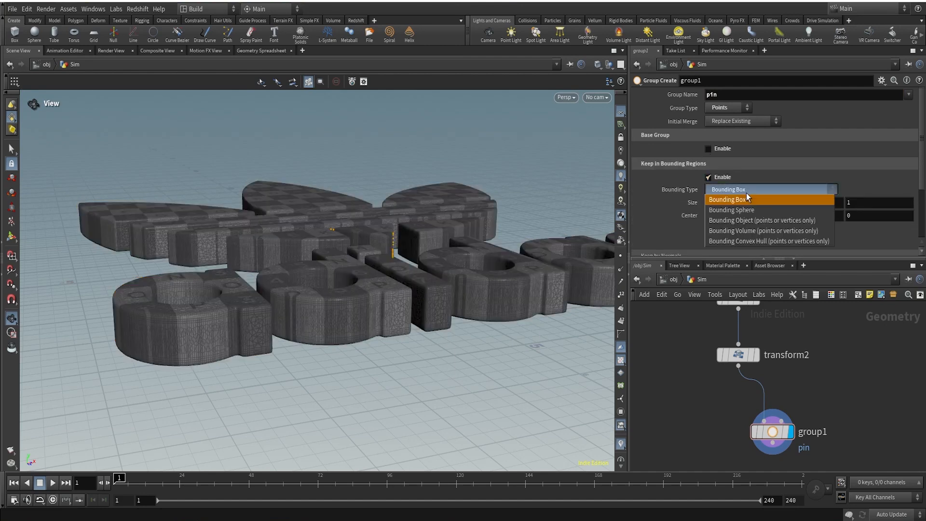
click(741, 193)
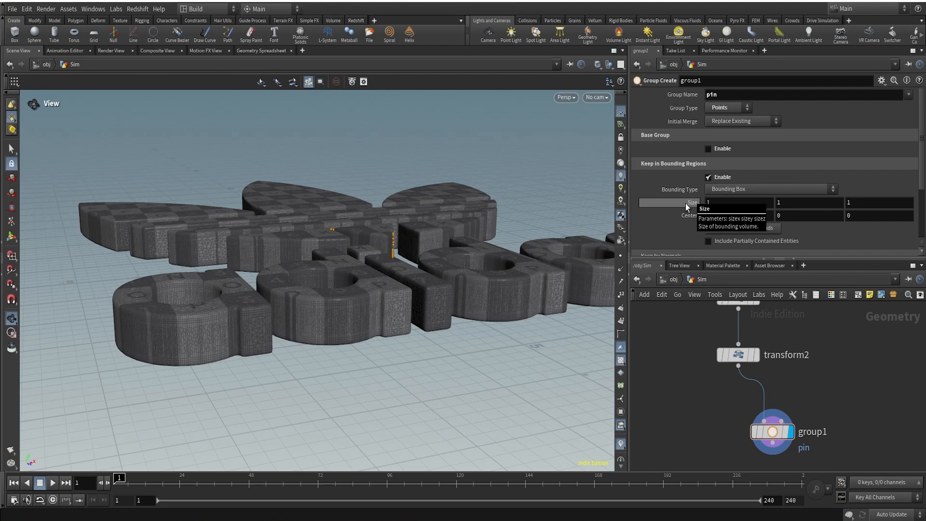
middle_drag(722, 202, 173, 197)
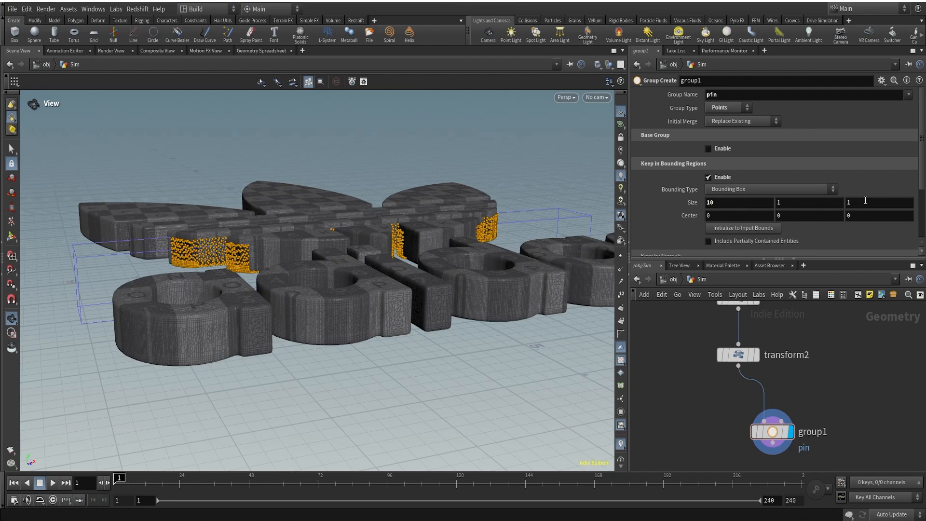
mouse_move(865, 200)
middle_down()
mouse_move(863, 193)
mouse_move(916, 192)
mouse_move(145, 193)
mouse_move(865, 201)
middle_up()
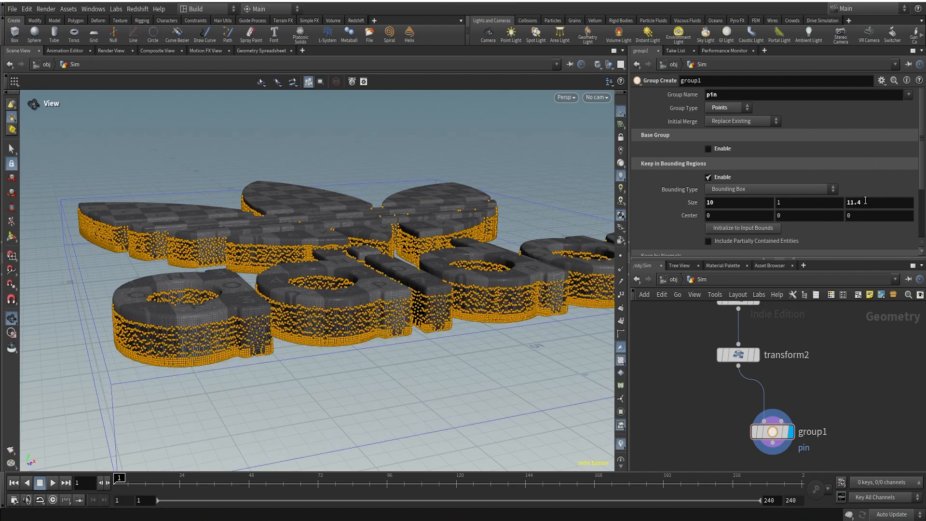
Step: Lower the bounding box's center to -0.45 in Y so the group holds only the logo's bottom points
middle_drag(814, 216, 620, 236)
middle_drag(428, 317, 436, 265)
mouse_move(436, 265)
mouse_down()
mouse_move(423, 226)
mouse_move(431, 266)
mouse_up()
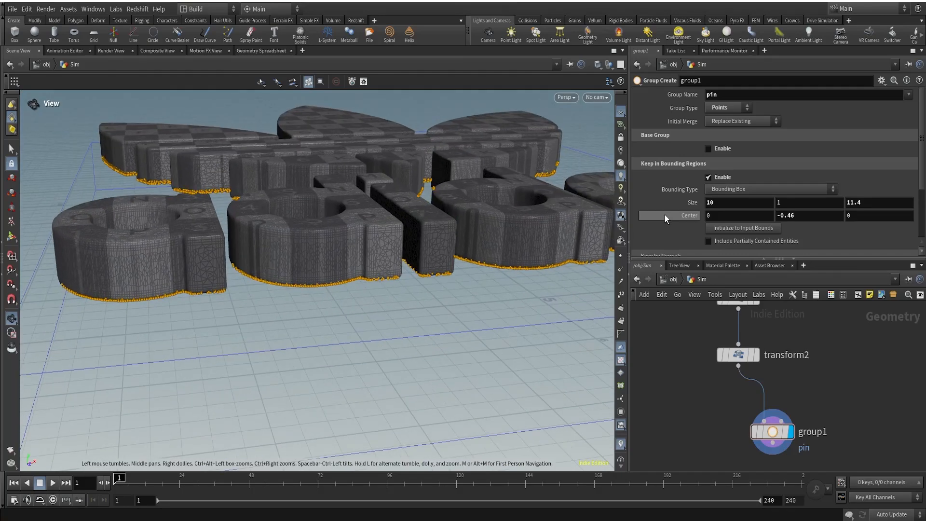
middle_drag(827, 215, 841, 239)
Step: Extend the bounding box's Z size to 13.37 to include the tip of the central leaf
drag(425, 255, 494, 299)
drag(573, 378, 609, 221)
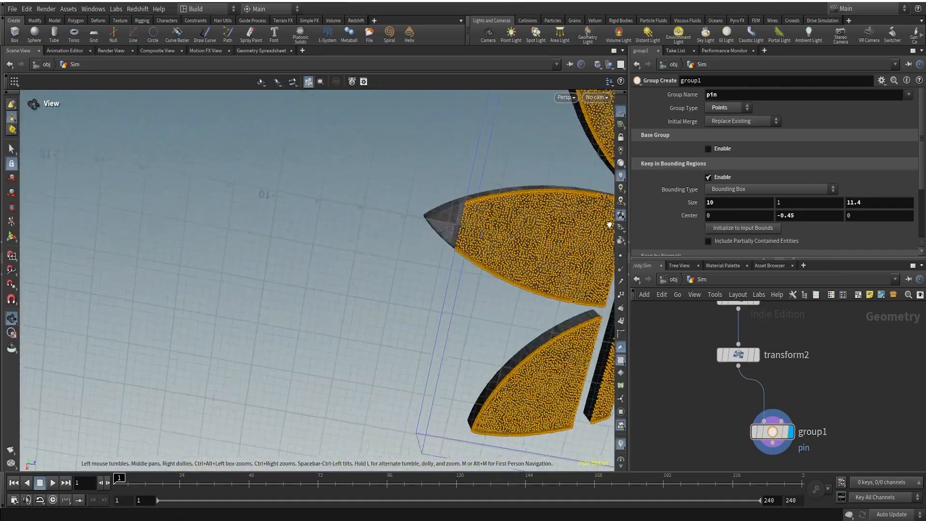
scroll(459, 199, up, 4)
middle_drag(459, 199, 480, 179)
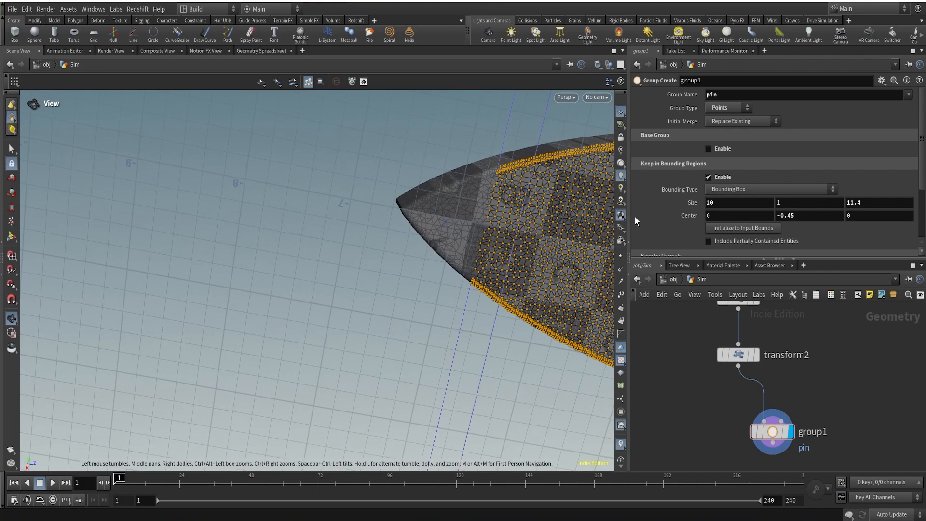
middle_drag(889, 202, 764, 227)
right_drag(452, 228, 226, 341)
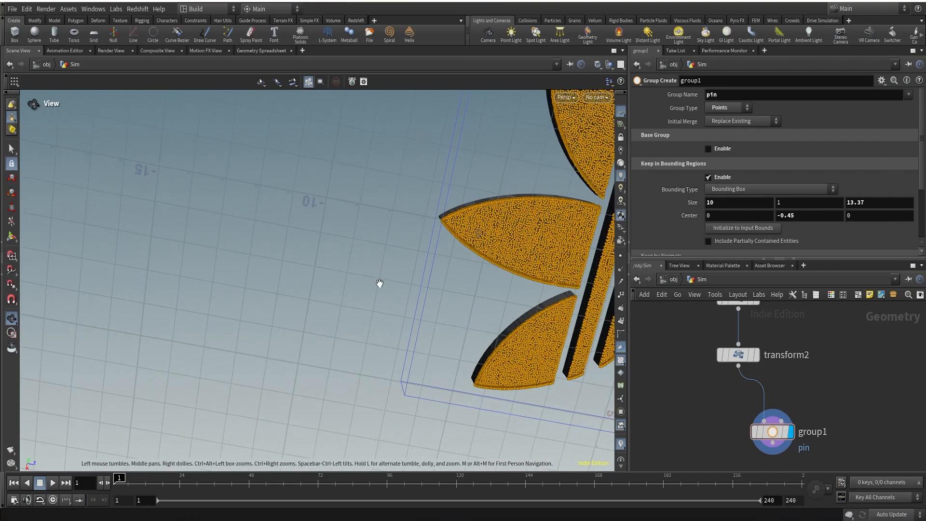
middle_drag(411, 278, 57, 318)
drag(457, 293, 424, 362)
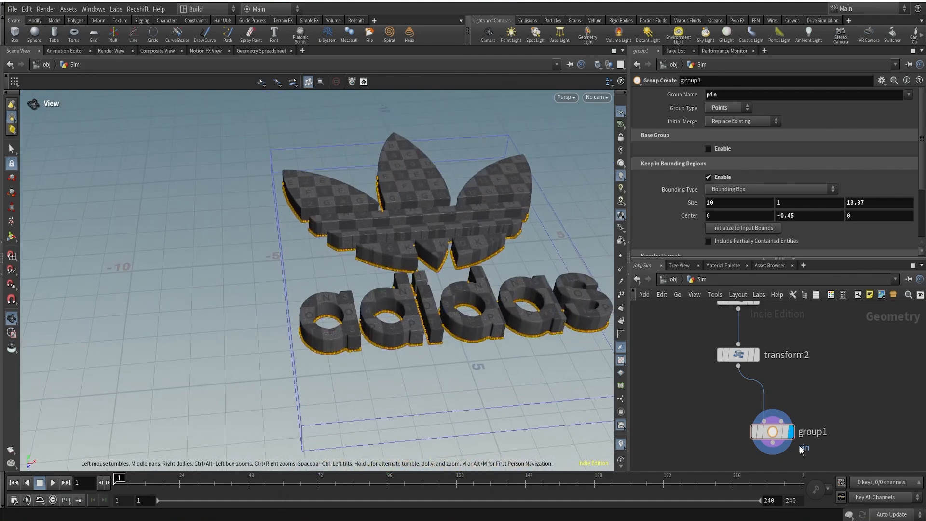
Step: Fine-tune the pin group's bounding box by setting its center to -0.453 in Y
mouse_move(444, 341)
mouse_down()
mouse_move(455, 276)
mouse_move(434, 239)
mouse_move(435, 384)
mouse_move(457, 372)
mouse_move(461, 347)
mouse_up()
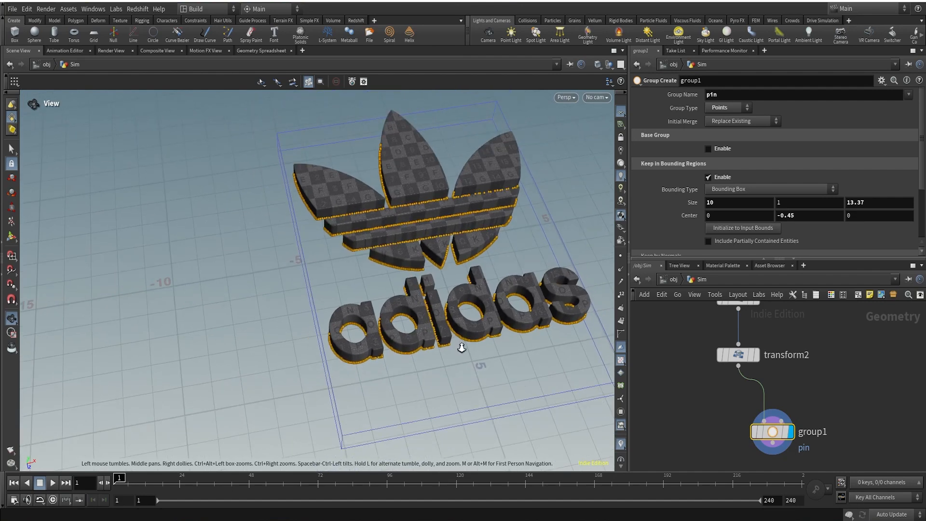
middle_drag(468, 316, 436, 324)
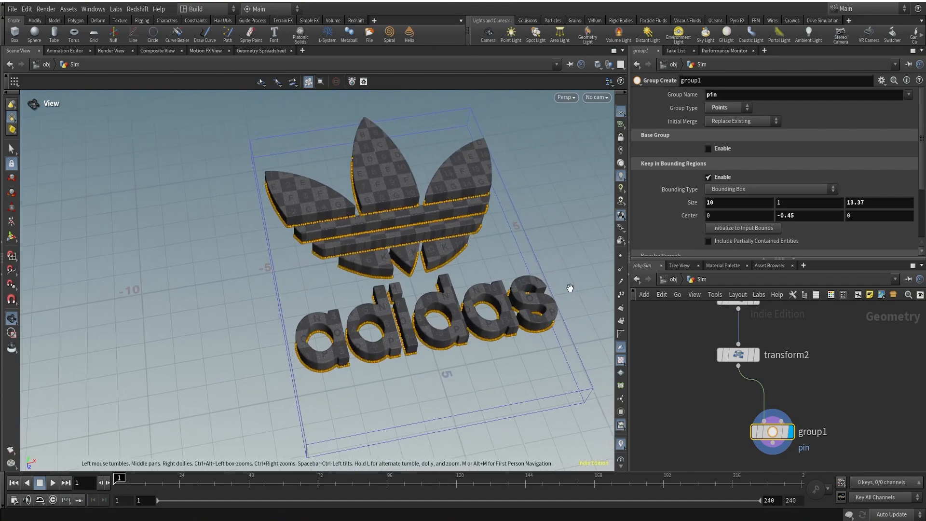
click(820, 214)
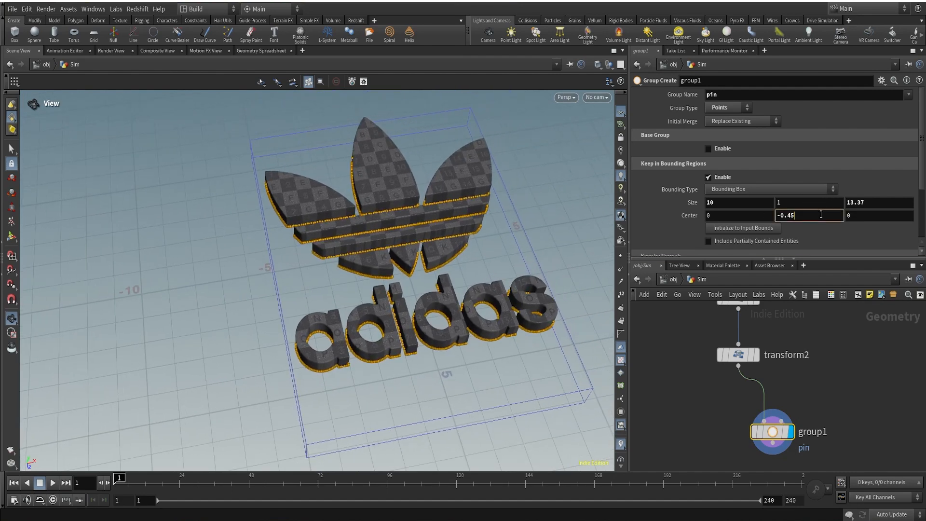
key(Return)
scroll(450, 345, up, 5)
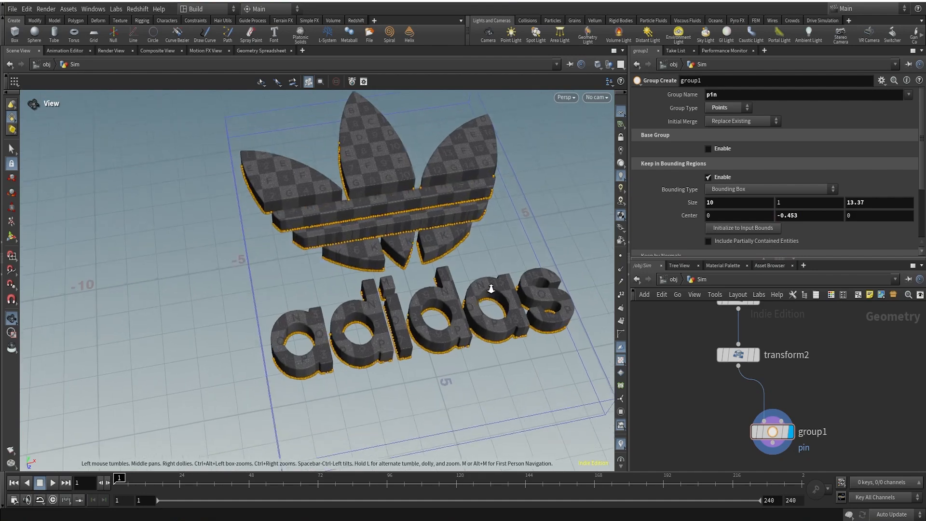
drag(451, 345, 438, 324)
Step: Add a second Group node connected below the pin group node and display its output
drag(771, 432, 746, 428)
mouse_move(746, 427)
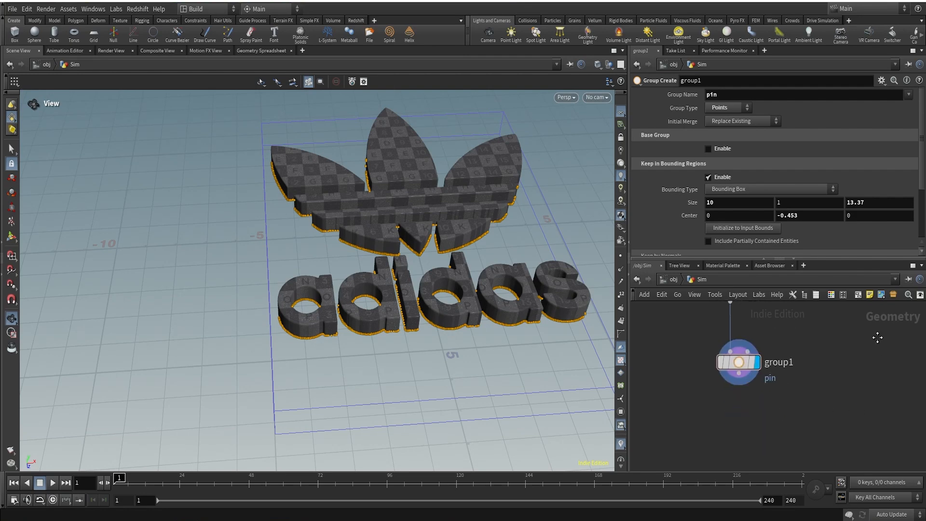
click(732, 438)
key(Tab)
text(group)
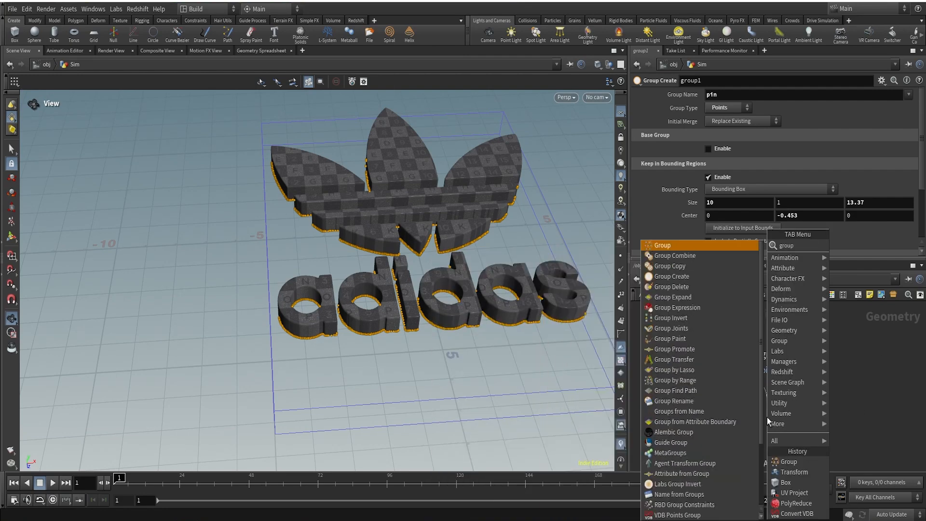
key(Return)
click(787, 421)
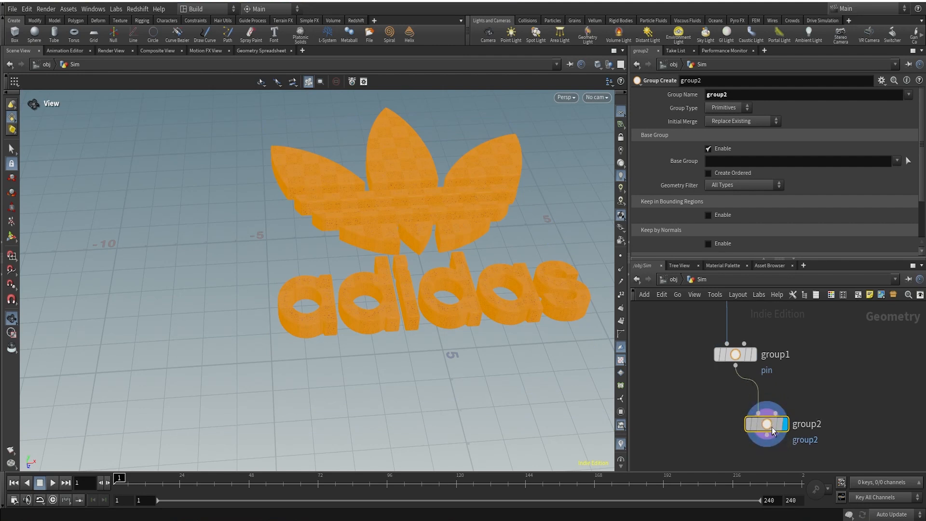
Step: Name the new group "cloth", set its group type to Points, and align its node under the pin group
double_click(744, 94)
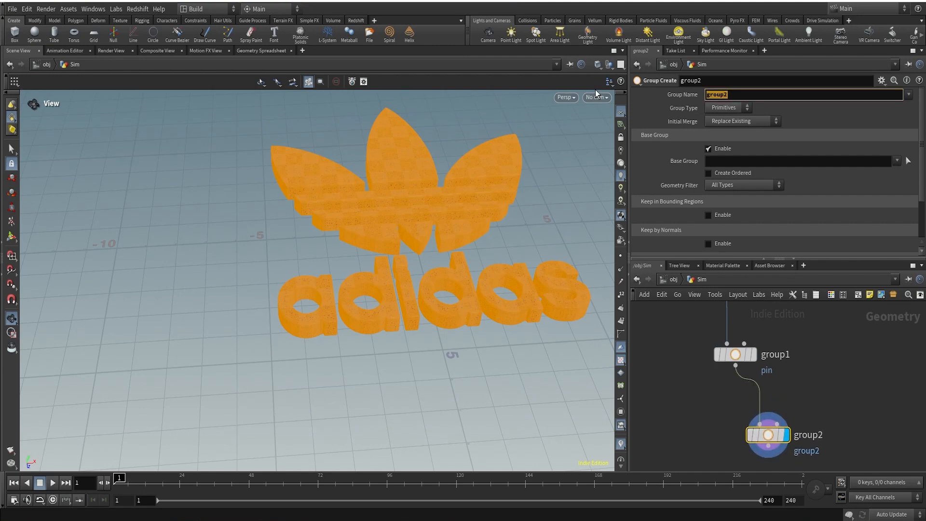
text(cloth)
click(724, 108)
click(719, 128)
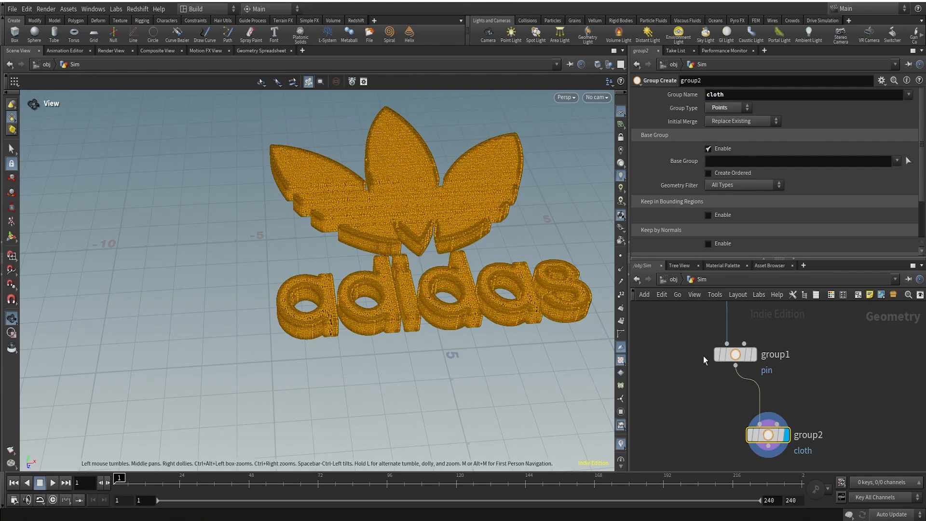
drag(763, 435, 731, 420)
Step: Add a Vellum Configure Balloon setup after the cloth group node and arrange its cloth and pressure constraint nodes beneath it
middle_drag(832, 382, 829, 329)
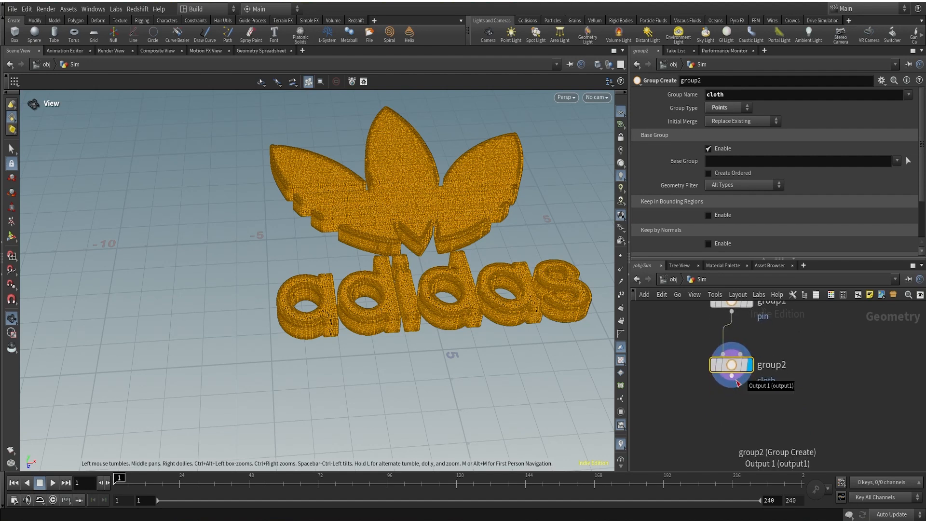
scroll(740, 376, down, 3)
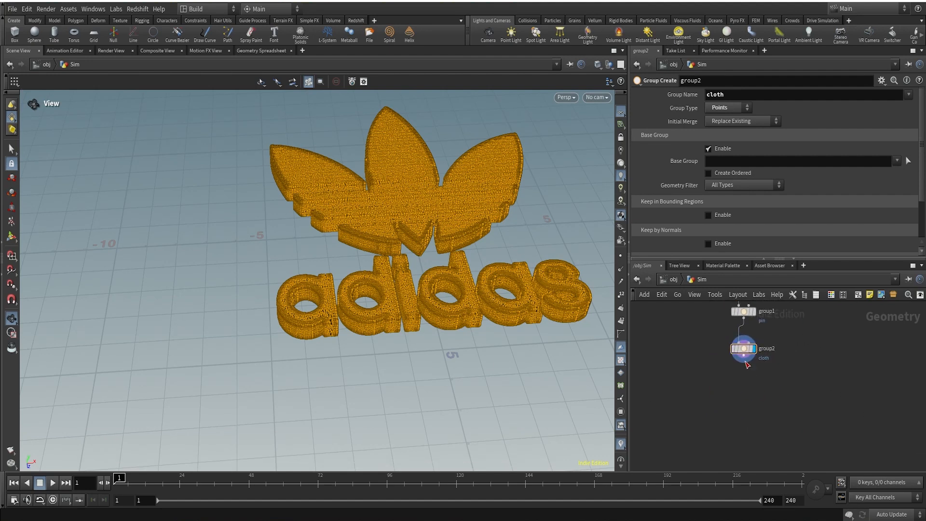
key(Tab)
text(ve)
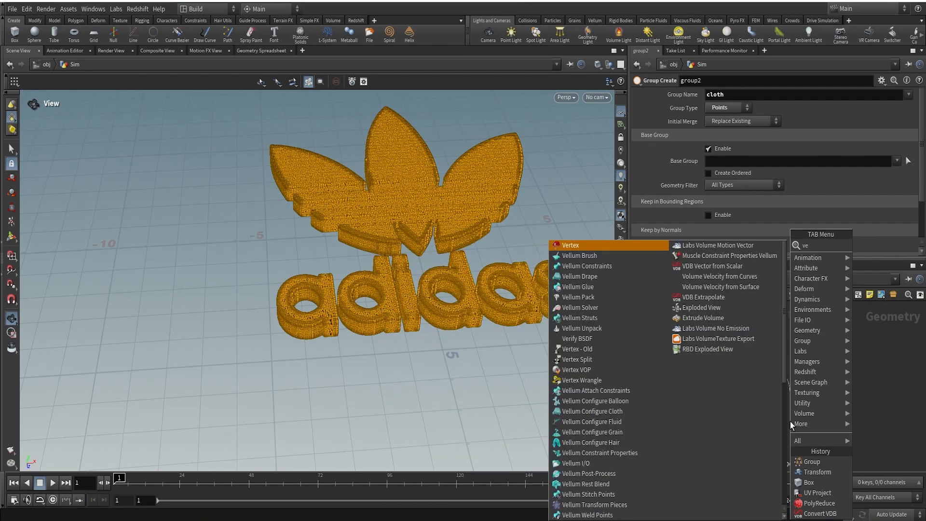
text(llum)
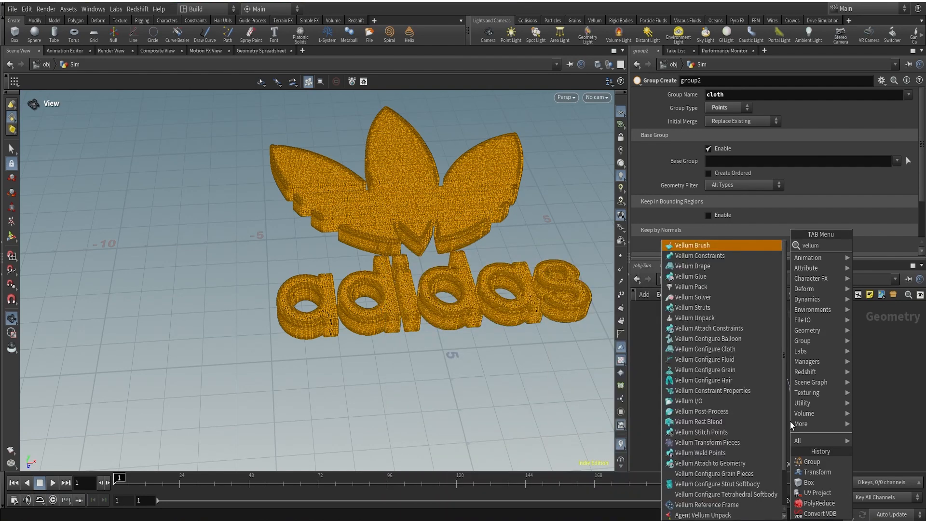
text( b)
click(759, 257)
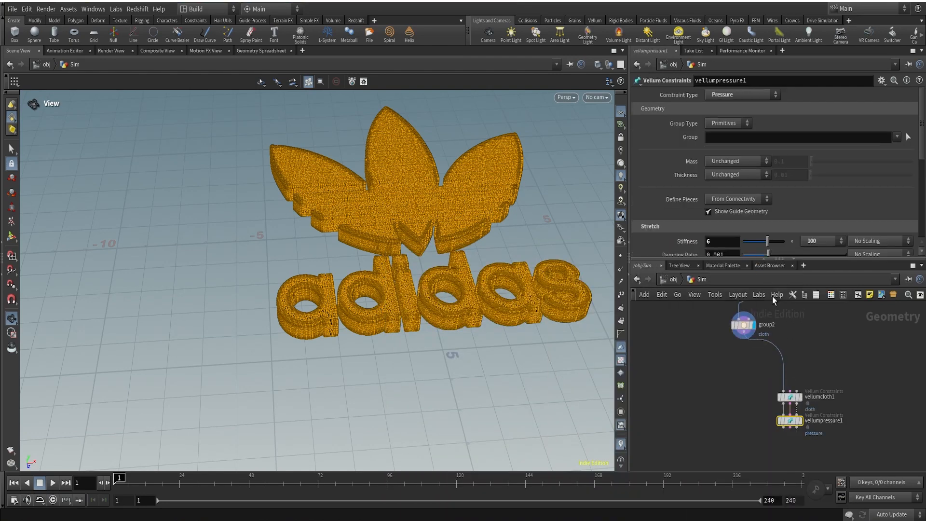
middle_drag(879, 407, 844, 381)
drag(711, 343, 797, 437)
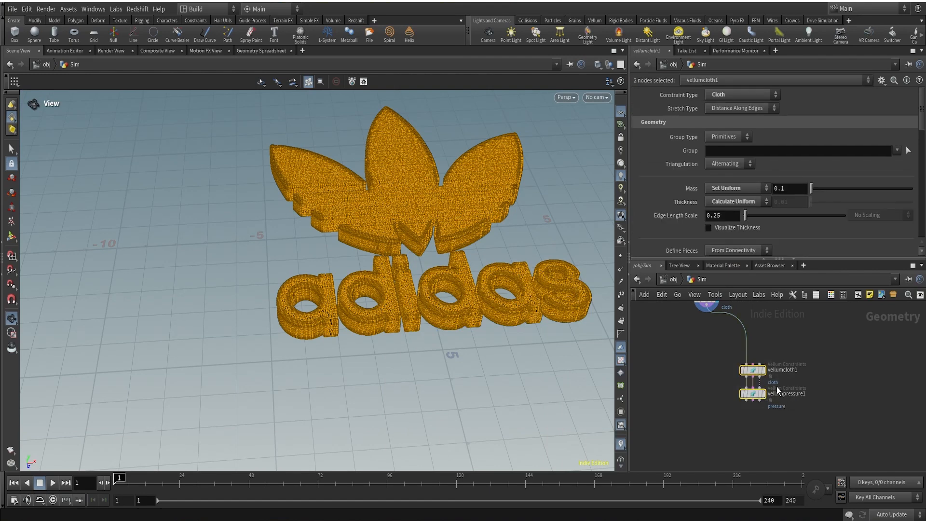
scroll(777, 386, up, 6)
Step: Examine the parameters of the Vellum pressure constraint and the stretch and bend sections of the Vellum cloth constraint
click(710, 344)
mouse_move(703, 337)
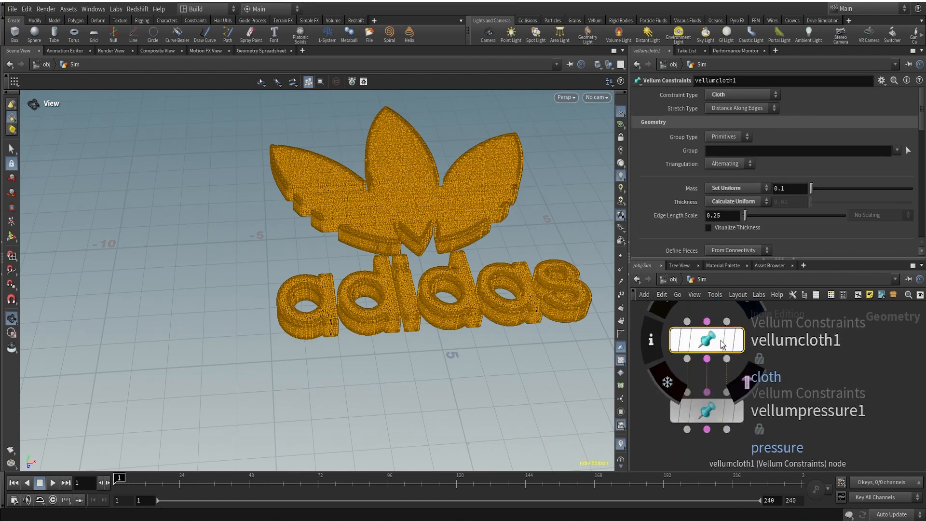
click(727, 411)
scroll(865, 365, down, 1)
middle_drag(865, 365, 865, 409)
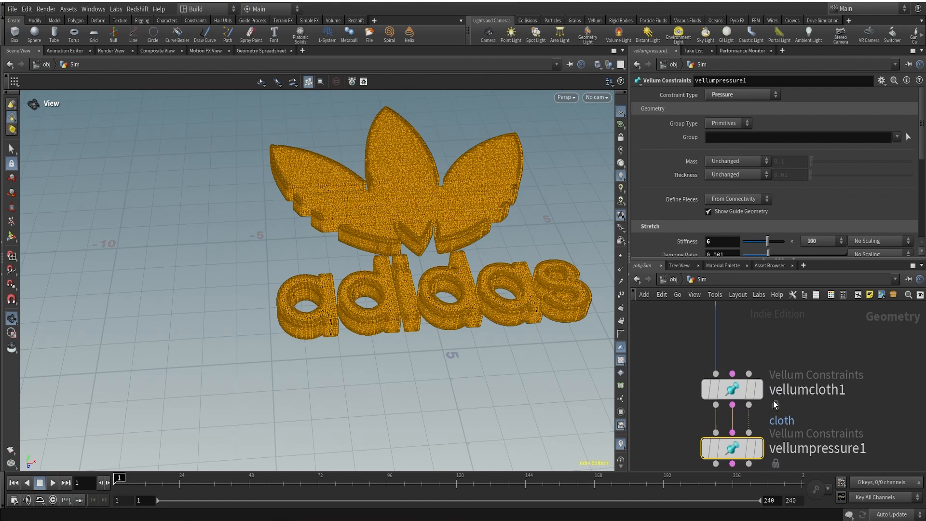
click(730, 389)
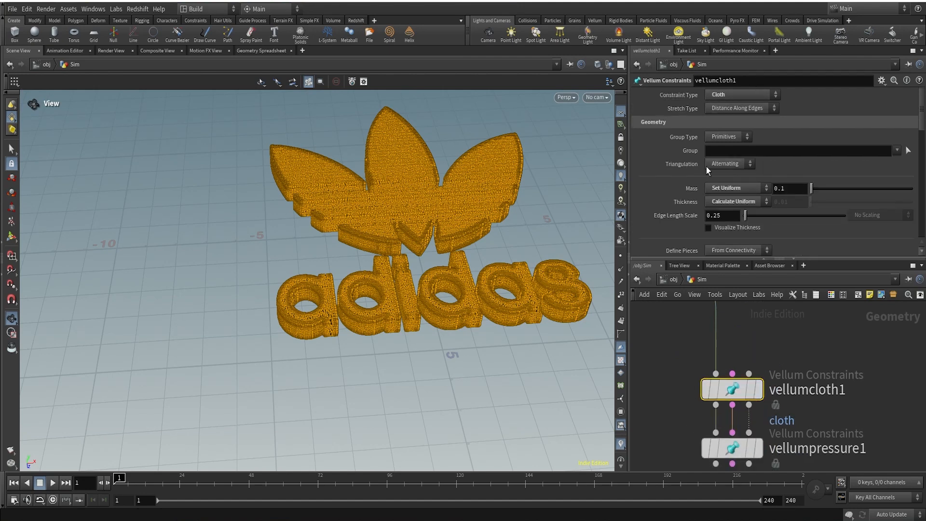
scroll(702, 180, down, 6)
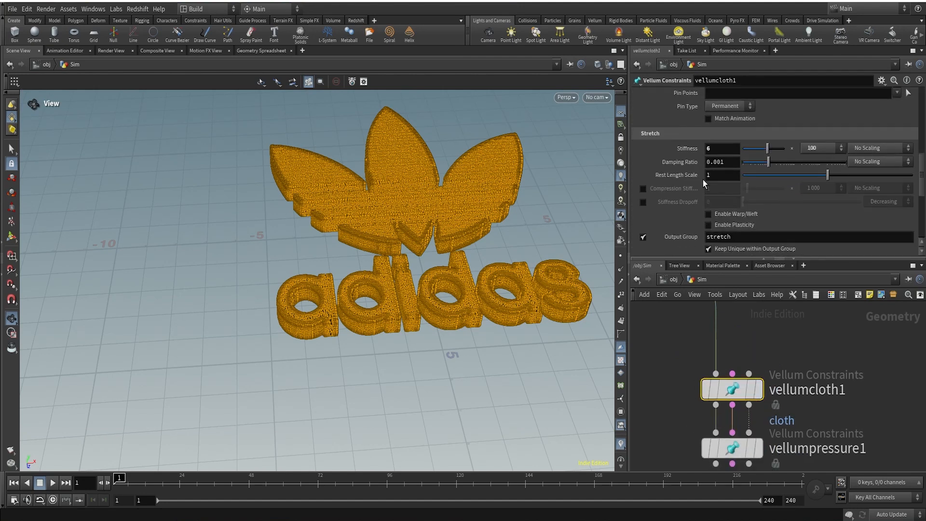
scroll(702, 179, up, 1)
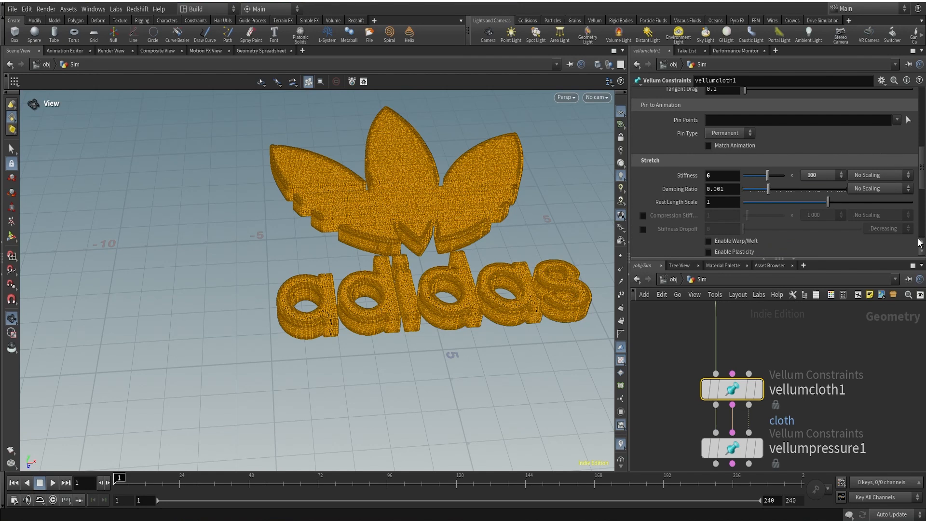
scroll(789, 236, down, 4)
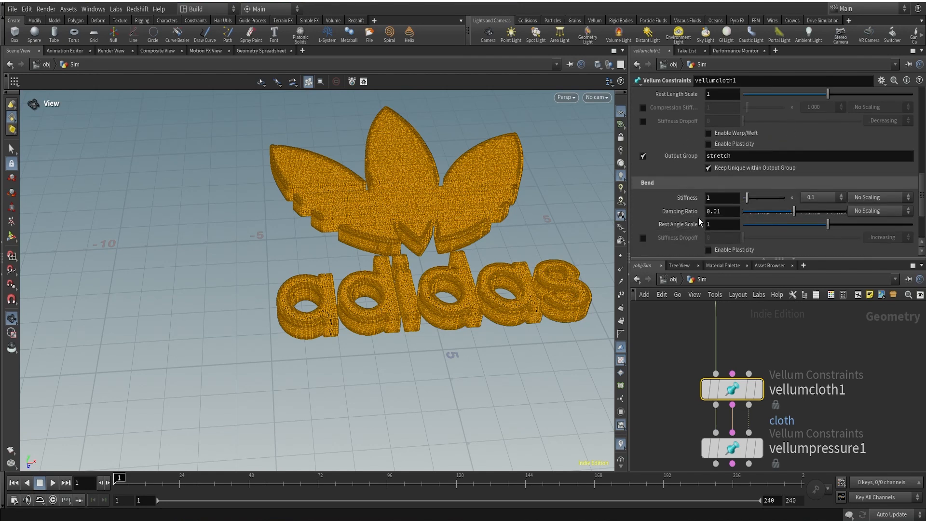
scroll(772, 217, up, 3)
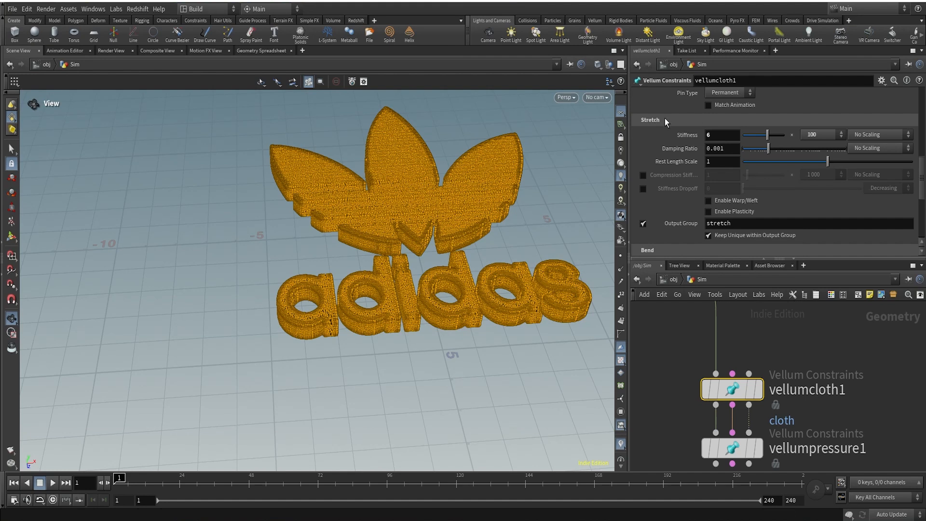
scroll(699, 207, down, 4)
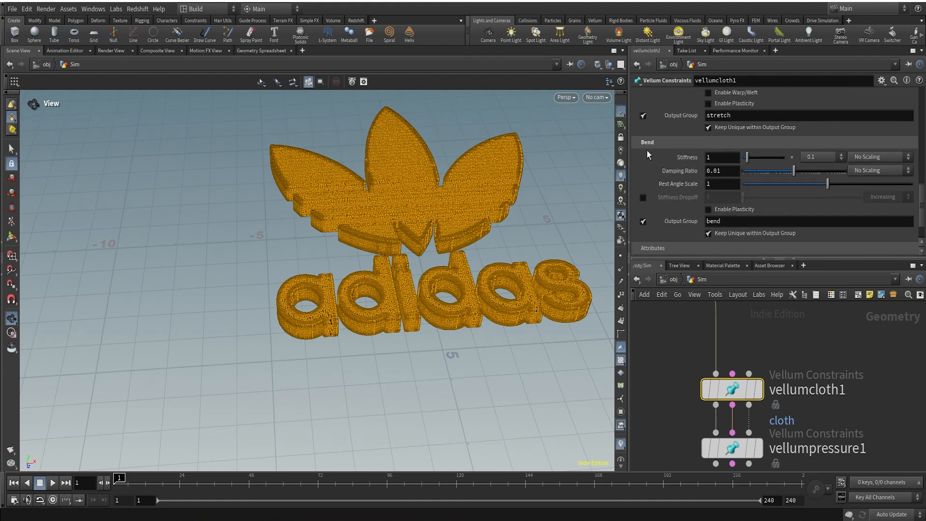
scroll(702, 137, up, 5)
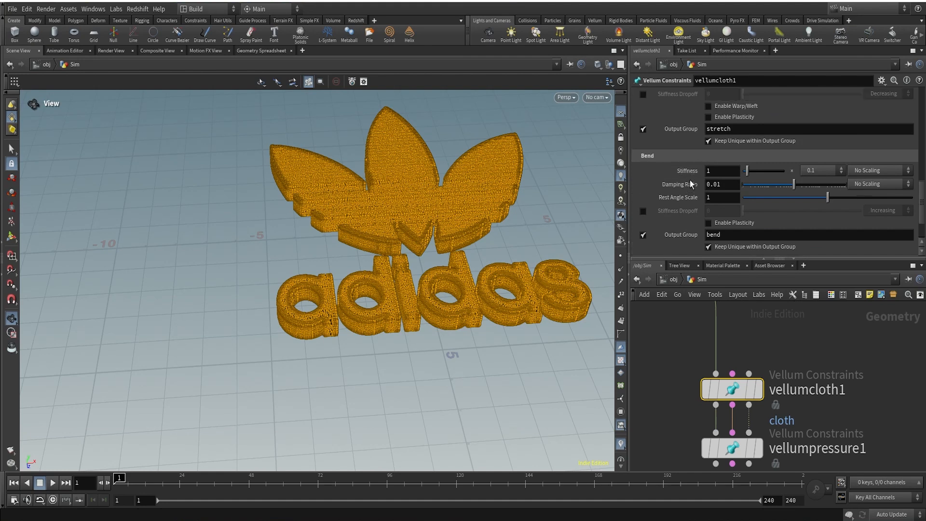
scroll(690, 179, up, 1)
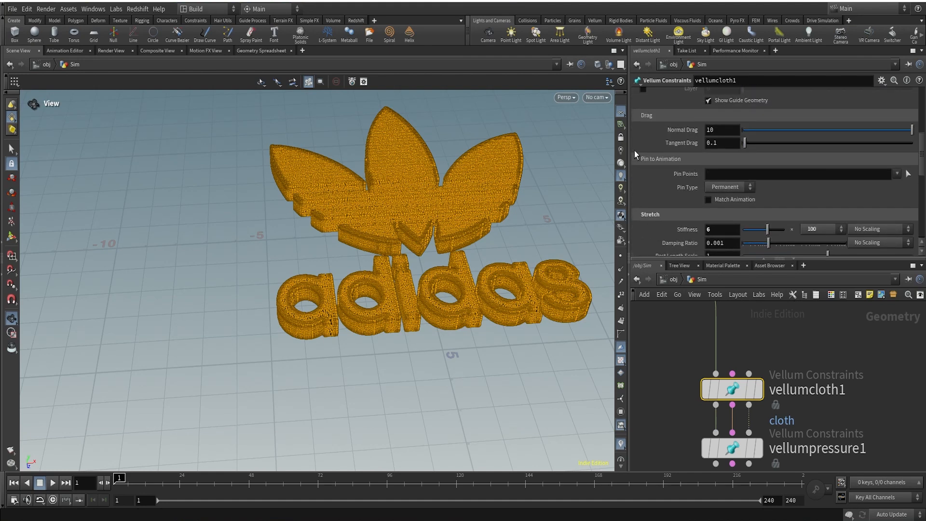
Step: Assign the pin group as the cloth constraint's pin points and display the vellumcloth1 node's output
click(896, 173)
click(897, 195)
mouse_move(762, 391)
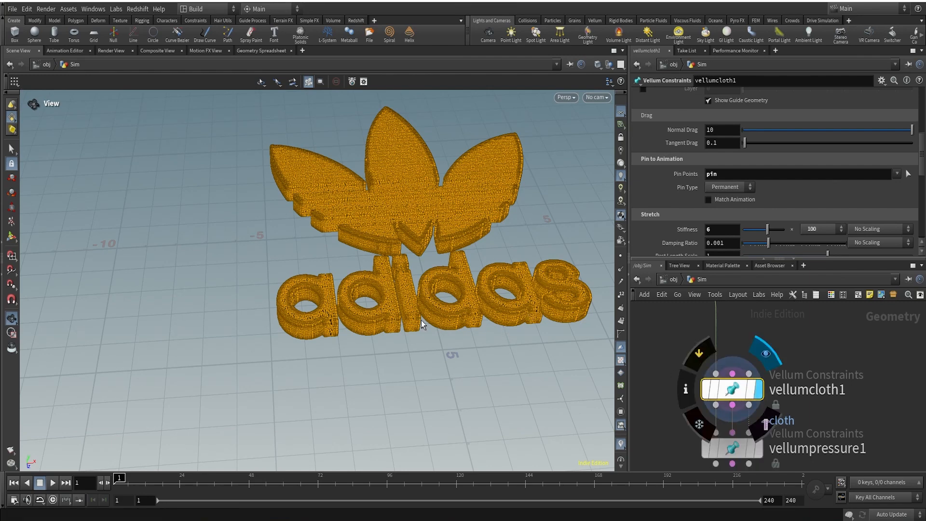
Step: Inspect the cloth-constrained logo from below and above to check the pinned bottom points
right_drag(436, 333, 545, 217)
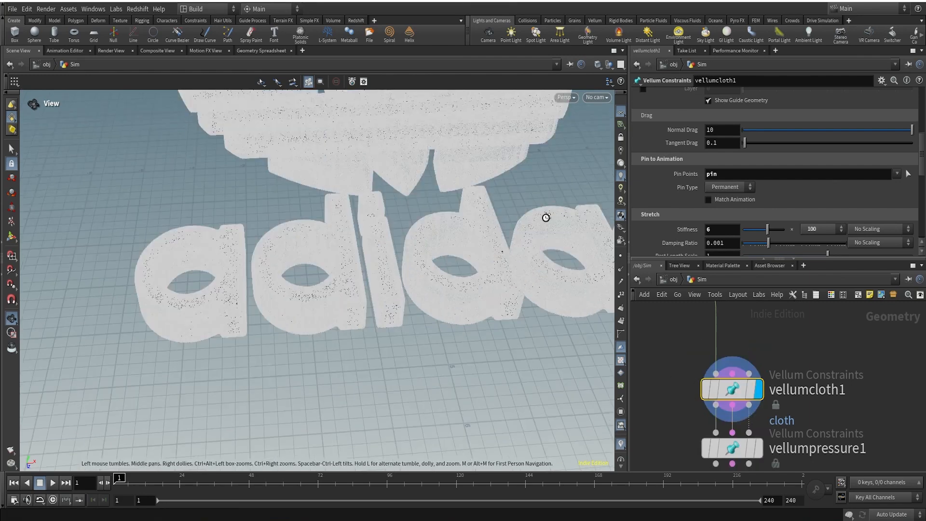
drag(397, 325, 396, 243)
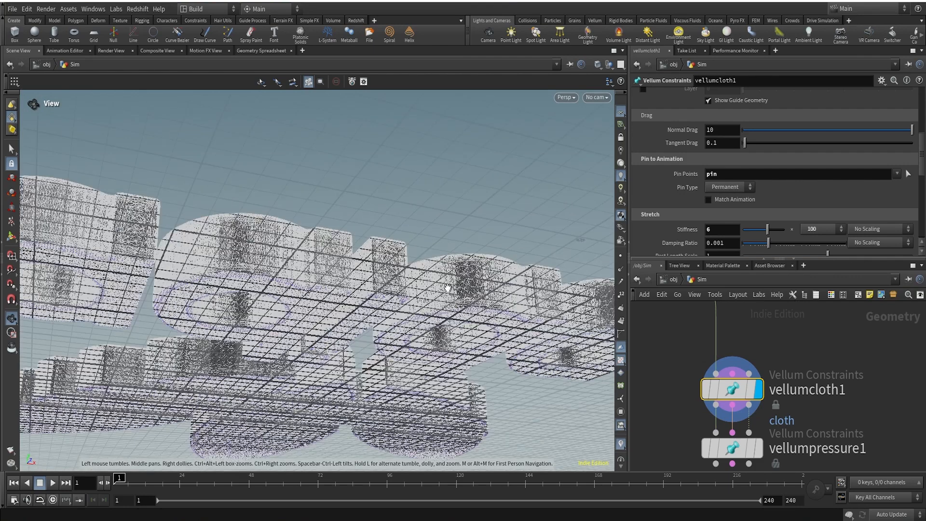
drag(445, 286, 427, 363)
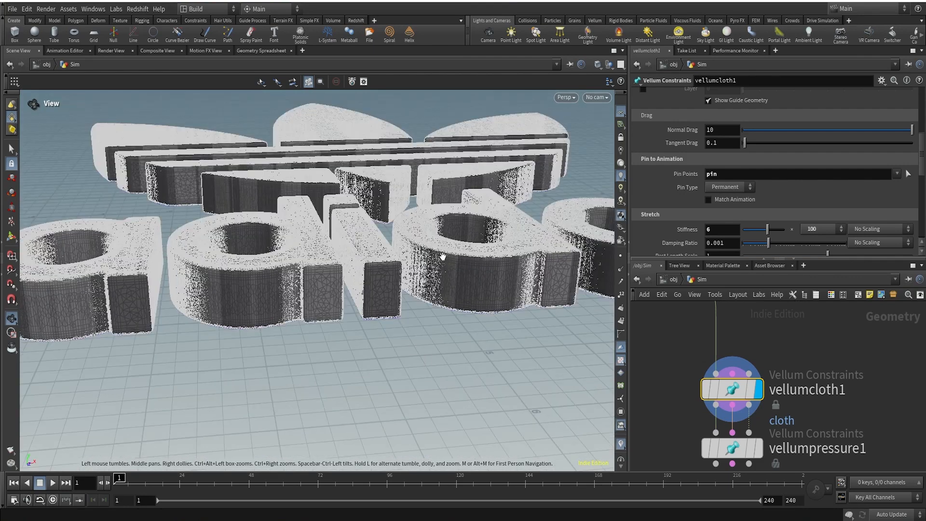
right_drag(388, 306, 333, 318)
middle_drag(332, 318, 329, 383)
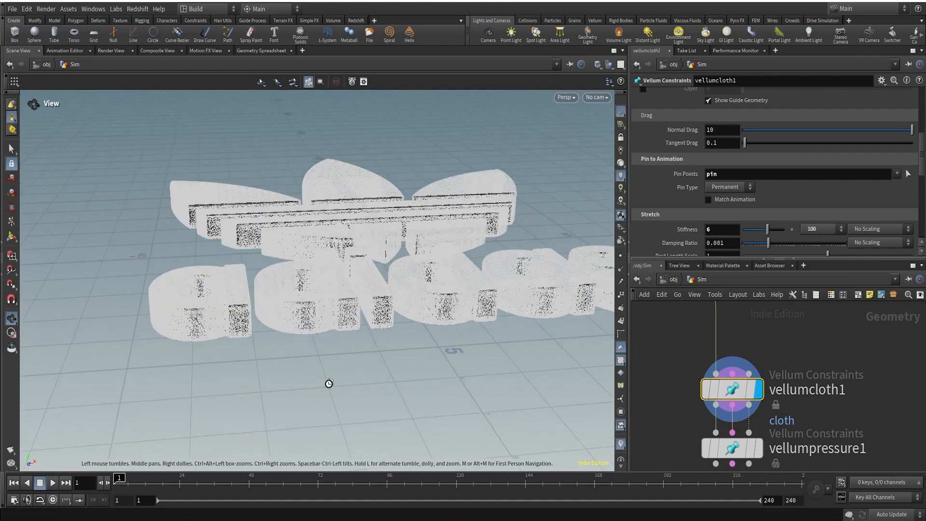
drag(446, 285, 400, 334)
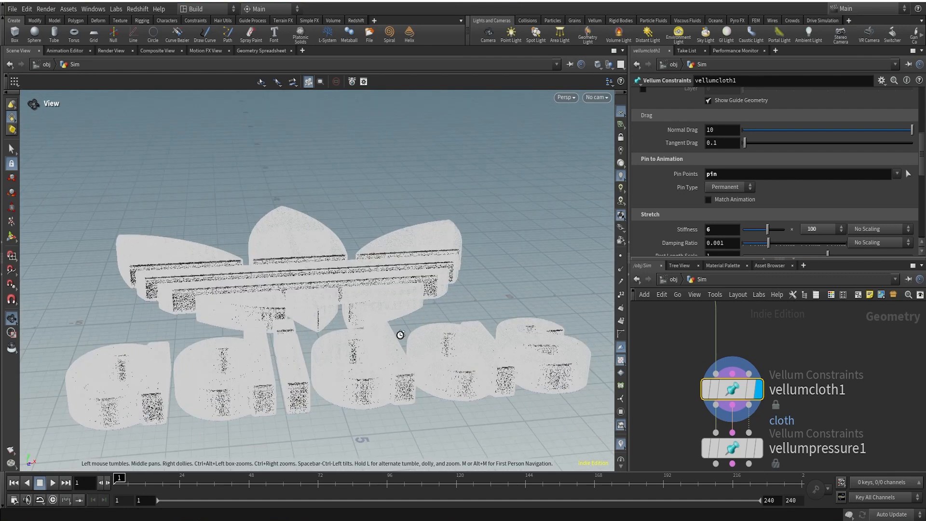
middle_drag(400, 335, 422, 322)
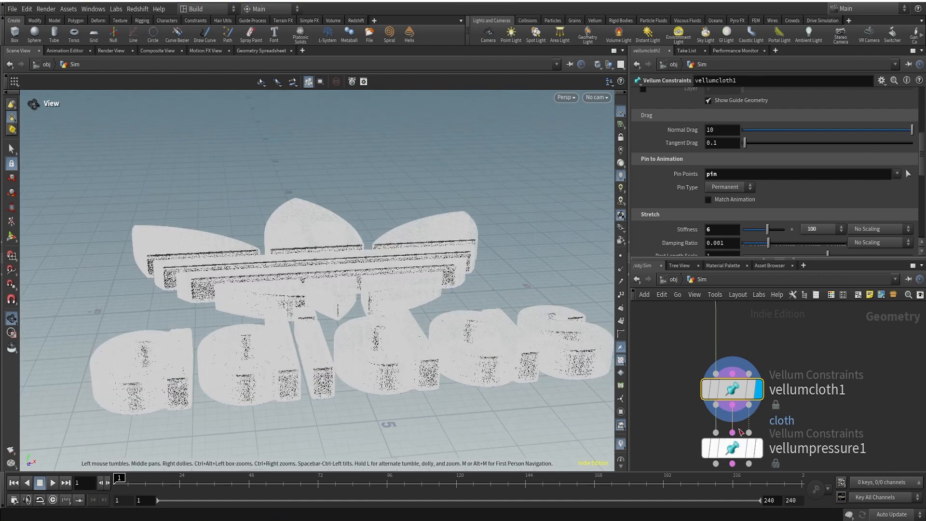
Step: Set the cloth constraint's stretch stiffness multiplier to 1e+10 and its bend stiffness multiplier to 0.001
middle_drag(832, 296, 823, 251)
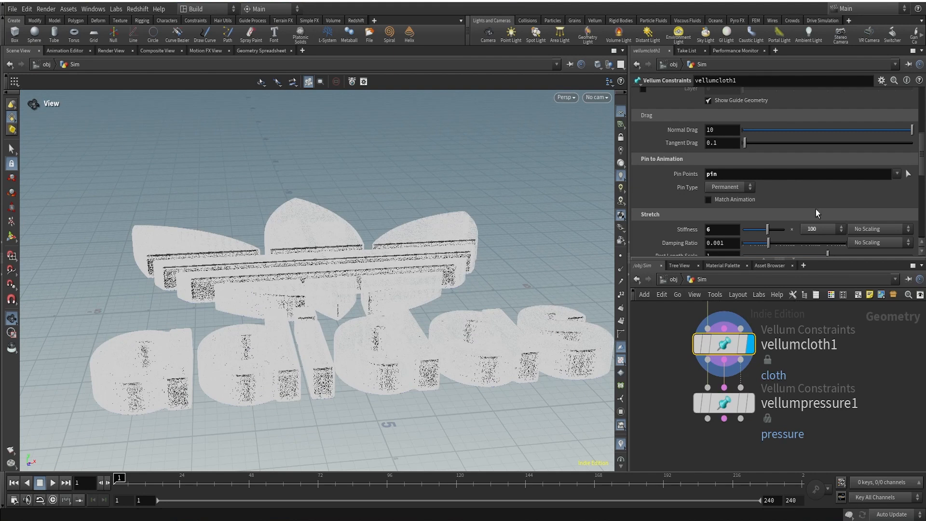
scroll(815, 209, down, 4)
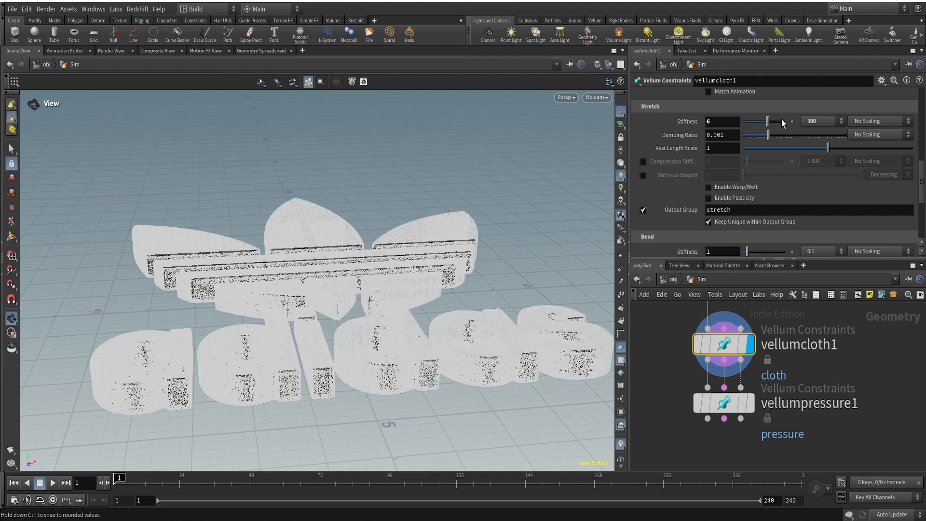
click(842, 121)
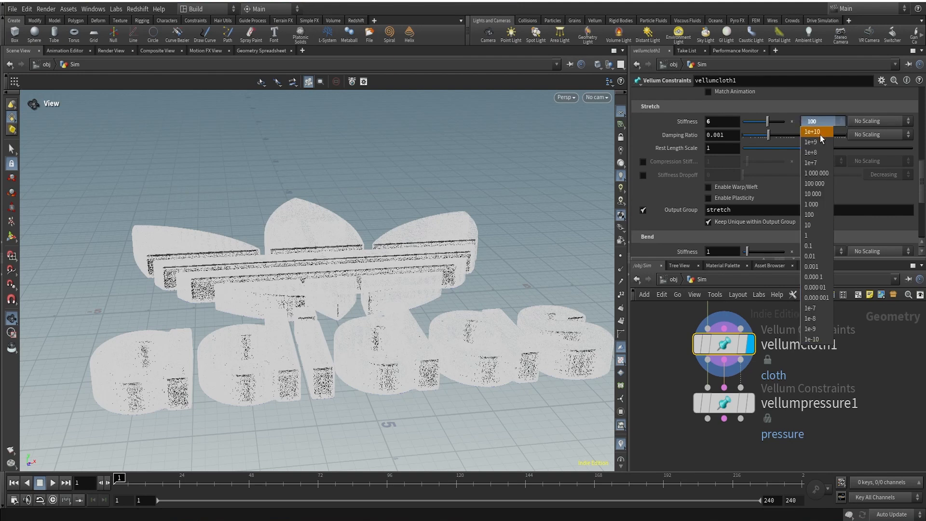
click(819, 135)
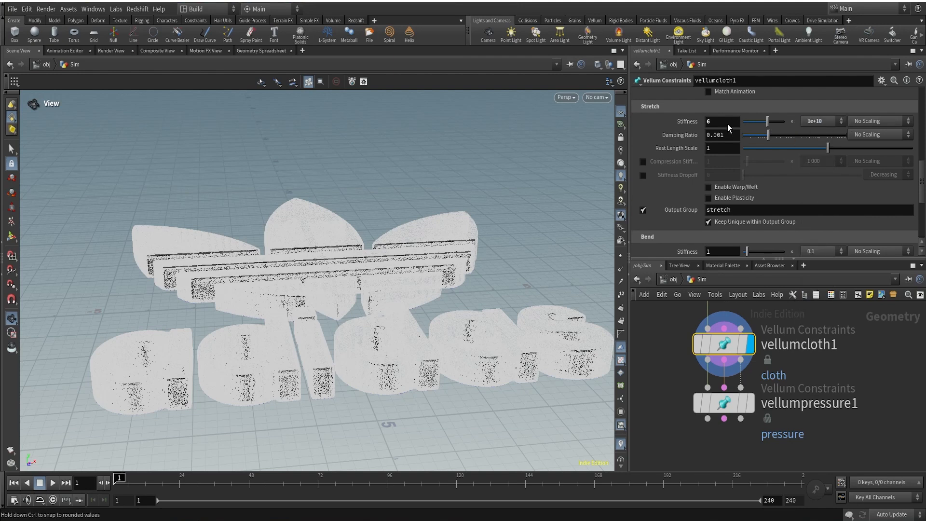
scroll(789, 222, down, 1)
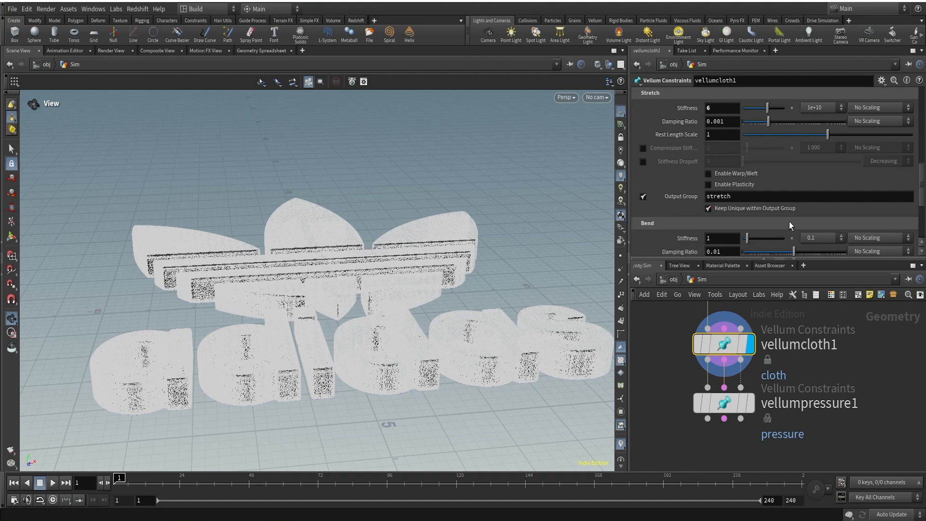
scroll(790, 219, down, 6)
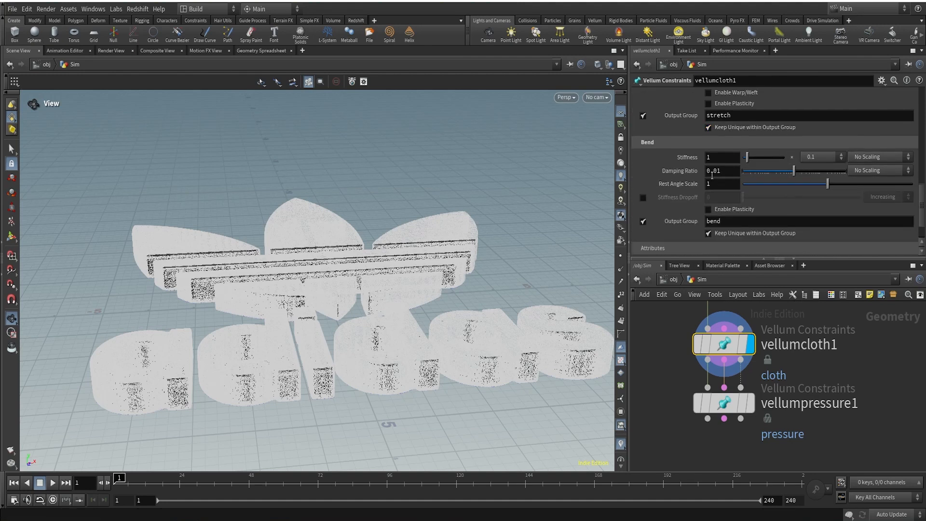
click(830, 155)
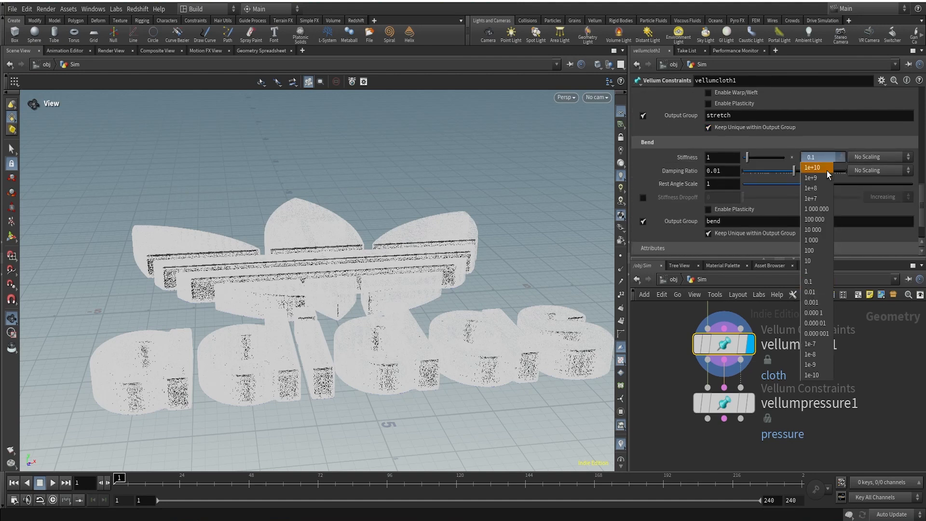
click(814, 303)
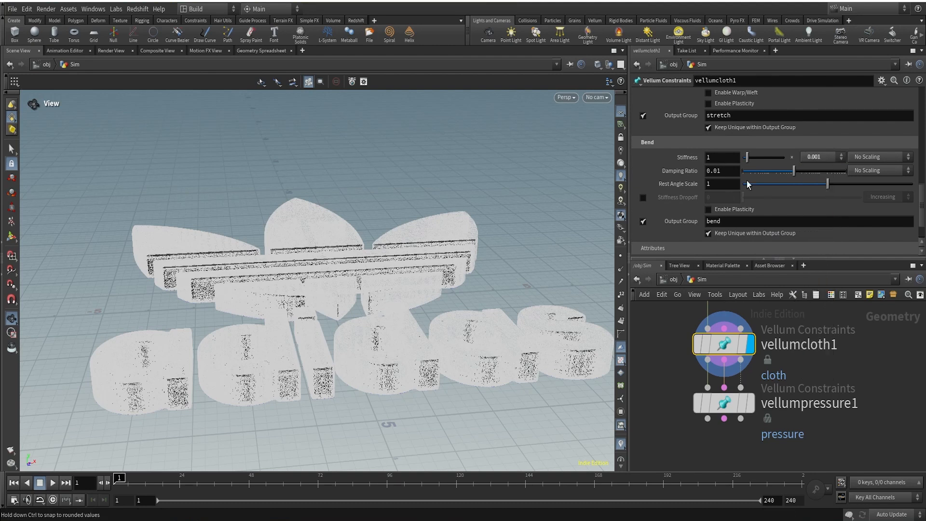
Step: Display the output of vellumpressure1 and set its group type to Points with the cloth group
click(753, 412)
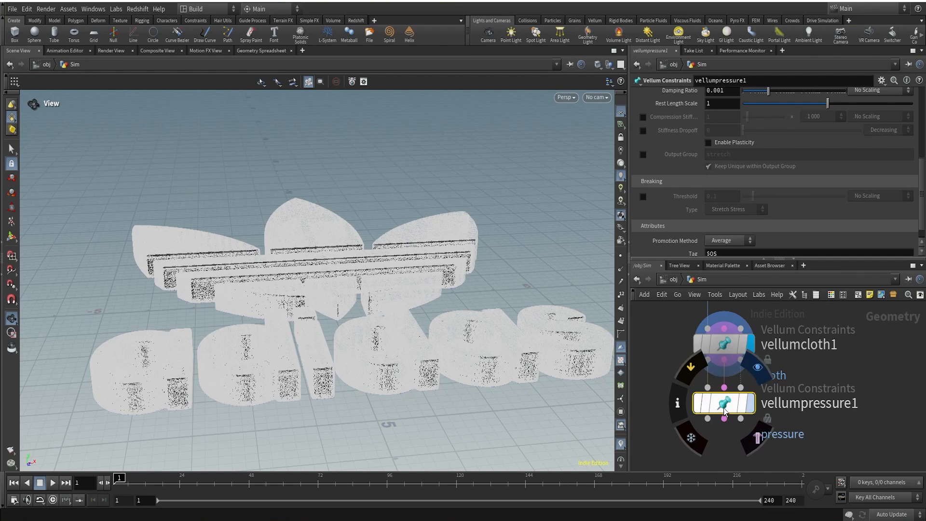
click(757, 366)
scroll(768, 158, up, 5)
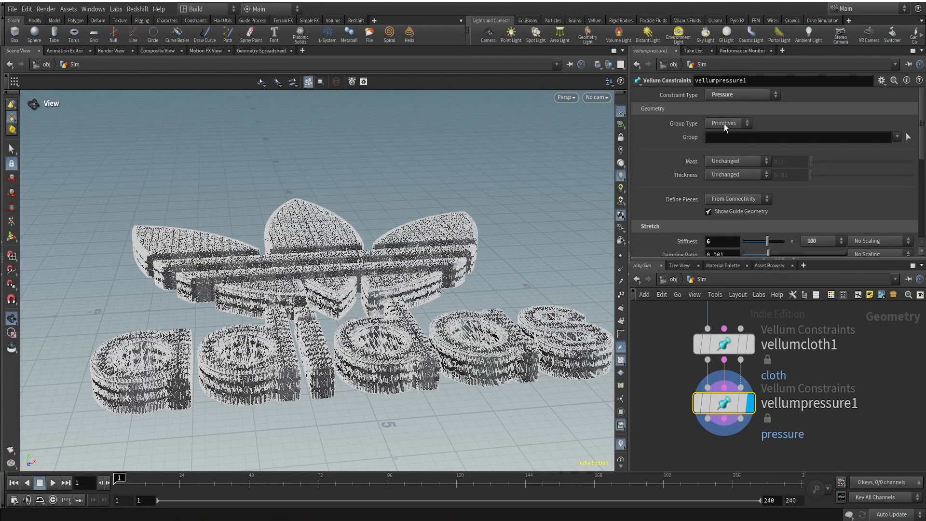
click(725, 123)
click(720, 145)
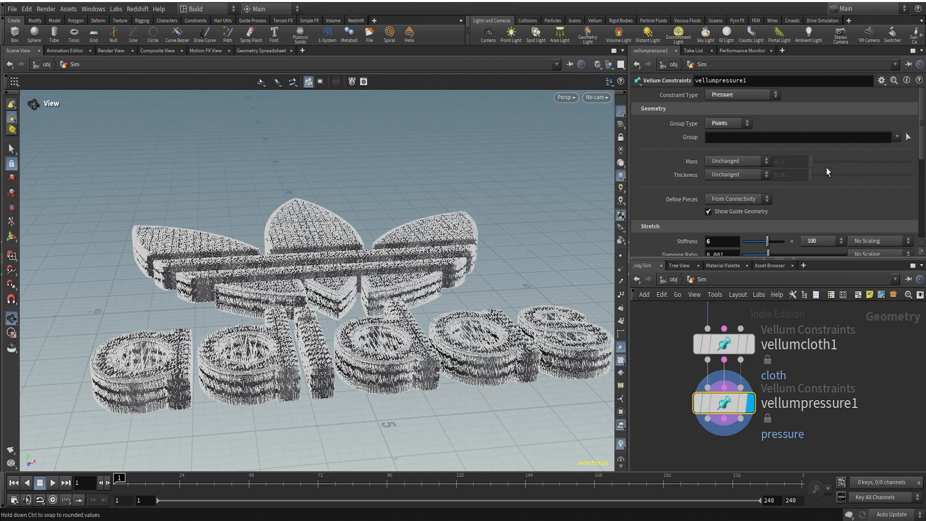
Step: Set the vellumcloth1 constraint's group type to Points and assign the cloth group to it
click(726, 344)
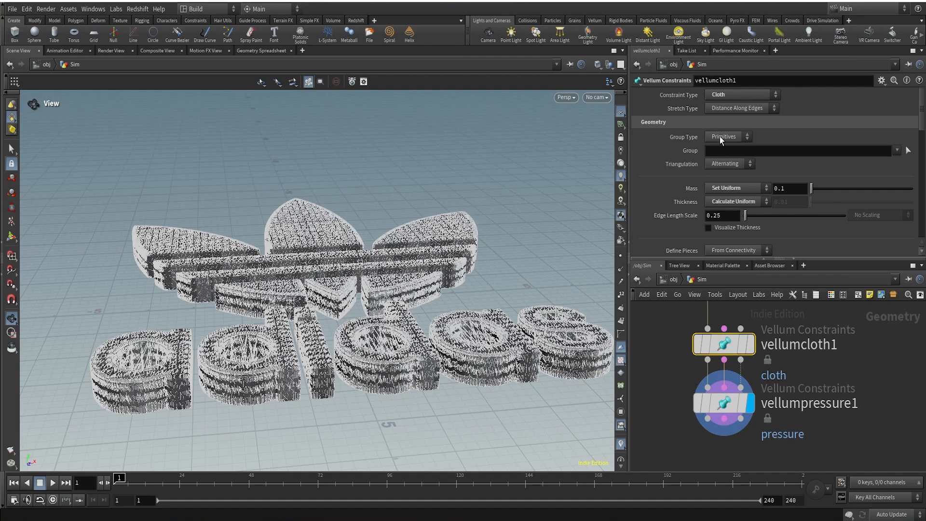
click(721, 138)
click(723, 150)
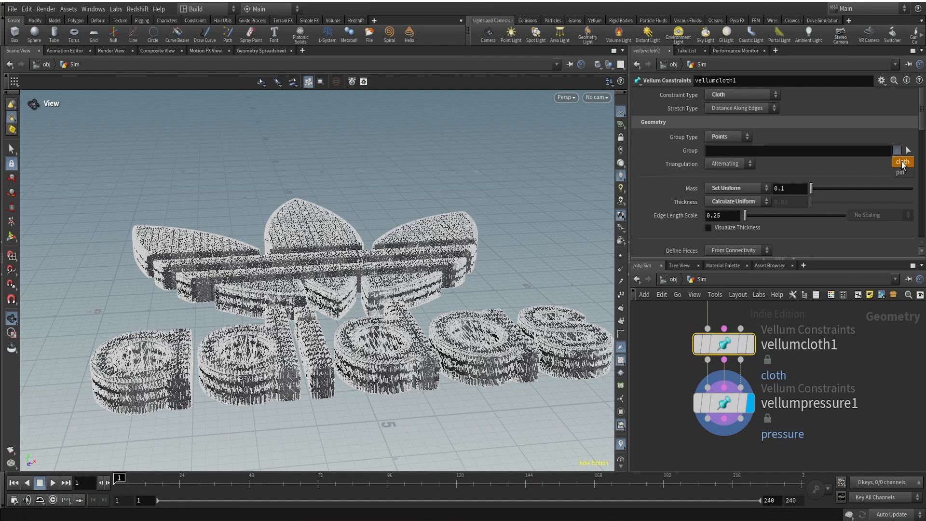
click(897, 150)
click(723, 159)
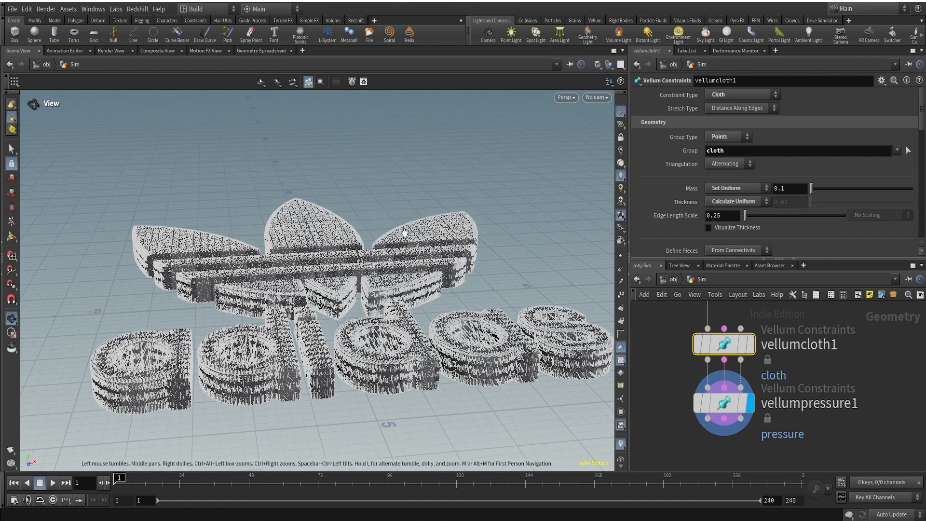
scroll(686, 220, down, 6)
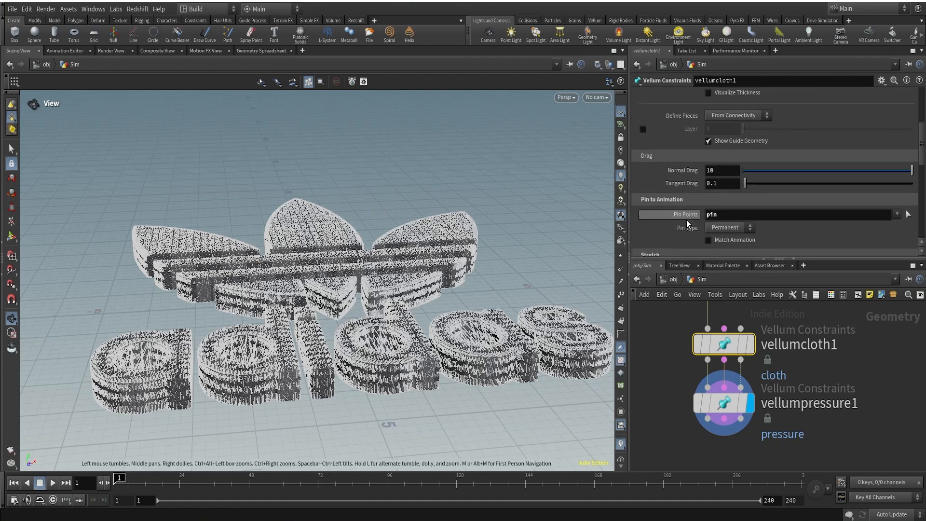
Step: Set the pressure constraint's stretch stiffness to 10 with a multiplier of 1000
click(723, 402)
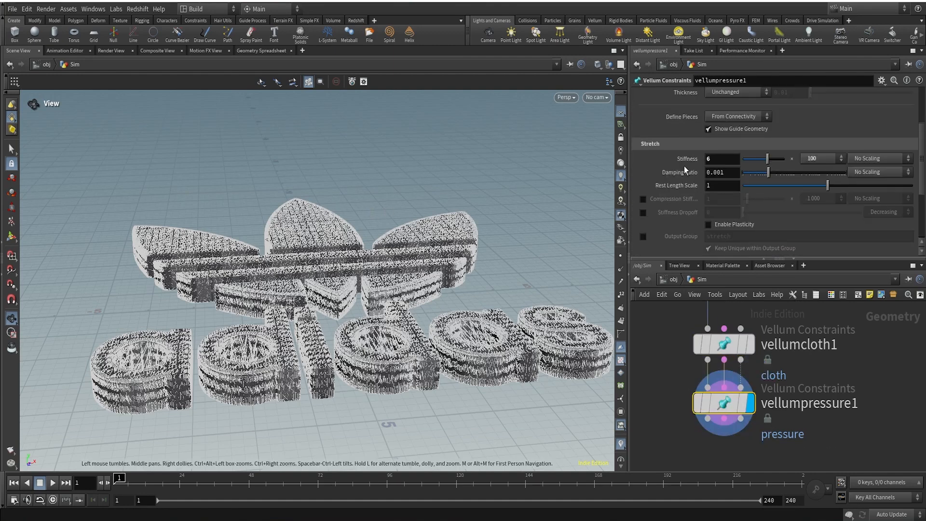
scroll(683, 165, up, 5)
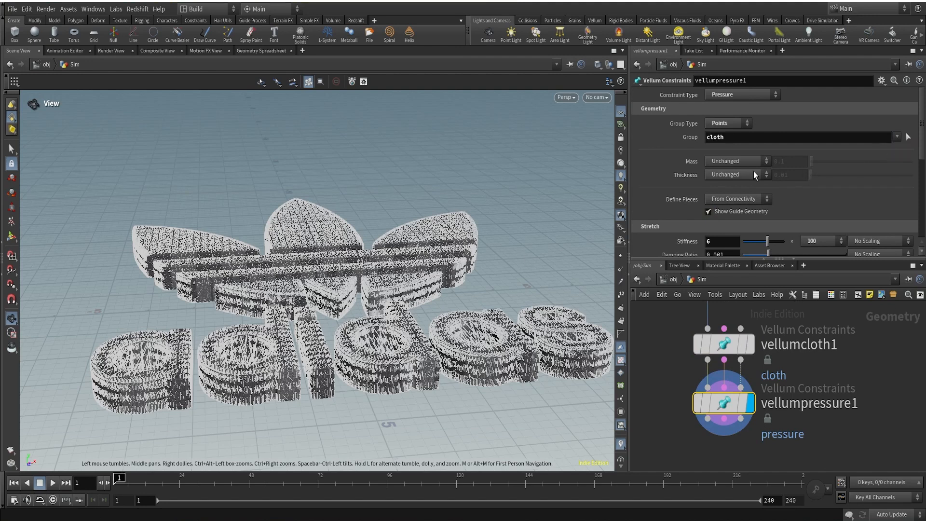
scroll(738, 178, down, 4)
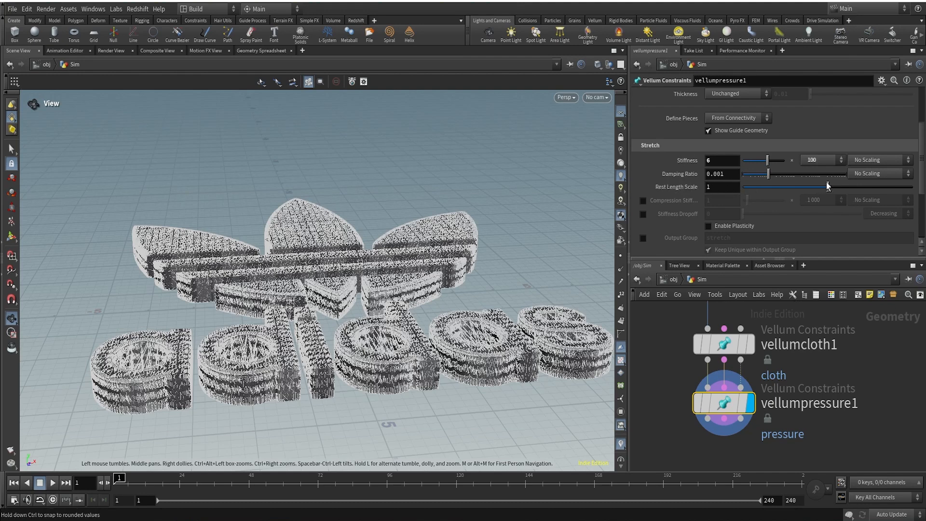
click(814, 160)
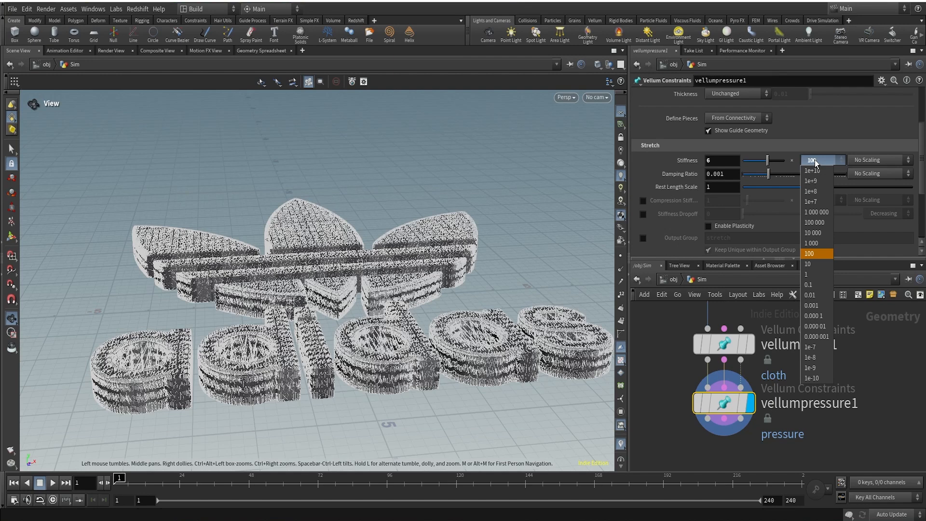
click(814, 160)
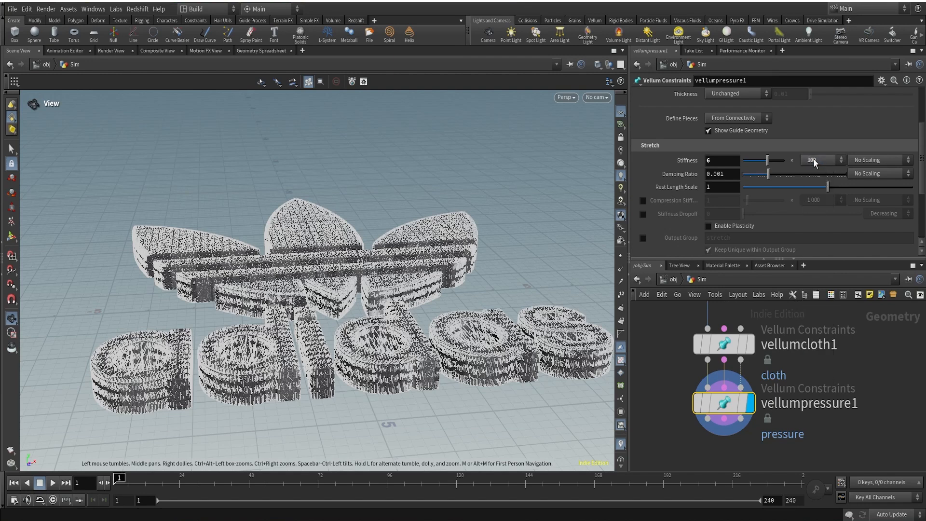
mouse_move(686, 164)
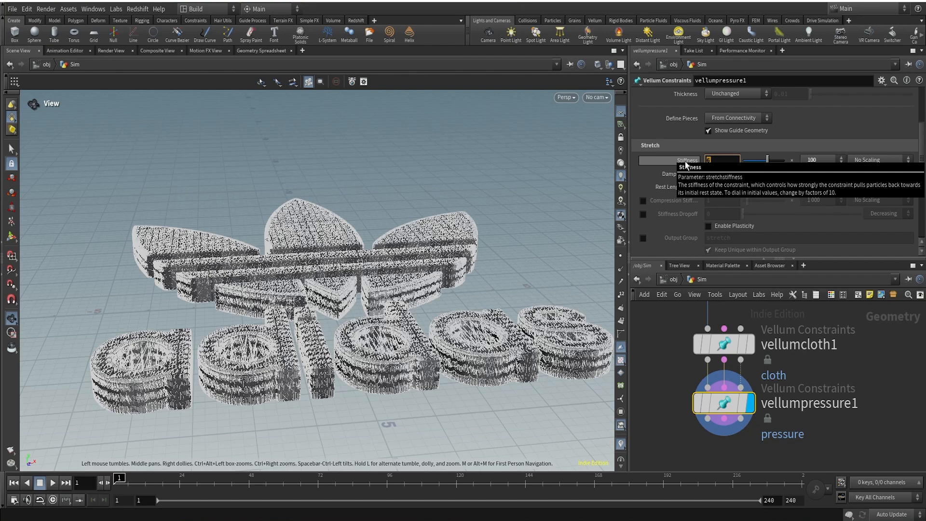
key(Return)
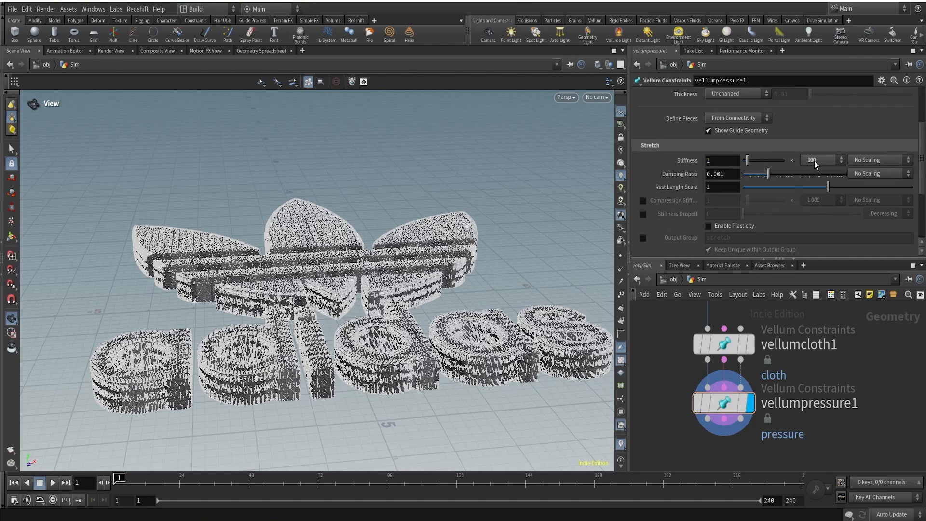
click(721, 161)
text(0)
key(Return)
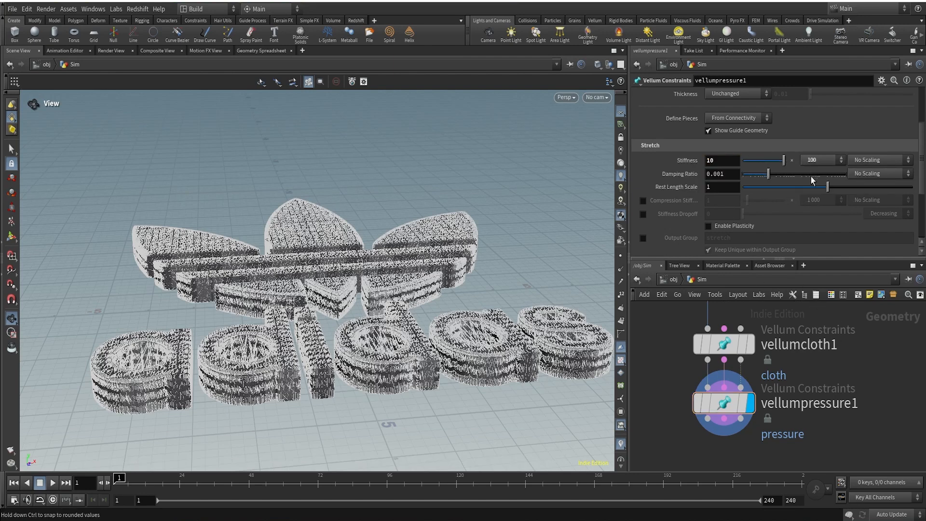
click(815, 161)
click(808, 243)
Step: Set the pressure constraint's rest length scale to 1.25 and enable its output group, named pressure
click(719, 186)
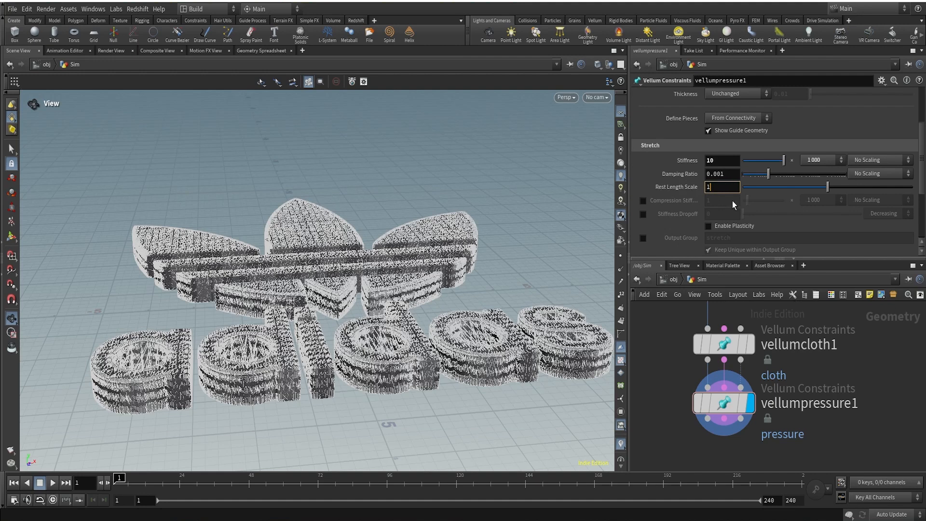
text(.25)
key(Return)
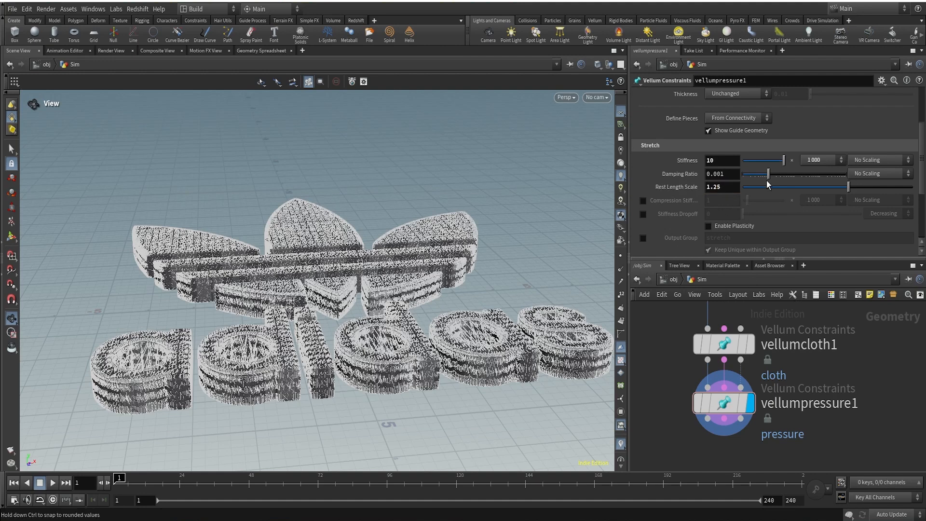
scroll(860, 406, down, 3)
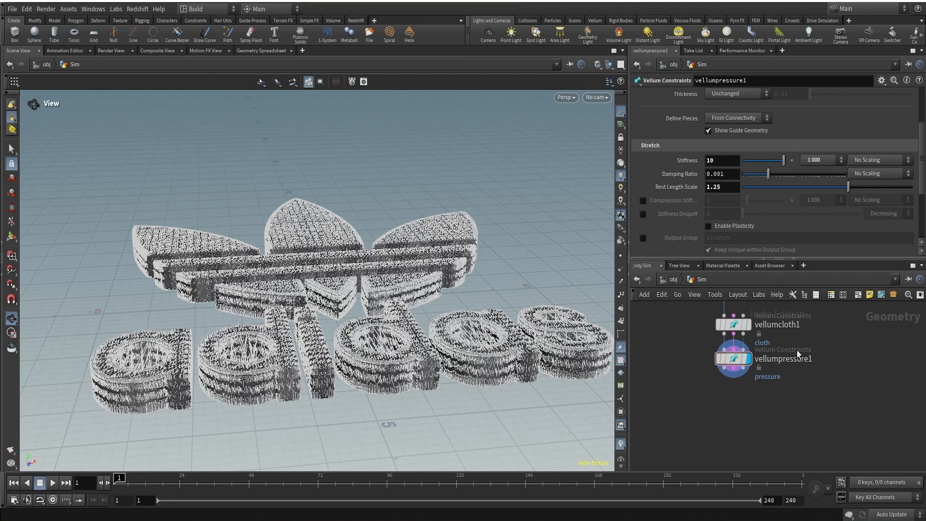
scroll(641, 222, down, 1)
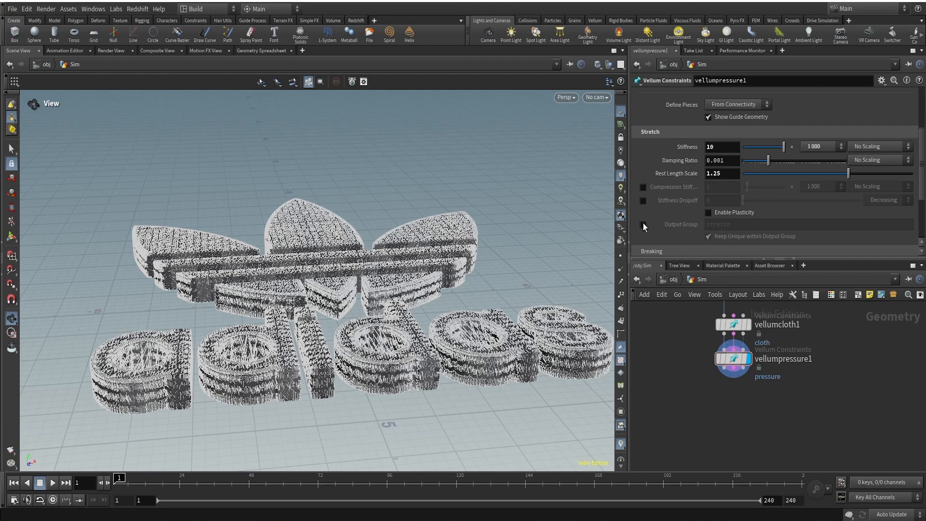
click(643, 224)
click(674, 226)
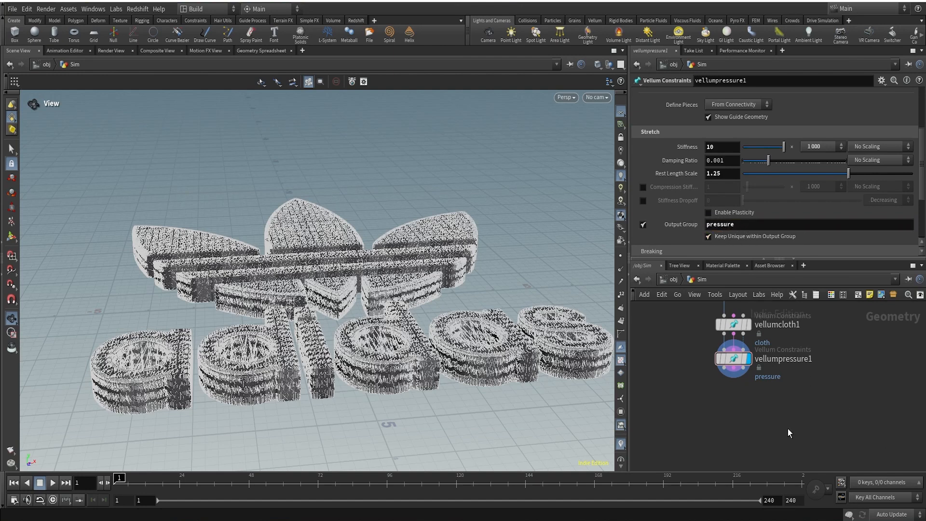
Step: Add a Vellum Solver below vellumpressure1, wire the pressure constraint's outputs into it and display the solver's output
scroll(377, 353, down, 3)
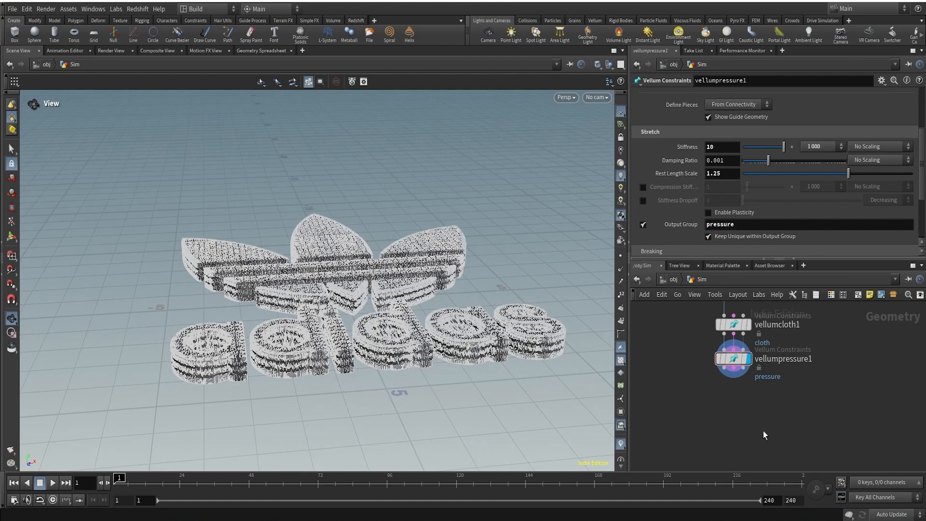
key(Tab)
text(vsol)
key(Return)
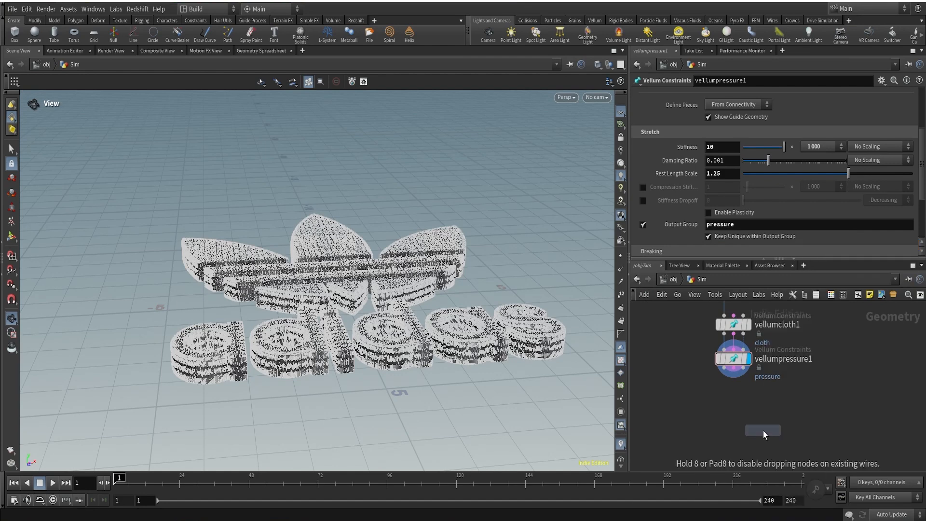
click(763, 430)
mouse_move(733, 369)
mouse_down()
mouse_move(763, 421)
mouse_move(743, 368)
mouse_up()
mouse_move(764, 432)
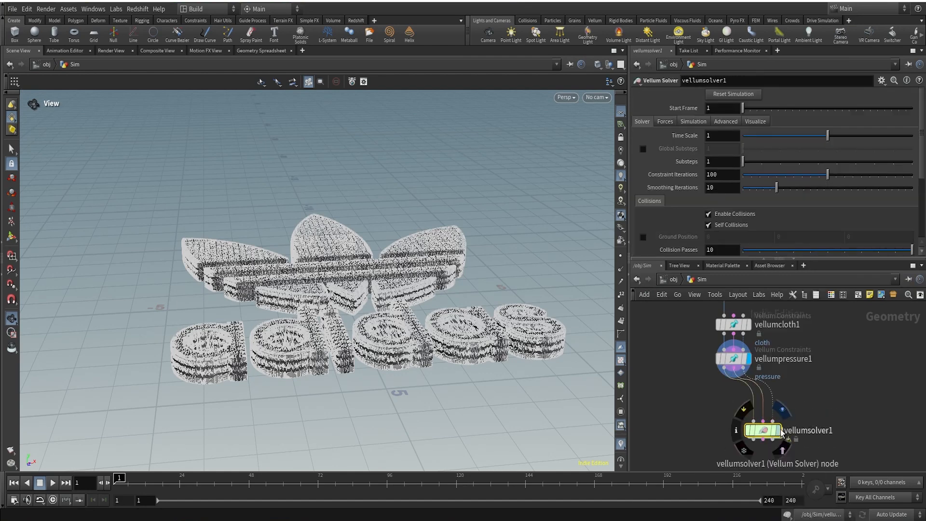
scroll(761, 433, up, 2)
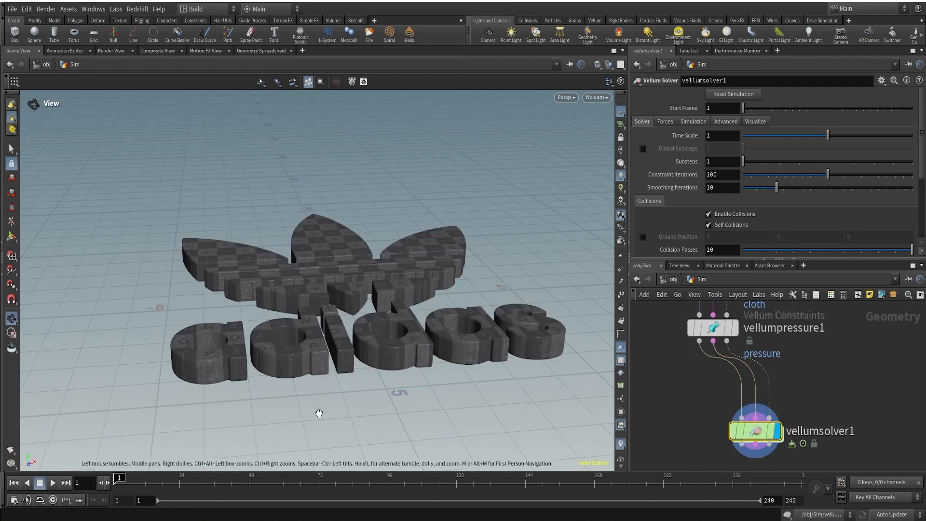
Step: Enable the solver's ground position at 0, 0, 0 and inspect from the side how the logo sits on the ground plane
mouse_move(310, 380)
mouse_down()
mouse_move(403, 337)
mouse_move(508, 348)
mouse_up()
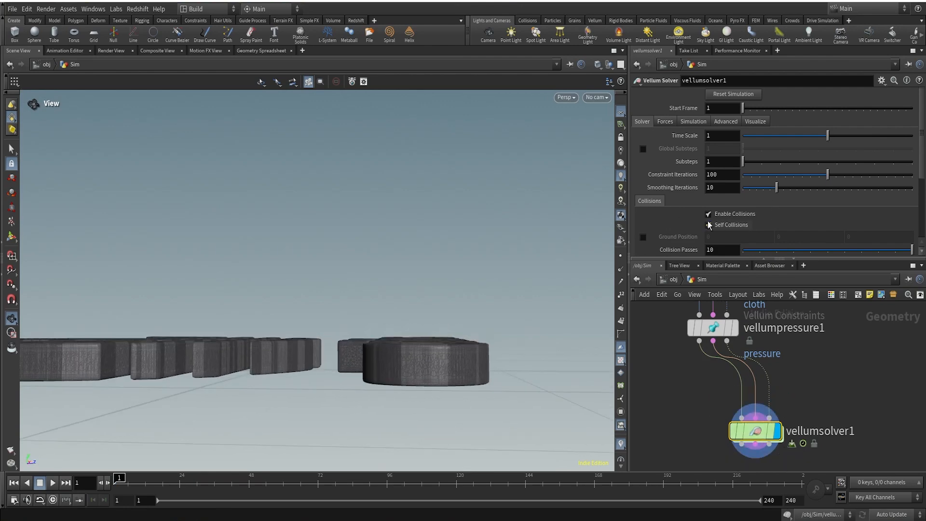
click(643, 236)
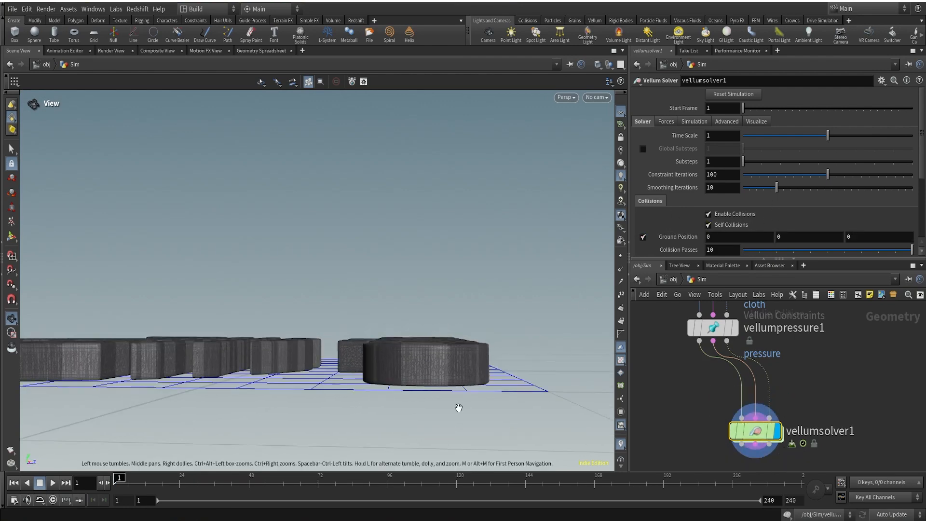
right_drag(458, 405, 587, 317)
mouse_move(524, 334)
mouse_down()
mouse_move(500, 337)
mouse_move(511, 340)
mouse_up()
scroll(814, 375, up, 1)
scroll(815, 375, down, 5)
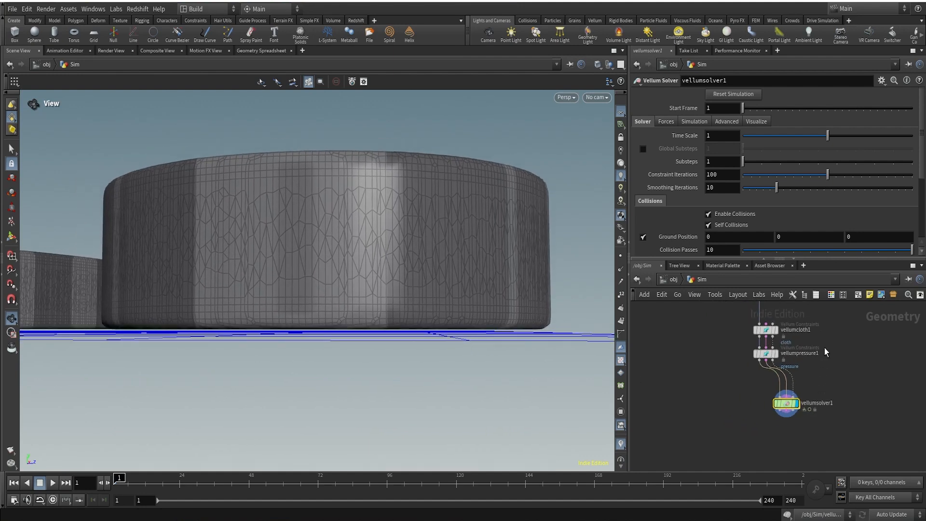
Step: Review the translate and scale settings of transform1 further up the network
middle_drag(823, 348, 833, 461)
middle_drag(777, 337, 823, 417)
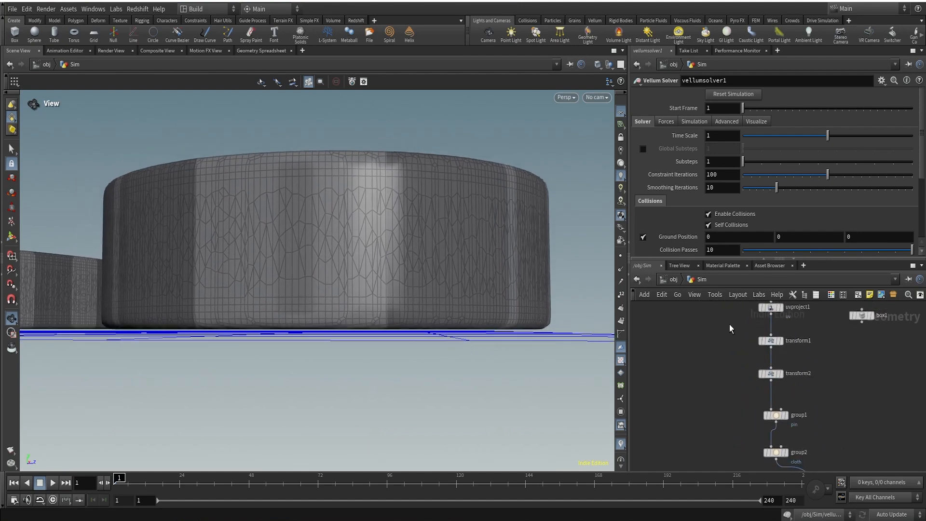
click(770, 341)
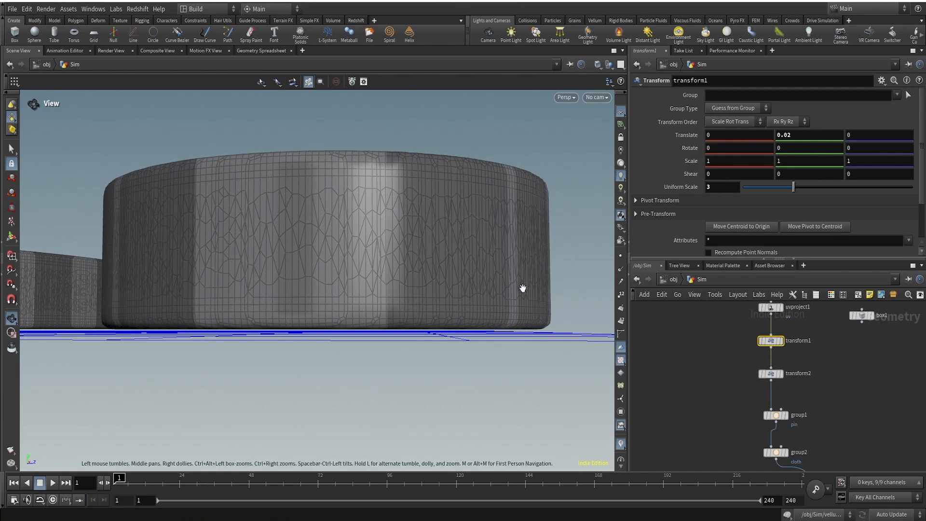
scroll(860, 441, down, 4)
middle_drag(860, 441, 755, 321)
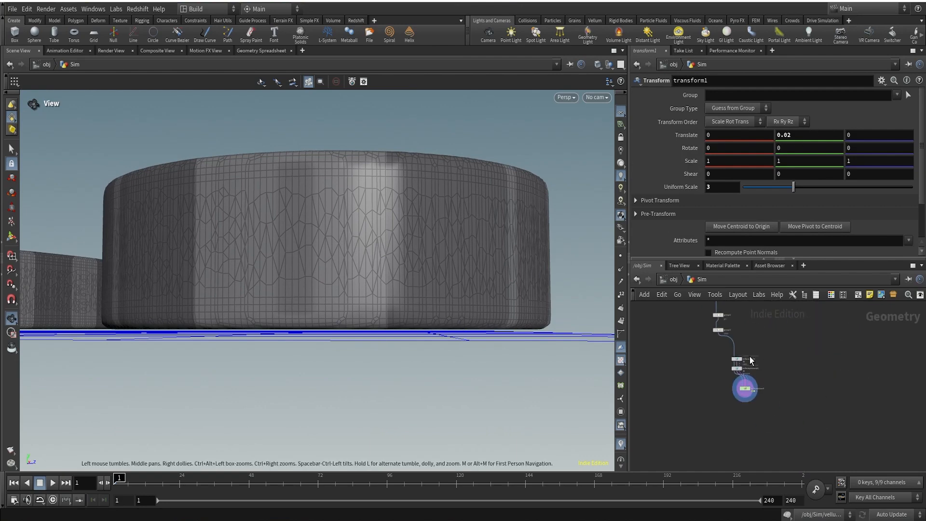
Step: Line up vellumsolver1 directly below vellumpressure1 and show the solver's settings
scroll(748, 376, up, 5)
drag(748, 399, 712, 390)
click(713, 393)
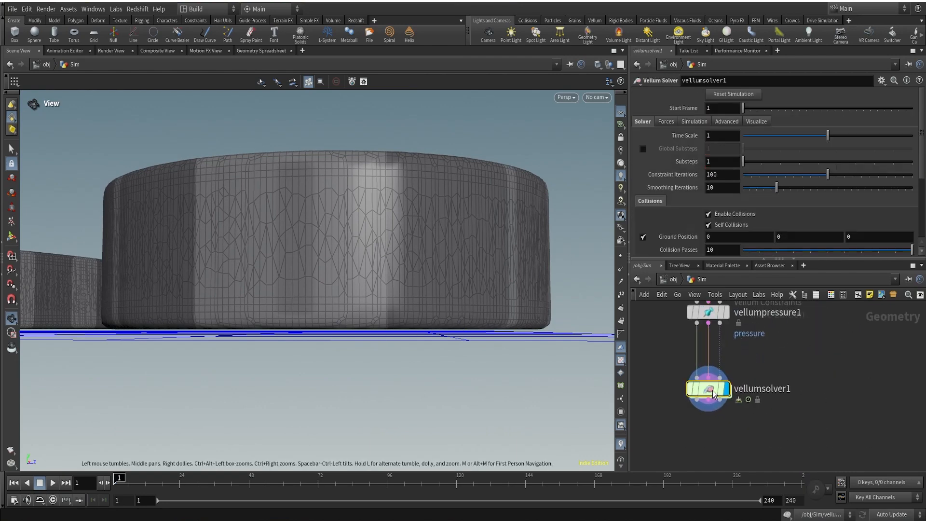
Step: View the whole logo on its ground plane and review the solver's gravity, wind and friction settings
right_drag(463, 275, 260, 349)
mouse_move(357, 300)
mouse_down()
mouse_move(309, 325)
mouse_move(355, 286)
mouse_up()
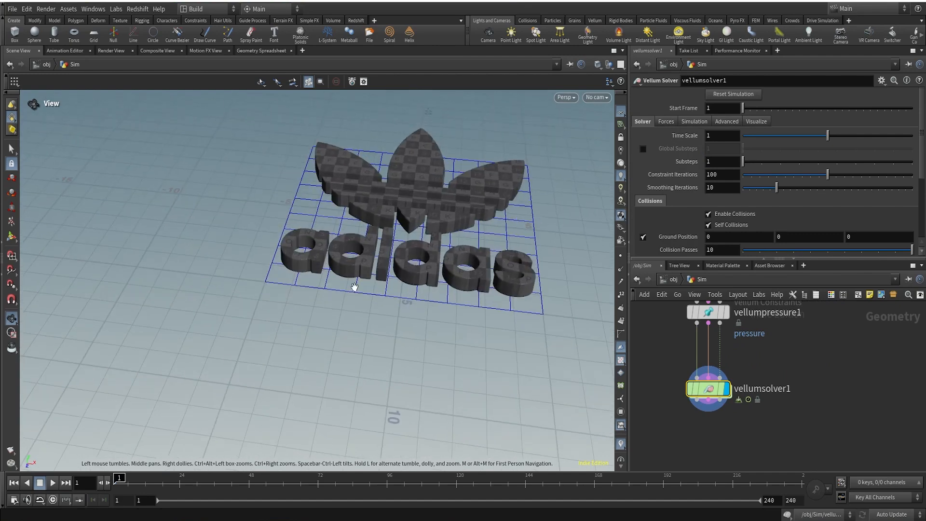
middle_drag(425, 218, 384, 304)
right_drag(384, 304, 445, 245)
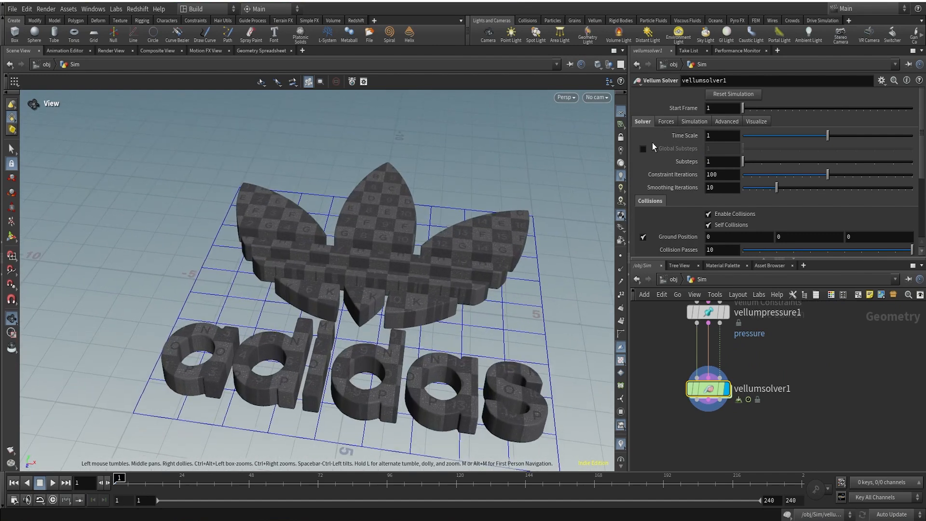
click(666, 121)
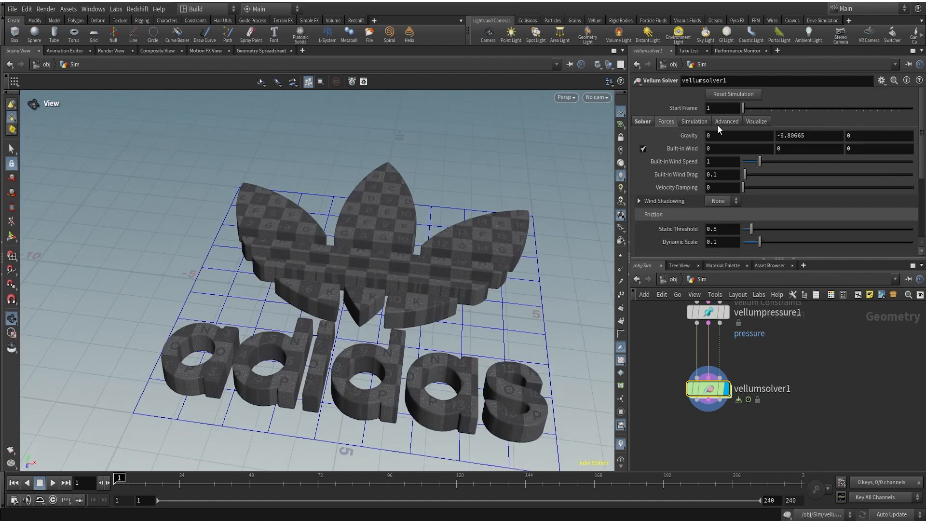
click(642, 122)
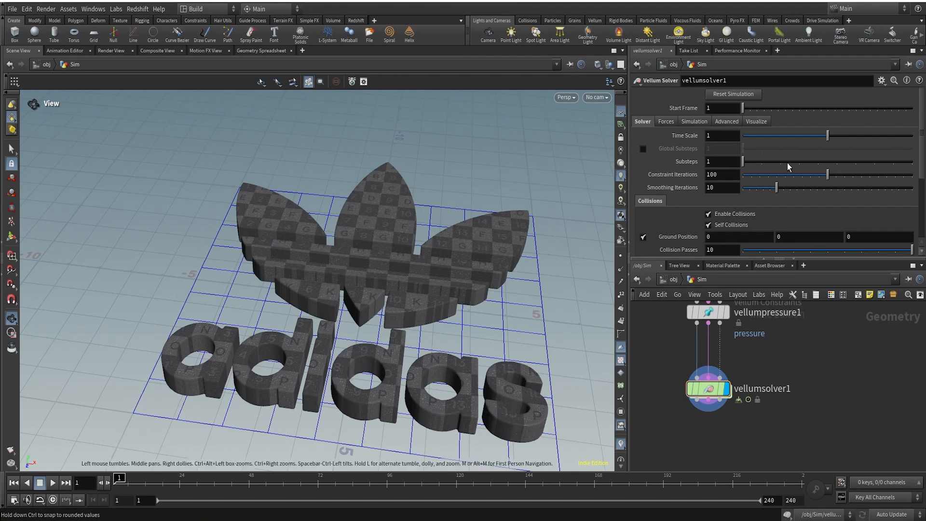
Step: Set the Vellum solver's substeps to 4
drag(788, 167, 799, 163)
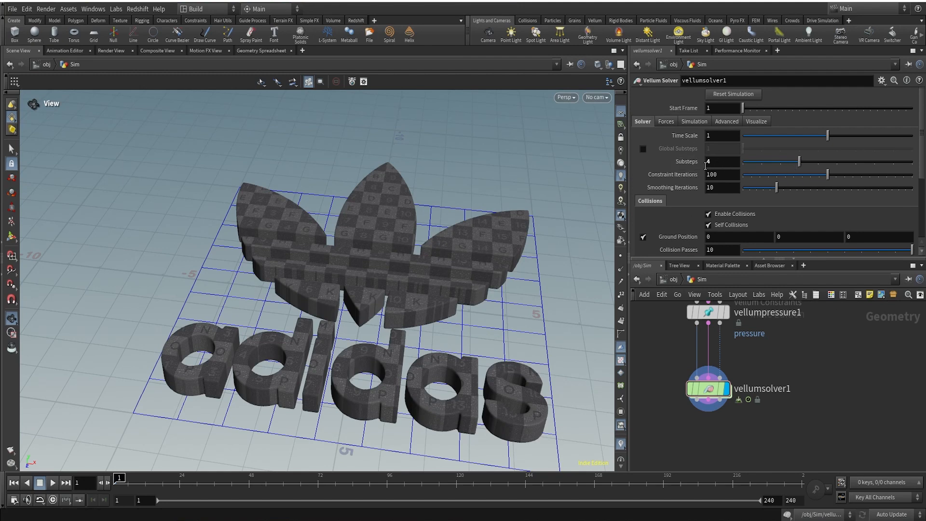
click(750, 160)
click(806, 162)
Step: Run the simulation and scrub through the cached frames to frame 11 to check the inflation
click(52, 482)
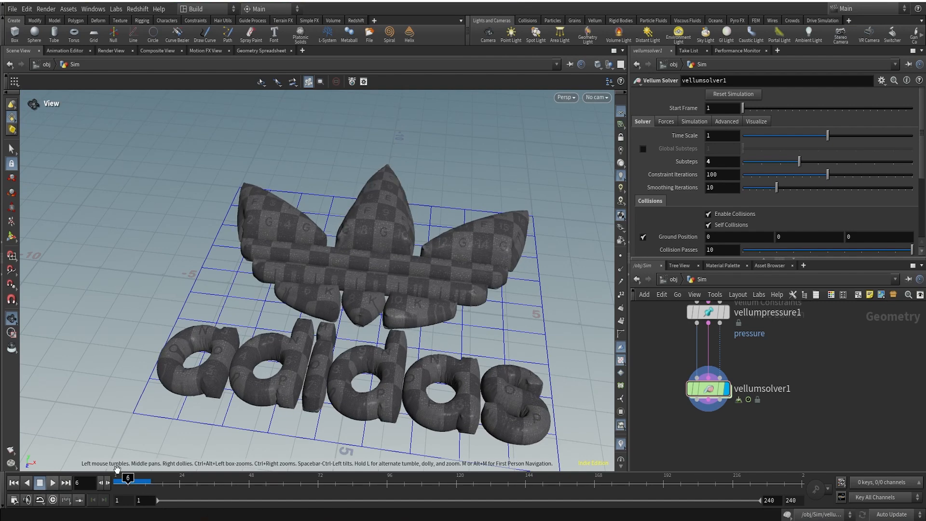
click(122, 479)
drag(122, 478, 142, 479)
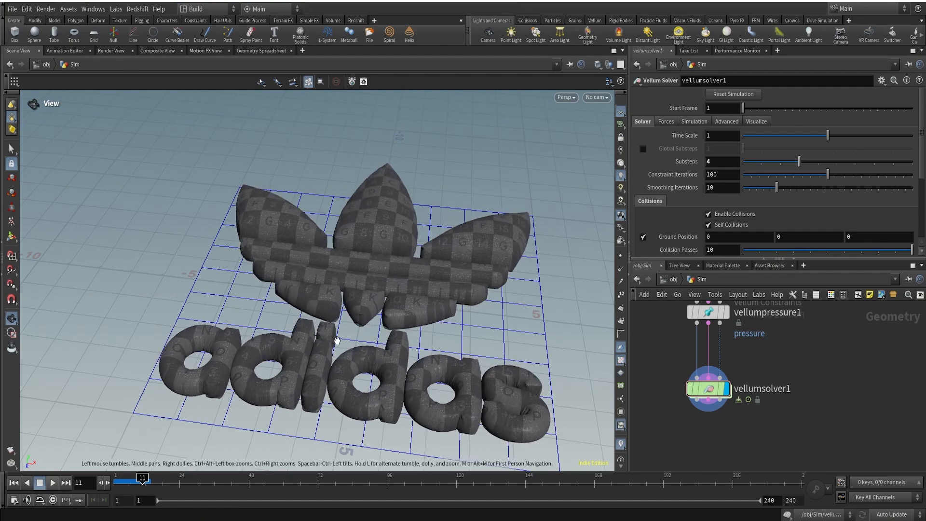
scroll(358, 338, down, 1)
drag(358, 337, 277, 309)
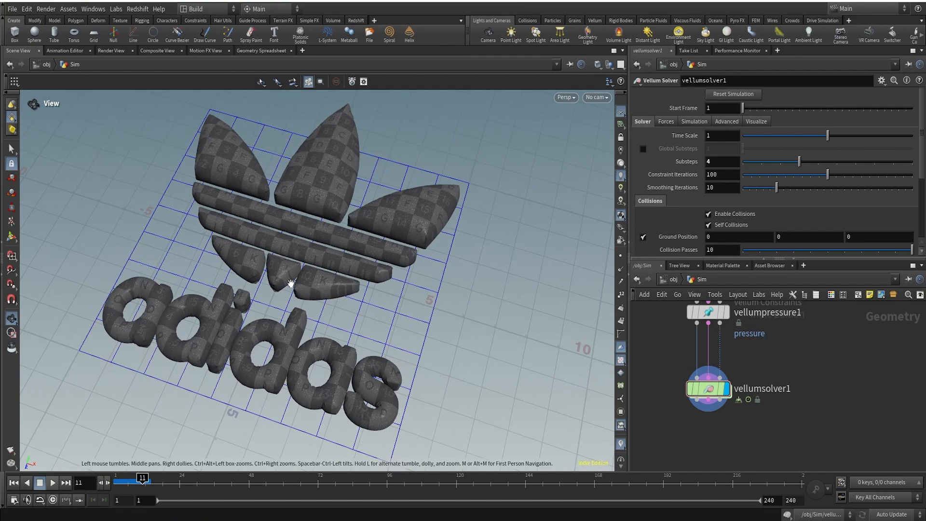
Step: Examine the inflated letters and leaves up close and from a low angle, with the settings of vellumpressure1 open
scroll(742, 371, down, 5)
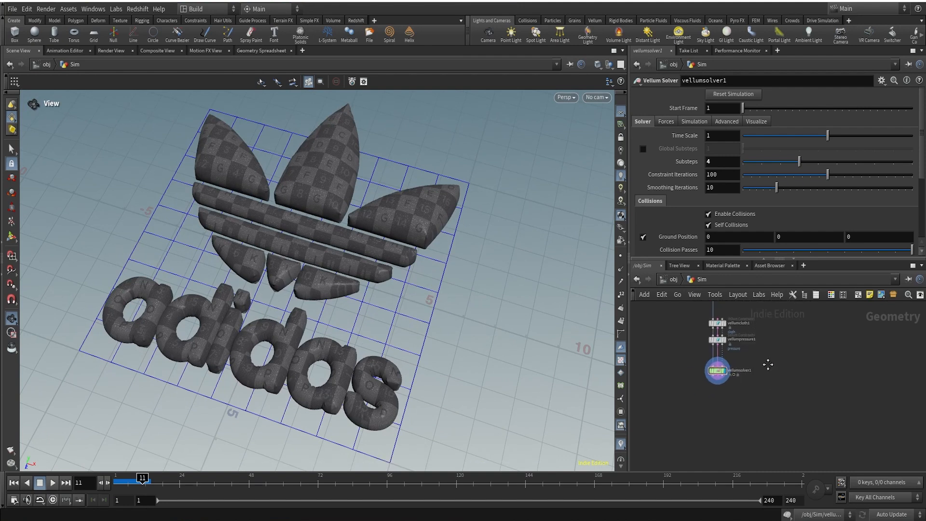
scroll(721, 369, up, 5)
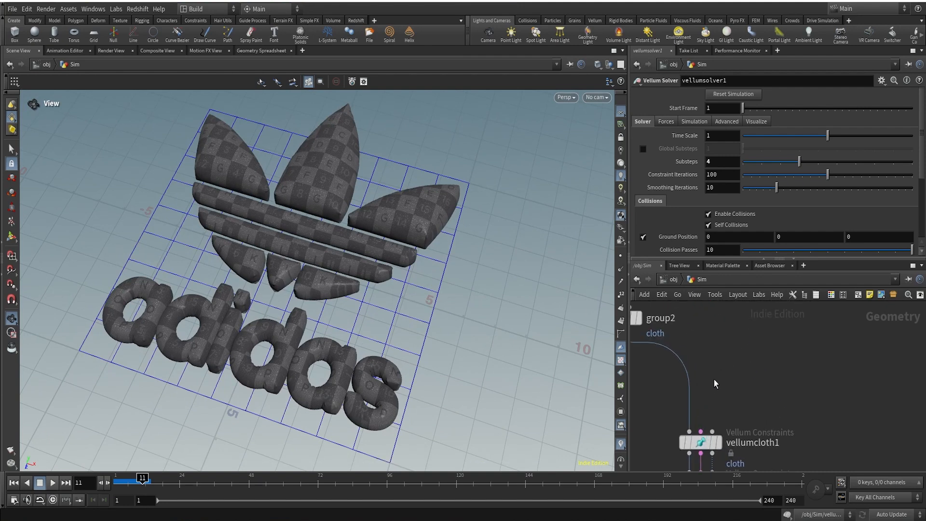
right_drag(276, 366, 528, 211)
scroll(807, 363, down, 4)
middle_drag(781, 395, 785, 359)
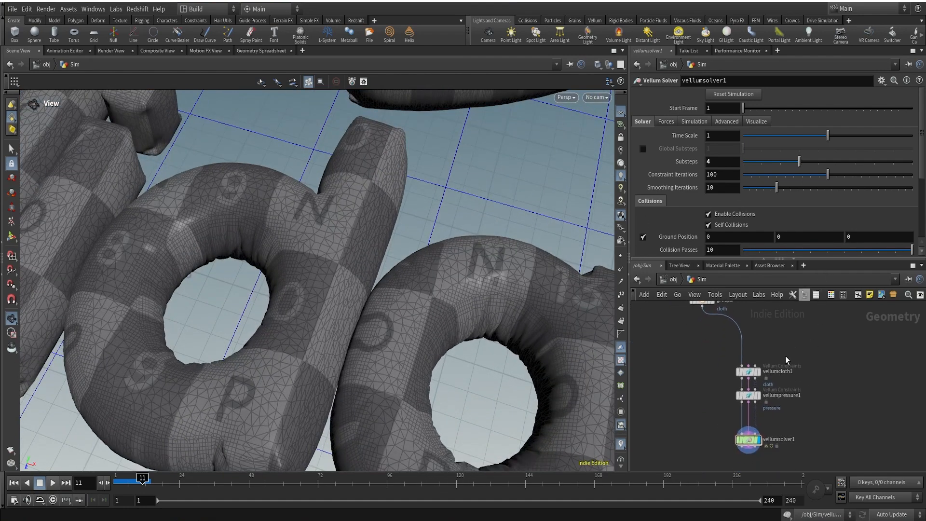
scroll(766, 385, up, 5)
click(737, 405)
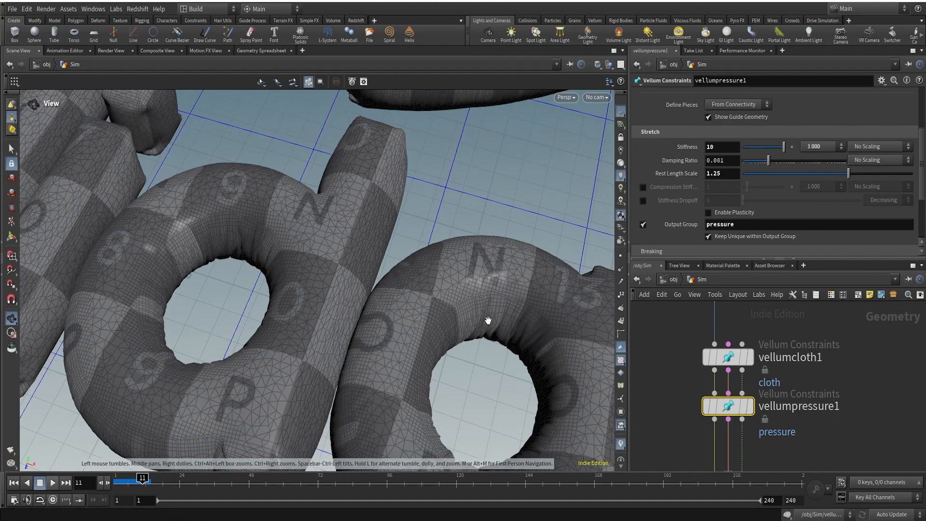
right_drag(492, 316, 419, 353)
drag(419, 352, 417, 270)
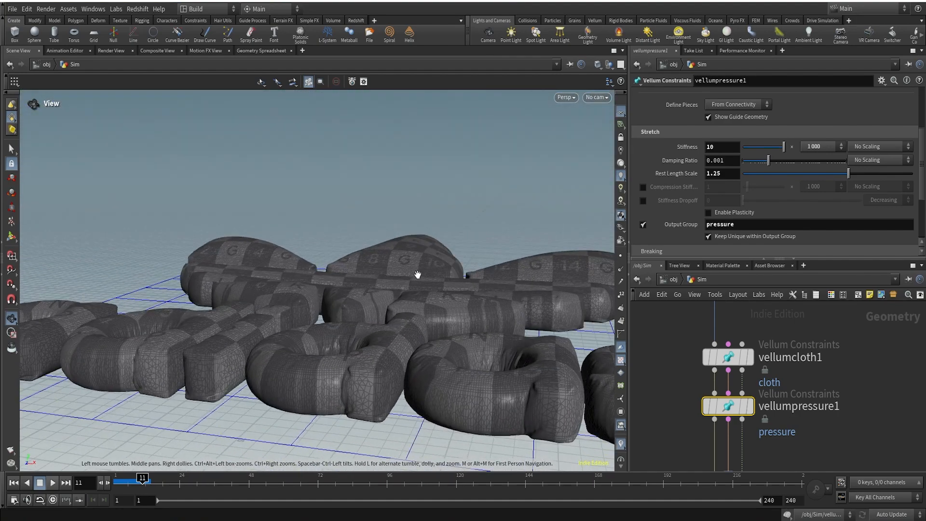
drag(524, 316, 389, 320)
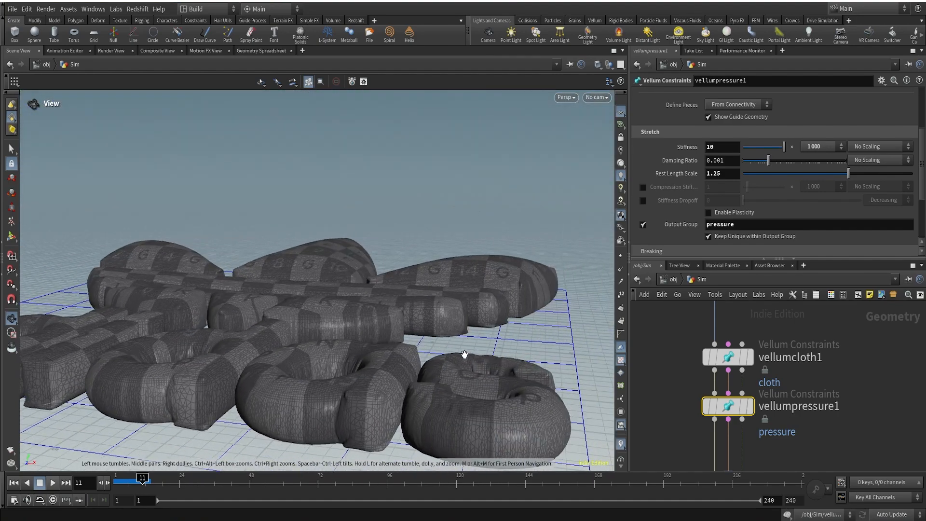
drag(465, 355, 351, 355)
right_drag(352, 355, 448, 350)
drag(448, 350, 320, 264)
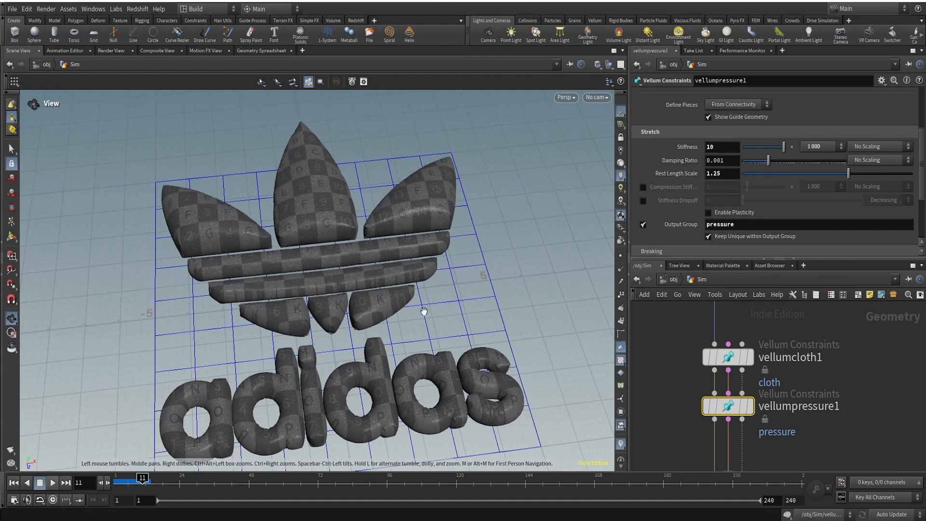
Step: Add a sticky note reading "pressurescale" in the network, beside the group nodes
scroll(890, 401, down, 3)
middle_drag(878, 371, 762, 449)
middle_drag(780, 382, 827, 364)
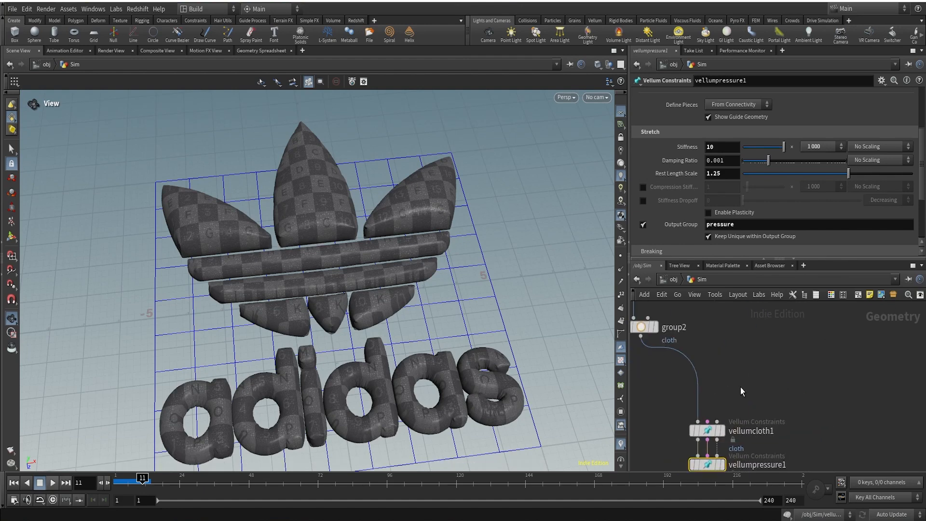
click(802, 375)
key(Tab)
key(Escape)
click(869, 294)
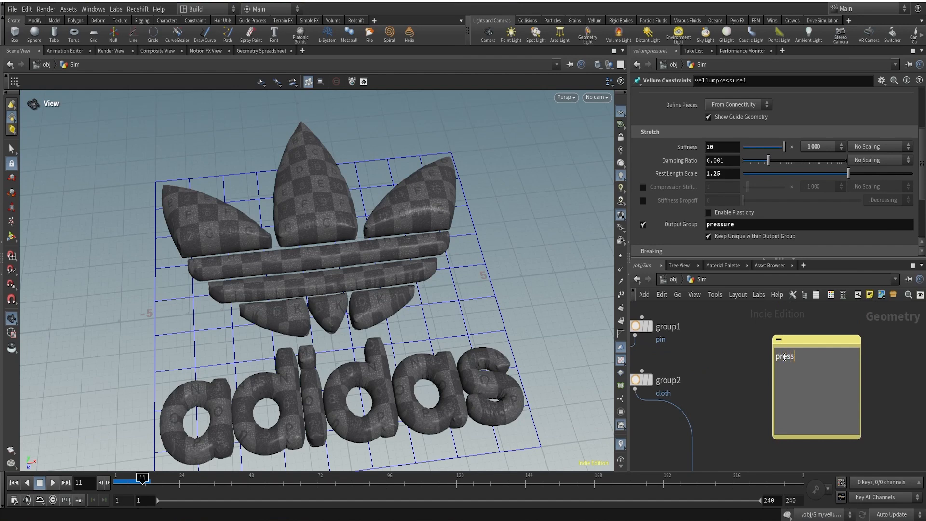
click(898, 346)
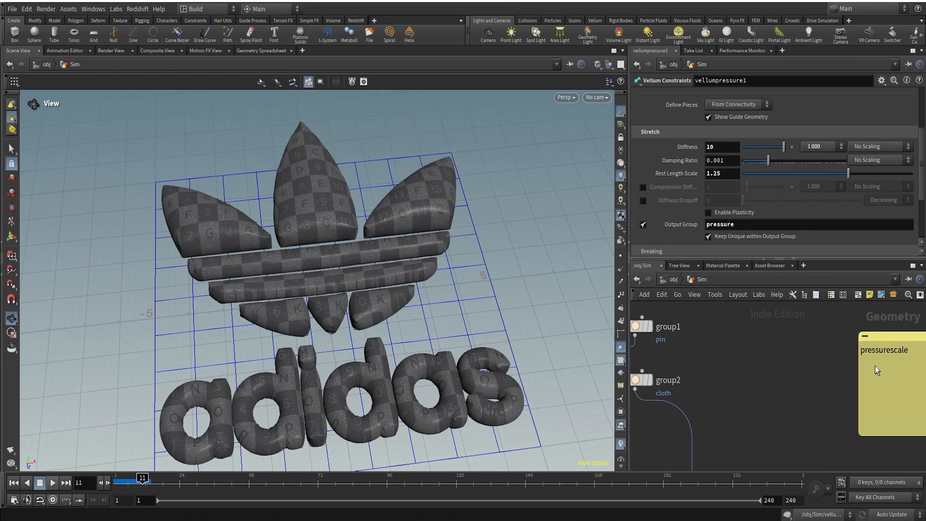
Step: Insert an Attribute Paint node between group2 and vellumcloth1, display its output and return to frame 1
scroll(784, 378, down, 1)
middle_drag(763, 392, 785, 331)
scroll(753, 353, up, 2)
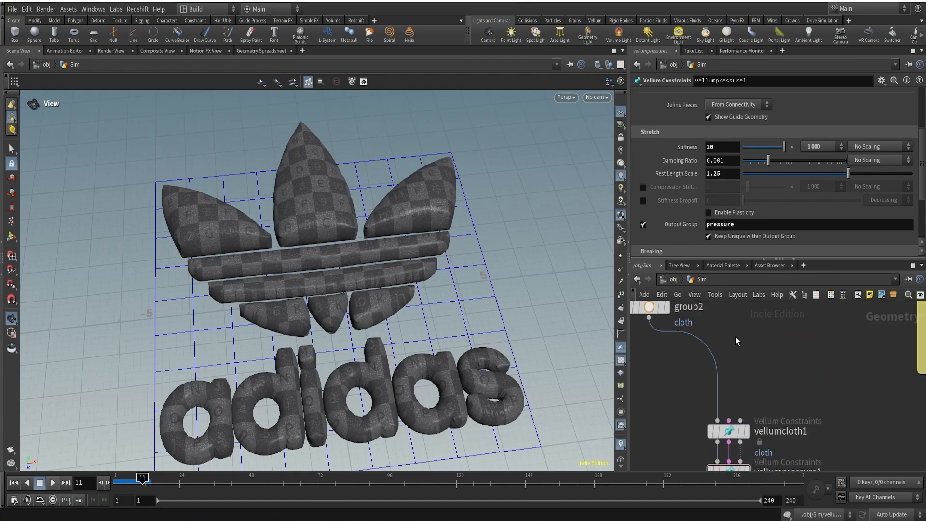
key(Tab)
text(apai)
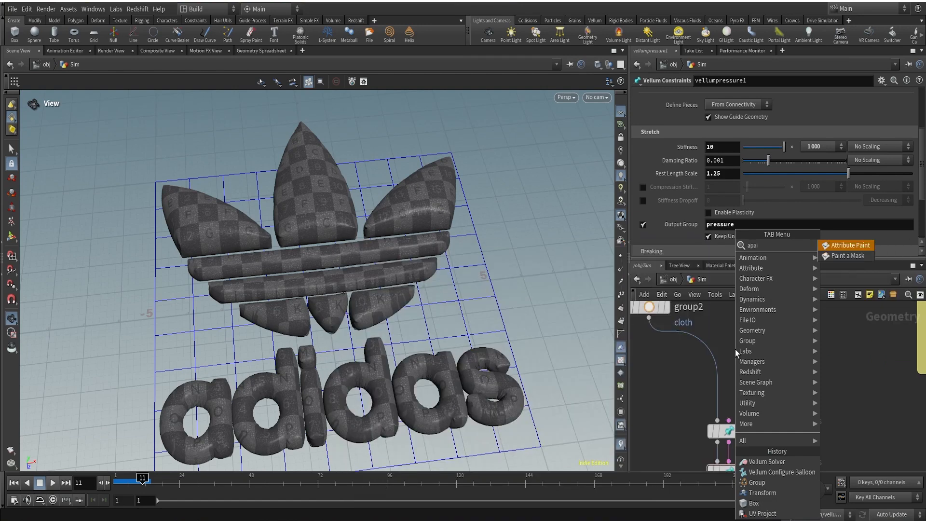
key(Return)
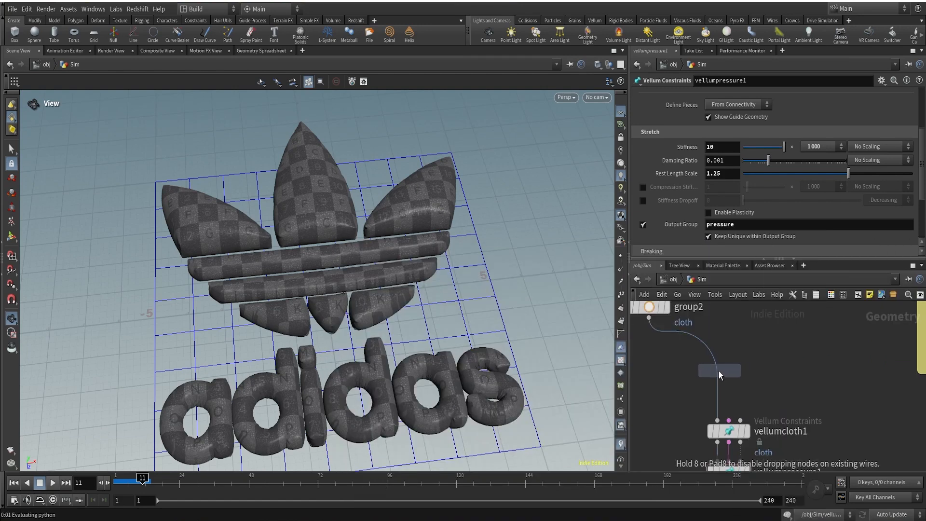
click(714, 370)
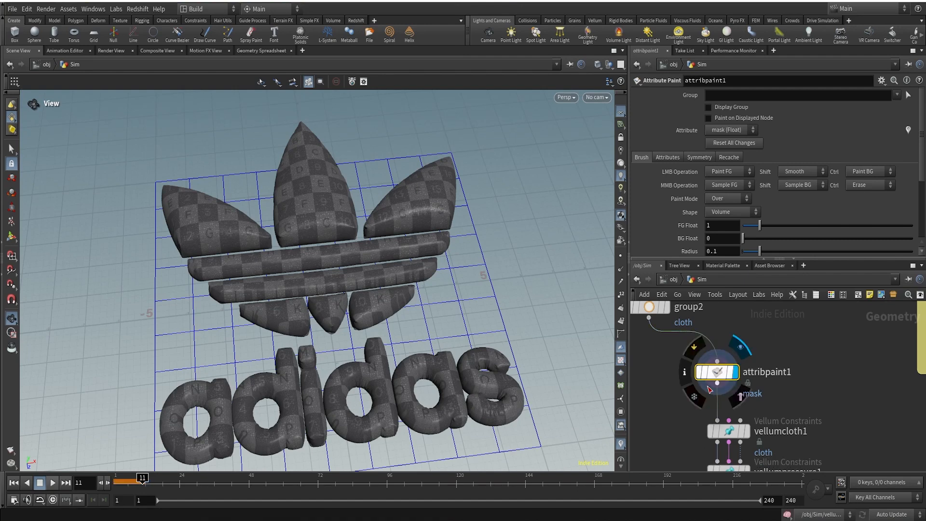
click(734, 371)
click(13, 485)
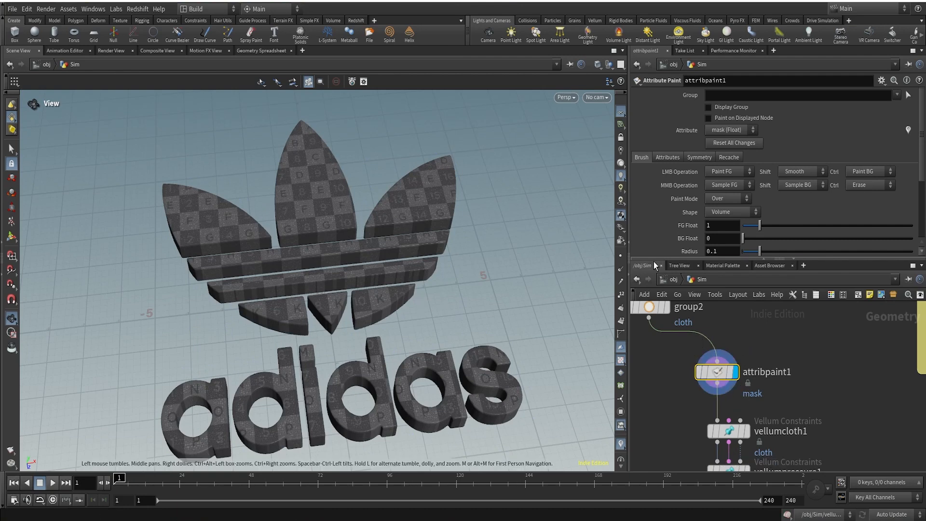
Step: Rename the painted attribute to pressurescale and hide the checker texture in the viewport
click(699, 157)
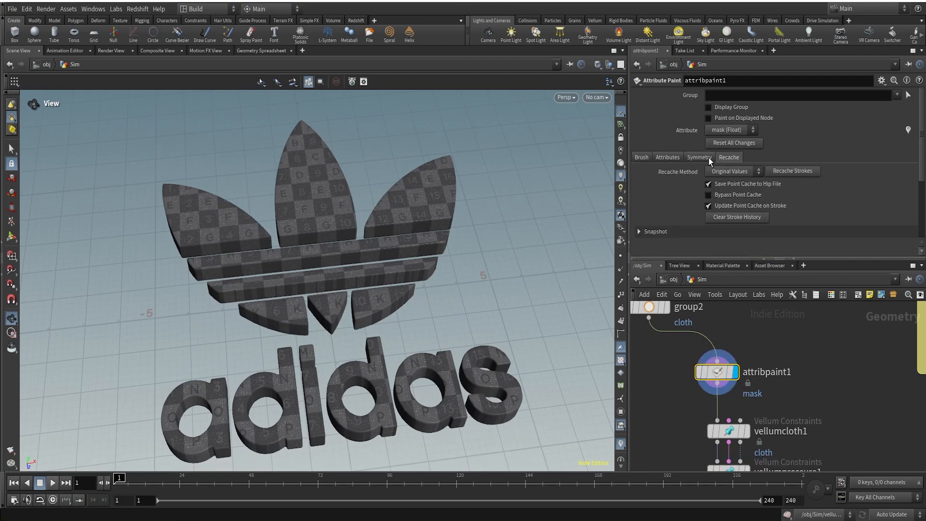
click(668, 157)
drag(753, 187, 691, 190)
text(pressurescale)
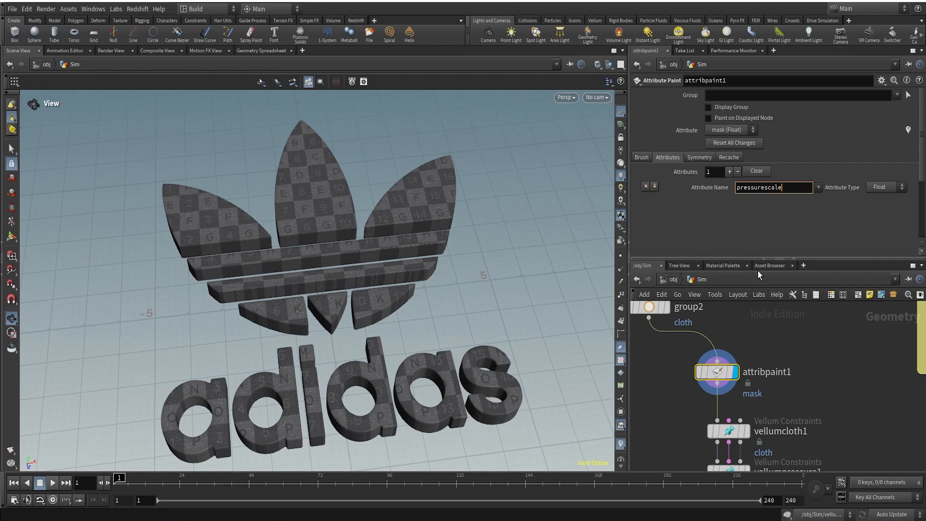
key(Return)
click(644, 159)
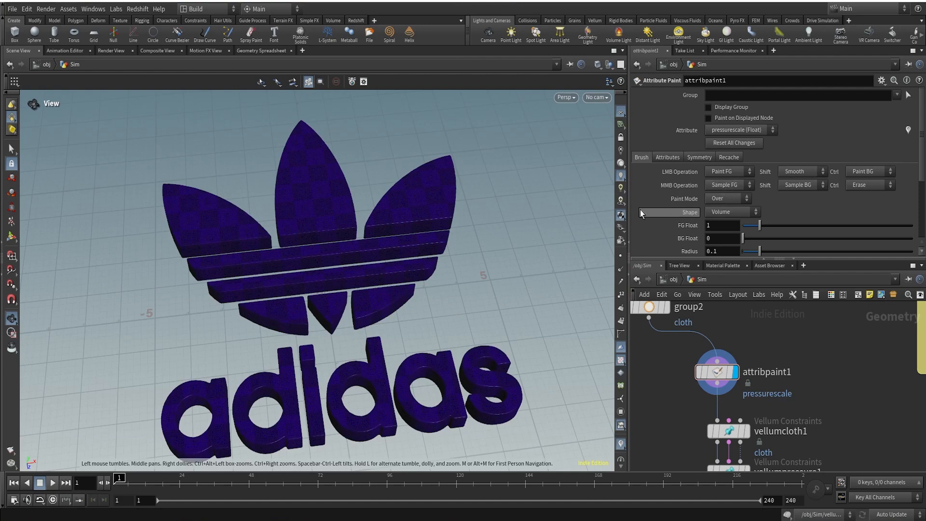
click(621, 216)
click(627, 233)
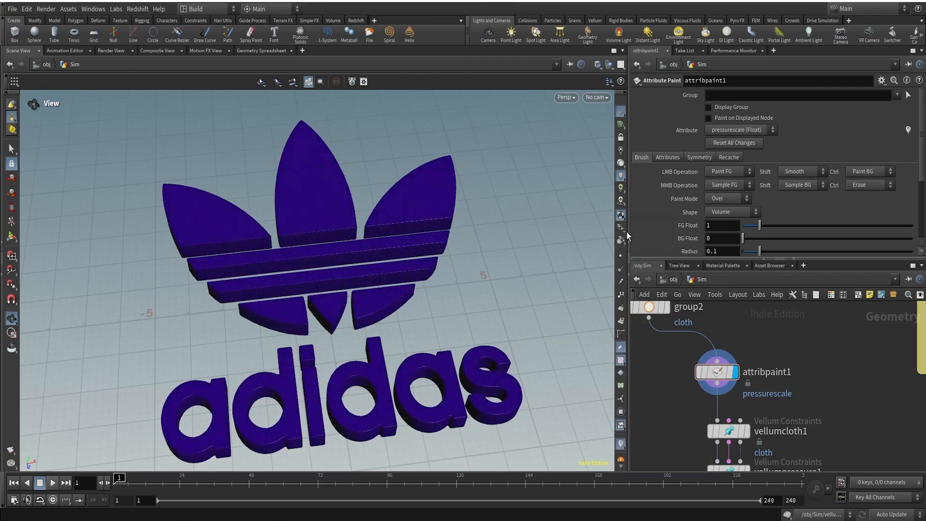
Step: Frame the whole logo from above, activate the Attribute Paint brush and set its radius to 0.43
scroll(422, 278, down, 4)
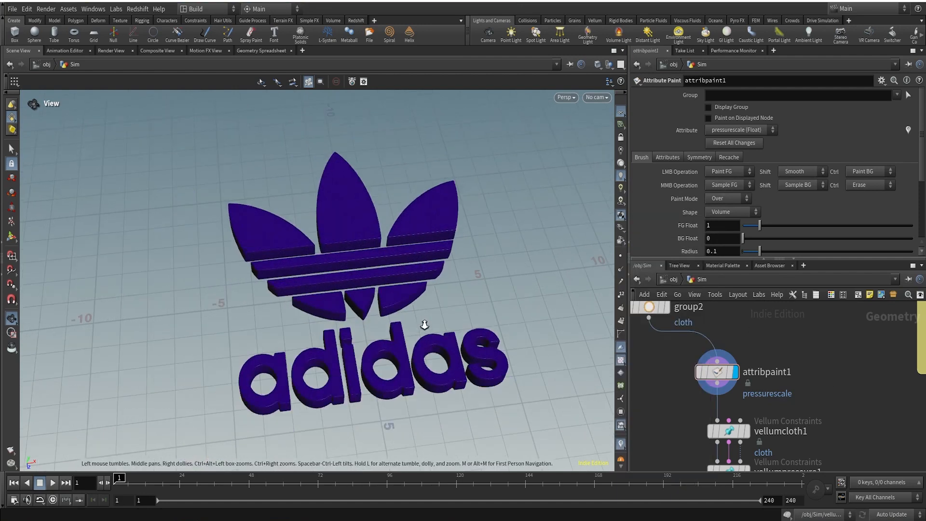
drag(422, 278, 393, 300)
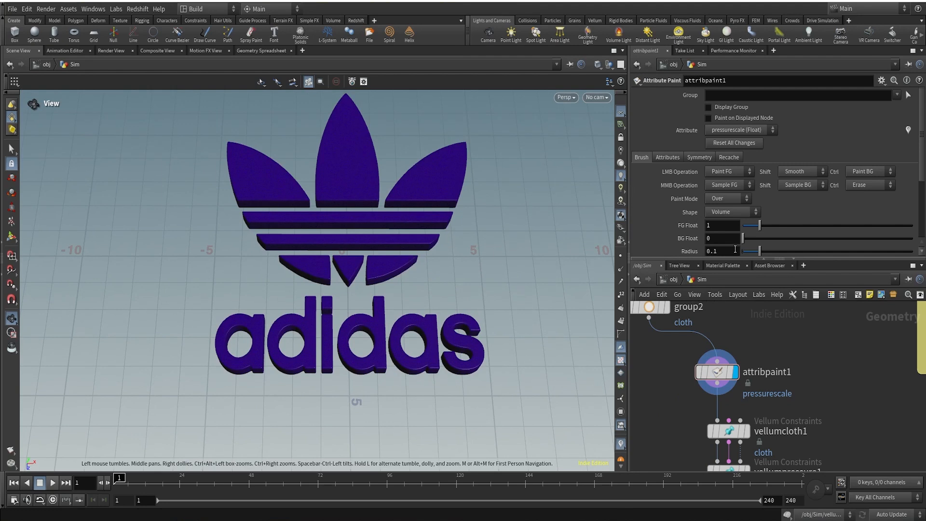
click(12, 237)
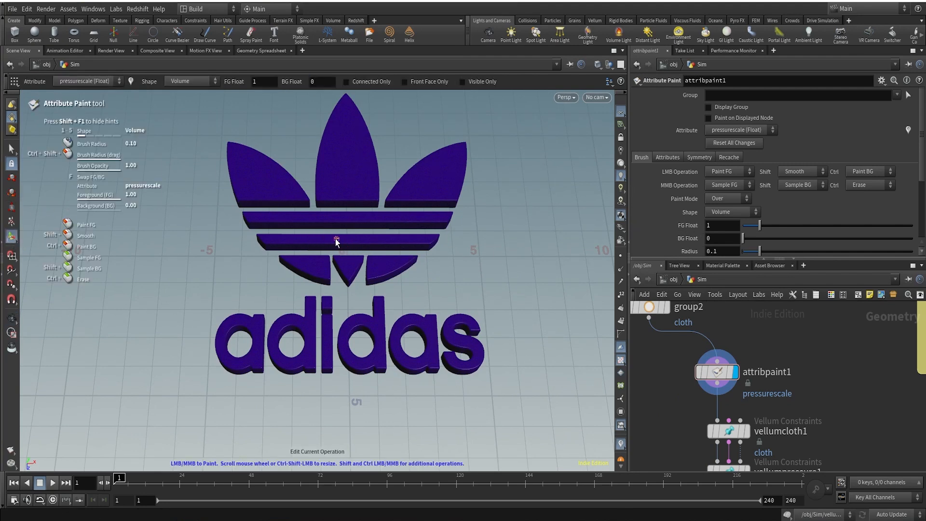
right_click(334, 219)
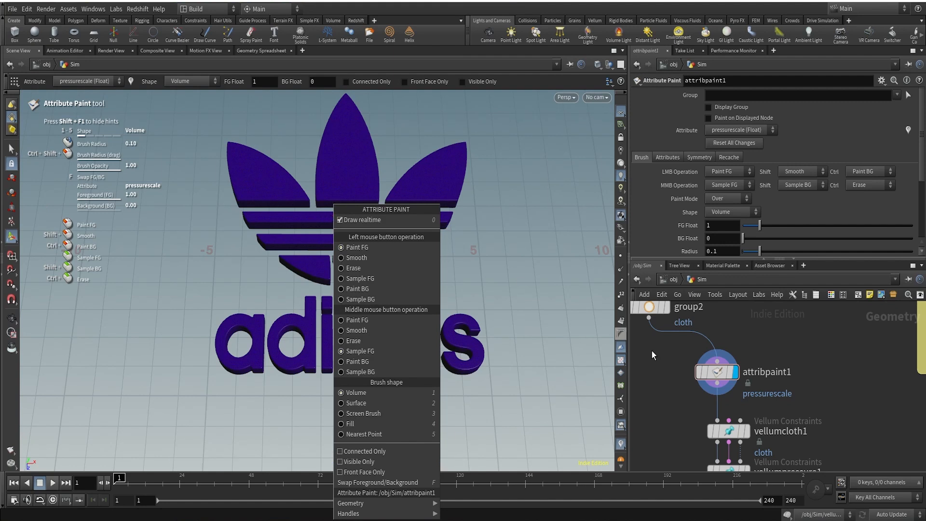
click(667, 380)
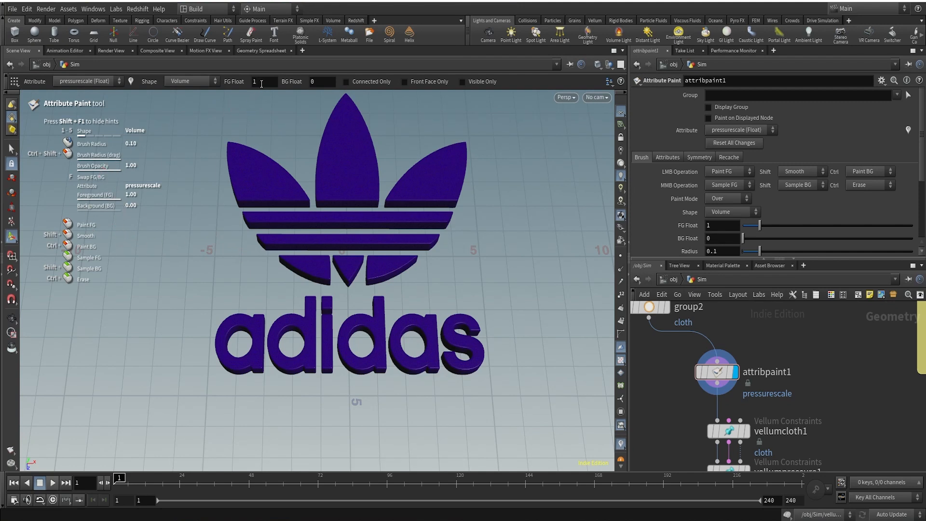
mouse_move(727, 250)
middle_down()
mouse_move(819, 251)
mouse_move(733, 262)
mouse_move(836, 273)
middle_up()
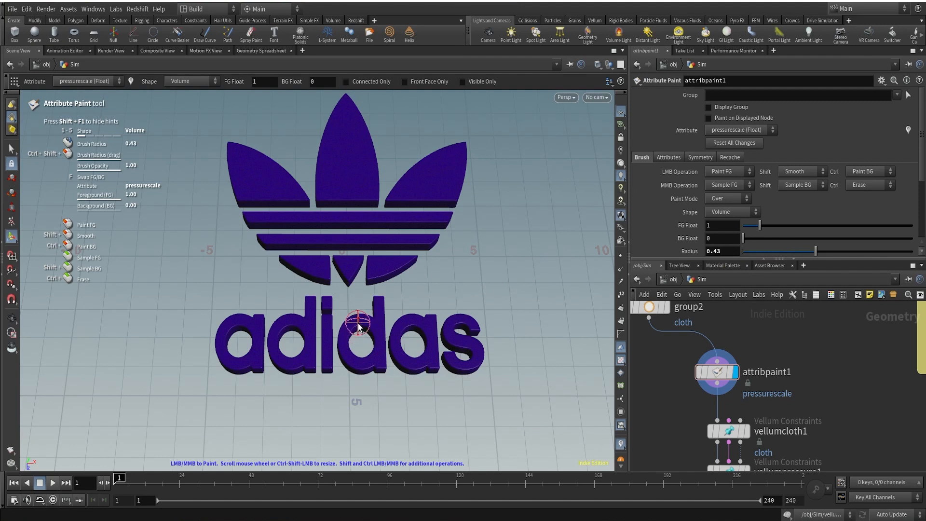
Step: Paint pressurescale with value 1 as a horizontal band across the adidas letters and vertical stripes over the leaves and bars
mouse_move(342, 340)
mouse_down()
mouse_move(367, 323)
mouse_move(381, 334)
mouse_move(373, 329)
mouse_up()
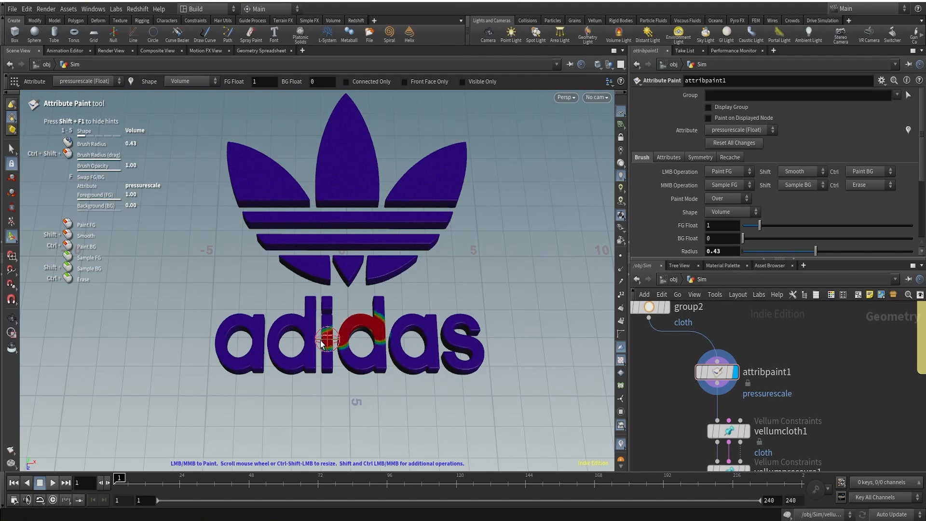
mouse_move(320, 342)
mouse_down()
mouse_move(203, 339)
mouse_move(484, 338)
mouse_up()
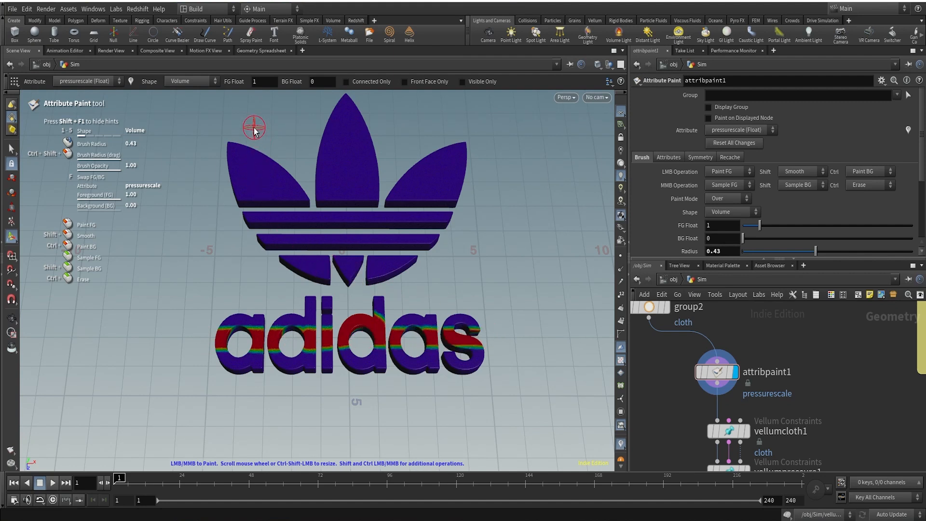
mouse_move(255, 129)
mouse_down()
mouse_move(248, 279)
mouse_move(274, 116)
mouse_move(288, 245)
mouse_move(320, 126)
mouse_move(318, 278)
mouse_up()
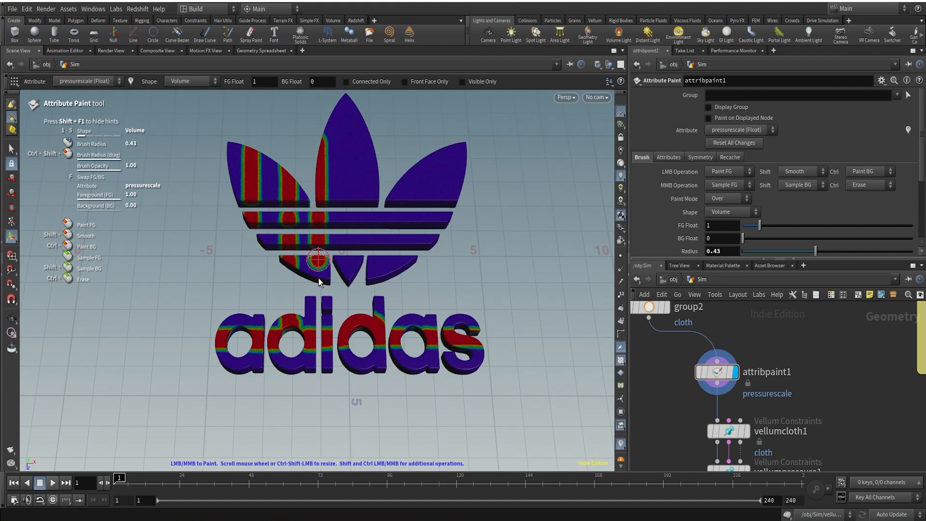
mouse_move(348, 93)
mouse_down()
mouse_move(349, 309)
mouse_move(390, 129)
mouse_move(386, 259)
mouse_move(403, 211)
mouse_move(409, 139)
mouse_move(414, 294)
mouse_move(434, 128)
mouse_move(446, 259)
mouse_up()
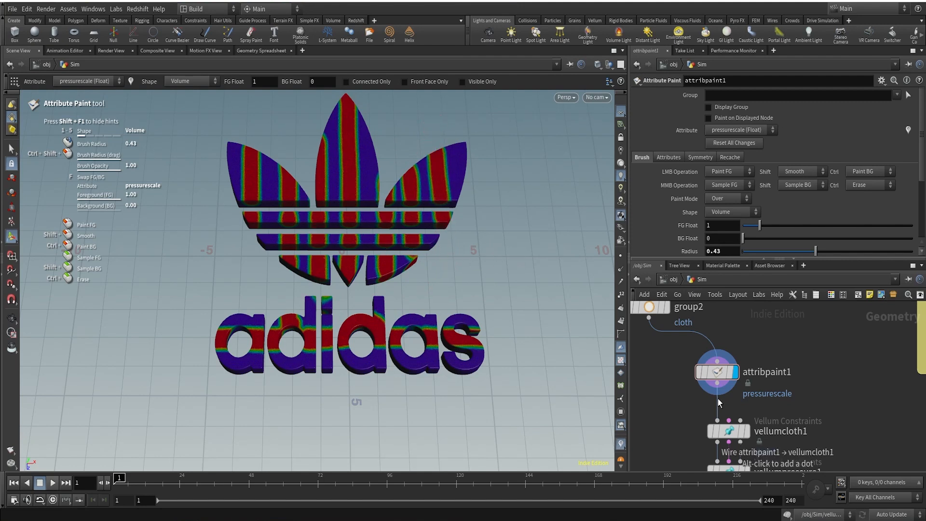
middle_drag(861, 379, 852, 354)
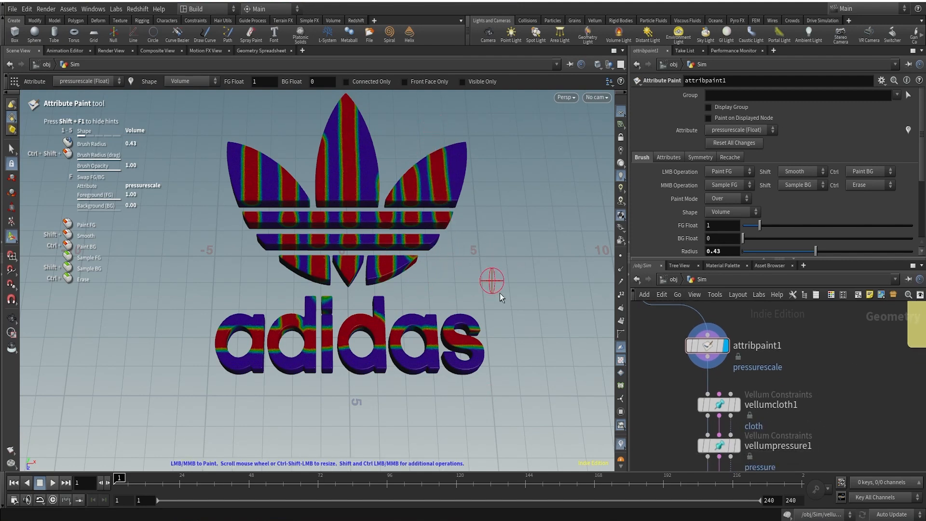
key(s)
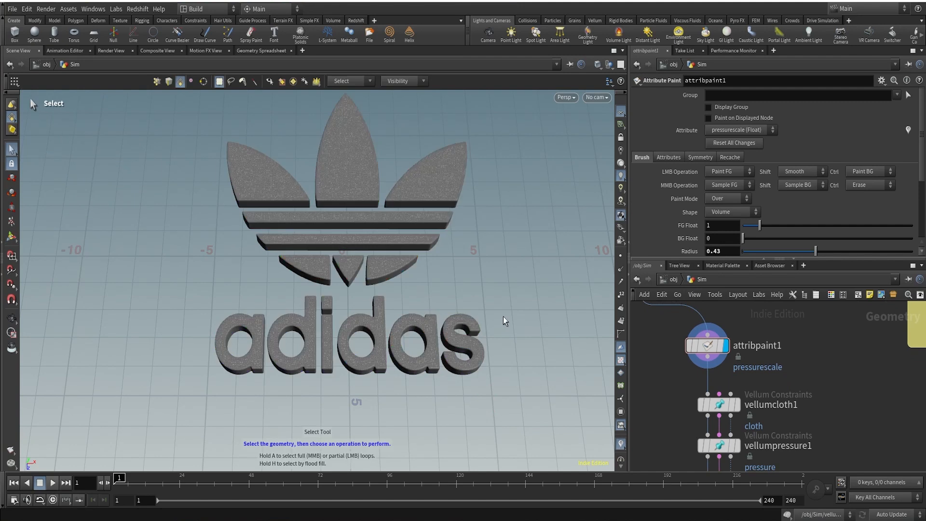
Step: Select attribpaint1 and enable the pressurescale visualizer for the viewport
scroll(821, 389, down, 3)
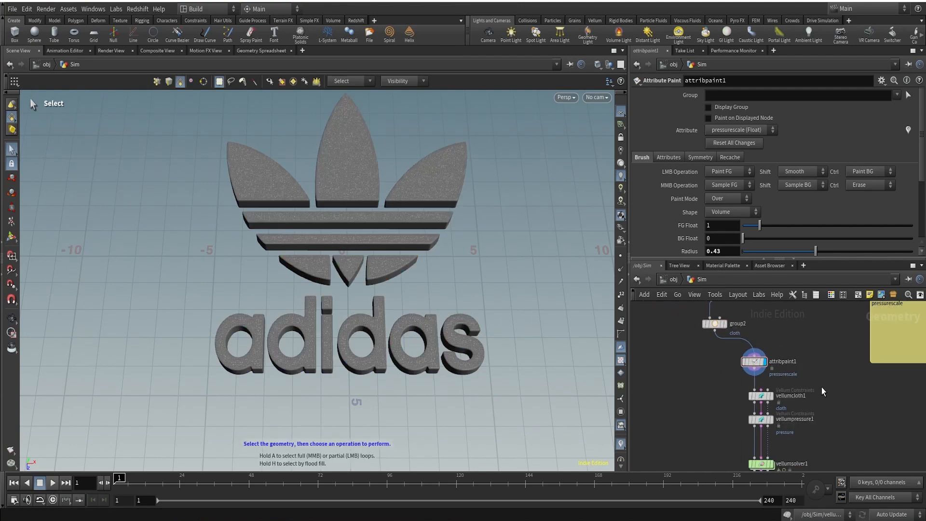
mouse_move(837, 439)
middle_down()
mouse_move(825, 378)
mouse_move(840, 408)
mouse_move(845, 453)
middle_up()
scroll(760, 404, up, 3)
scroll(760, 405, up, 1)
scroll(723, 357, up, 3)
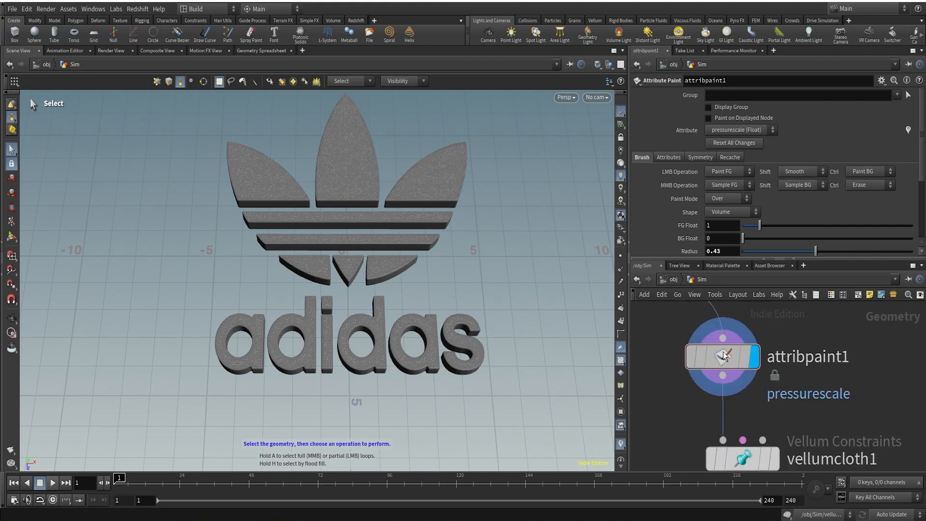
click(723, 357)
click(621, 444)
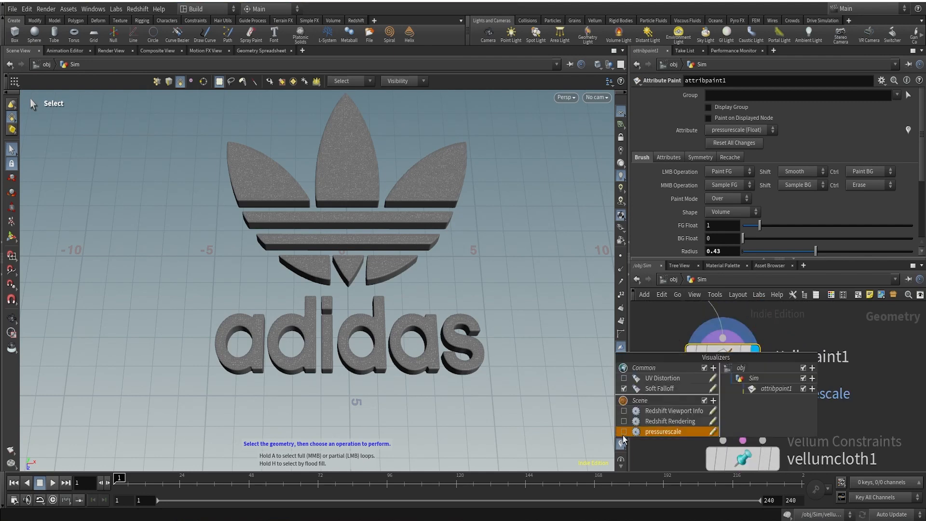
click(624, 432)
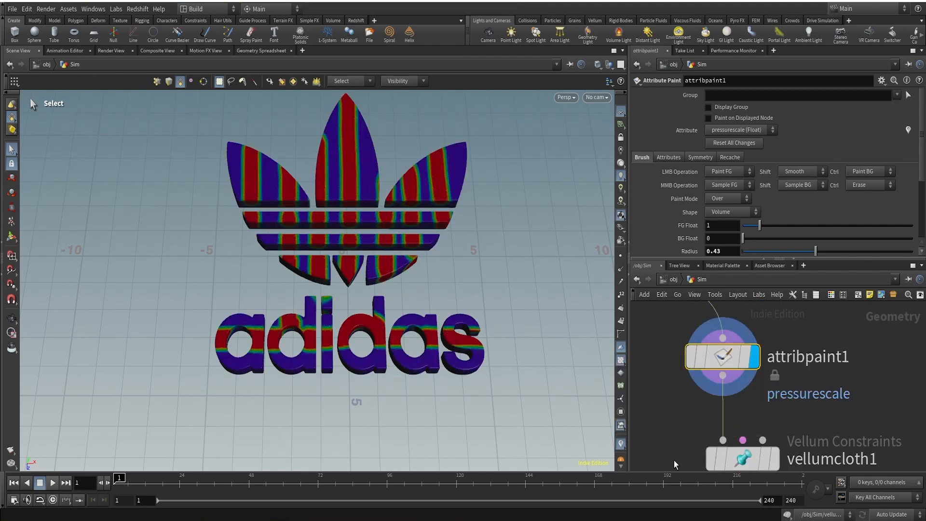
Step: Change the pressurescale visualizer's color ramp to a black-to-white preset and close its settings
click(621, 443)
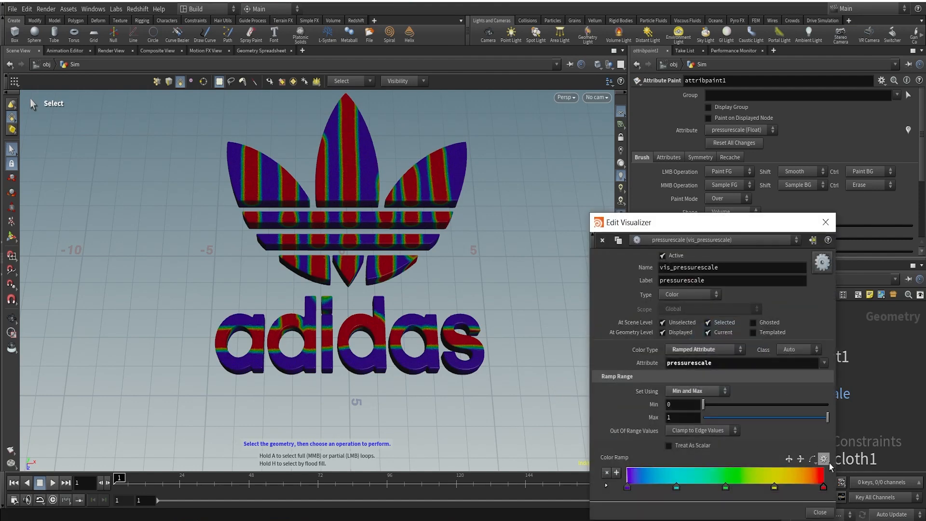
click(823, 459)
click(834, 332)
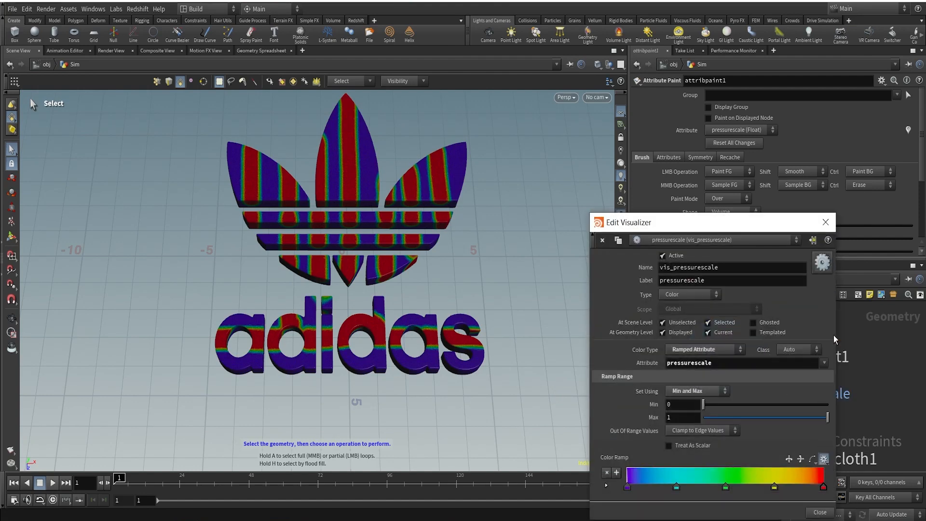
click(825, 223)
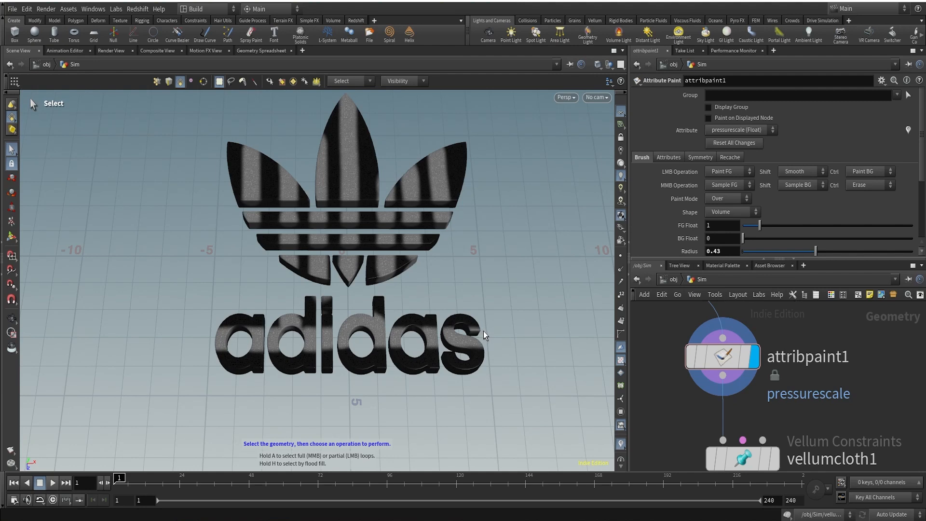
Step: Display vellumsolver1, play the simulation and stop it at frame 9
scroll(903, 445, down, 2)
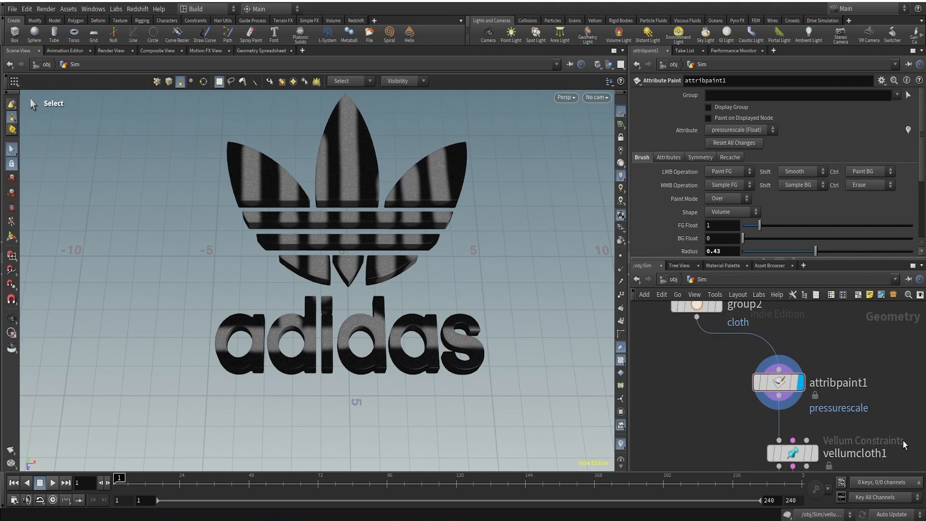
middle_drag(904, 445, 849, 361)
scroll(847, 432, down, 4)
middle_drag(847, 432, 829, 389)
scroll(793, 406, up, 5)
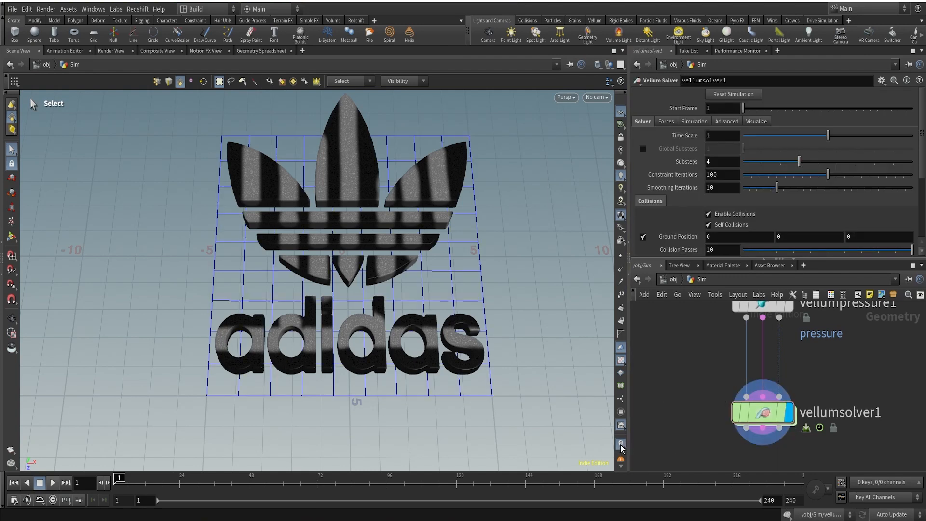
click(52, 484)
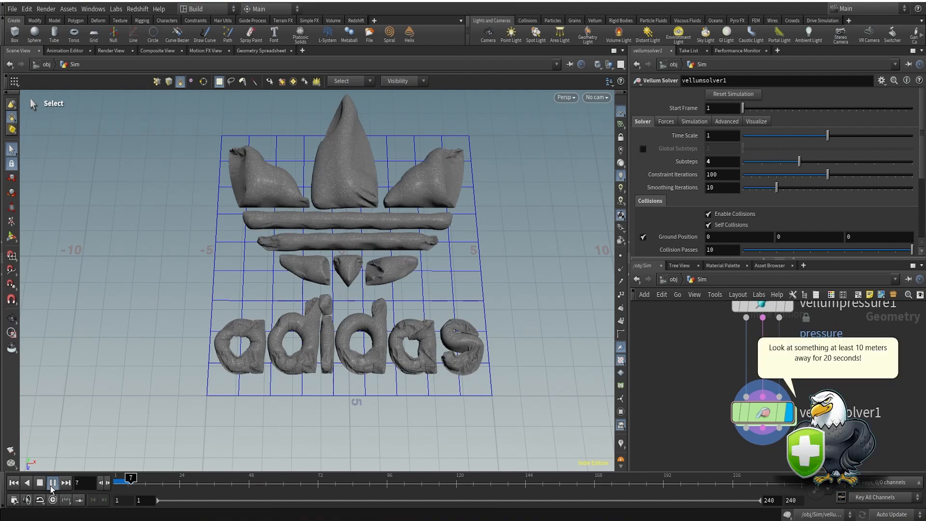
click(867, 461)
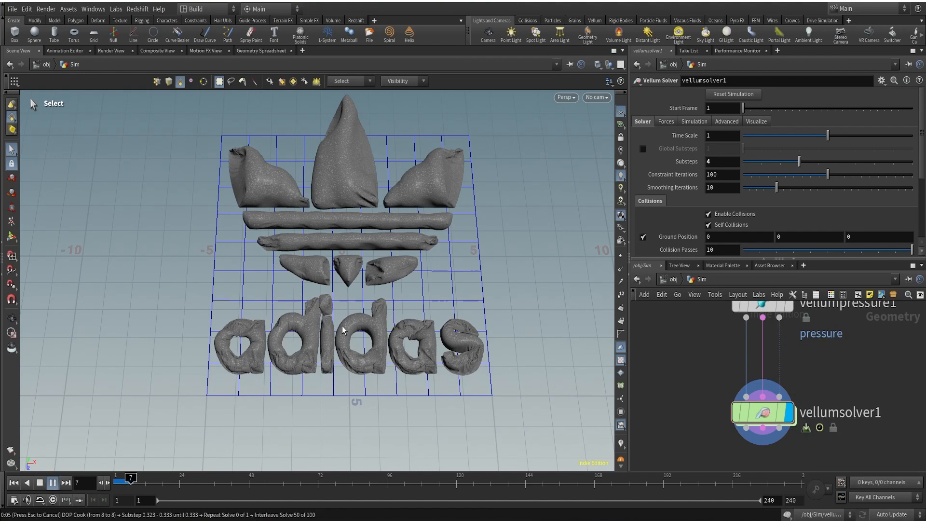
key(Escape)
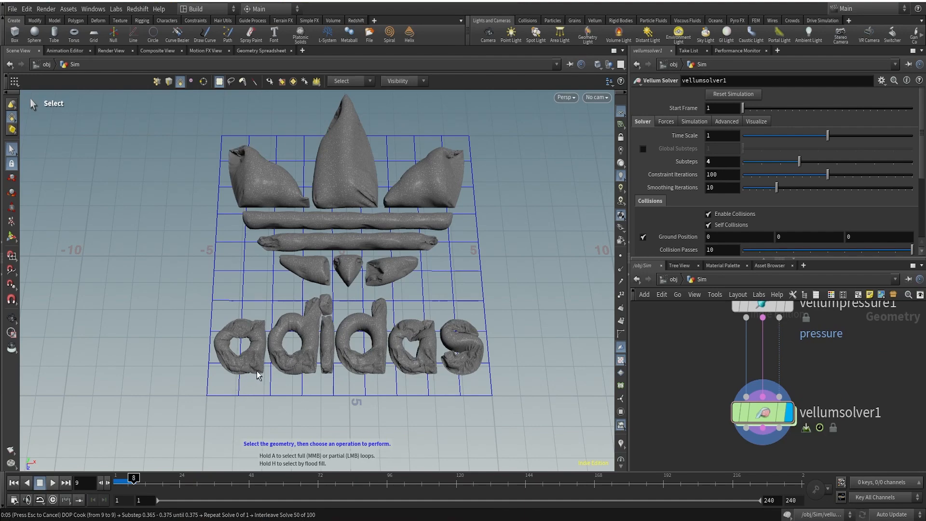
key(Escape)
Step: Turn the attribute visualizers on and examine how the painted and unpainted areas of the letters and leaves inflate up close
drag(327, 351, 417, 233)
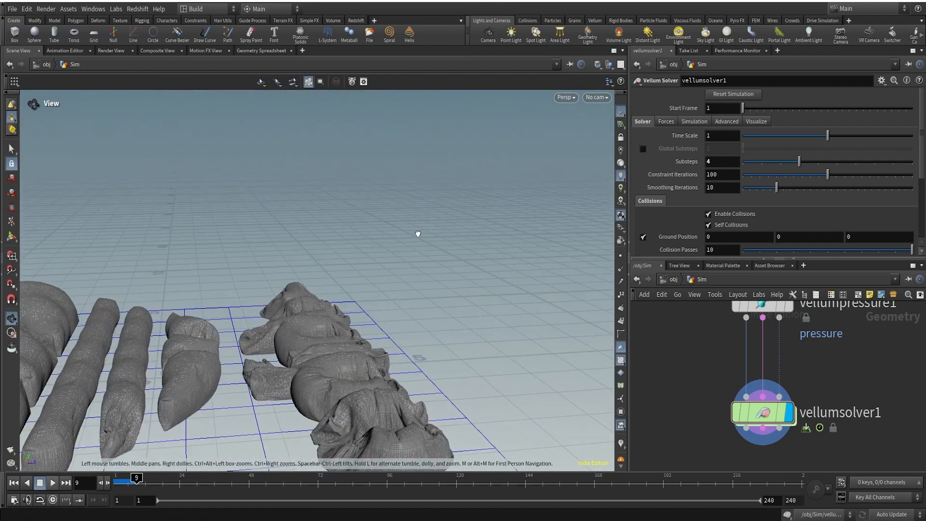
key(s)
click(622, 448)
mouse_move(359, 354)
alt+mouse_down()
mouse_move(325, 403)
mouse_move(195, 445)
alt+mouse_up()
alt+middle_drag(444, 285, 360, 238)
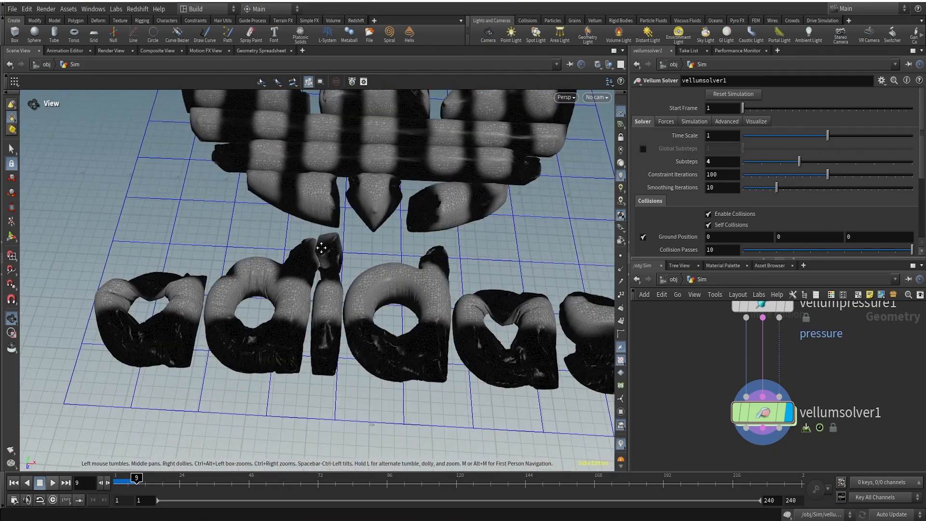
alt+right_drag(405, 284, 366, 387)
alt+drag(366, 387, 413, 332)
alt+drag(299, 323, 306, 339)
alt+drag(370, 344, 347, 400)
Step: Select attribpaint1 above vellumcloth1 and display its output
scroll(830, 399, down, 3)
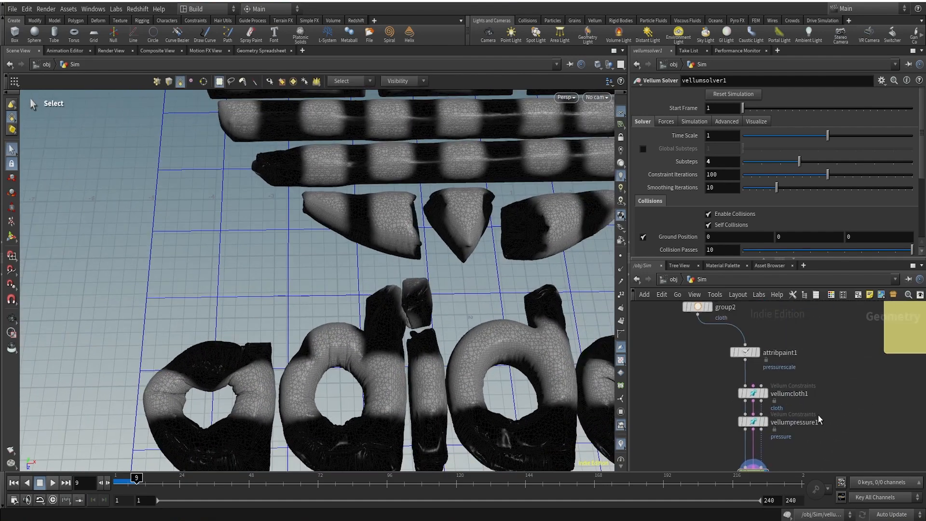
scroll(756, 377, up, 4)
click(756, 377)
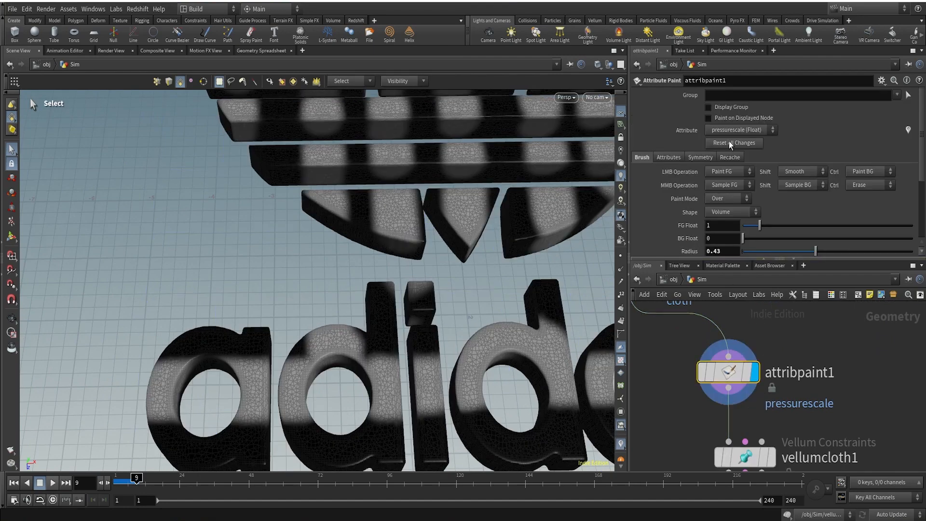
Step: Reset all painted pressurescale changes on the Attribute Paint node and frame the whole logo
click(733, 142)
key(Escape)
scroll(500, 275, down, 5)
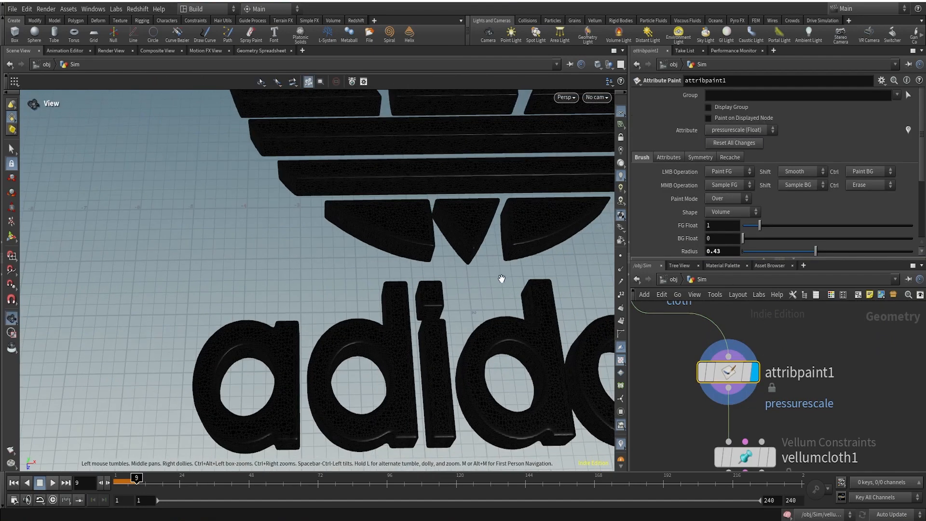
drag(351, 356, 293, 380)
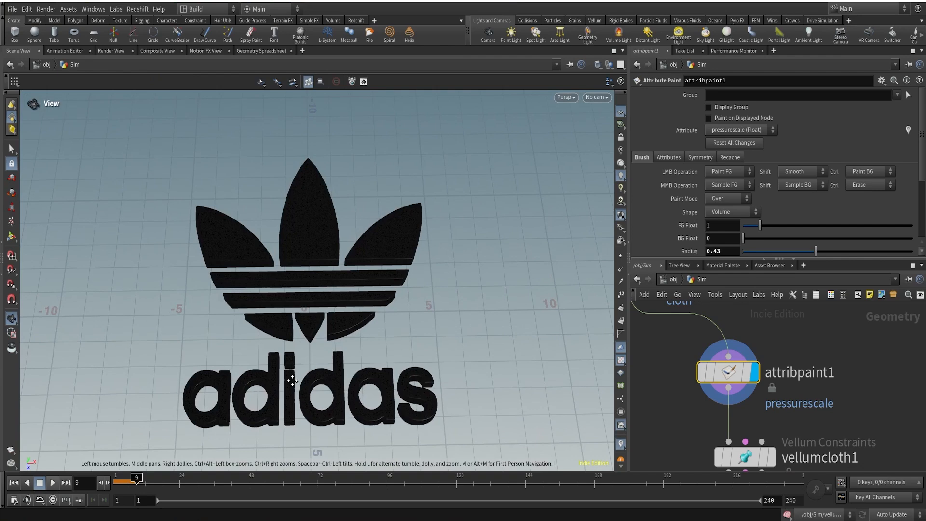
scroll(292, 380, up, 2)
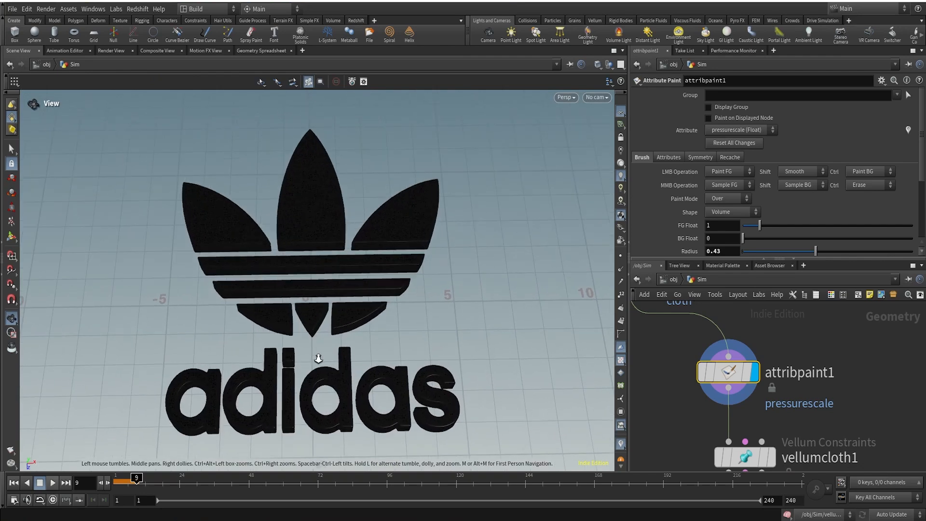
key(s)
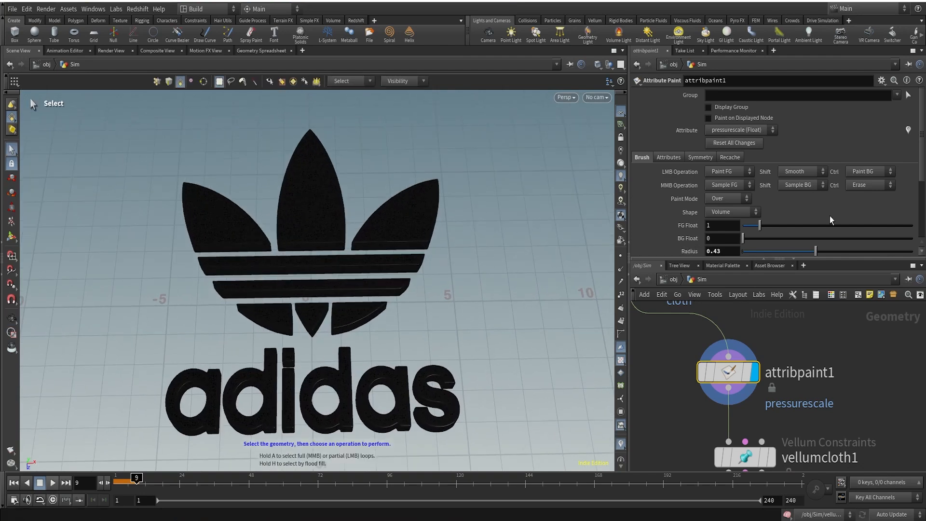
Step: Activate the Attribute Paint brush and set its radius to 0.18
scroll(918, 178, down, 1)
drag(922, 220, 922, 191)
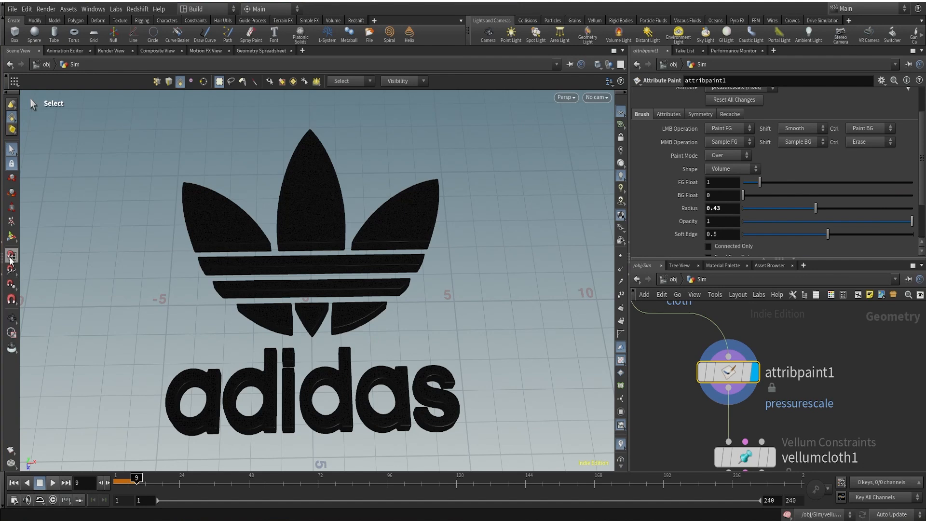
click(12, 237)
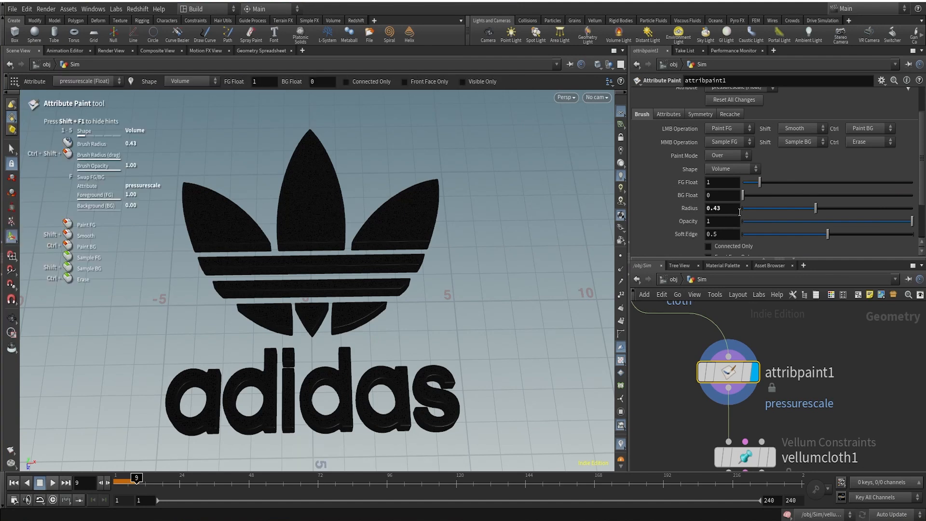
middle_drag(739, 212, 619, 223)
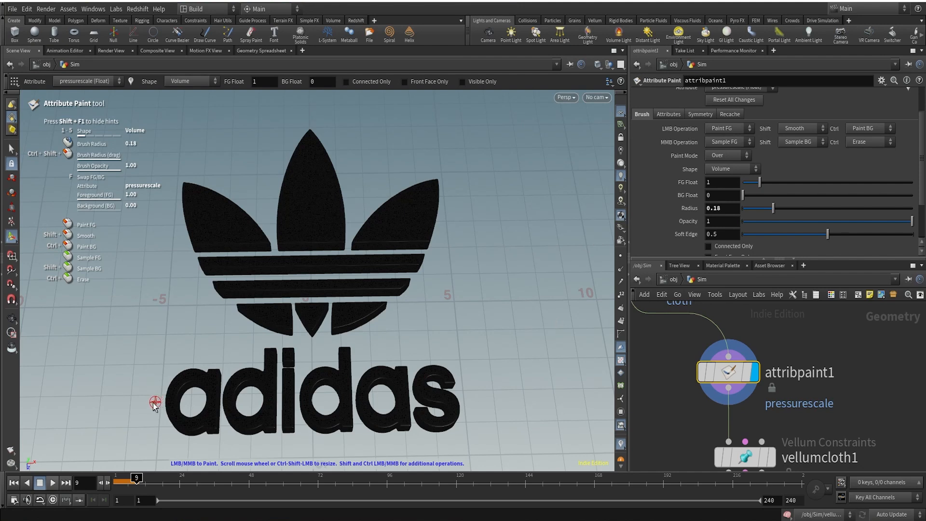
Step: Paint pressurescale as a horizontal band across the adidas lettering and as vertical stripes down the leaves and bars of the logo
mouse_move(154, 402)
mouse_down()
mouse_move(372, 401)
mouse_move(484, 388)
mouse_up()
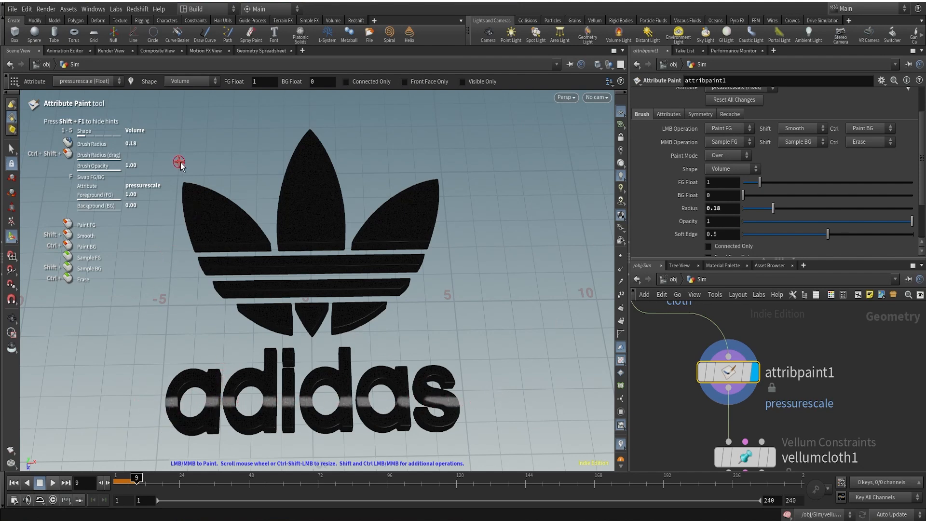
drag(210, 194, 211, 266)
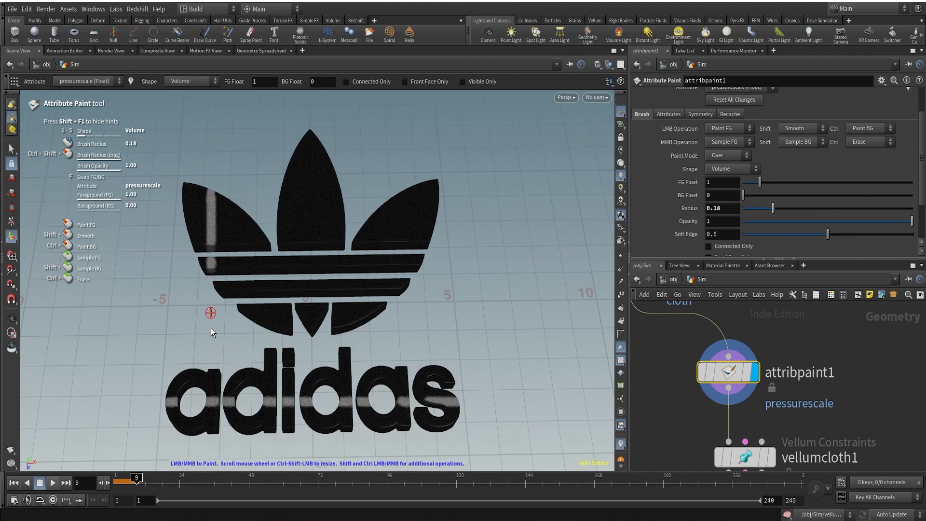
drag(243, 214, 245, 310)
mouse_move(246, 347)
mouse_down()
mouse_move(237, 211)
mouse_move(242, 347)
mouse_up()
mouse_move(289, 157)
mouse_down()
mouse_move(290, 381)
mouse_move(290, 211)
mouse_up()
mouse_move(330, 140)
mouse_down()
mouse_move(331, 320)
mouse_move(329, 151)
mouse_up()
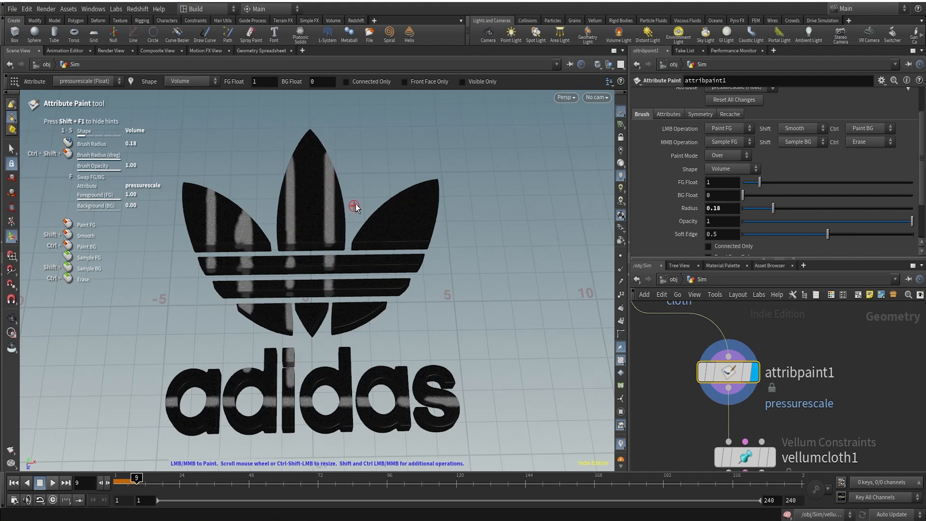
mouse_move(355, 204)
mouse_down()
mouse_move(363, 316)
mouse_move(353, 227)
mouse_up()
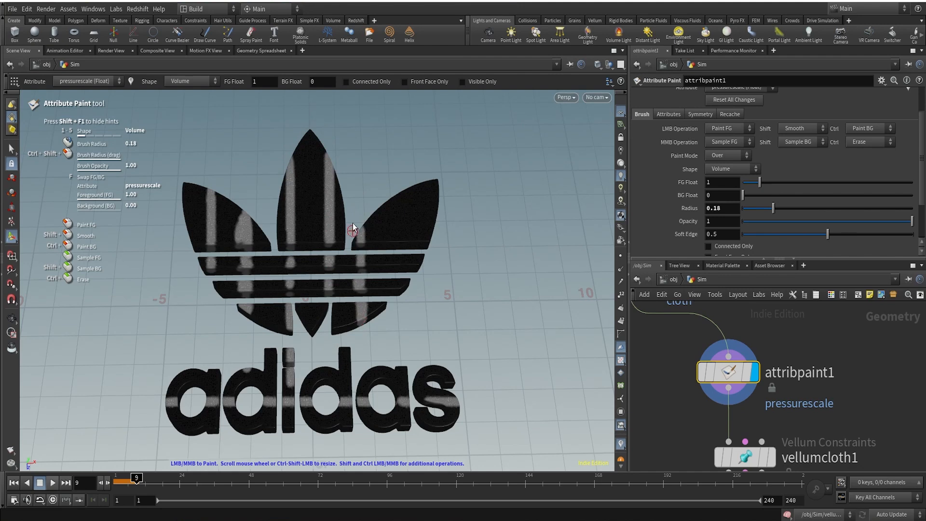
mouse_move(391, 186)
mouse_down()
mouse_move(390, 260)
mouse_move(387, 207)
mouse_up()
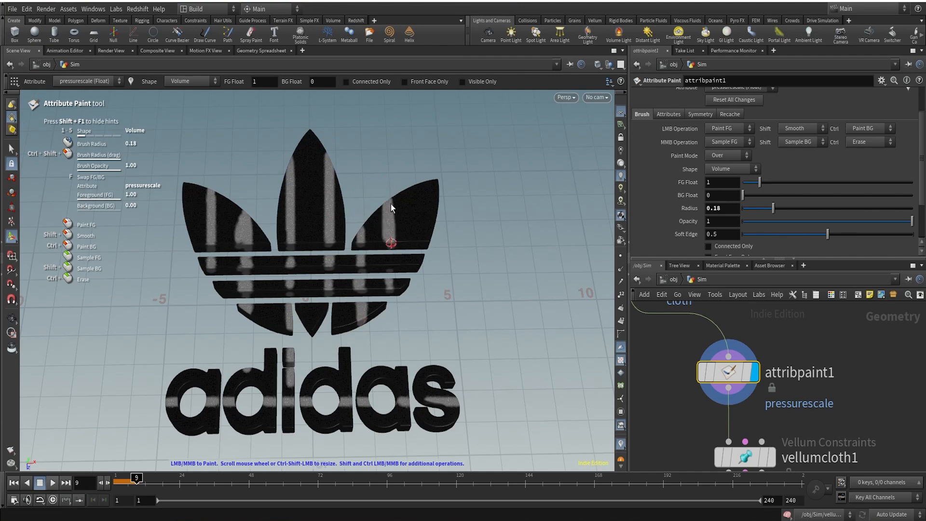
drag(428, 170, 427, 261)
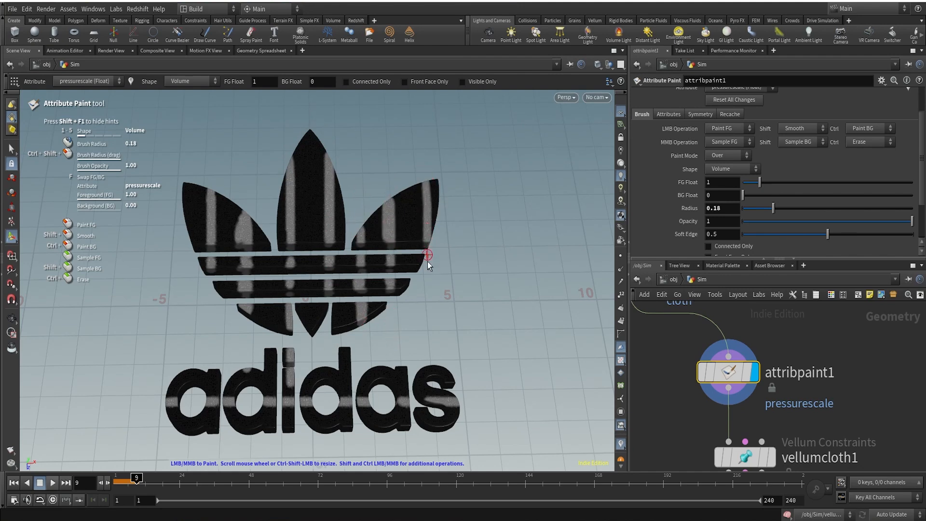
Step: Display the vellumsolver1 result and play the simulation from frame 1, stopping it at frame 9
scroll(815, 409, down, 4)
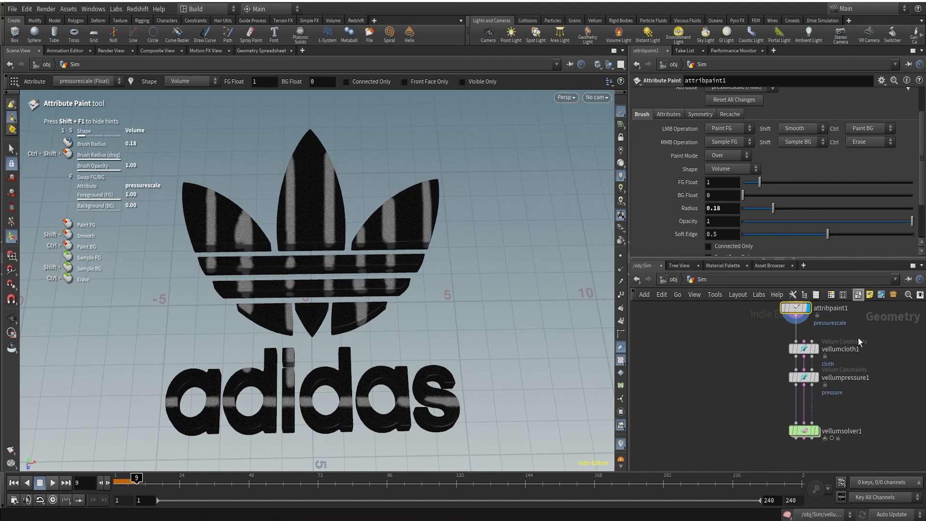
scroll(812, 434, up, 3)
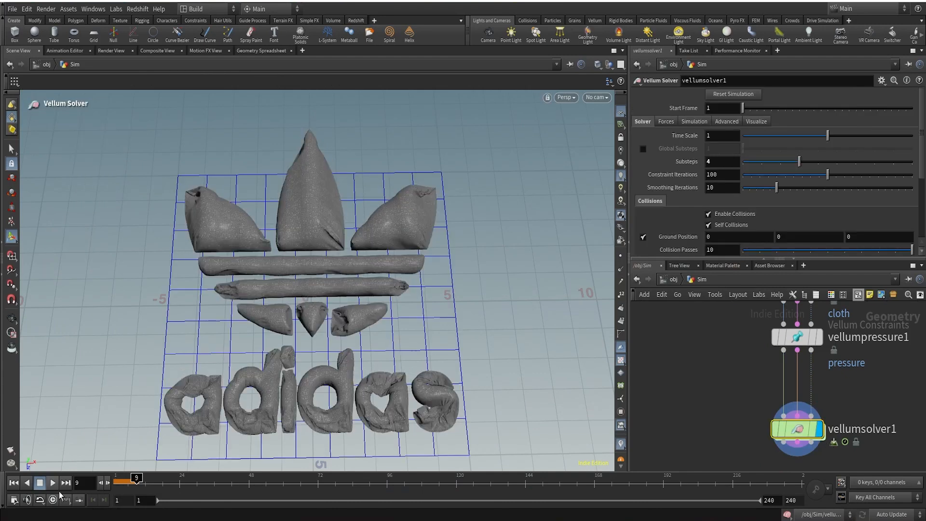
click(50, 483)
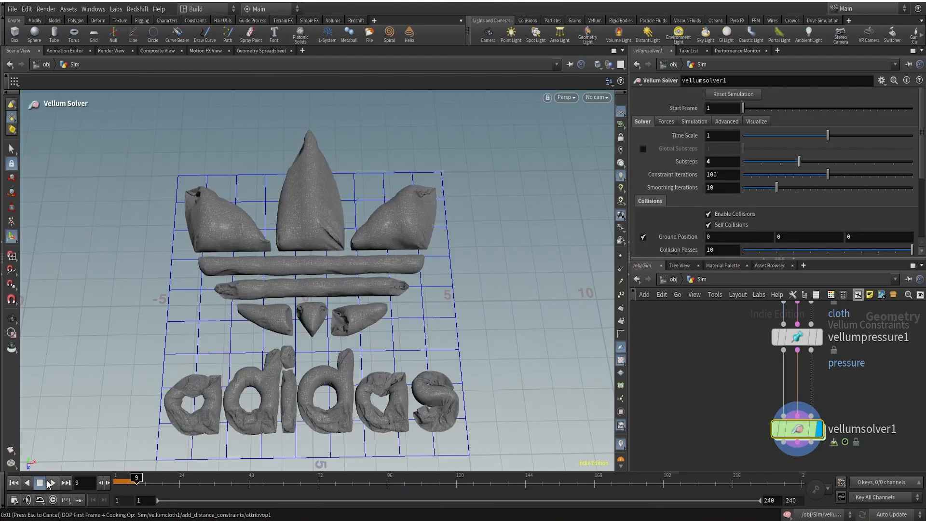
click(53, 484)
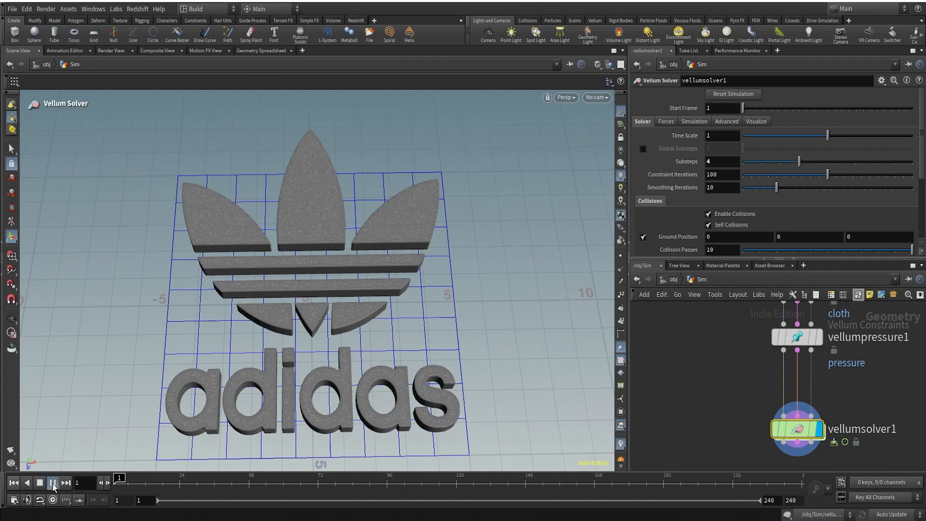
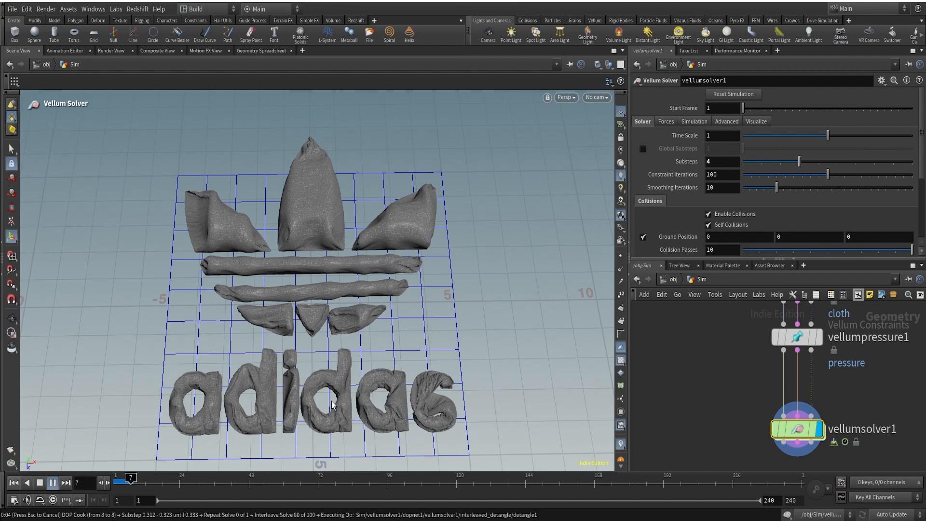
key(Escape)
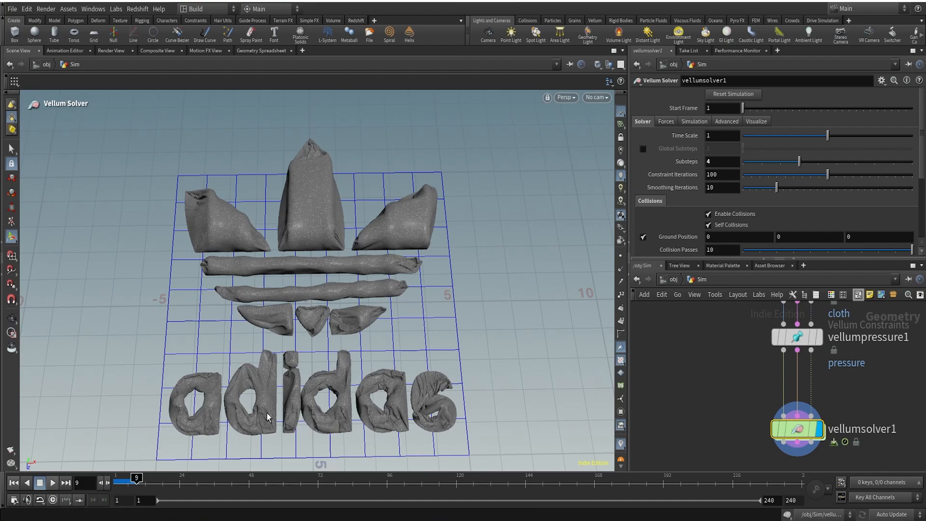
key(Escape)
Step: Turn on the pressurescale visualizer and examine the painted areas of the simulated logo up close and from a distance
drag(267, 415, 396, 319)
right_drag(397, 318, 392, 336)
key(Return)
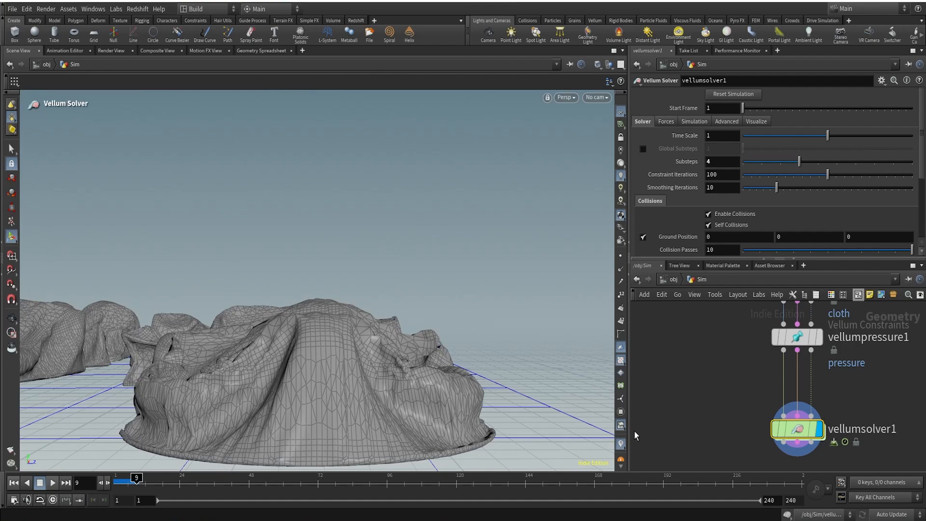
click(621, 443)
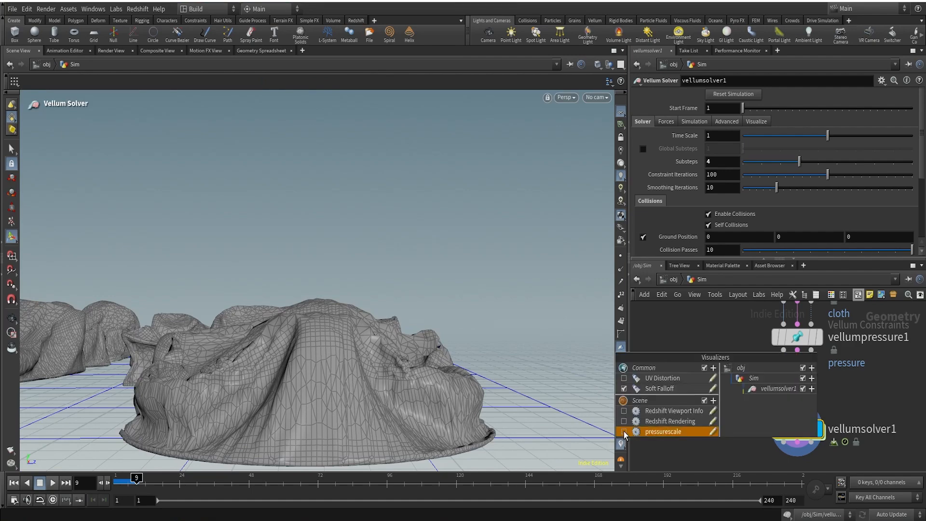
click(623, 431)
click(675, 459)
mouse_move(358, 324)
alt+mouse_down()
mouse_move(353, 337)
mouse_move(252, 388)
mouse_move(169, 395)
mouse_move(337, 352)
mouse_move(352, 337)
alt+mouse_up()
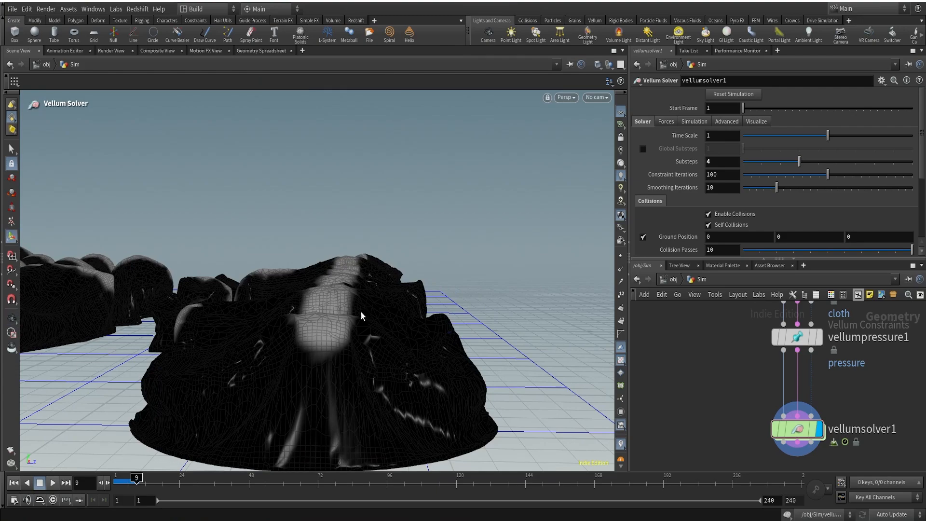
drag(464, 344, 266, 312)
alt+drag(395, 292, 77, 328)
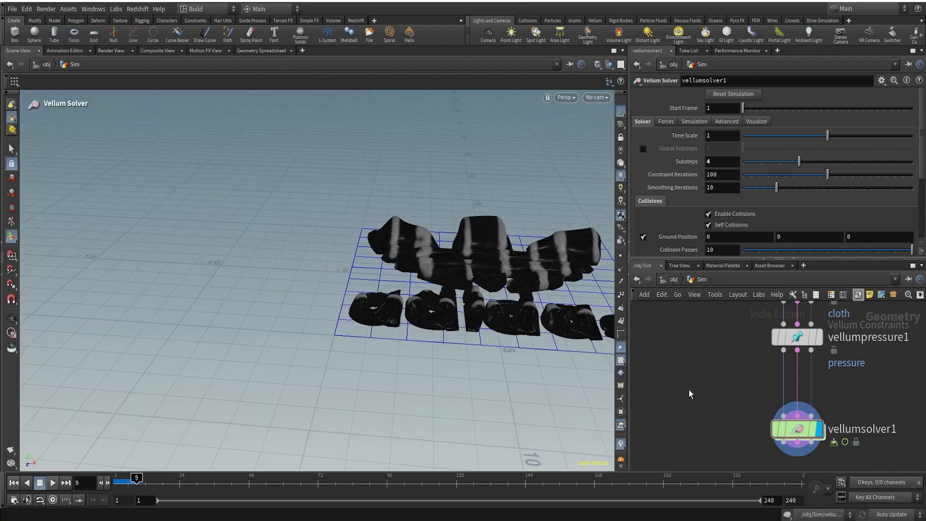
Step: Turn off the visualizers and view the whole simulated logo from above
click(620, 446)
alt+right_drag(475, 285, 448, 324)
alt+middle_drag(448, 325, 296, 355)
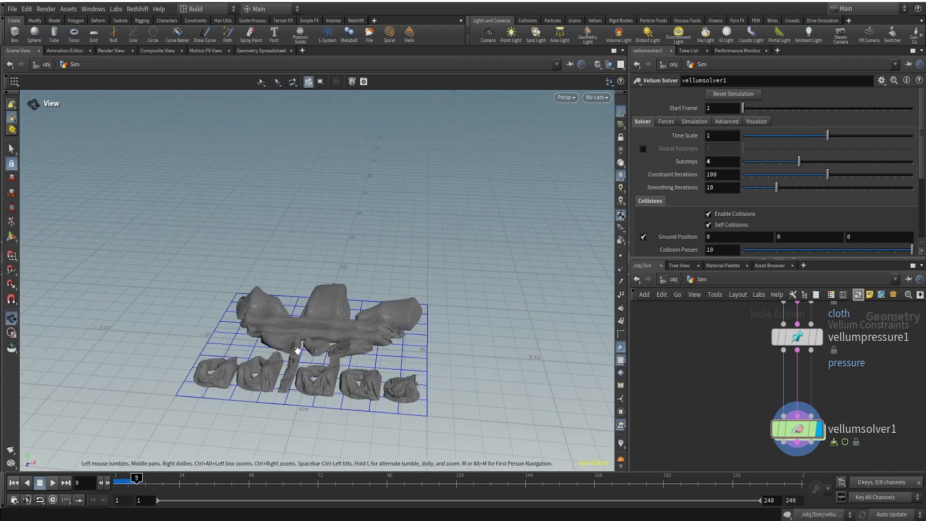
alt+drag(295, 356, 317, 439)
key(Return)
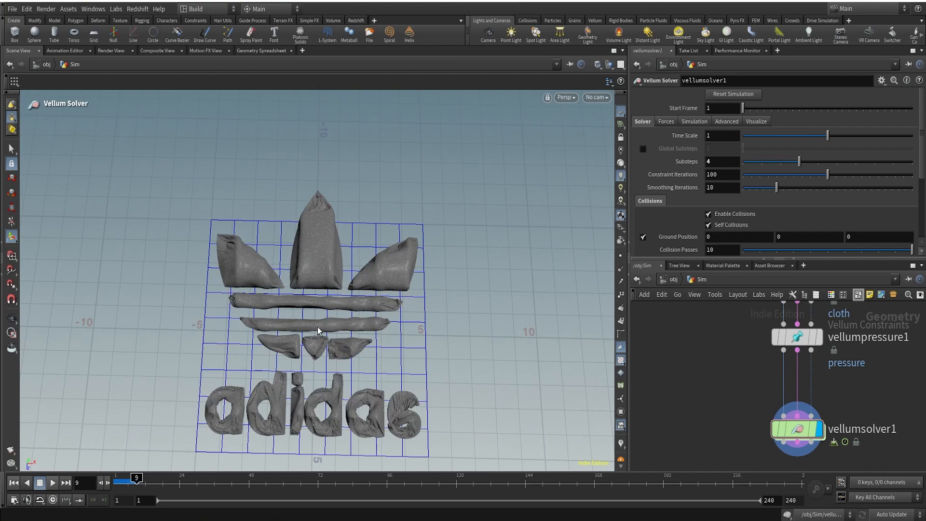
Step: Move the pressurescale sticky note well clear of the node chain in the network
scroll(897, 405, down, 4)
middle_drag(908, 402, 663, 468)
drag(673, 308, 714, 363)
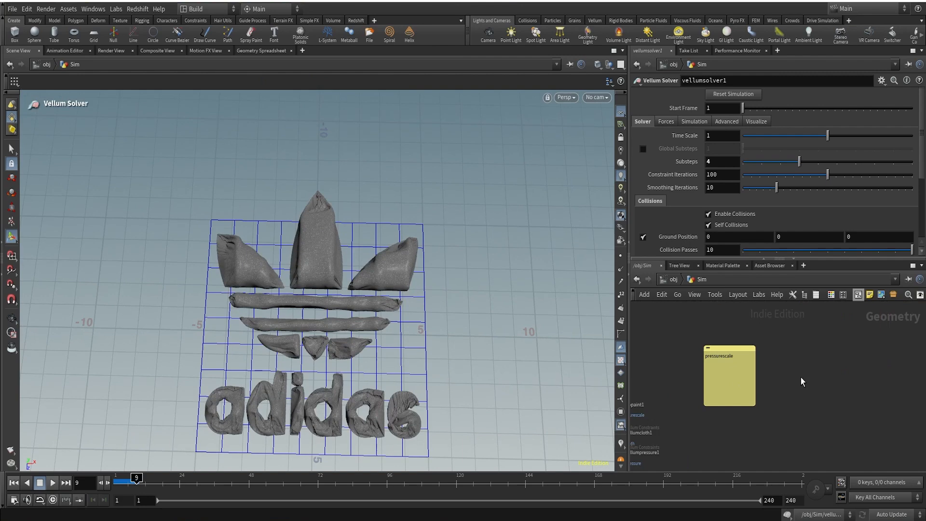
drag(733, 347, 905, 337)
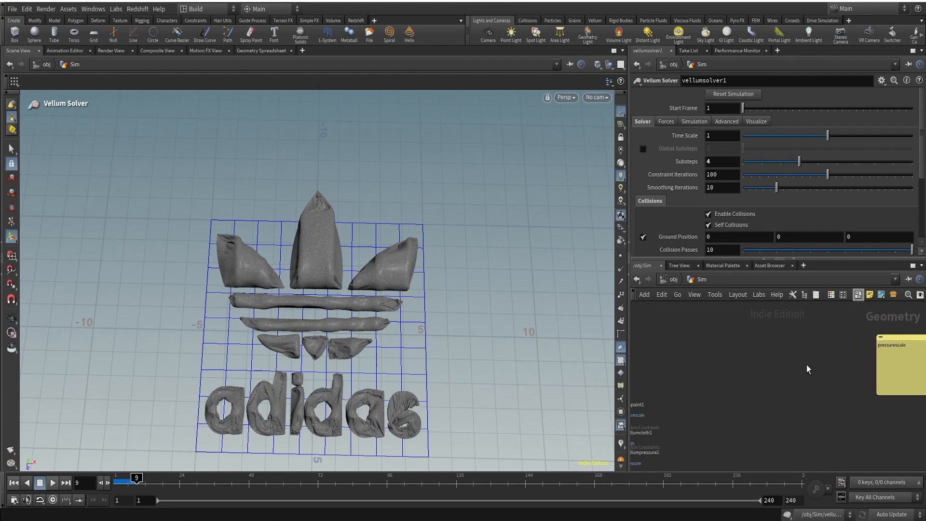
Step: Delete the attribpaint1 node from between group2 and vellumcloth1
scroll(721, 376, down, 2)
middle_drag(722, 376, 791, 351)
scroll(720, 353, up, 4)
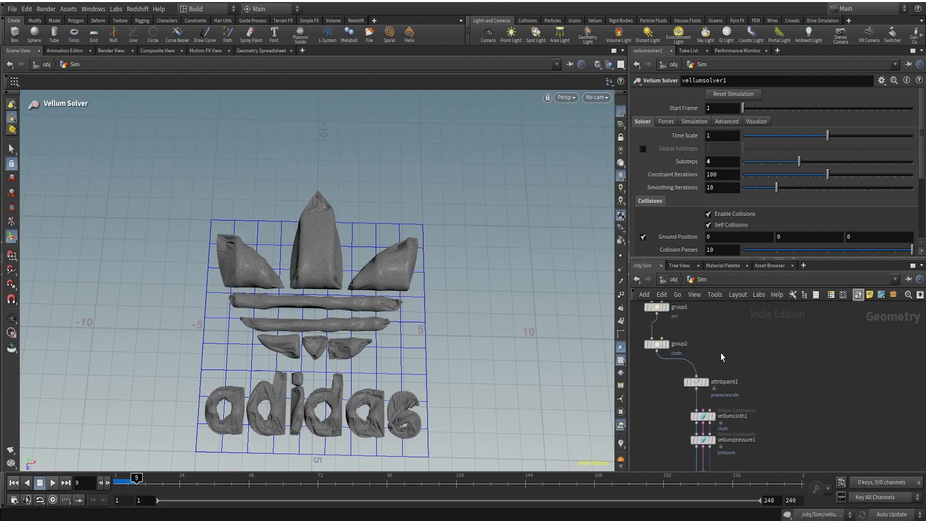
click(692, 388)
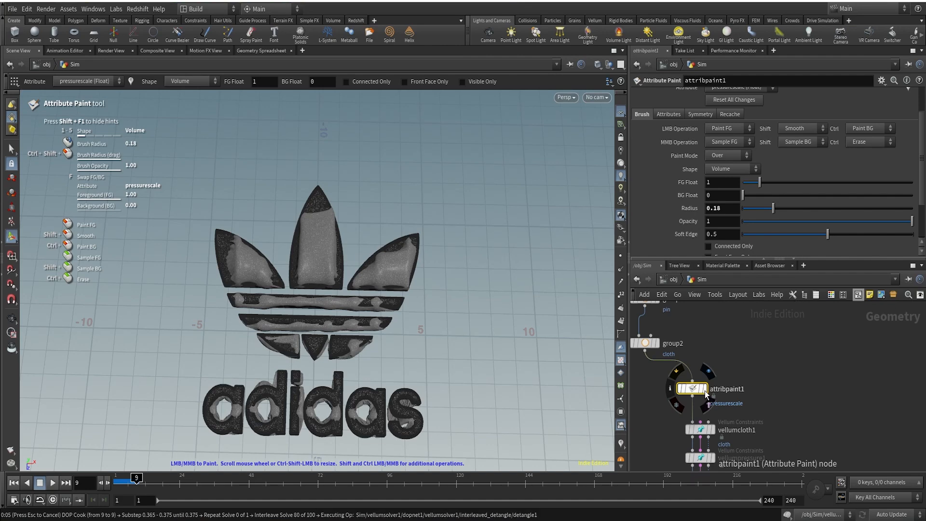
key(Delete)
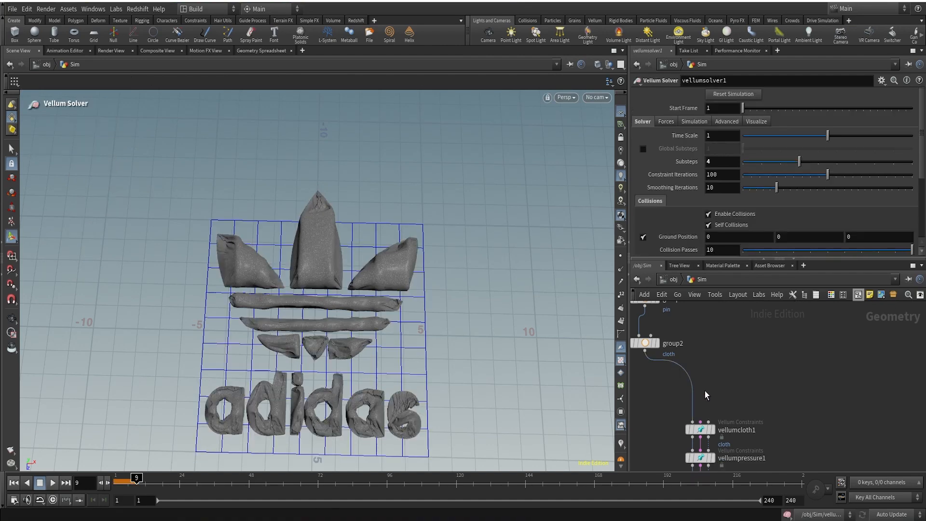
Step: Select and display the group2 node, making room in the network around its link to vellumcloth1
scroll(648, 354, up, 1)
click(645, 344)
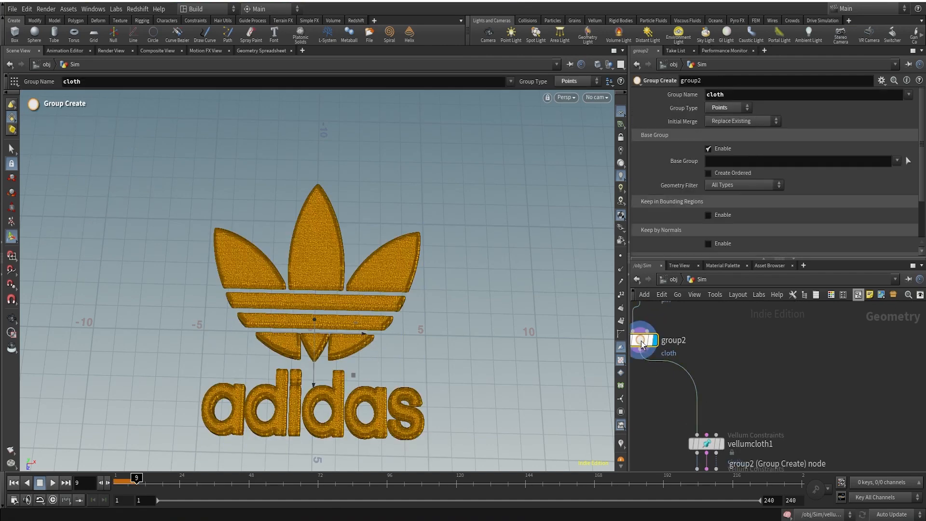
scroll(724, 369, down, 2)
middle_drag(724, 365, 734, 384)
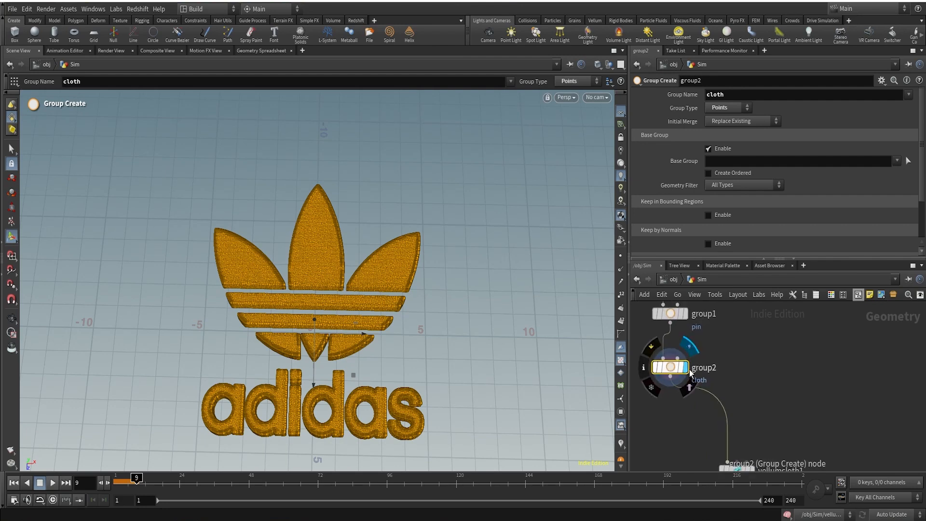
scroll(690, 369, up, 2)
middle_drag(785, 410, 754, 378)
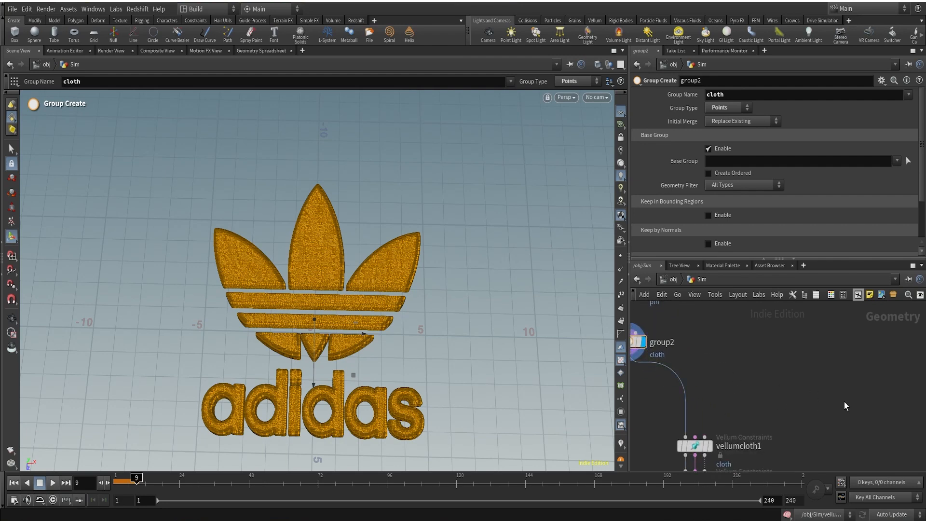
Step: Add an Attribute Wrangle node in the empty network area beside the link from group2 to vellumcloth1
key(Tab)
text(aw)
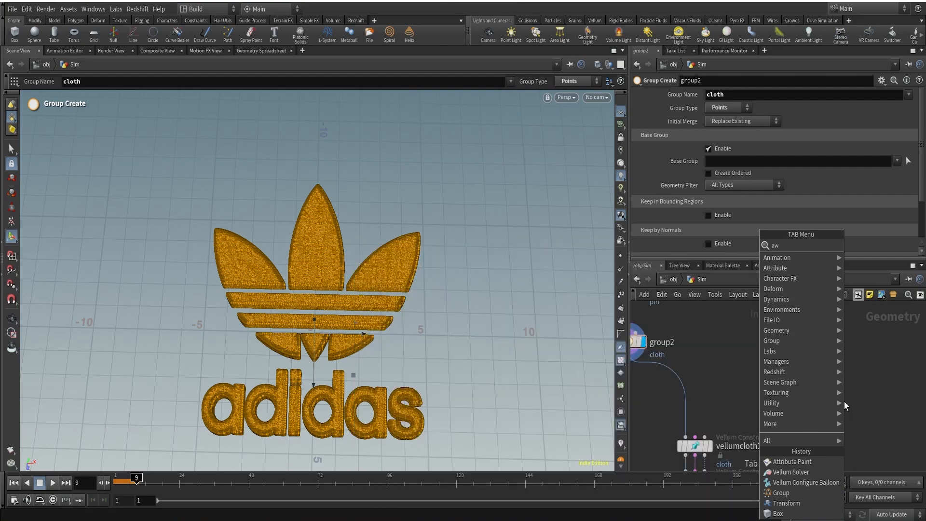
key(Return)
click(854, 409)
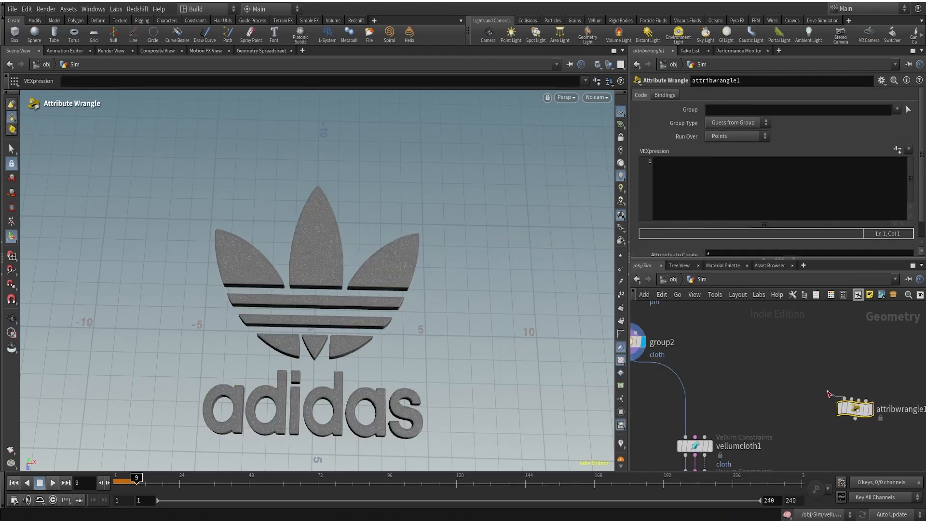
Step: Connect the group2 output to the first input of attribwrangle1 and display the wrangle
drag(829, 393, 635, 357)
click(869, 409)
scroll(870, 413, up, 1)
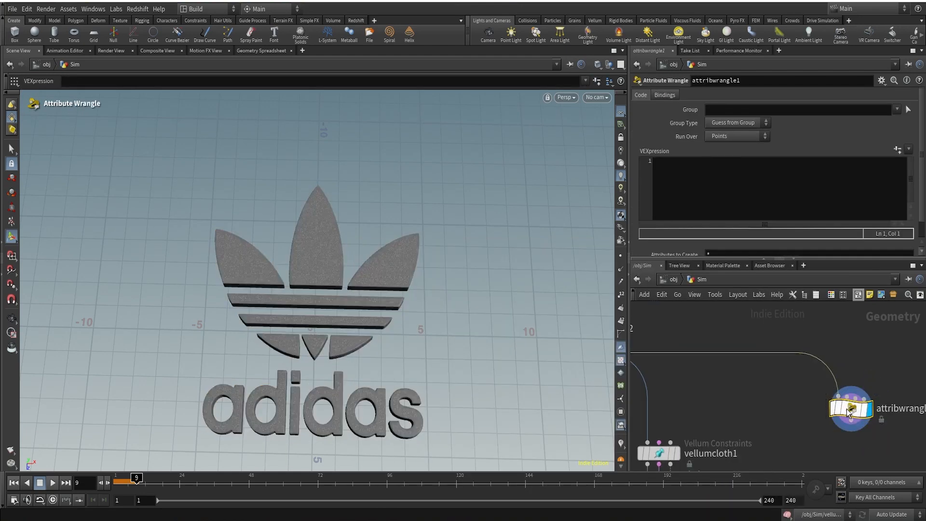
Step: Enter the VEX expression f@pressurescale = 0.005; in attribwrangle1 and return the timeline to frame 1
click(699, 164)
text(f@)
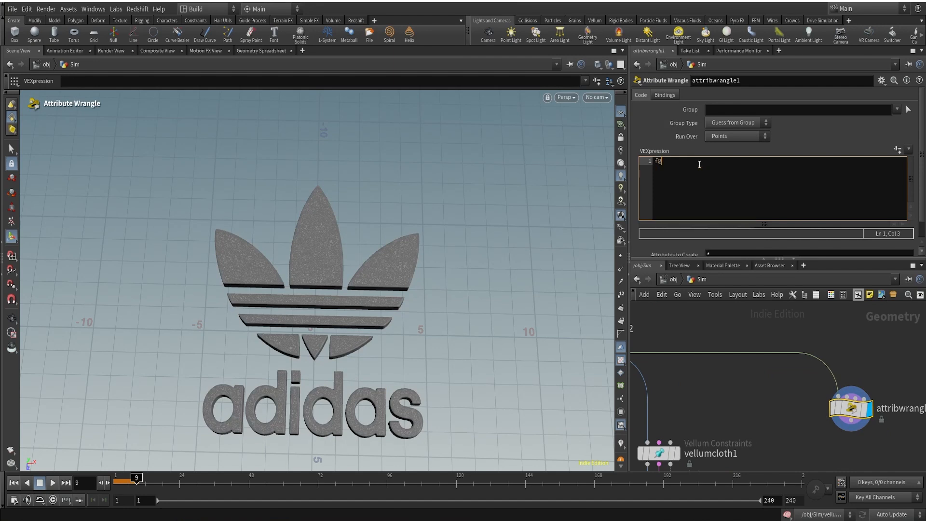
text(pressurescale = 0.005;)
click(776, 385)
click(13, 482)
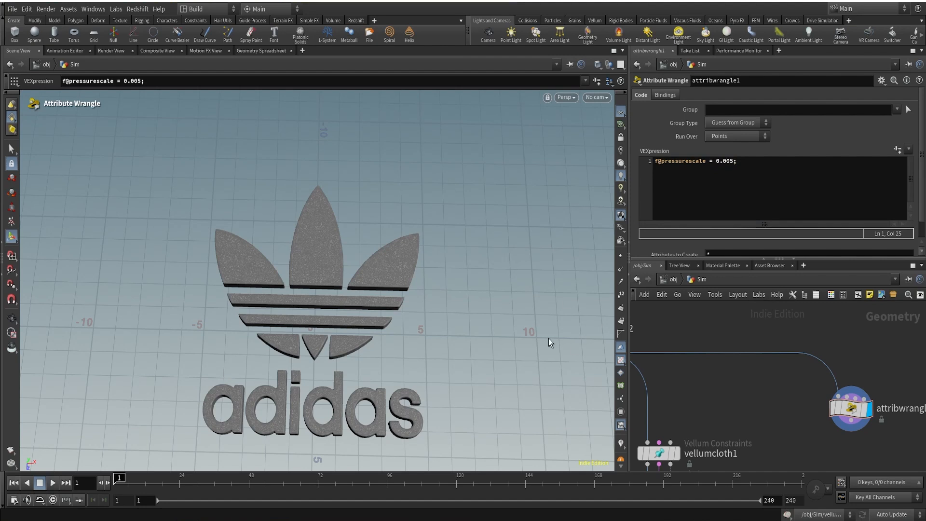
Step: Add and display a Box node in the free network area beside attribwrangle1, and show the wrangle's logo as a template
scroll(790, 415, down, 3)
middle_drag(790, 414, 697, 386)
scroll(737, 368, up, 2)
click(727, 387)
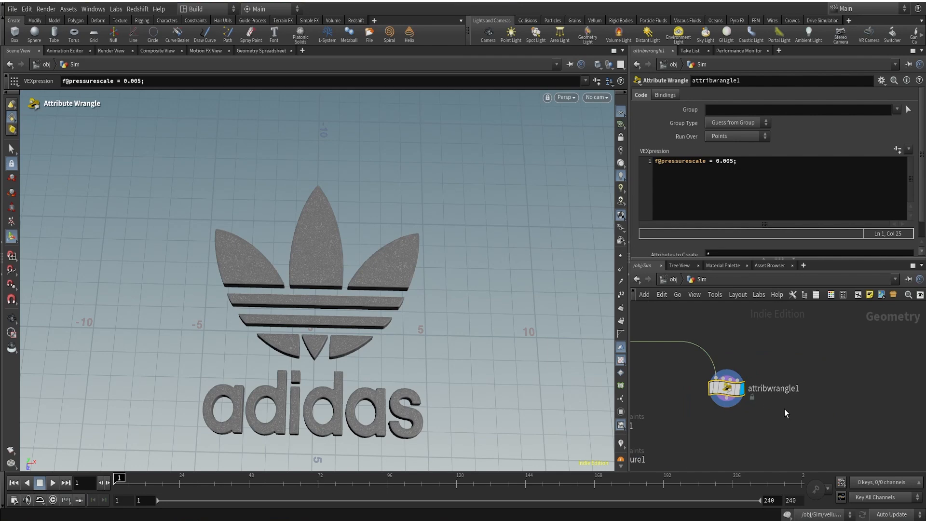
scroll(765, 415, down, 1)
click(765, 415)
key(Tab)
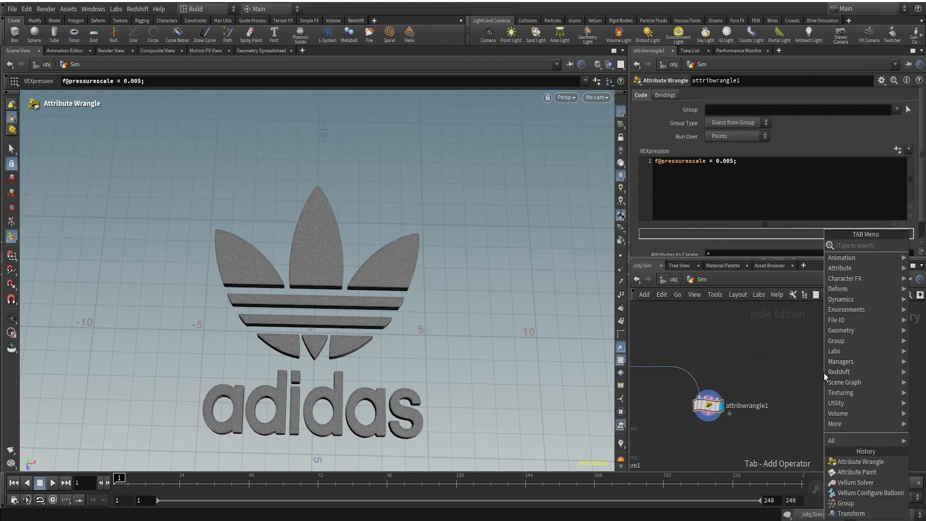
text(box)
key(Return)
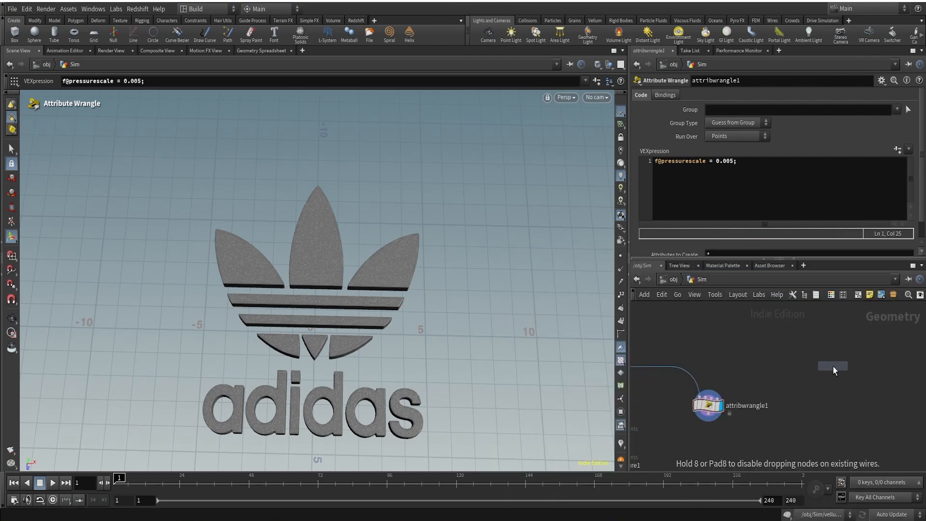
click(833, 366)
click(856, 365)
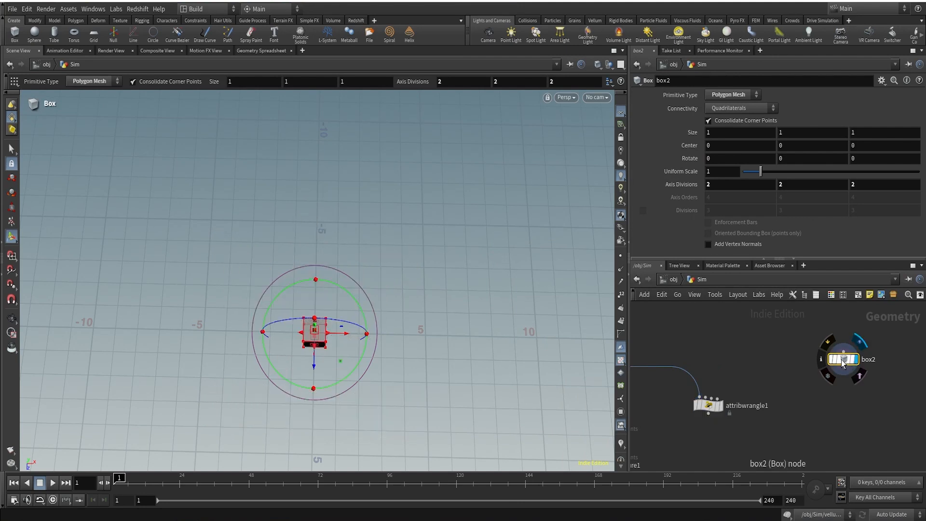
click(724, 422)
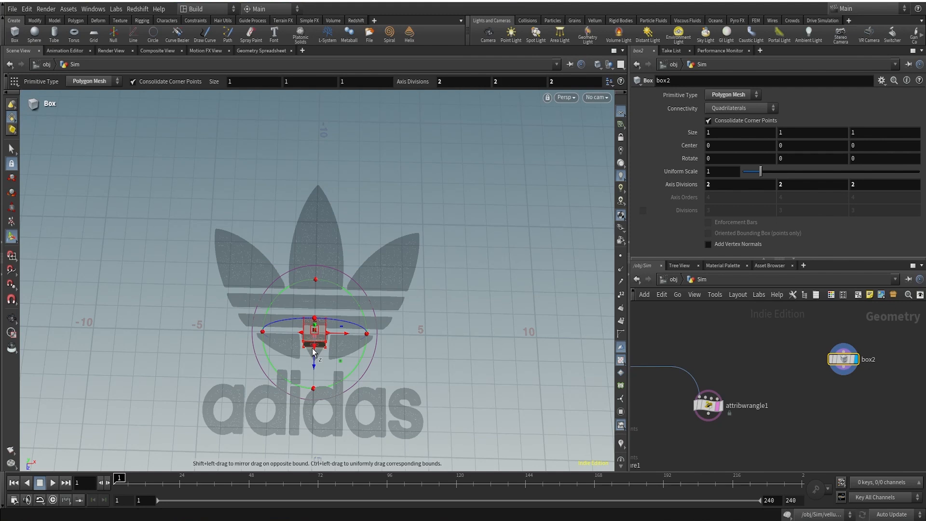
Step: Resize the box into a long thin bar, 0.56 wide in X and 15.3 long in Z
drag(313, 351, 314, 359)
drag(319, 435, 318, 477)
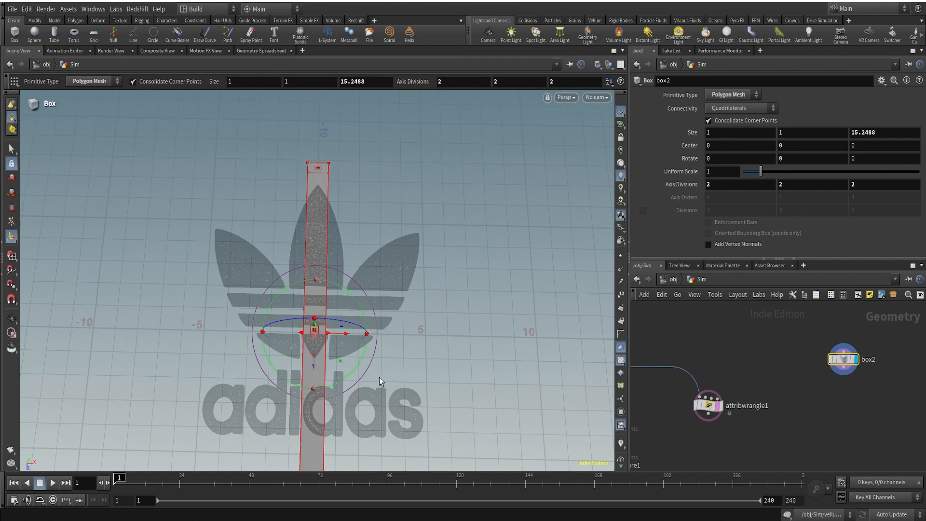
drag(327, 337, 323, 337)
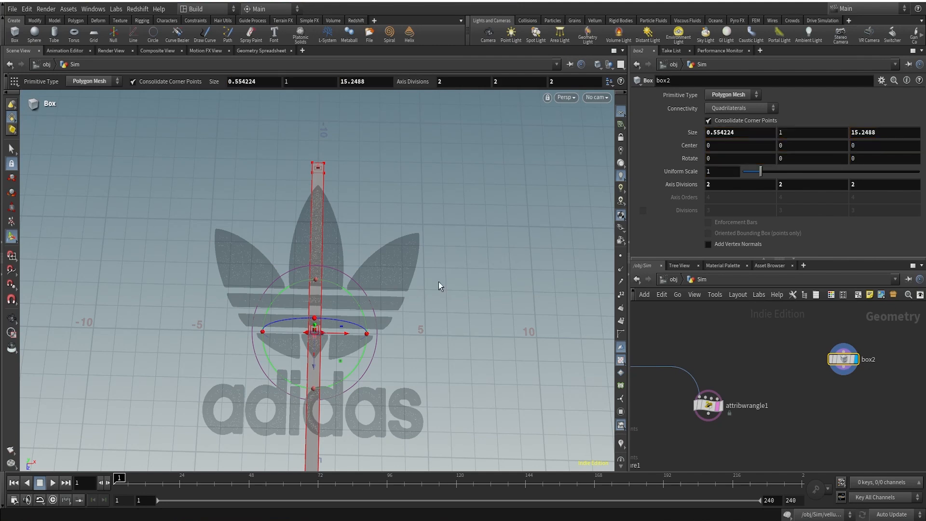
double_click(716, 132)
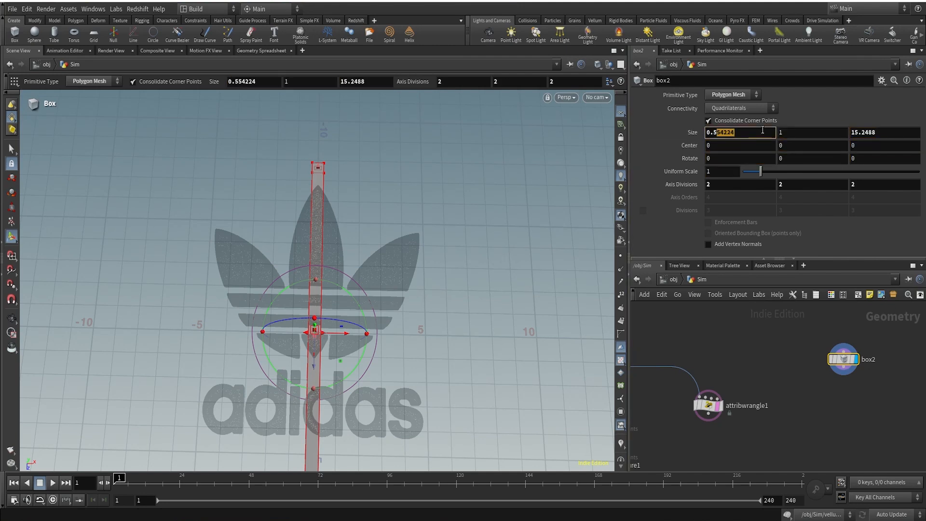
text(0.56)
key(Return)
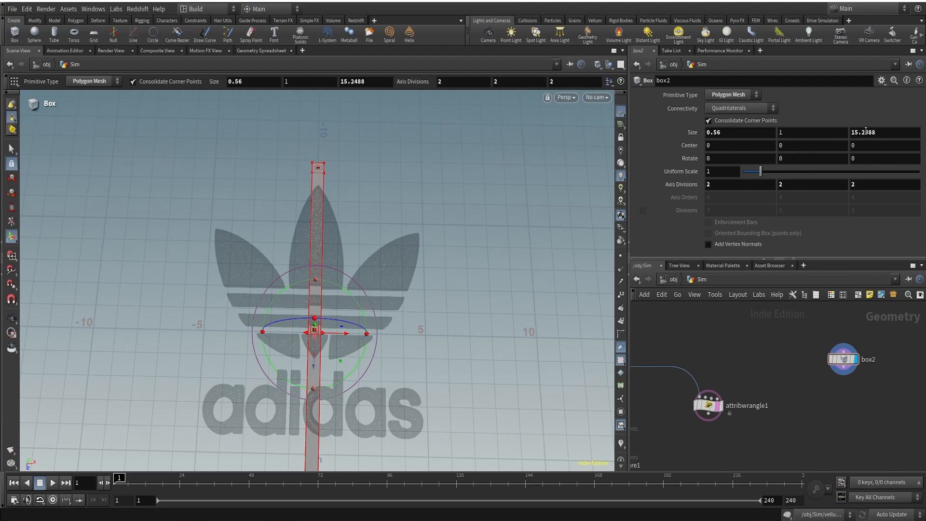
drag(861, 130, 889, 131)
text(3)
key(Return)
Step: Raise the bar to the top surface of the logo by setting its Y center to 0.94
key(Escape)
drag(311, 324, 439, 211)
drag(325, 338, 418, 288)
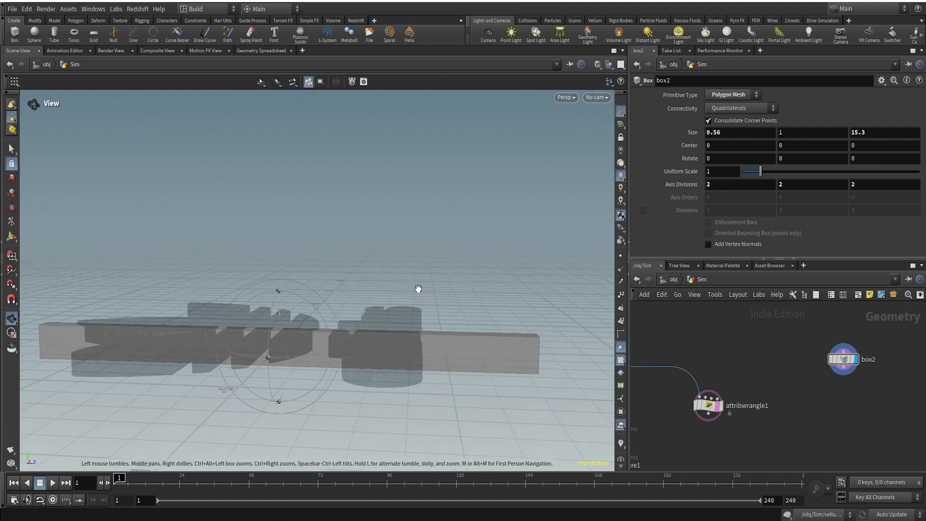
key(Return)
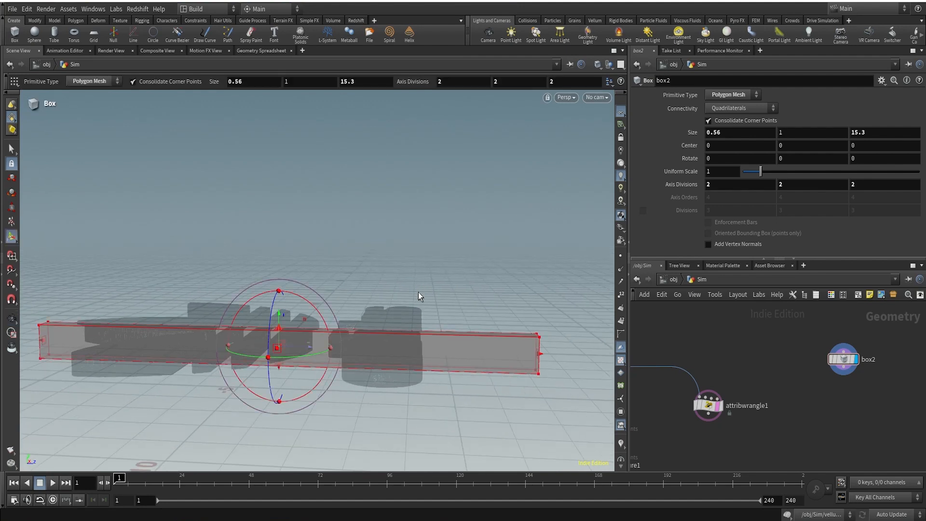
key(t)
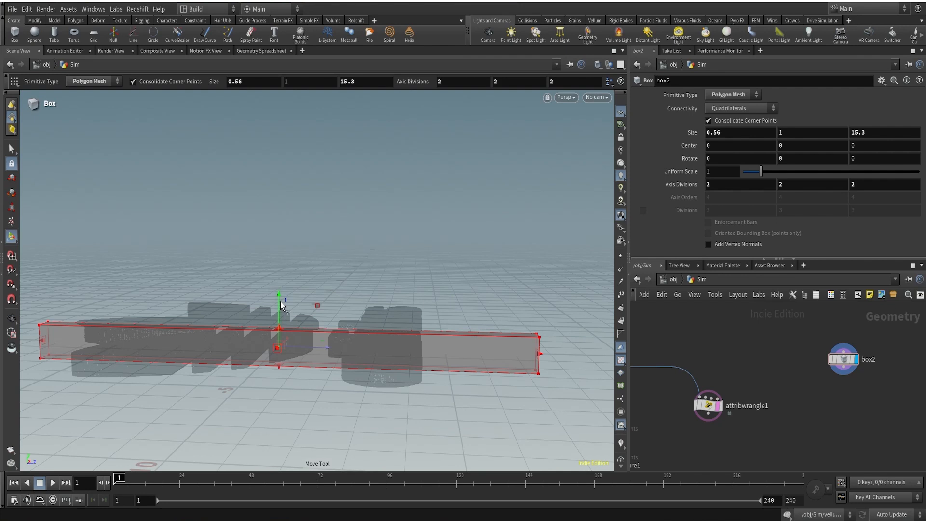
click(281, 304)
drag(279, 302, 289, 267)
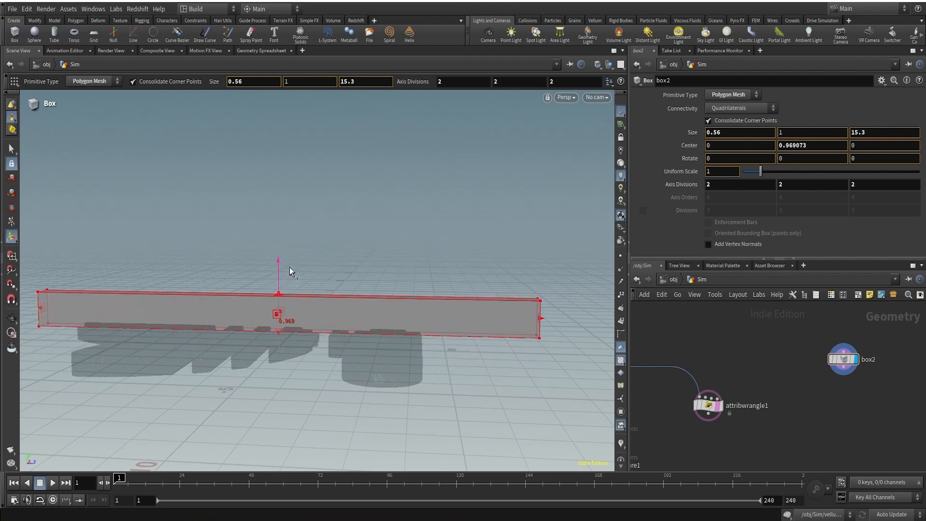
key(Escape)
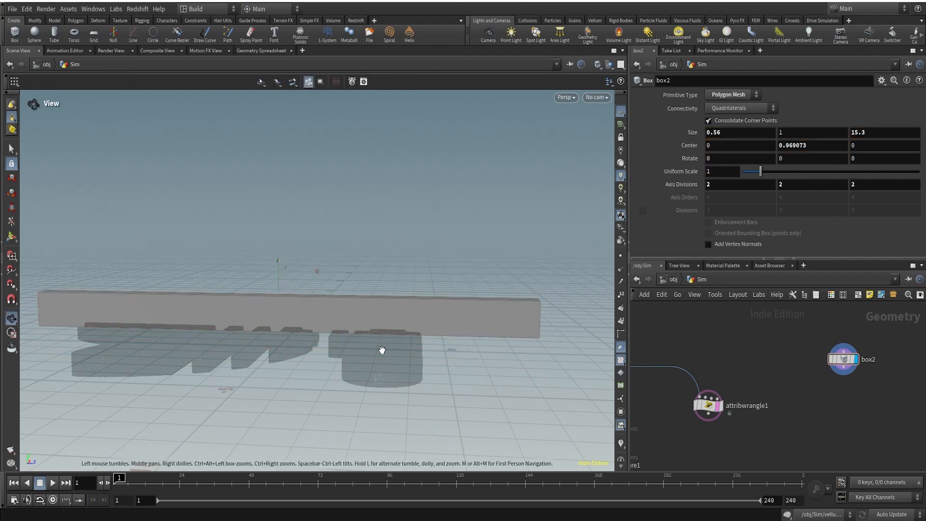
drag(382, 349, 223, 345)
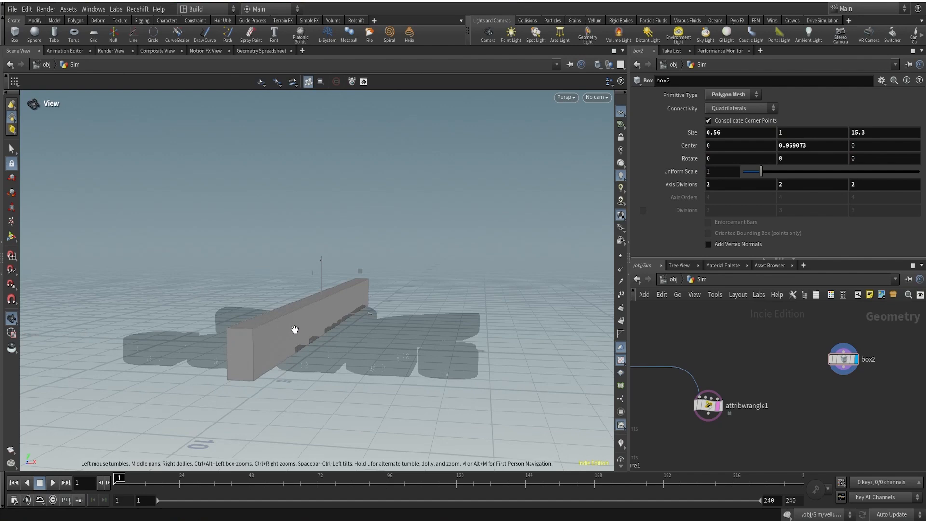
drag(294, 329, 349, 300)
key(Return)
double_click(811, 145)
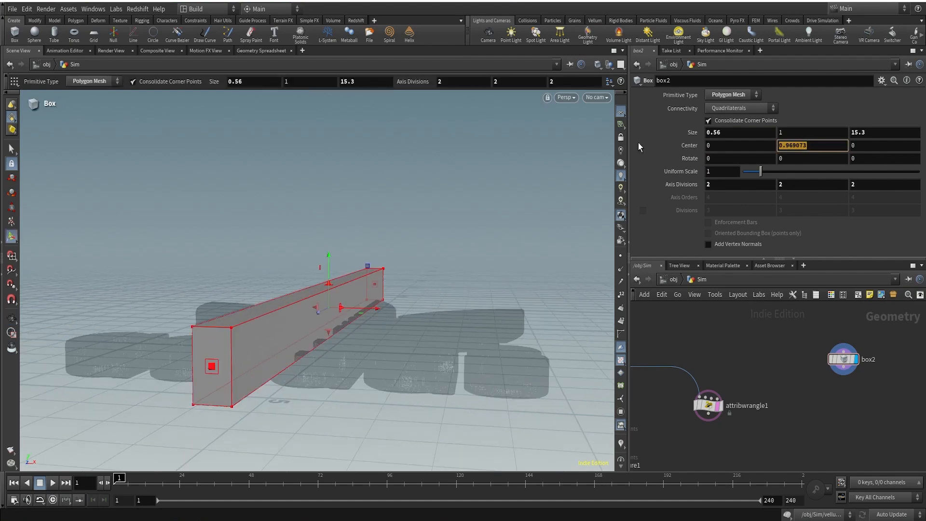
text(0.94)
Step: Inspect from several angles how the underside of the bar meets the top of the templated logo
alt+drag(256, 361, 294, 341)
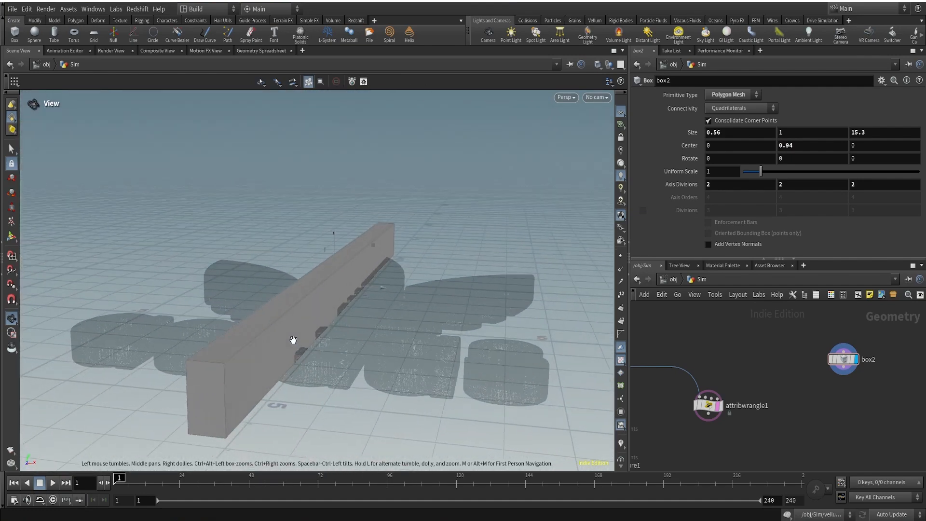
key(Return)
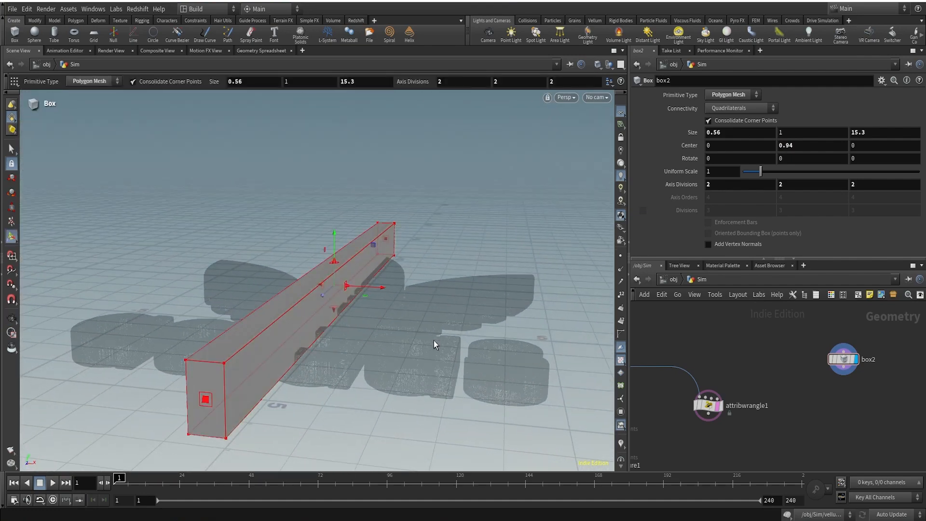
key(Escape)
drag(326, 331, 419, 312)
key(Return)
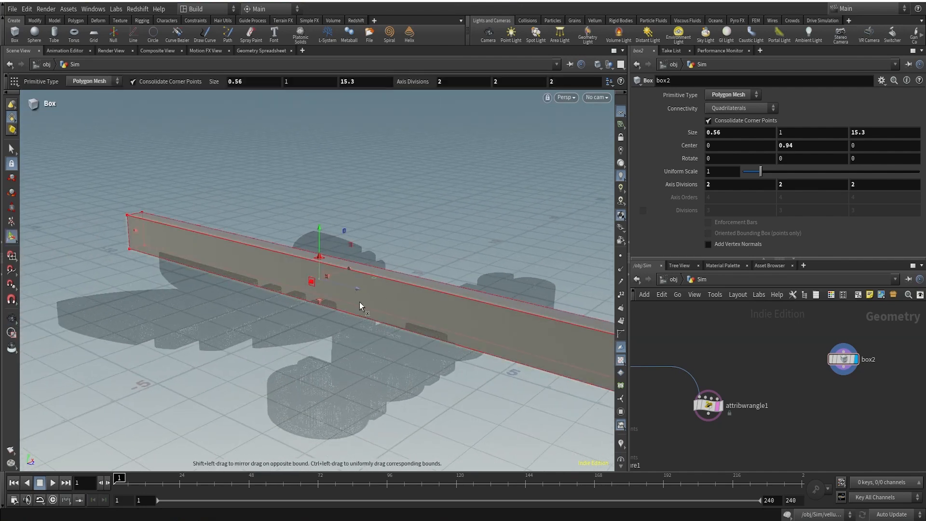
key(Escape)
drag(360, 306, 336, 284)
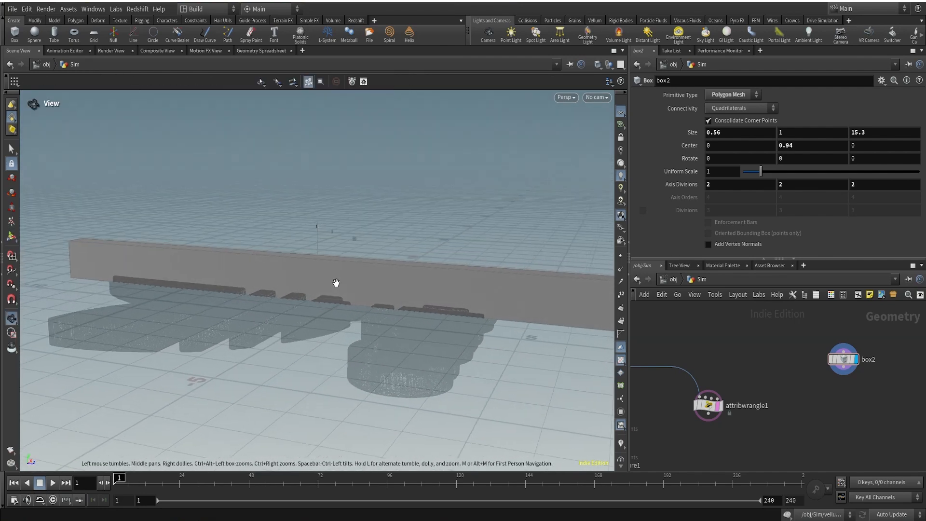
key(Return)
key(Escape)
drag(403, 308, 268, 347)
alt+right_drag(461, 295, 361, 312)
alt+drag(362, 312, 329, 351)
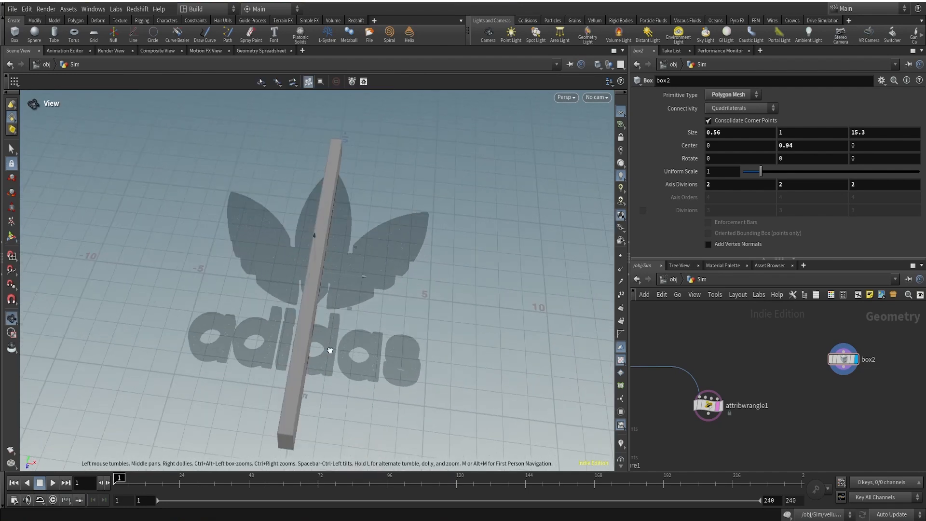
click(826, 159)
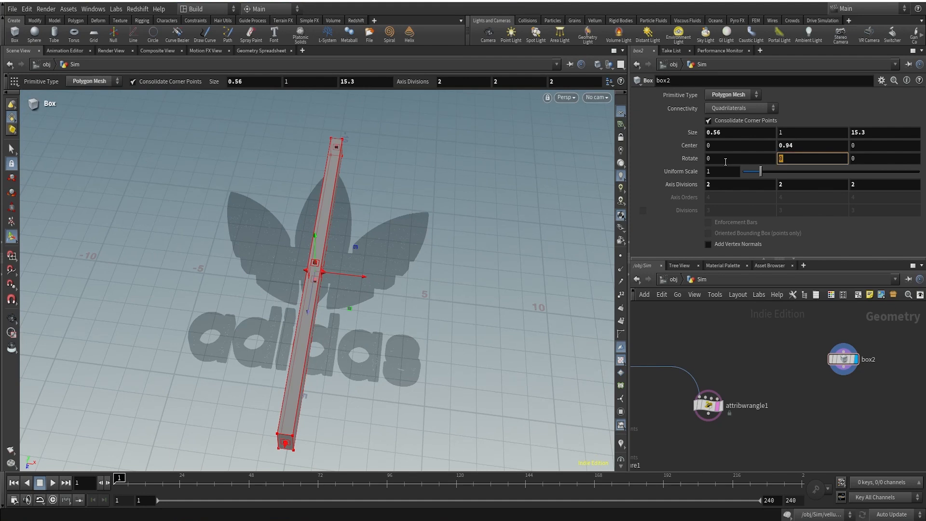
text(@Frame*3)
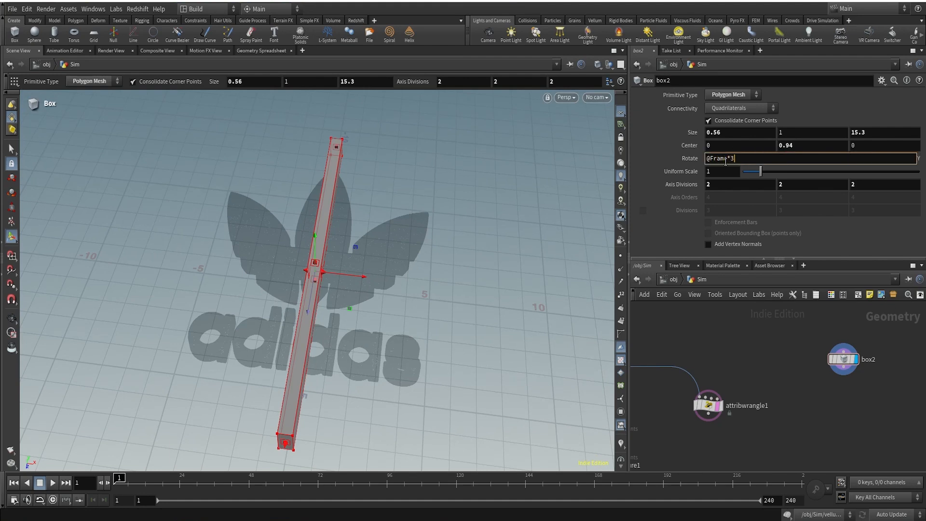
key(Return)
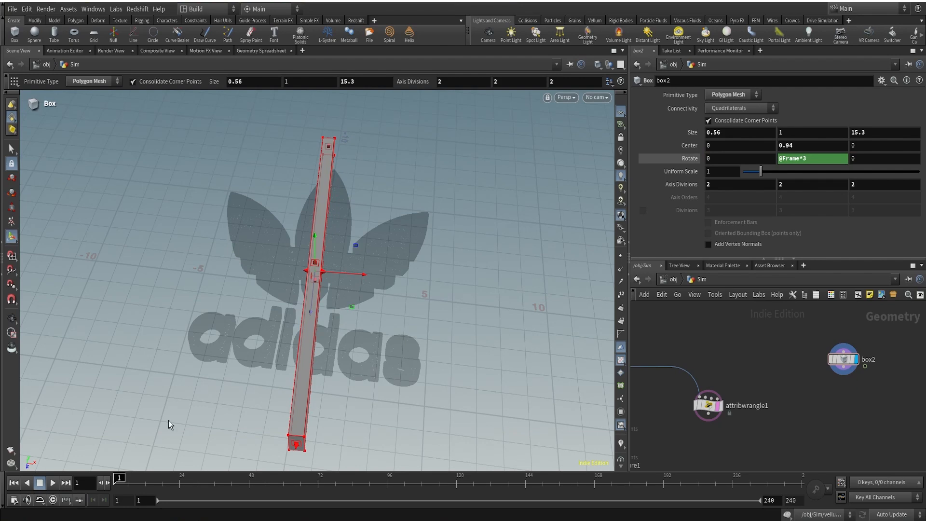
drag(124, 479, 2, 470)
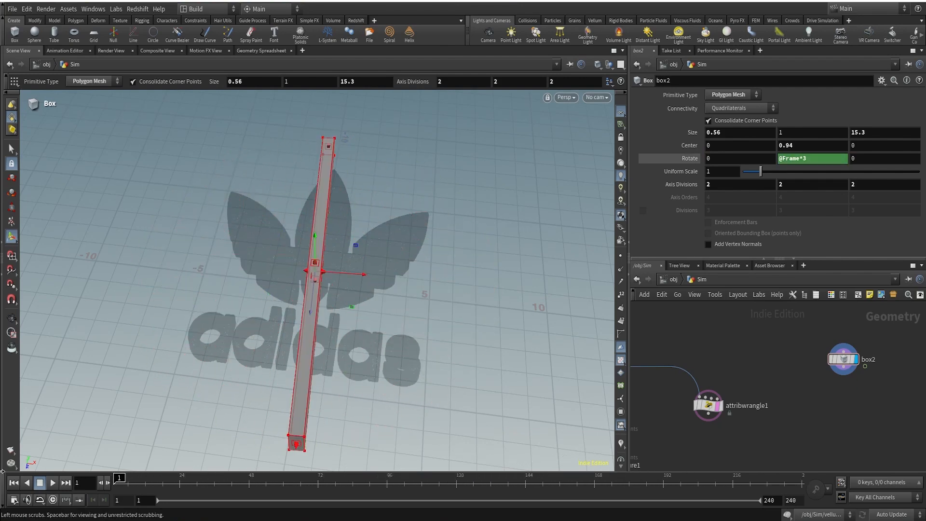
Step: Set the timeline's end frame to 150 and scrub through the bar's rotation
click(791, 500)
text(150)
key(Return)
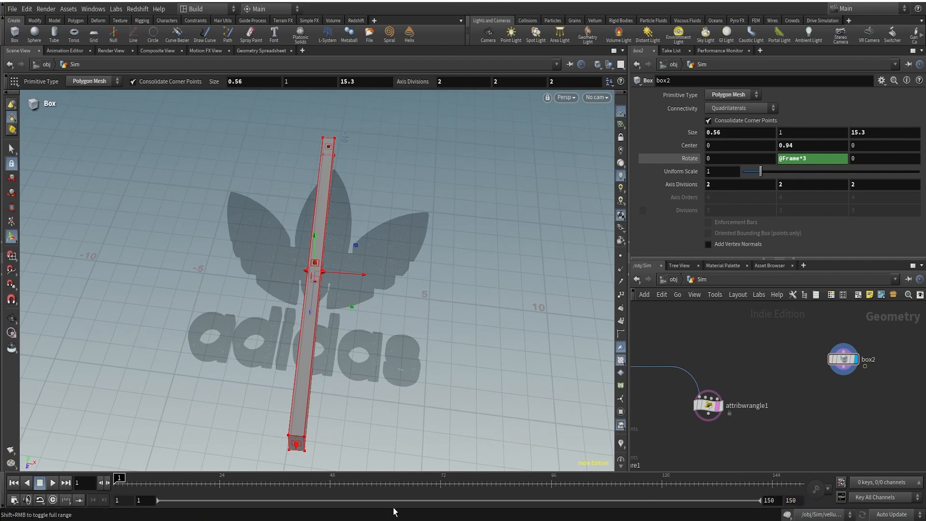
mouse_move(107, 482)
mouse_down()
mouse_move(639, 478)
mouse_move(116, 478)
mouse_up()
Step: Raise the bar's axis divisions to 32 in all three directions and check its subdivision over the logo
middle_drag(684, 187, 816, 197)
alt+drag(328, 333, 470, 258)
alt+right_drag(380, 296, 343, 359)
drag(371, 344, 320, 314)
alt+right_drag(400, 299, 415, 282)
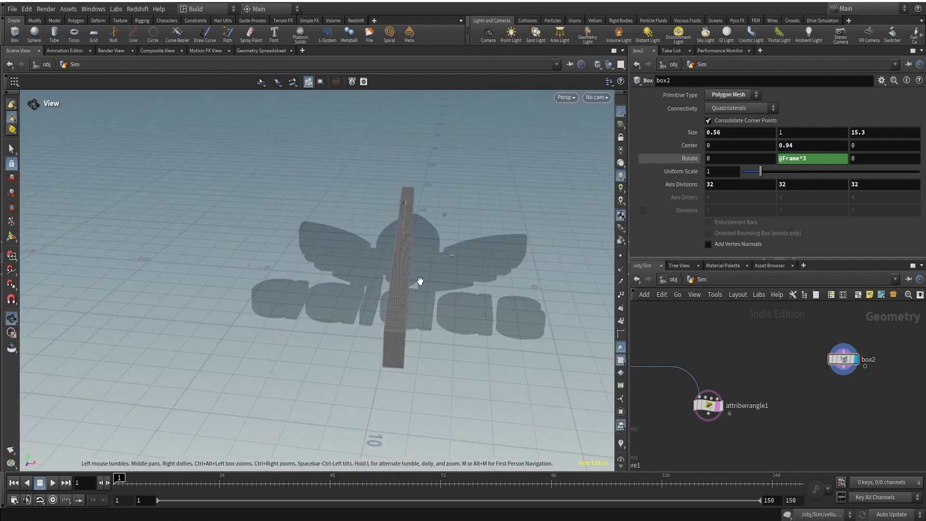
alt+drag(416, 282, 330, 287)
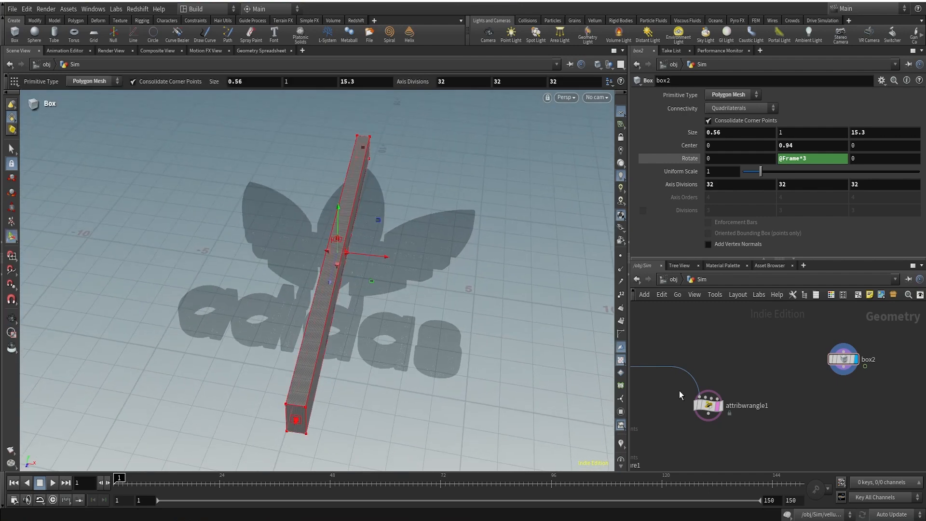
Step: Duplicate attribwrangle1 below box2 and connect the box output to the copy's first input
mouse_move(697, 407)
alt+drag(703, 409, 843, 409)
drag(843, 367, 838, 395)
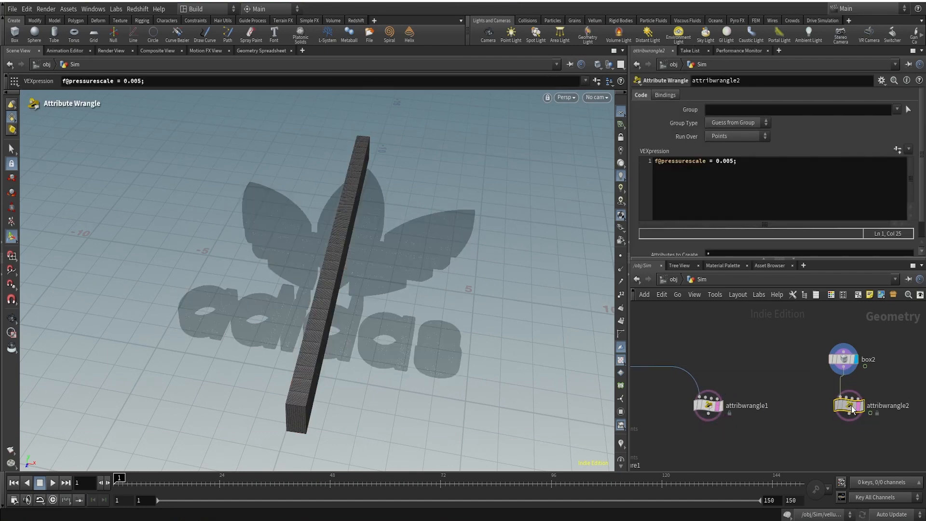
Step: Set pressurescale to 1 in the copied wrangle's expression and turn off the template display of both wrangles
drag(734, 162, 716, 163)
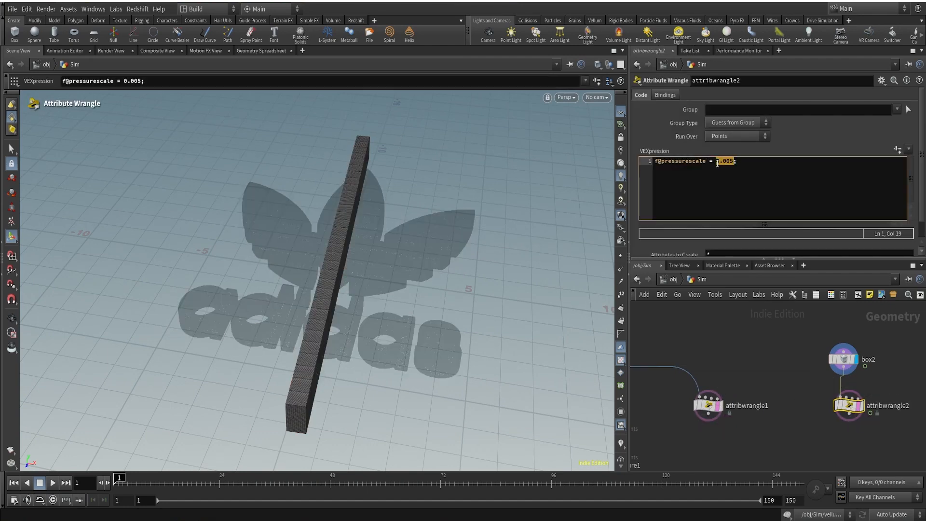
text(1)
click(767, 424)
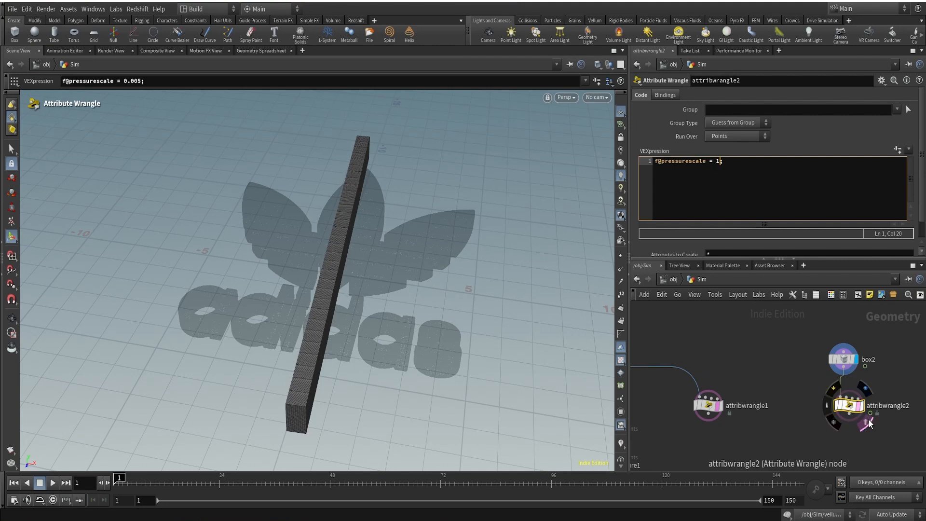
click(864, 424)
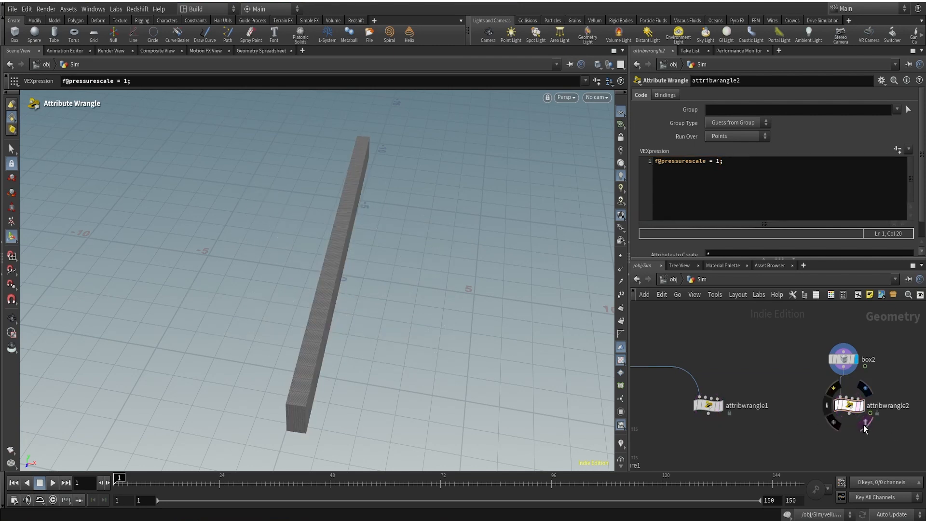
Step: Display the output of attribwrangle2, and switch the display back to attribwrangle1 to show the logo
click(865, 389)
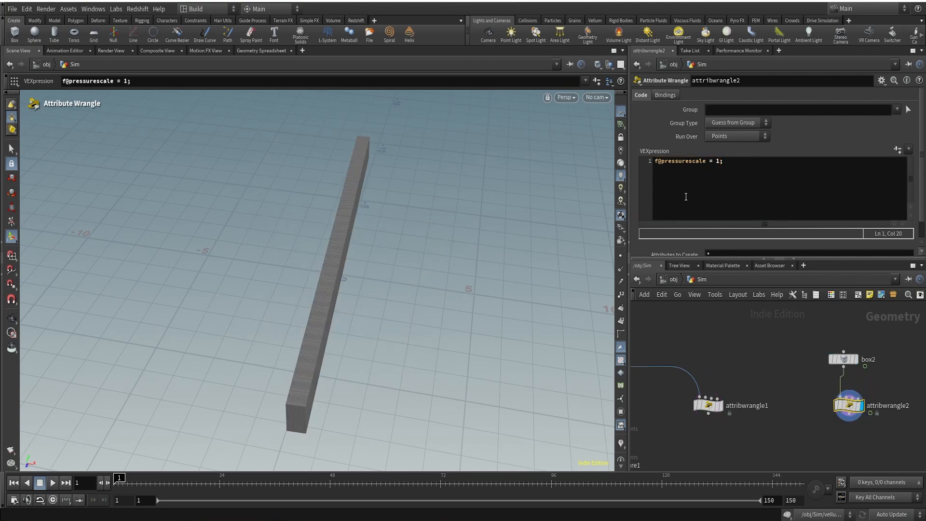
click(724, 388)
middle_drag(665, 409, 751, 409)
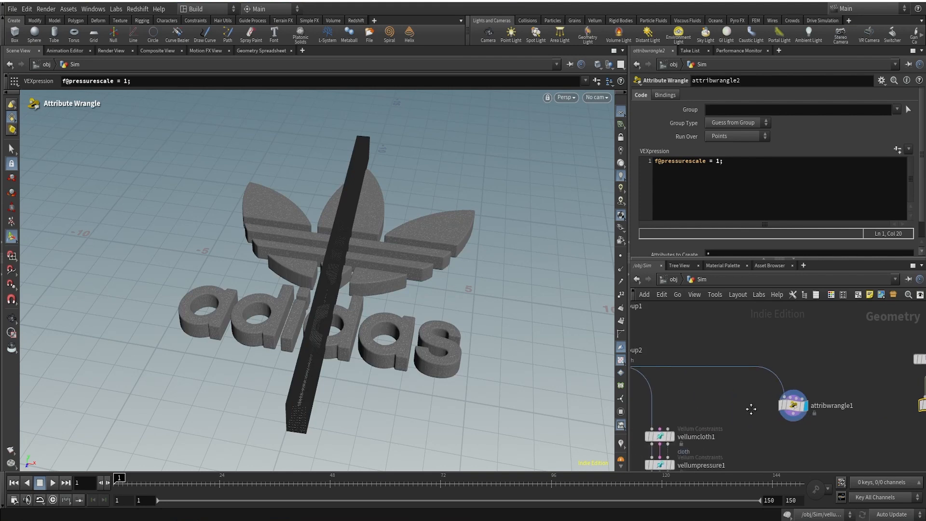
middle_drag(682, 390, 793, 402)
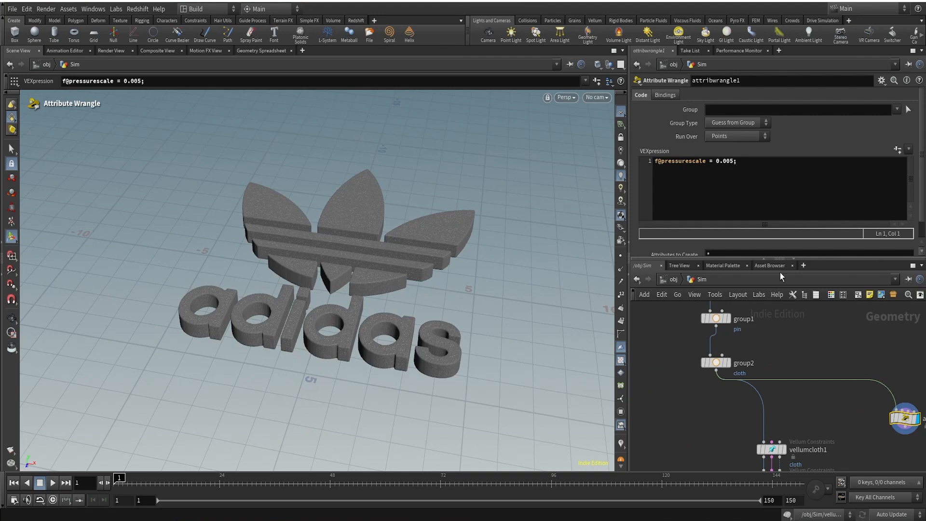
Step: Add an Attribute Transfer node below attribwrangle1 and attribwrangle2
scroll(798, 322, down, 4)
middle_drag(817, 379, 738, 354)
scroll(780, 375, up, 1)
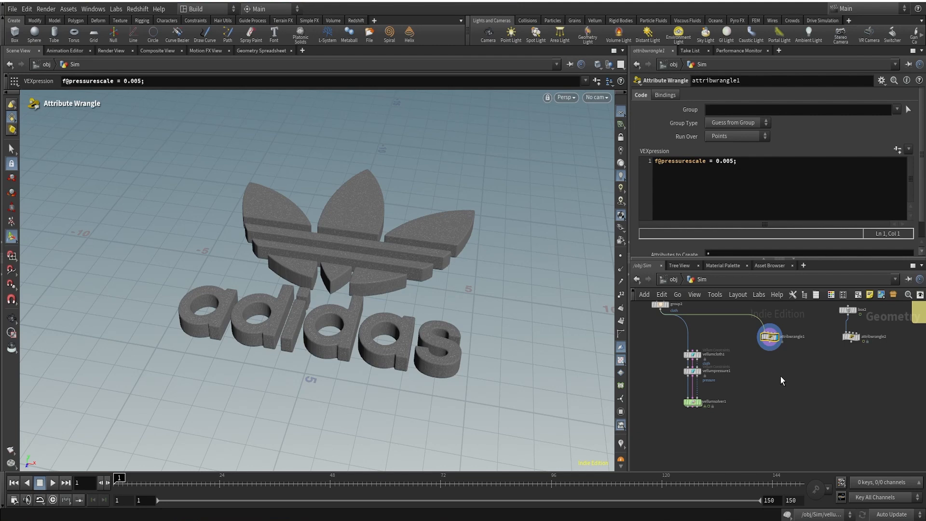
scroll(777, 360, up, 2)
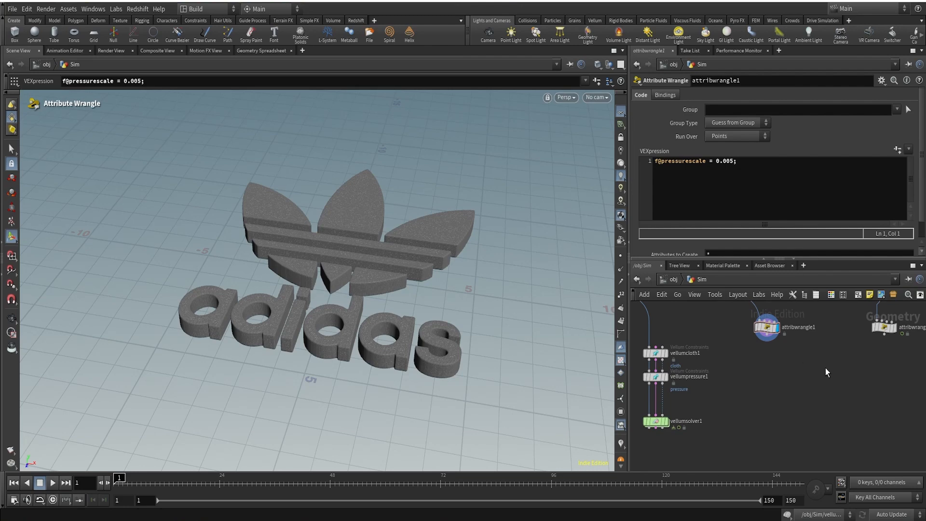
middle_drag(829, 368, 772, 387)
click(771, 391)
key(Tab)
text(atr)
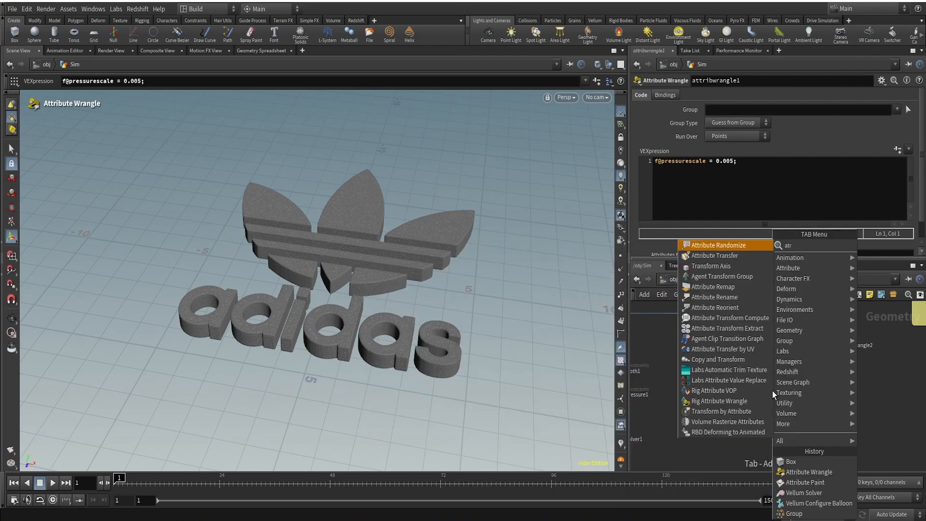
text(ansfer)
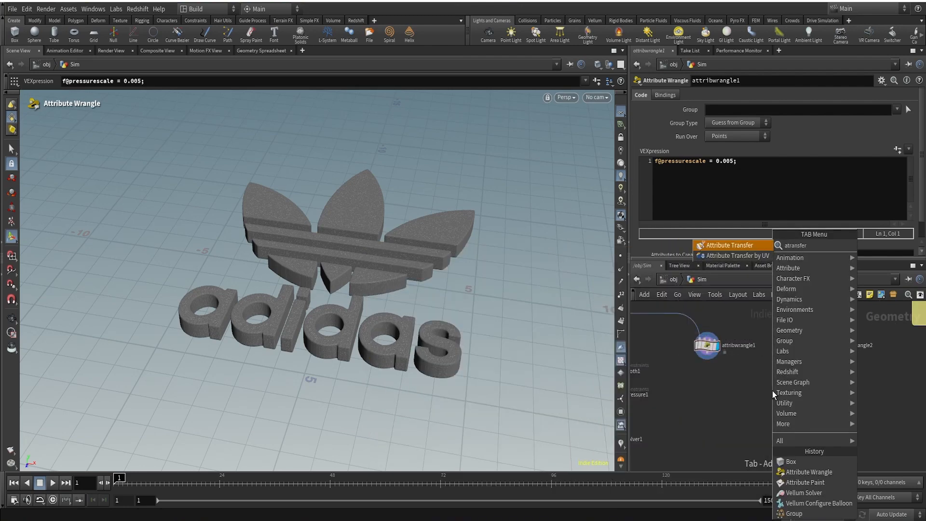
key(Return)
click(771, 415)
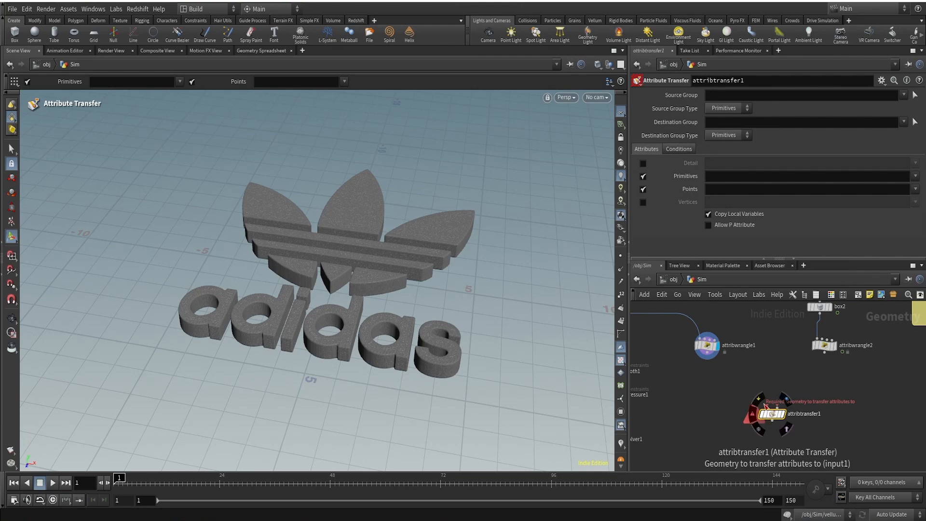
Step: Connect attribwrangle1 to the Attribute Transfer's first input and attribwrangle2 to its second, and display the transfer node
drag(765, 406, 704, 354)
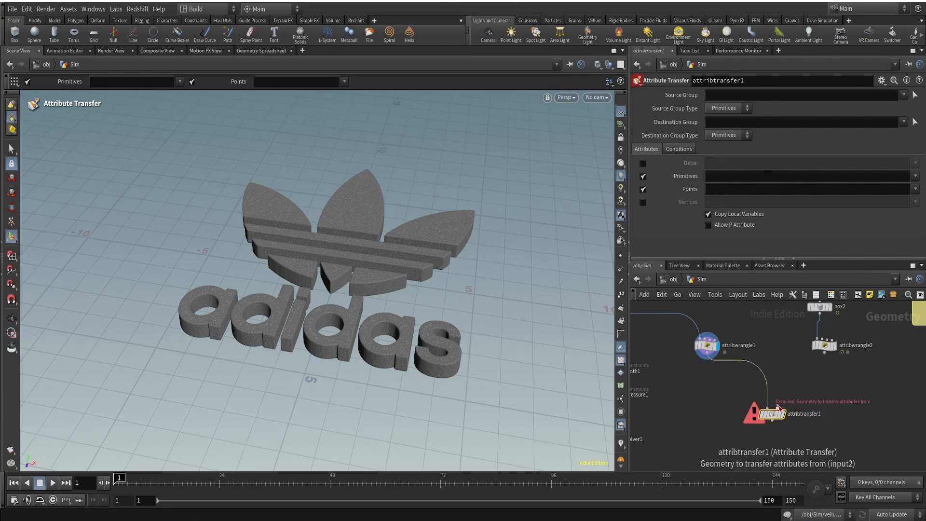
drag(778, 407, 823, 354)
scroll(806, 403, up, 3)
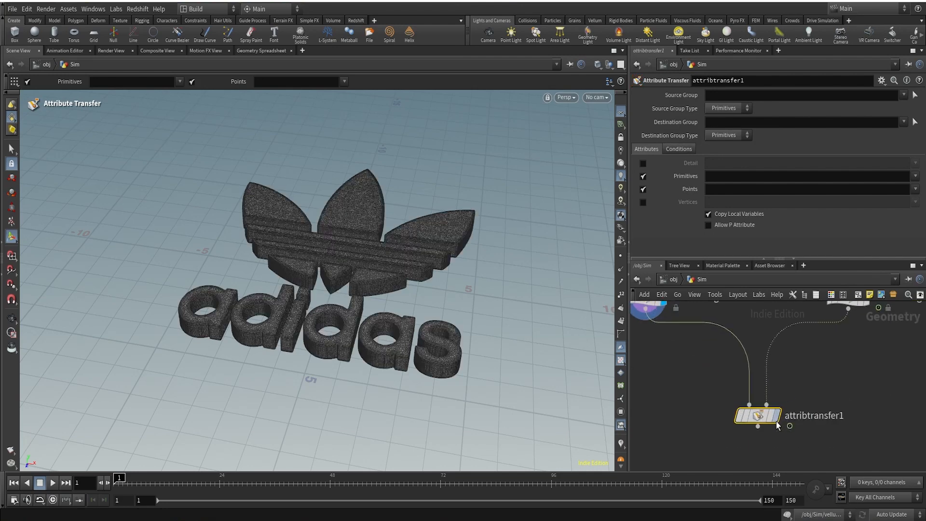
click(775, 416)
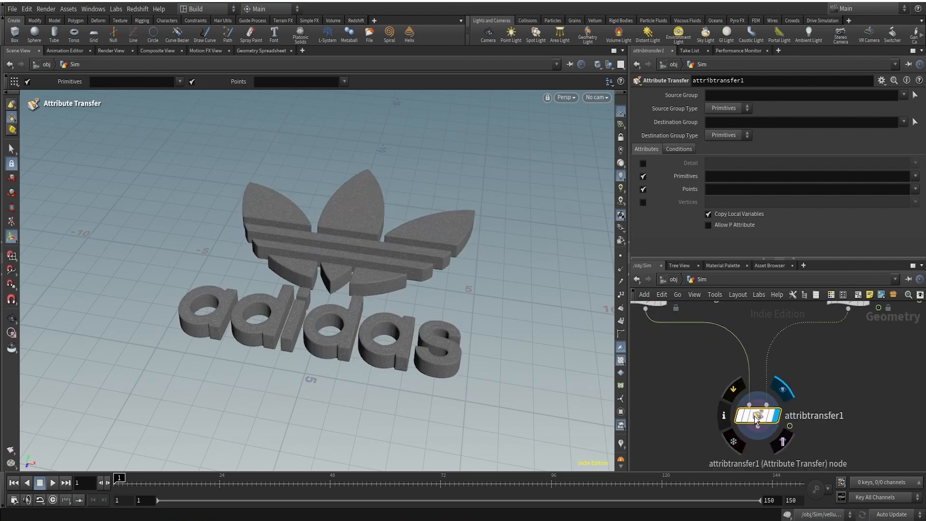
Step: Disable primitive attributes on the Attribute Transfer and set its point attributes to pressurescale
click(642, 176)
click(915, 189)
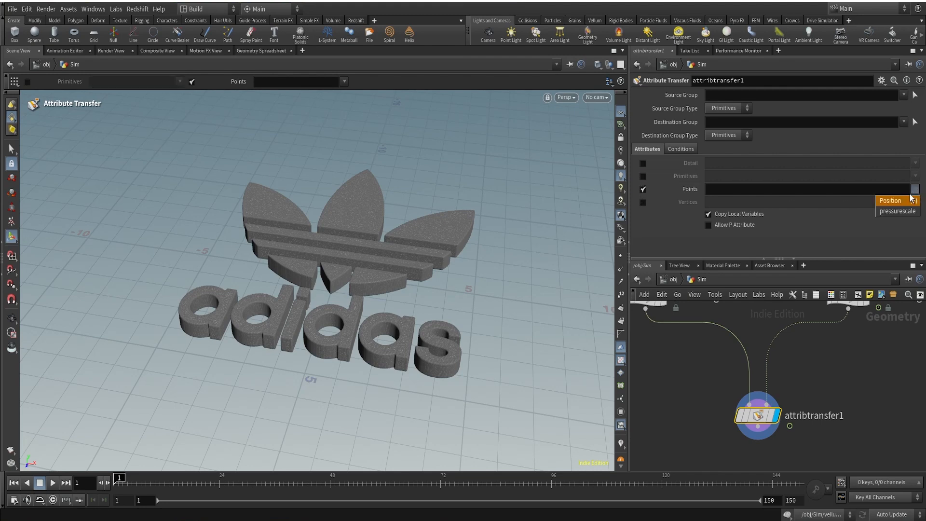
click(897, 211)
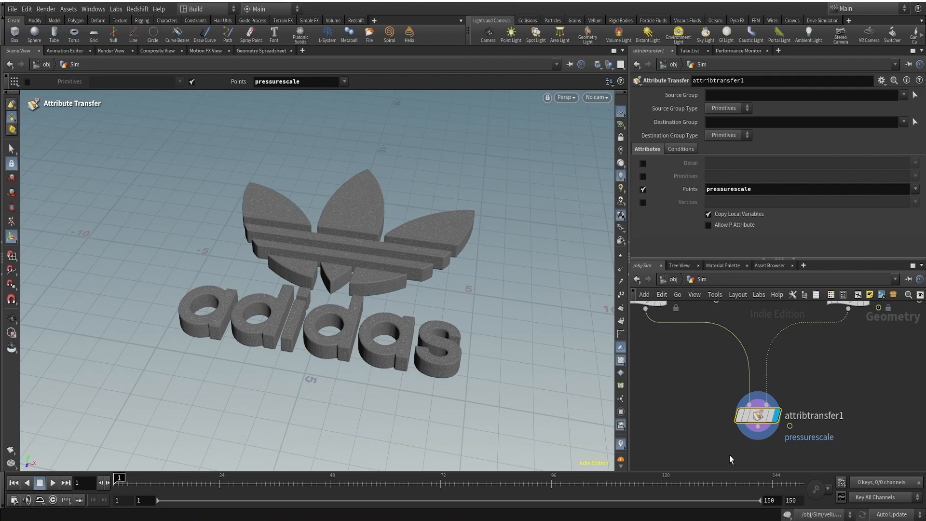
Step: Check the pressurescale visualizer and the Attribute Transfer's condition settings
click(621, 443)
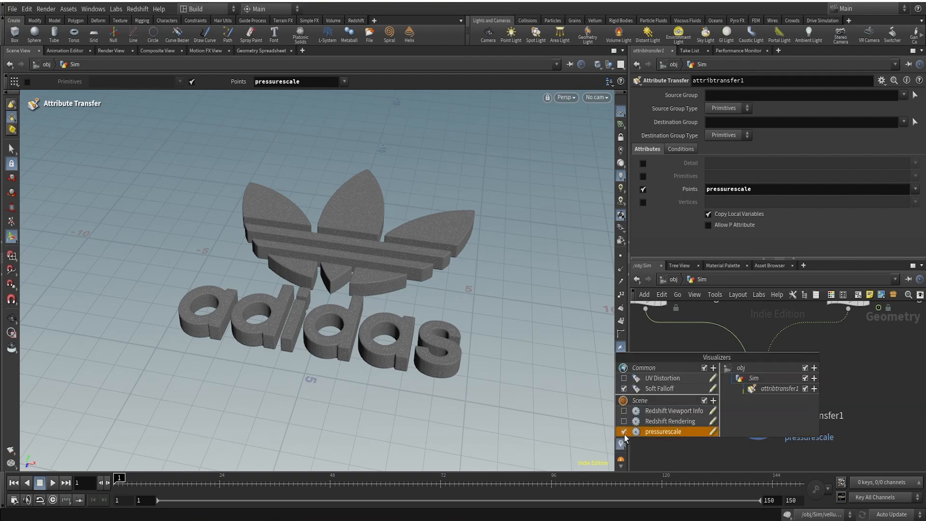
click(702, 460)
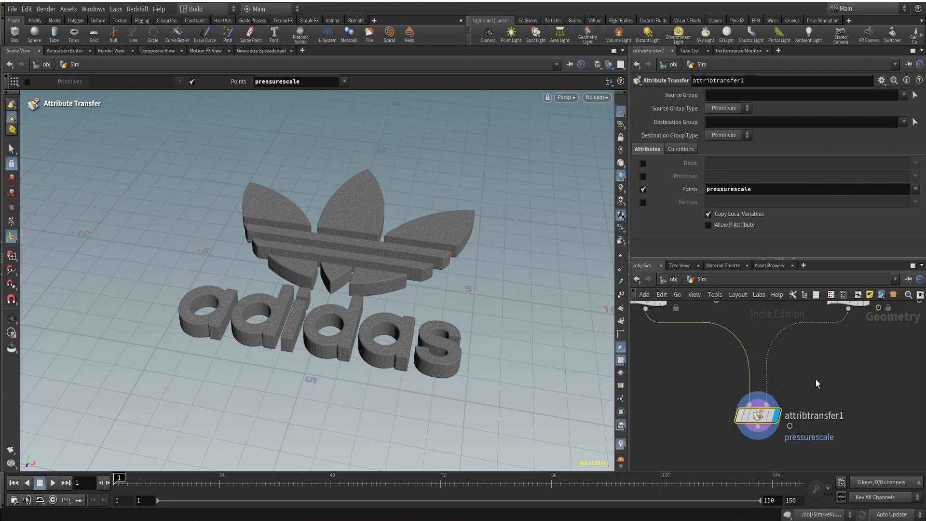
click(686, 149)
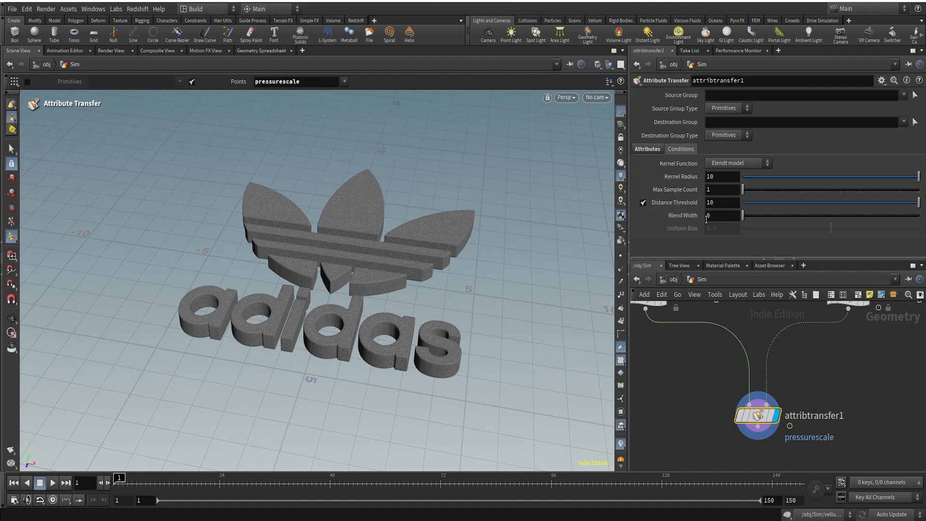
click(683, 369)
Step: Scrub the timeline to frame 20 and reload the scene viewer to refresh the logo display
click(11, 150)
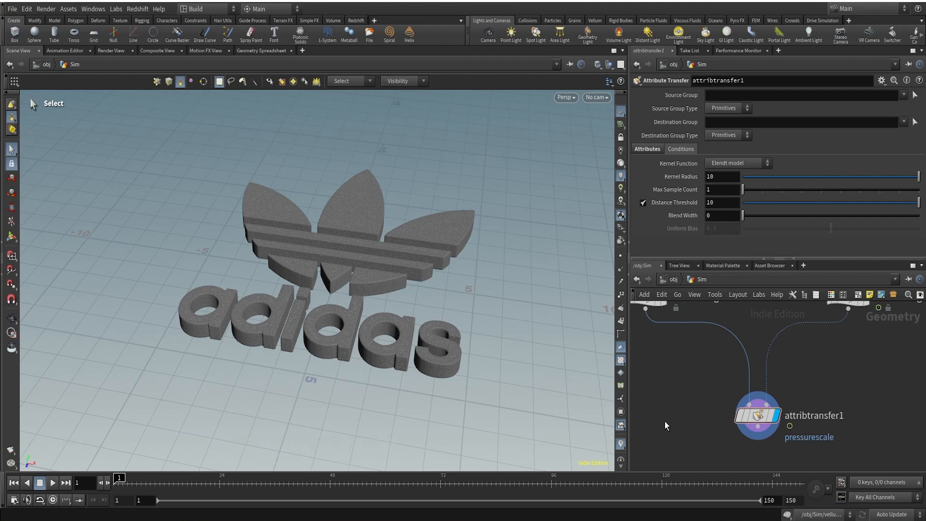
mouse_move(130, 477)
mouse_down()
mouse_move(168, 481)
mouse_move(148, 487)
mouse_move(288, 478)
mouse_move(206, 474)
mouse_up()
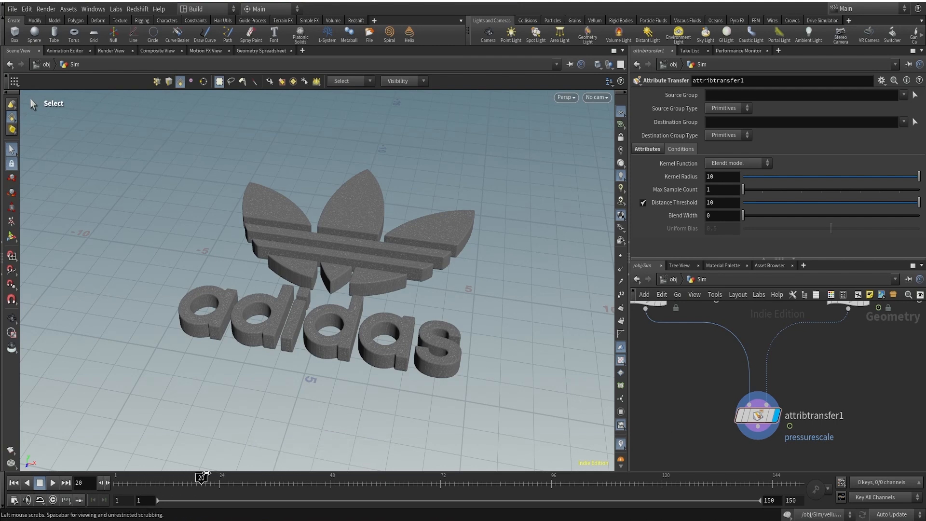
click(115, 9)
click(119, 48)
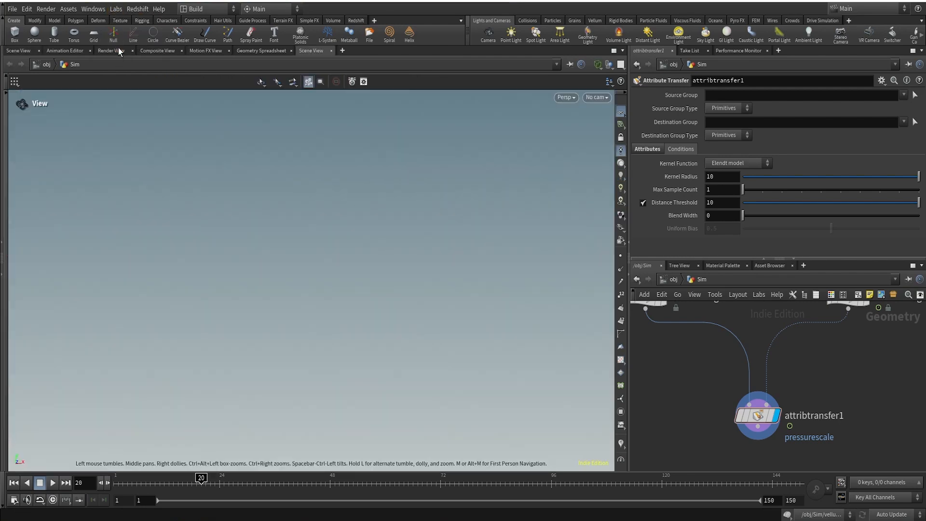
scroll(341, 302, up, 5)
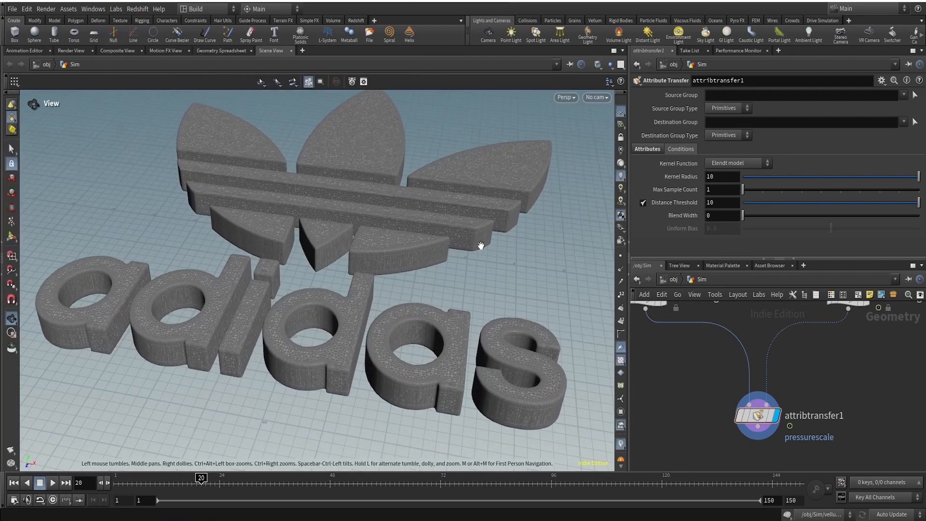
Step: Examine attribtransfer1's node info for the pressurescale point attribute and review its attribute settings
click(621, 444)
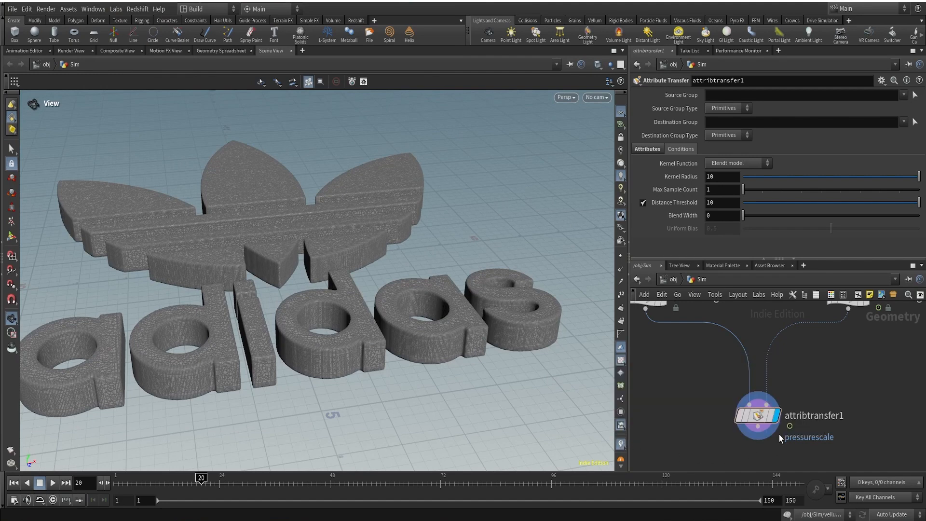
mouse_move(772, 425)
click(723, 414)
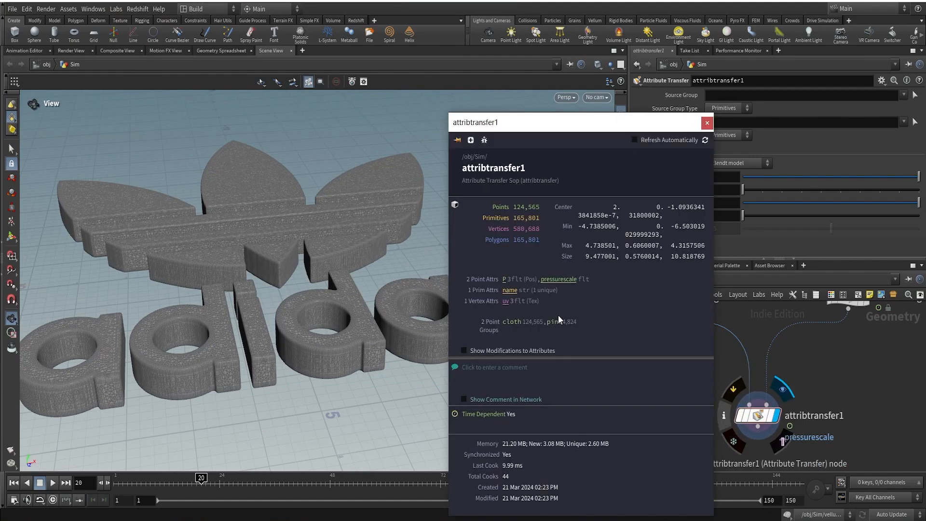
click(565, 281)
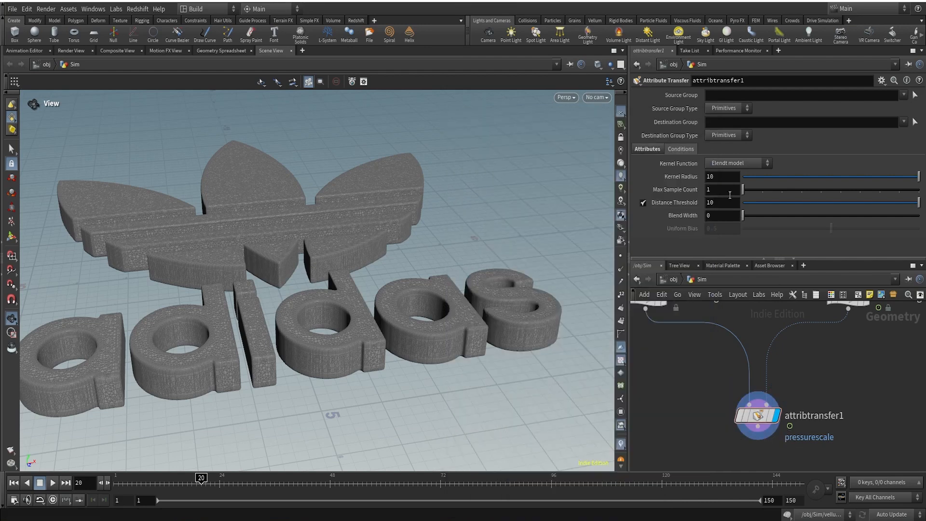
click(646, 148)
Step: Review the pressurescale expressions in attribwrangle2 and attribwrangle1
scroll(867, 371, down, 4)
middle_drag(892, 376, 830, 383)
scroll(806, 354, up, 2)
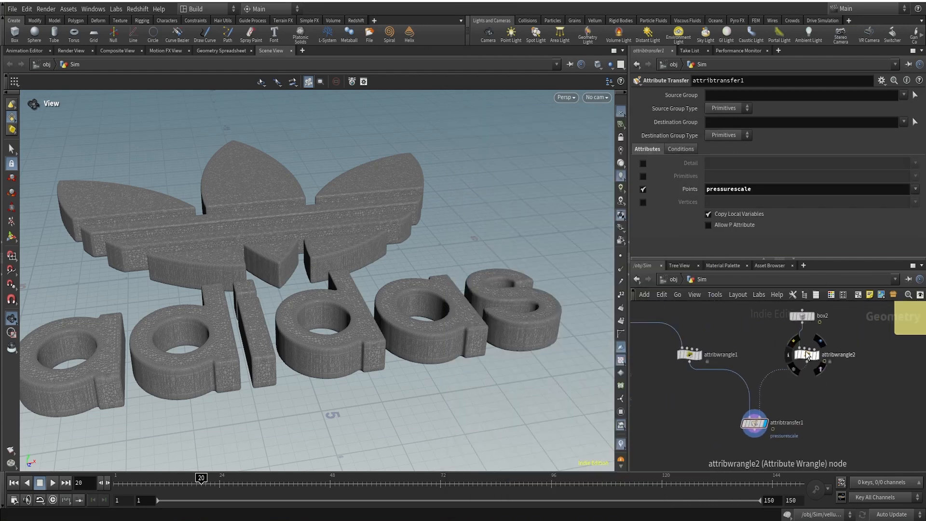
click(808, 357)
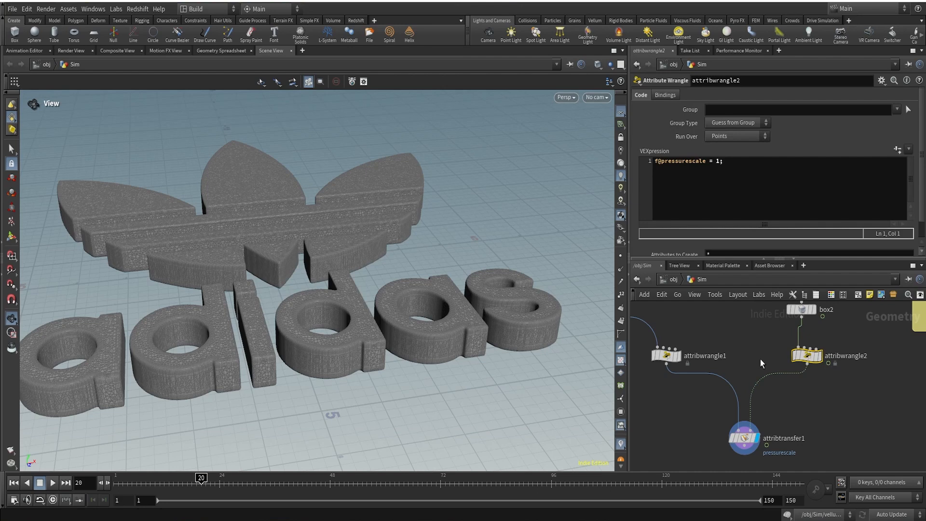
click(665, 356)
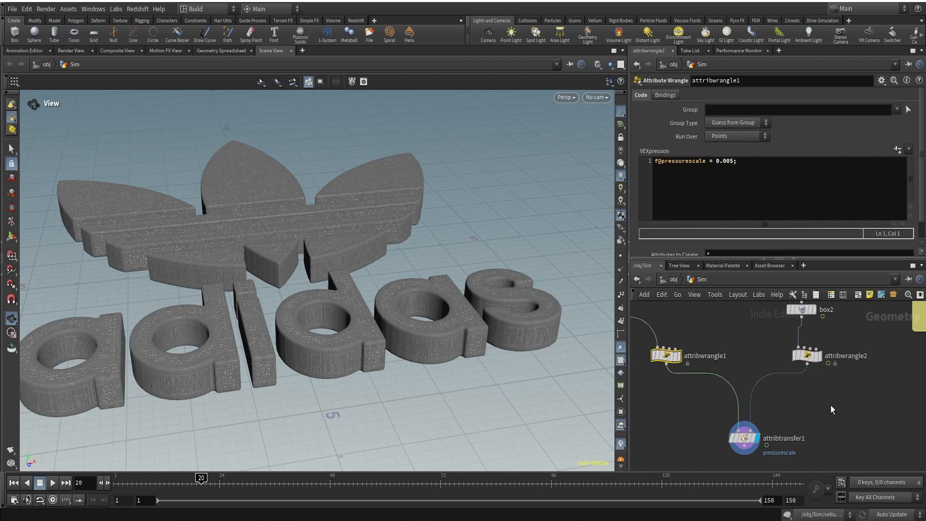
Step: Set the pressurescale visualizer's minimum ramp value to 0.005
click(624, 447)
click(717, 432)
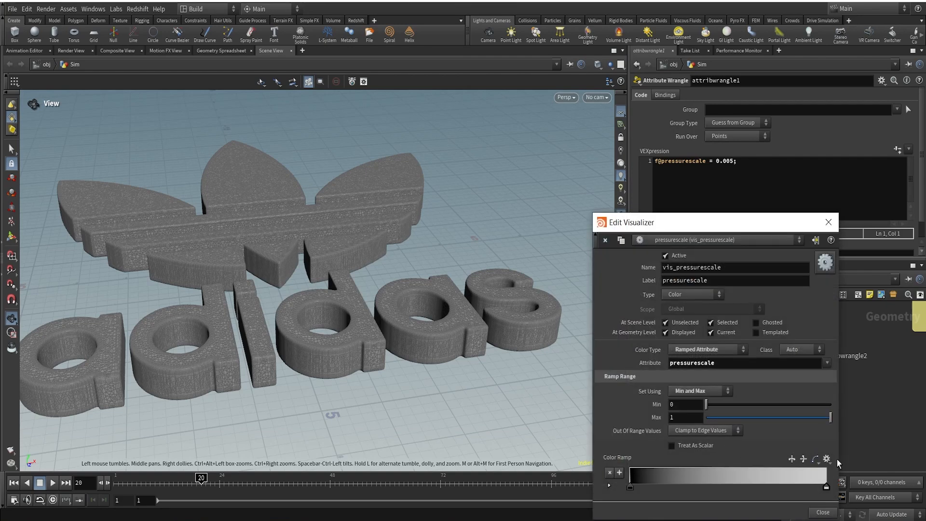
click(686, 405)
key(Return)
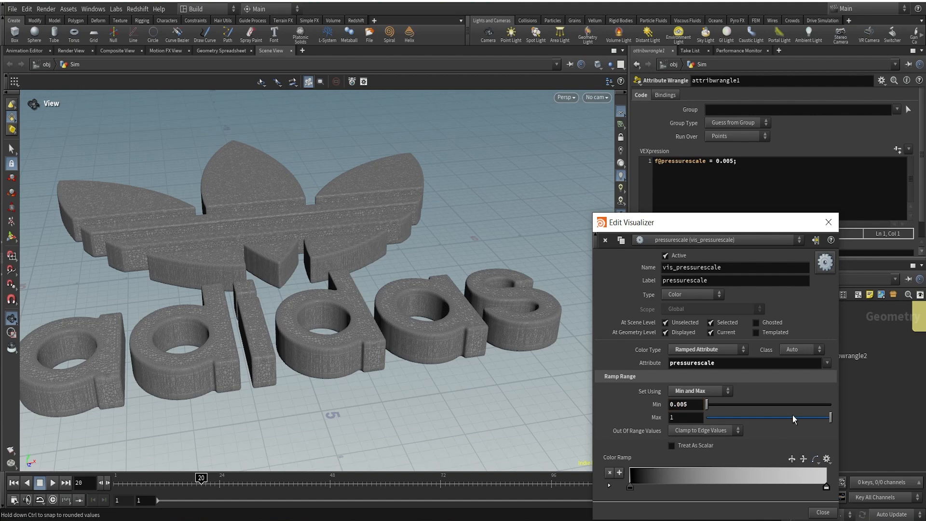
click(828, 222)
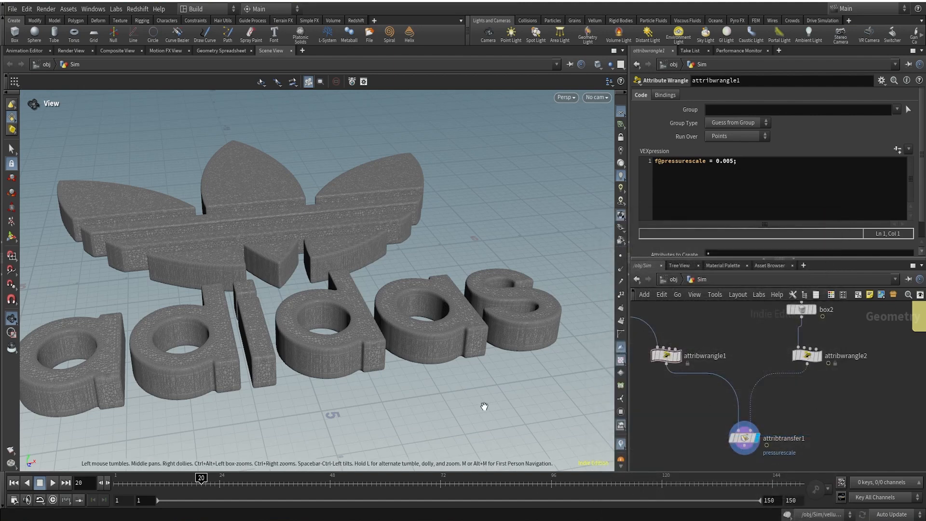
Step: Change the pressurescale visualizer's type from Color to Marker
click(624, 448)
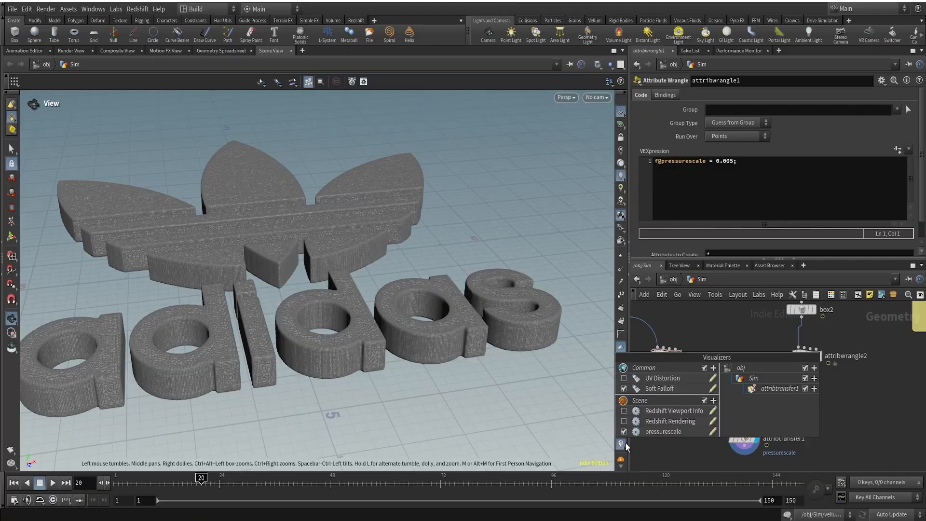
click(712, 432)
click(685, 294)
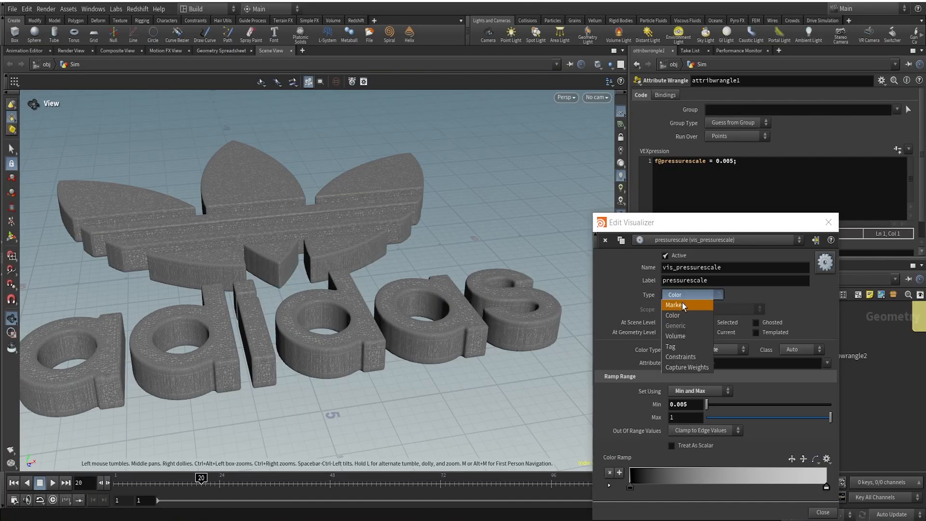
click(682, 303)
click(827, 223)
Step: Inspect the pressurescale markers up close across the logo's letters and check the attribtransfer1 node
scroll(459, 304, up, 10)
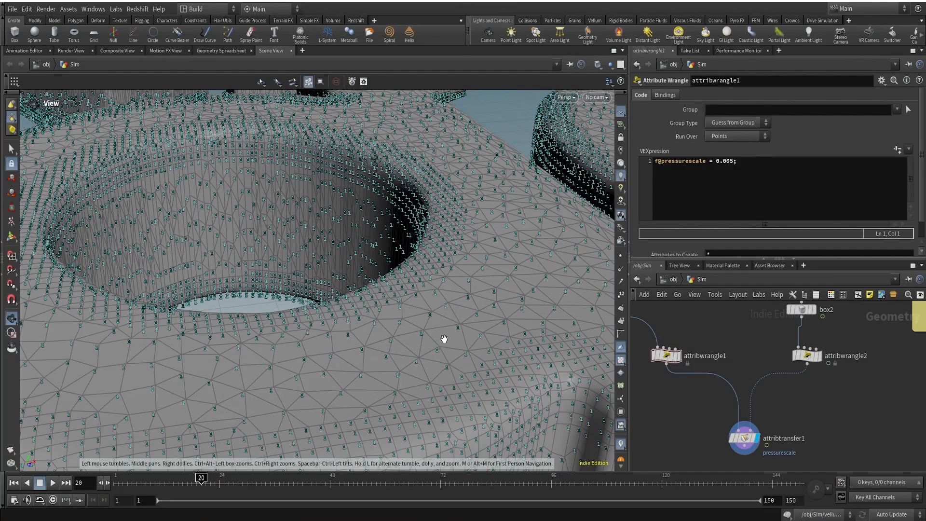
drag(444, 339, 246, 299)
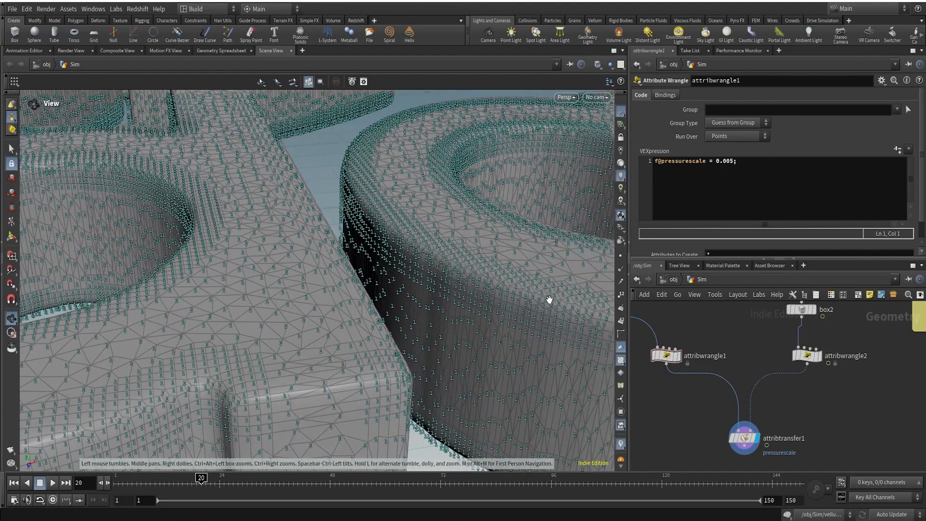
drag(549, 299, 173, 302)
drag(401, 304, 85, 314)
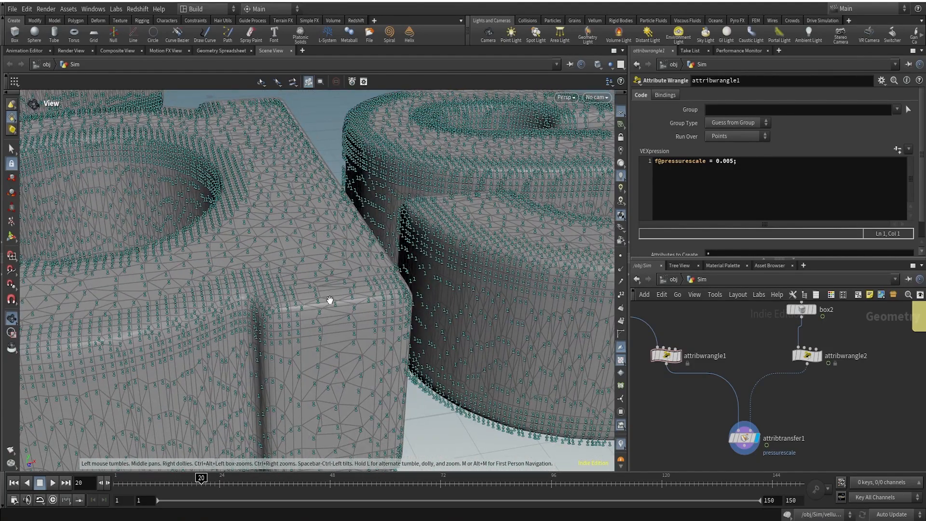
scroll(808, 375, up, 3)
scroll(808, 375, down, 3)
scroll(762, 393, up, 3)
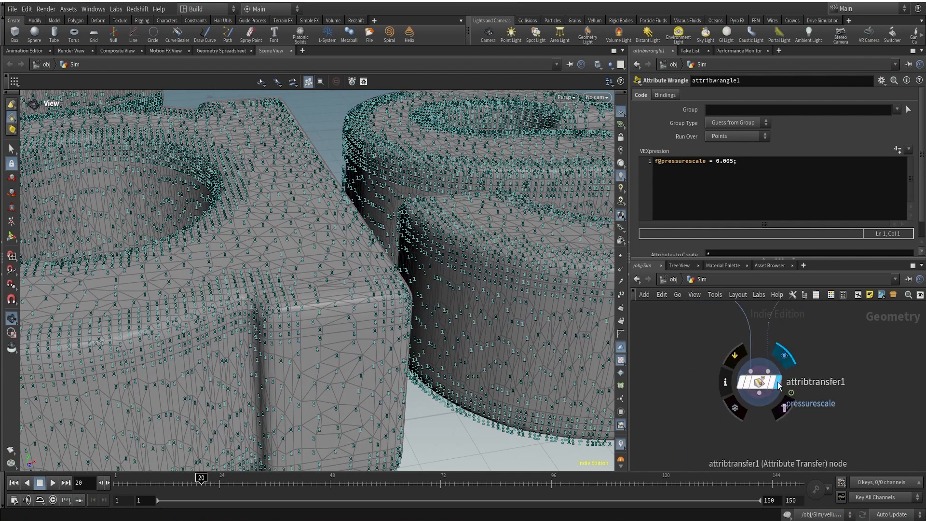
Step: Change the pressurescale visualizer's type to Color with Ramped Attribute as the color type
click(758, 382)
click(620, 446)
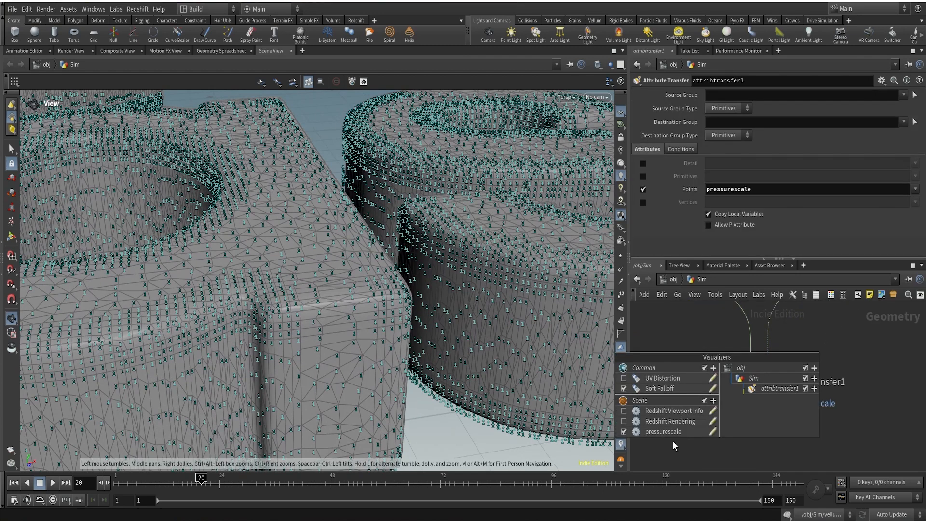
click(710, 433)
click(687, 294)
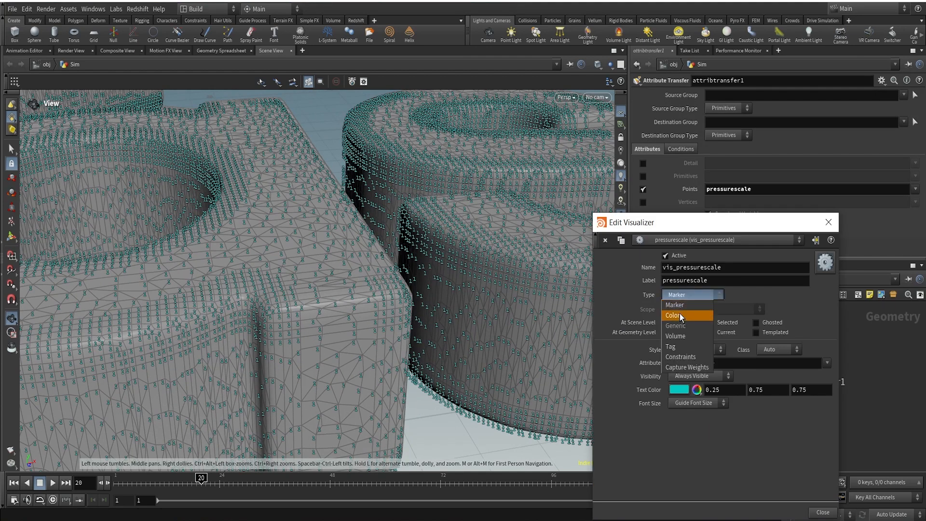
click(678, 315)
click(714, 350)
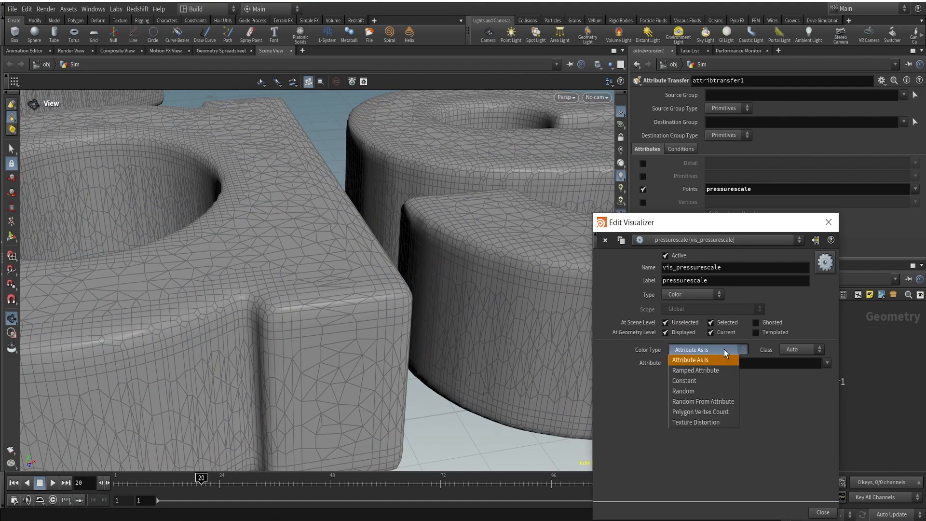
click(694, 371)
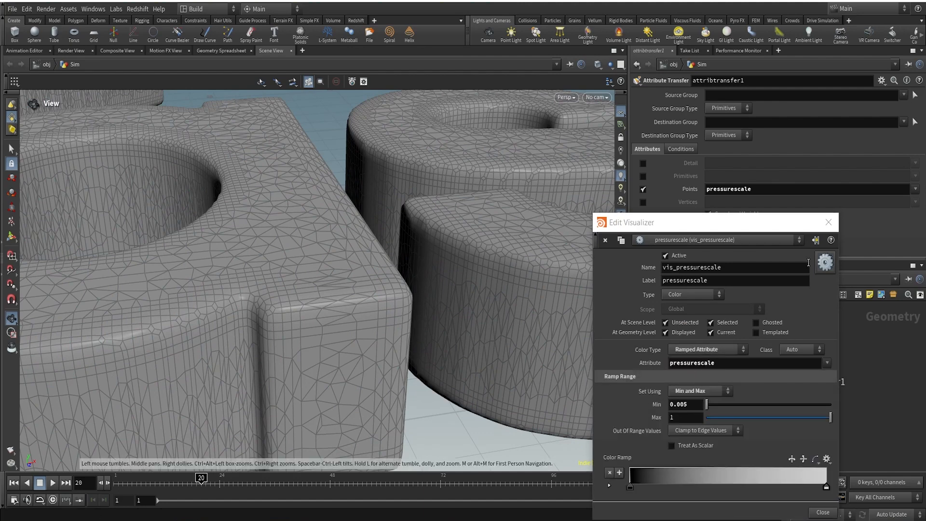
click(828, 223)
Step: Set the Distance Threshold in attribtransfer1's conditions to 0.015
scroll(320, 283, down, 5)
drag(331, 275, 424, 316)
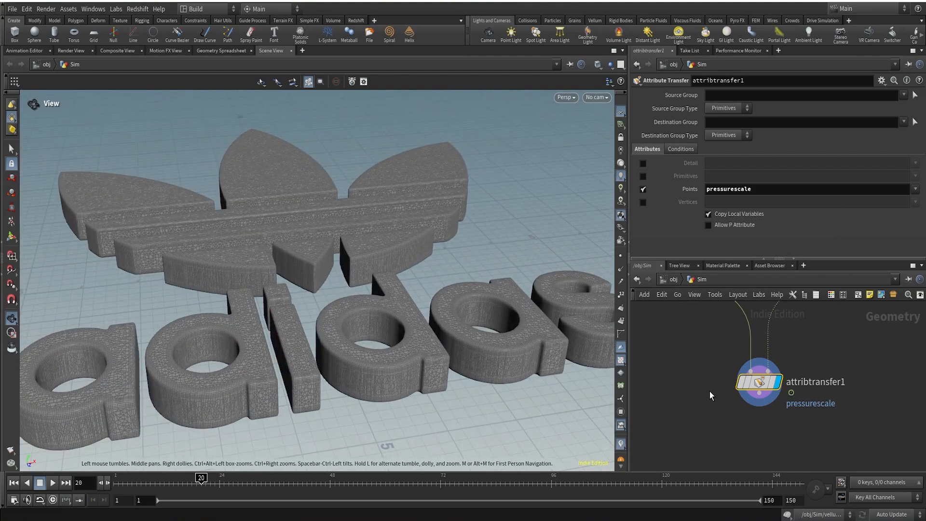
click(680, 149)
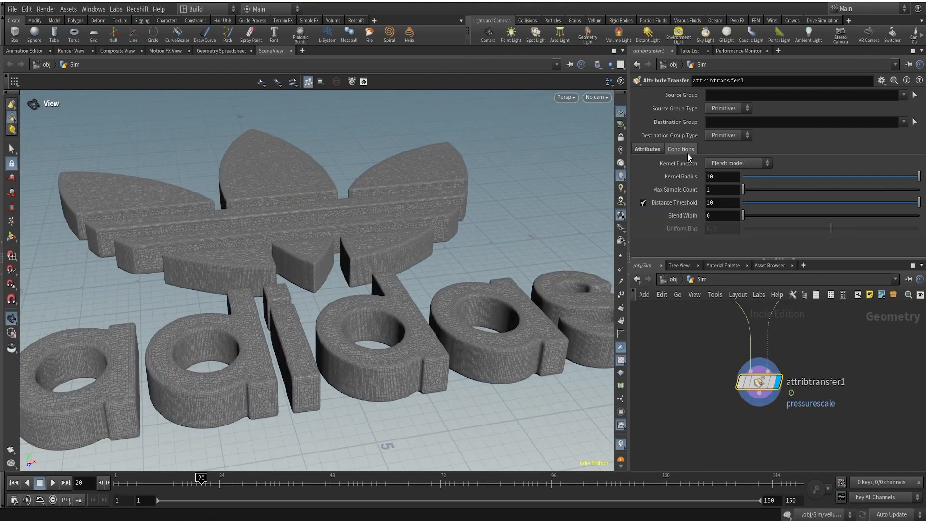
middle_drag(723, 202, 476, 200)
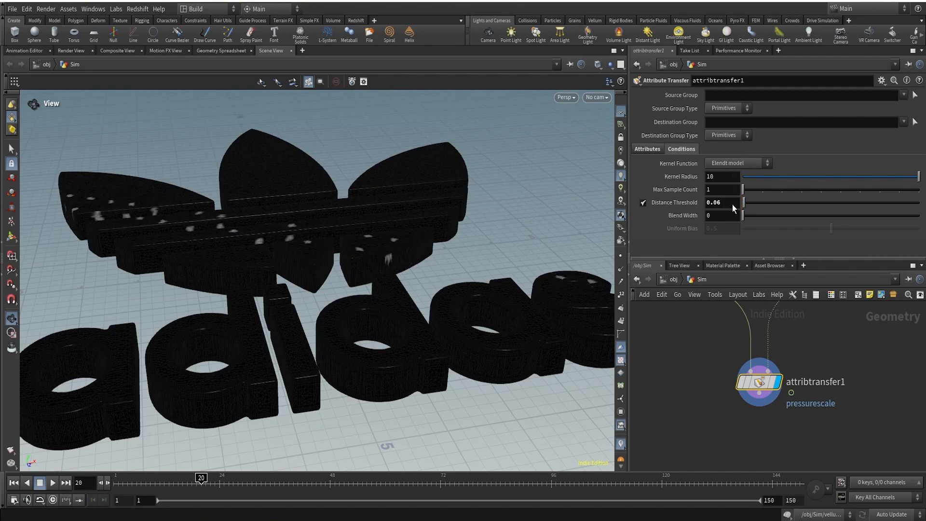
click(732, 205)
text(0)
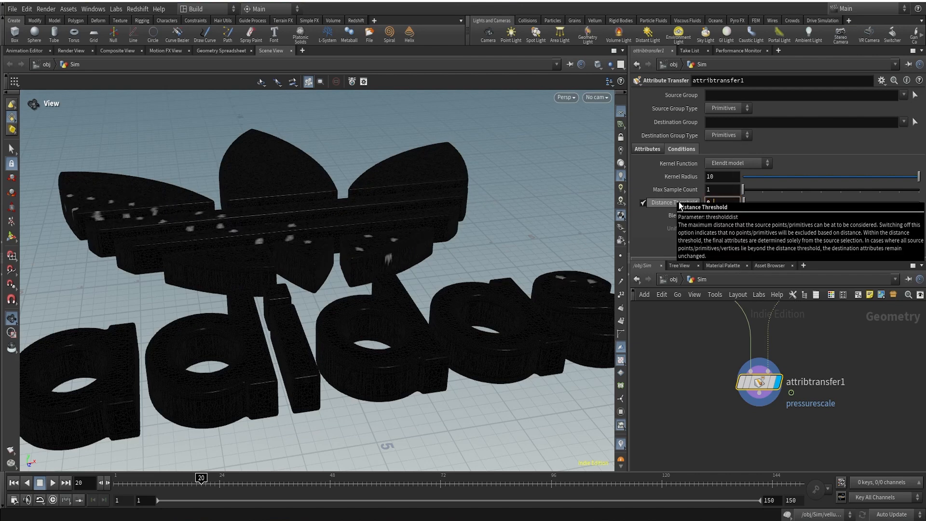
text(.015)
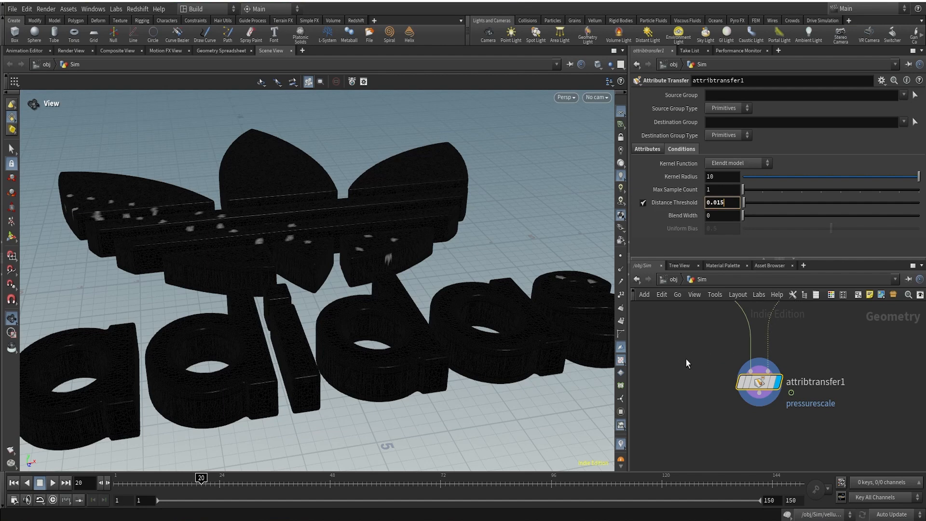
key(Return)
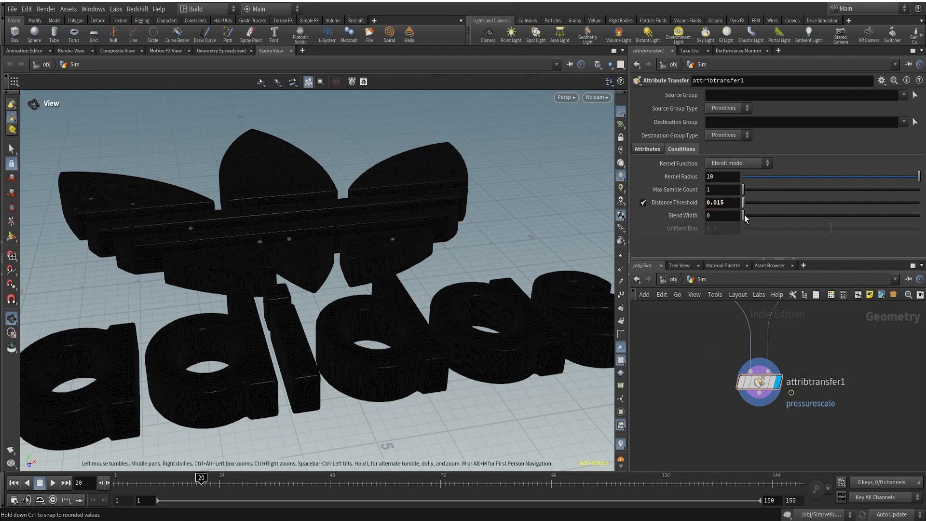
Step: Set attribtransfer1's Blend Width to 0.36 and check the falloff across the logo
drag(744, 215, 756, 220)
text(0.3)
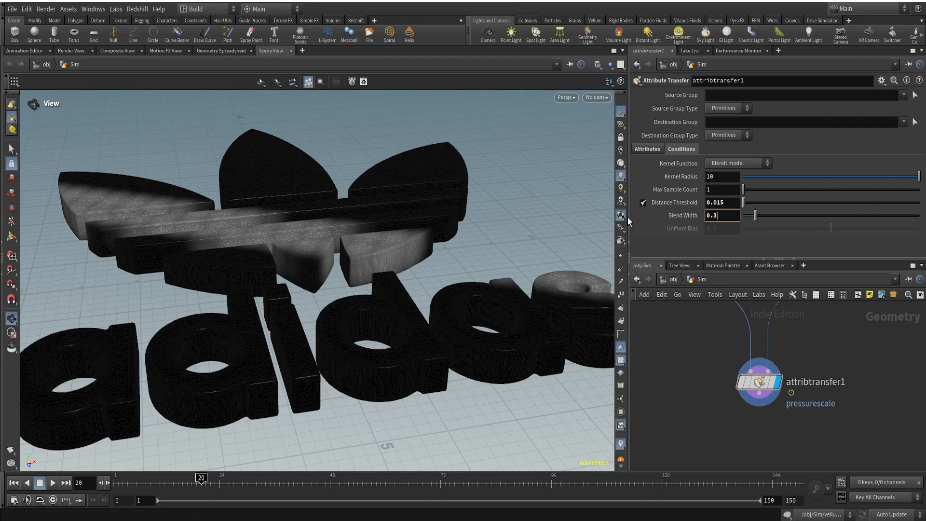
text(6)
key(Return)
drag(427, 290, 417, 261)
scroll(417, 261, down, 5)
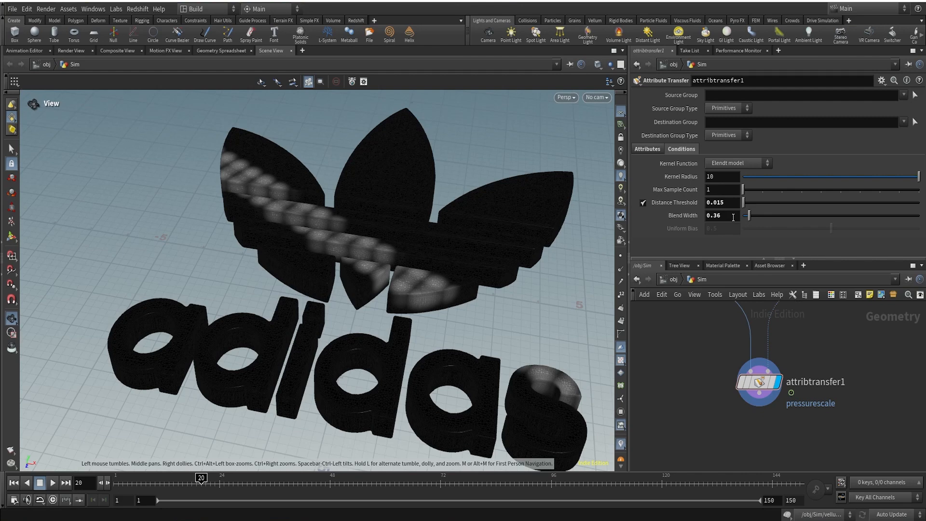
middle_drag(733, 217, 734, 238)
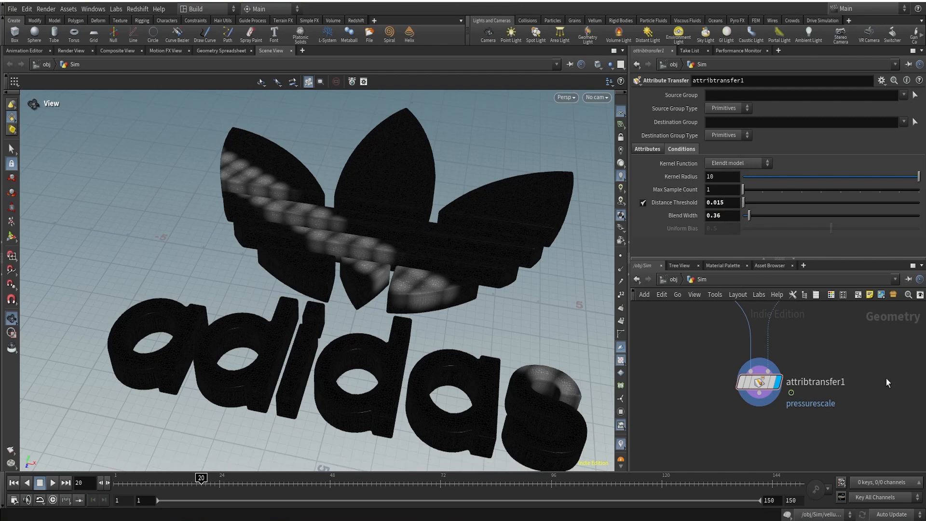
Step: Try different heights for the rotating bar box2 and leave its Center Y at 0.948
scroll(889, 371, down, 4)
middle_drag(899, 343, 814, 385)
scroll(778, 345, up, 4)
click(771, 349)
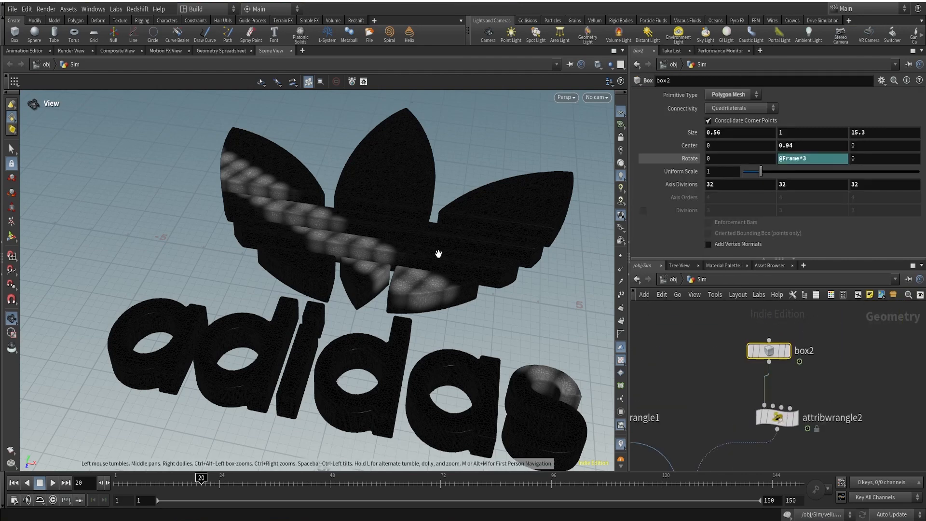
middle_drag(829, 146, 874, 185)
middle_drag(152, 190, 652, 245)
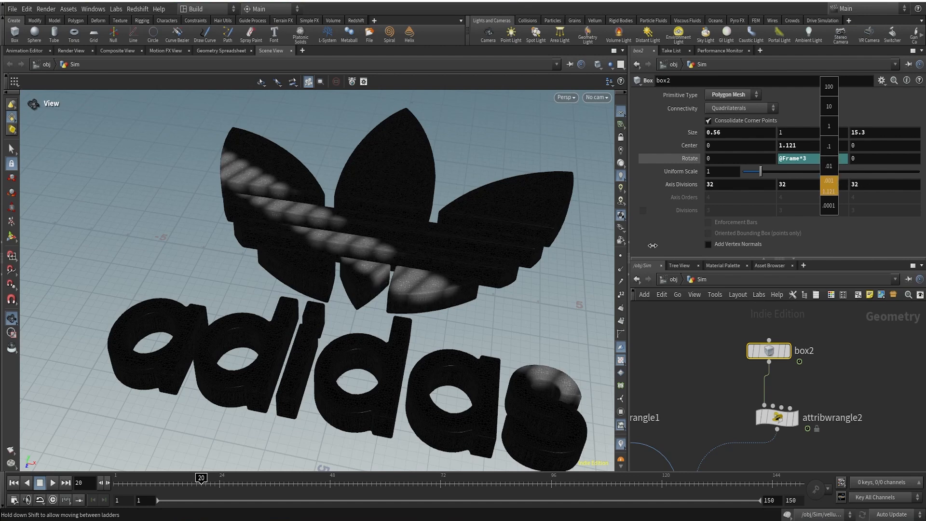
middle_drag(539, 240, 511, 238)
middle_drag(483, 238, 39, 236)
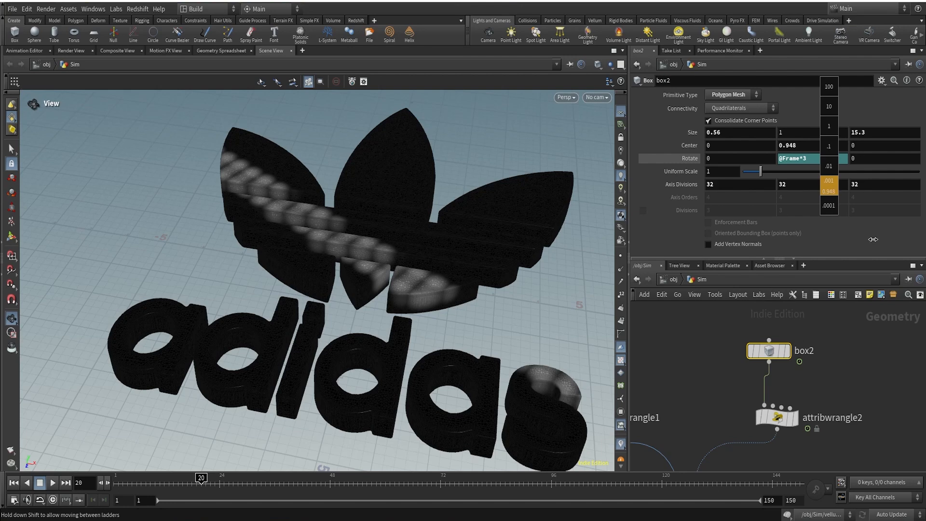
middle_drag(873, 239, 873, 239)
Step: Set attribtransfer1's Distance Threshold to 0.15 and its Blend Width to 0.38
mouse_move(777, 424)
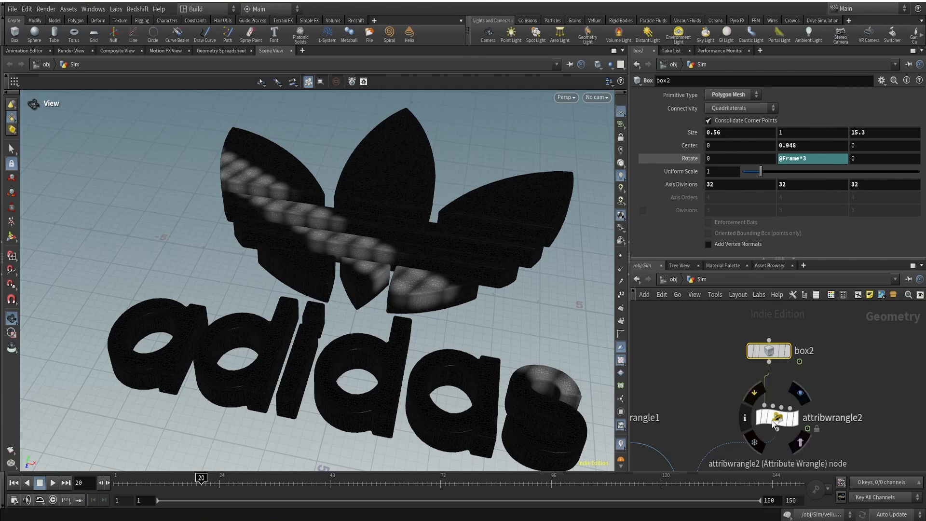
scroll(877, 425, down, 2)
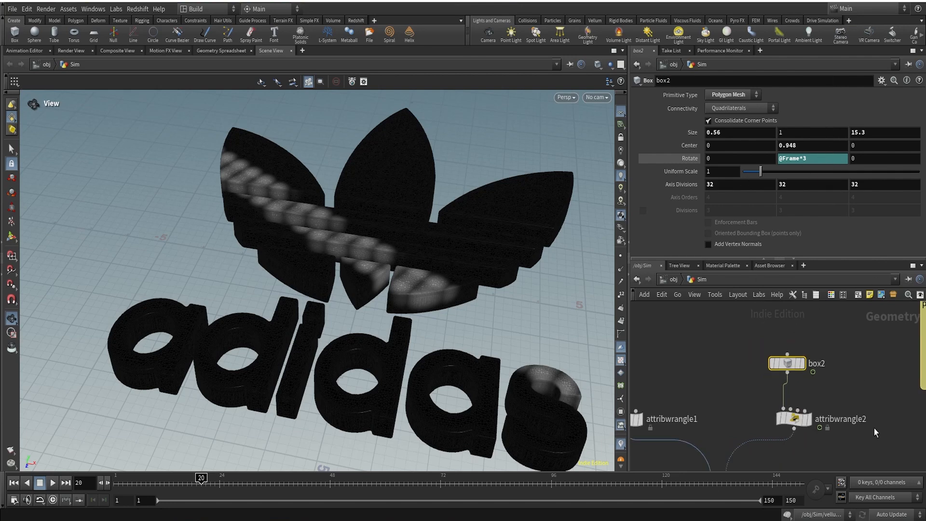
middle_drag(874, 428, 880, 370)
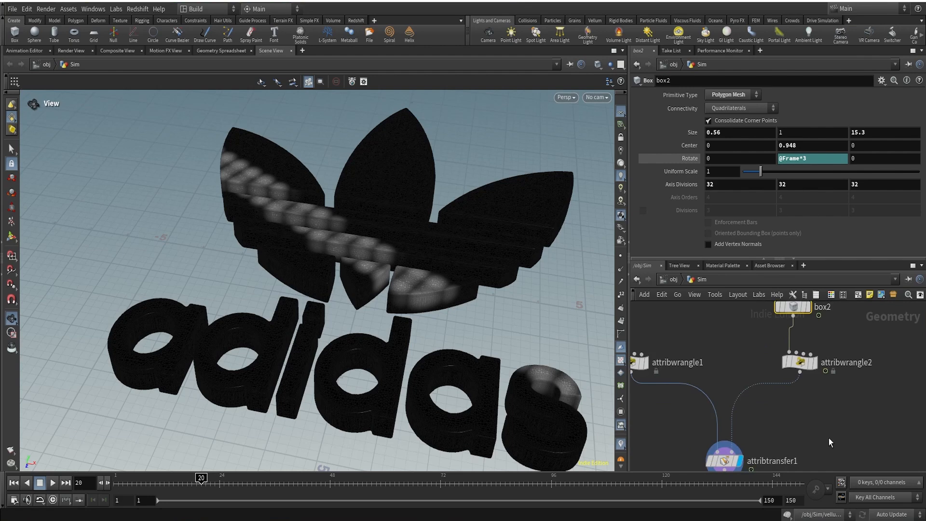
middle_drag(829, 436, 845, 365)
scroll(759, 378, up, 1)
click(741, 389)
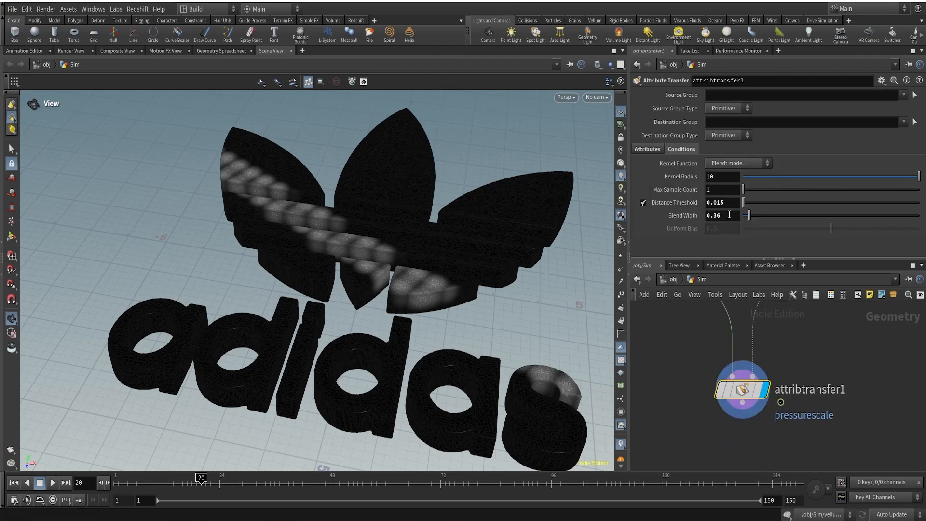
mouse_move(729, 214)
middle_down()
mouse_move(730, 249)
mouse_move(860, 241)
mouse_move(534, 293)
mouse_move(729, 215)
mouse_move(732, 239)
mouse_move(784, 232)
mouse_move(531, 289)
mouse_move(364, 292)
mouse_move(729, 198)
mouse_move(735, 233)
mouse_move(712, 255)
mouse_move(101, 254)
middle_up()
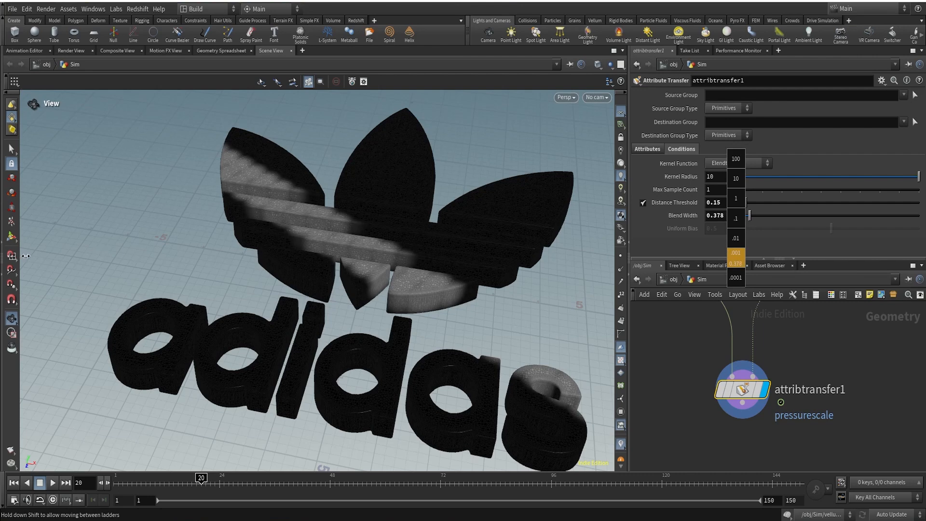
middle_drag(58, 254, 772, 249)
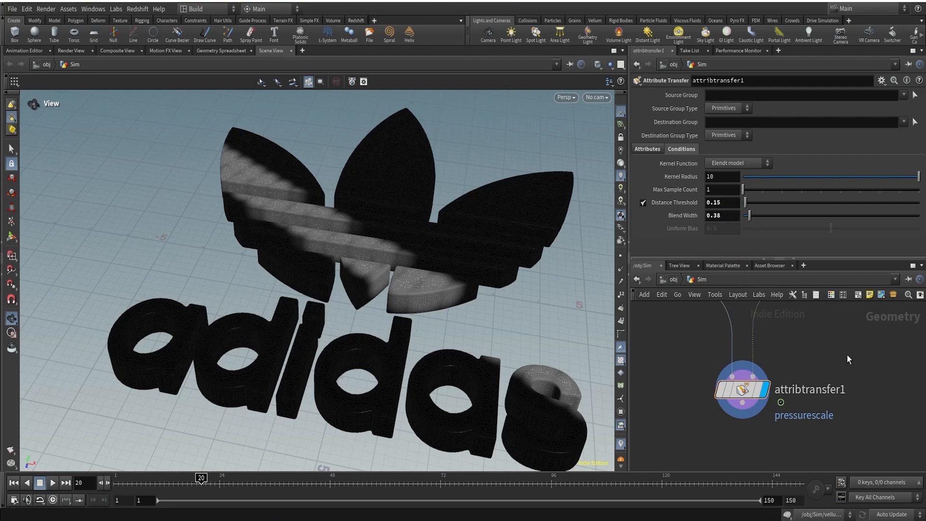
middle_drag(733, 216, 750, 262)
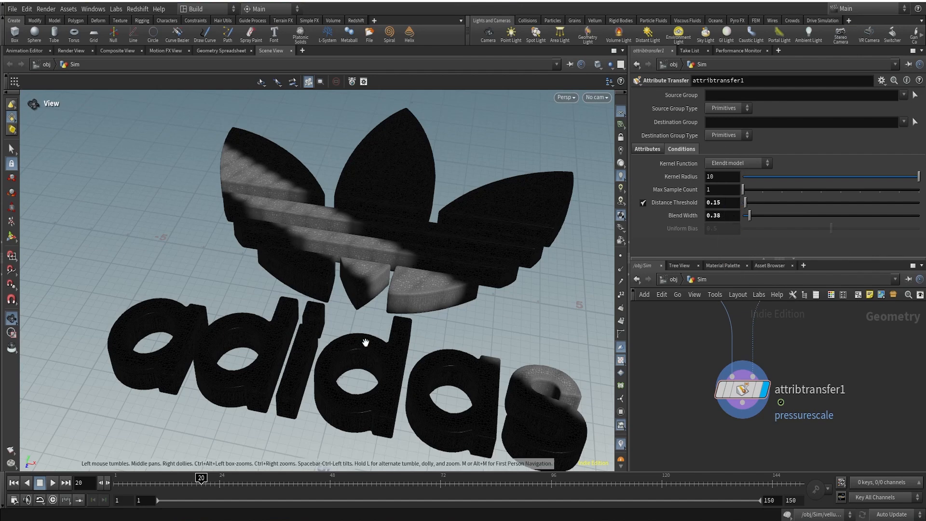
Step: Scrub the timeline to frame 150 to check the moving pressurescale band, and turn off the viewport visualizers
right_drag(454, 277, 391, 400)
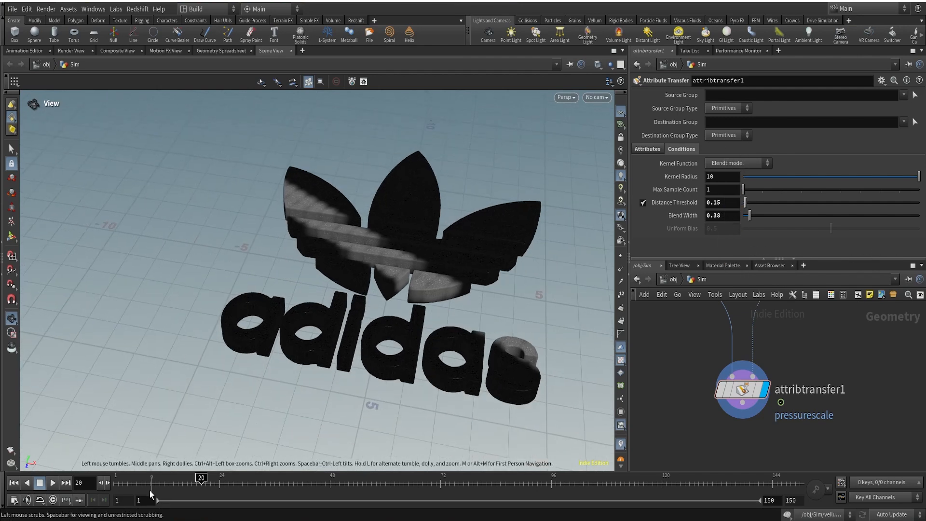
mouse_move(131, 482)
mouse_down()
mouse_move(875, 466)
mouse_move(490, 449)
mouse_move(97, 387)
mouse_move(144, 378)
mouse_move(285, 385)
mouse_move(906, 468)
mouse_up()
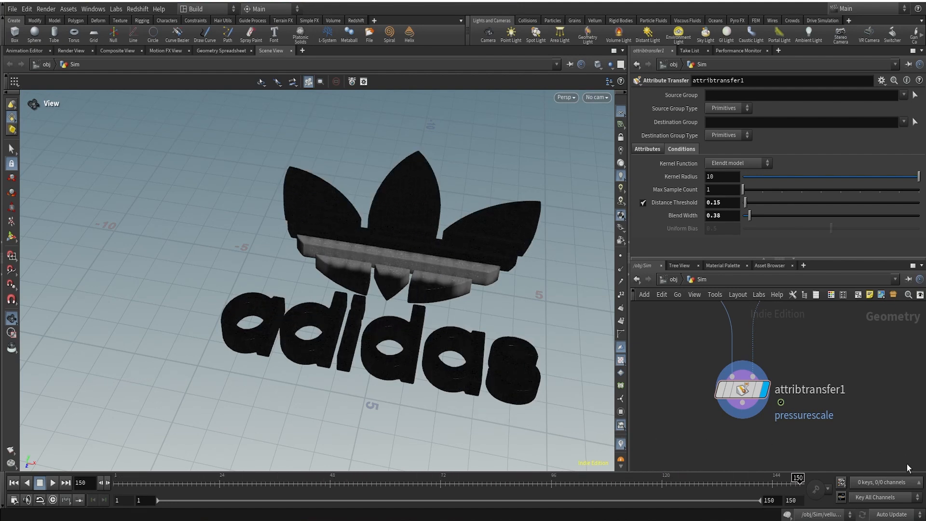
click(622, 443)
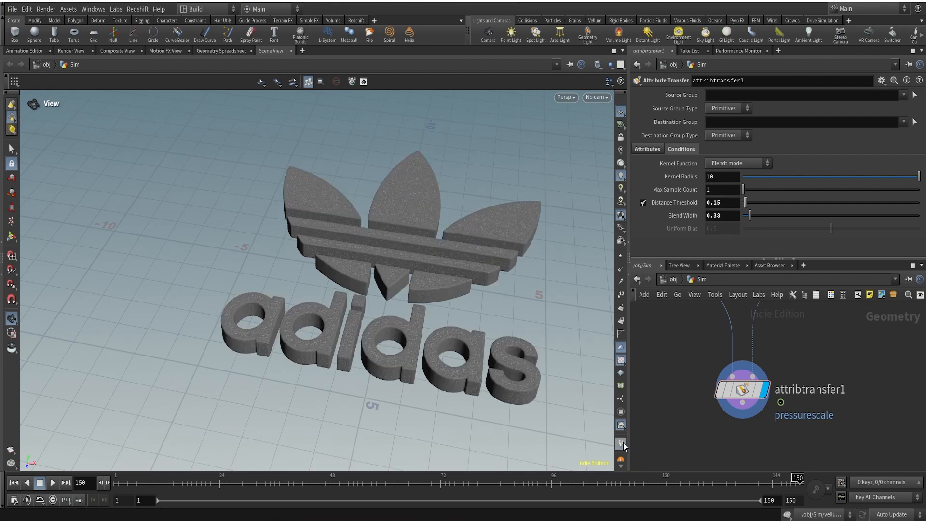
Step: Examine how the Vellum cloth, pressure and solver branch sits beside the attribute transfer branch in the network
scroll(657, 322, down, 5)
middle_drag(671, 331, 847, 419)
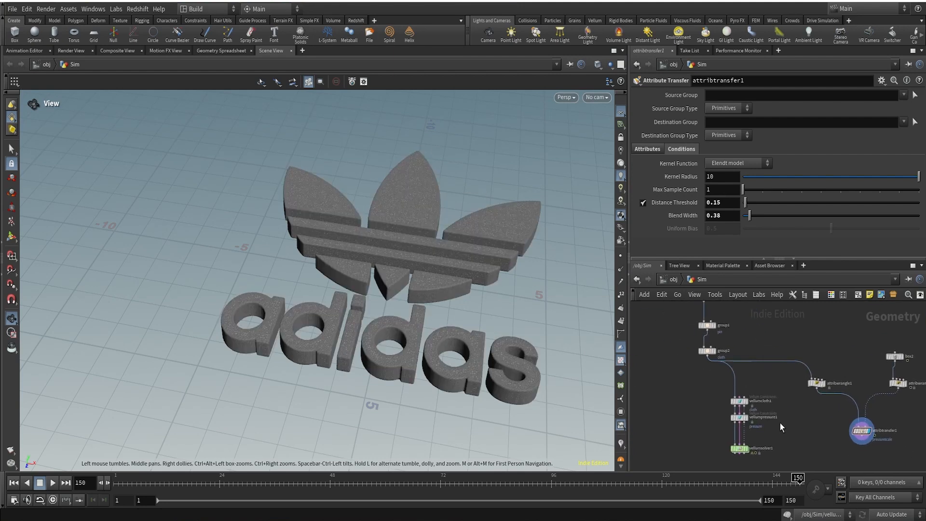
scroll(736, 363, up, 3)
middle_drag(746, 371, 744, 342)
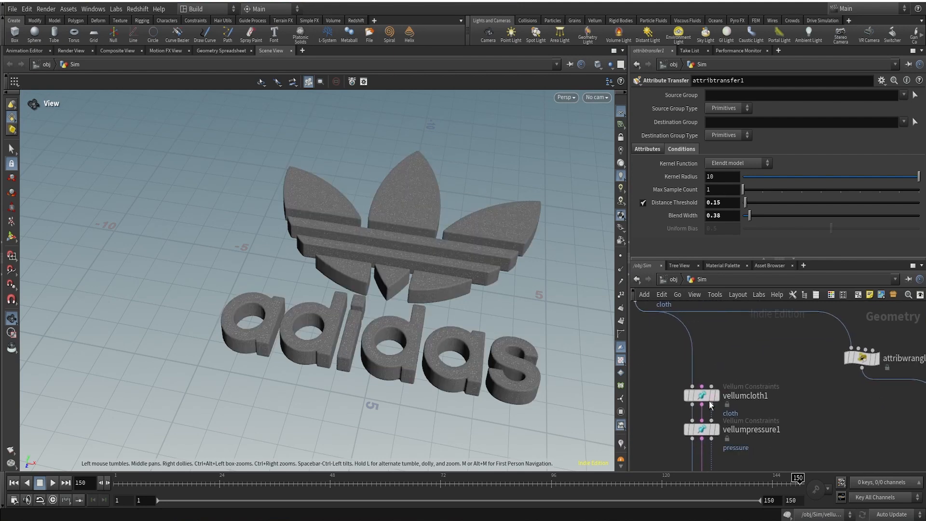
scroll(814, 410, down, 3)
middle_drag(841, 418, 729, 329)
scroll(791, 368, up, 2)
scroll(707, 379, down, 4)
middle_drag(707, 379, 771, 392)
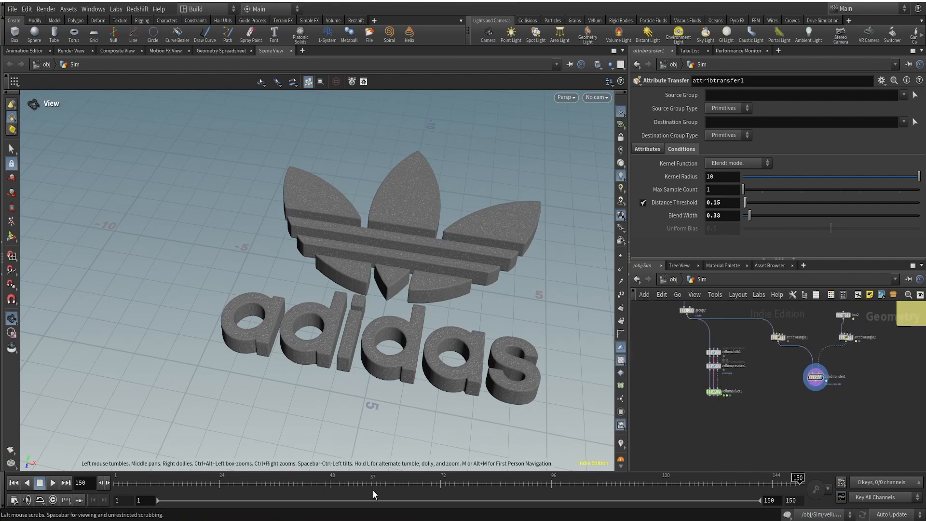
Step: Add a Null node named OUT after attribtransfer1 and align it directly below
scroll(820, 393, up, 4)
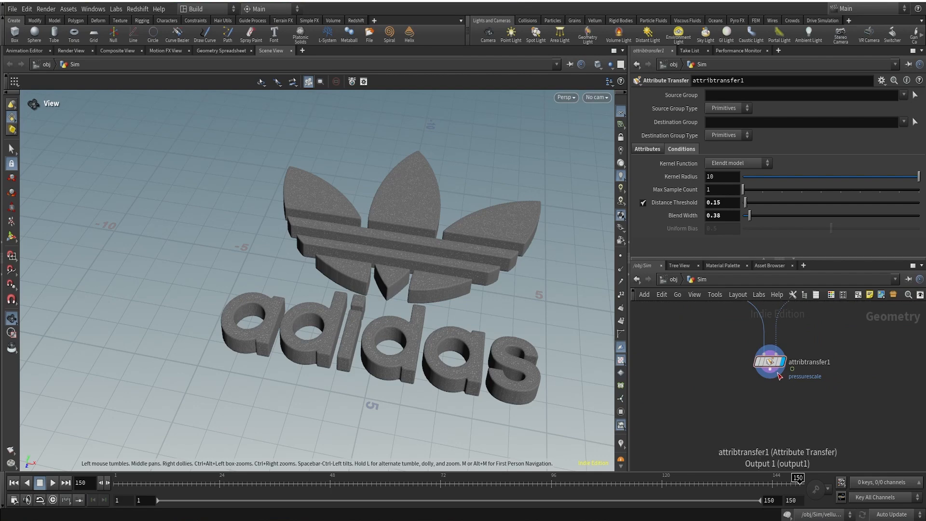
click(847, 368)
key(Tab)
text(null)
key(Return)
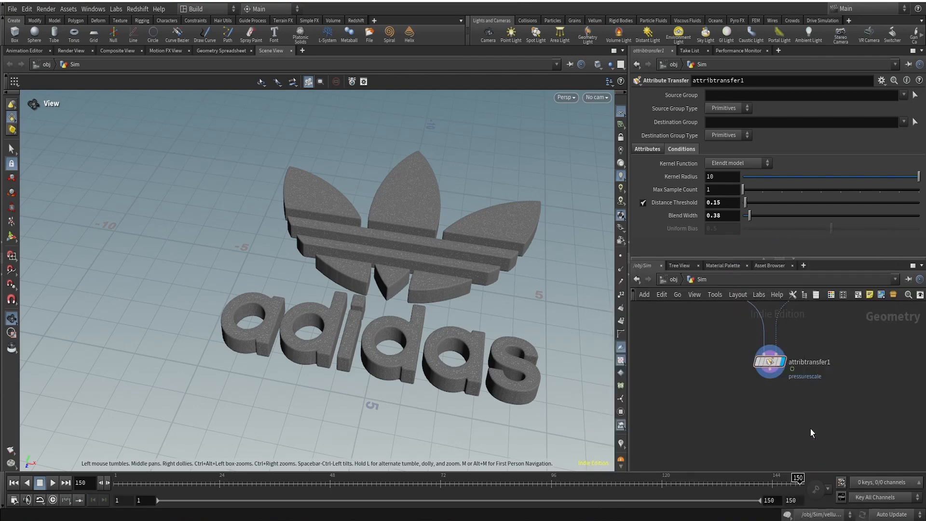
click(810, 429)
double_click(836, 430)
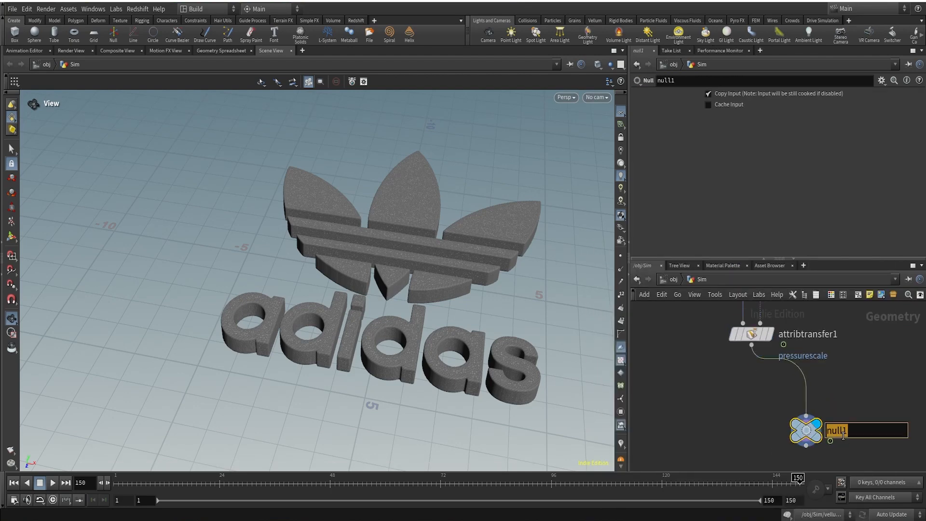
text(OUT)
key(Return)
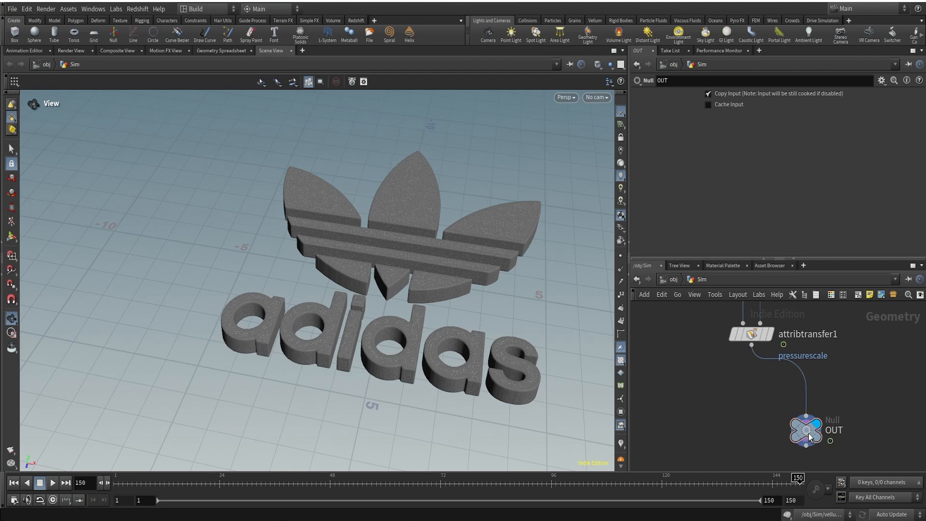
drag(813, 437, 758, 446)
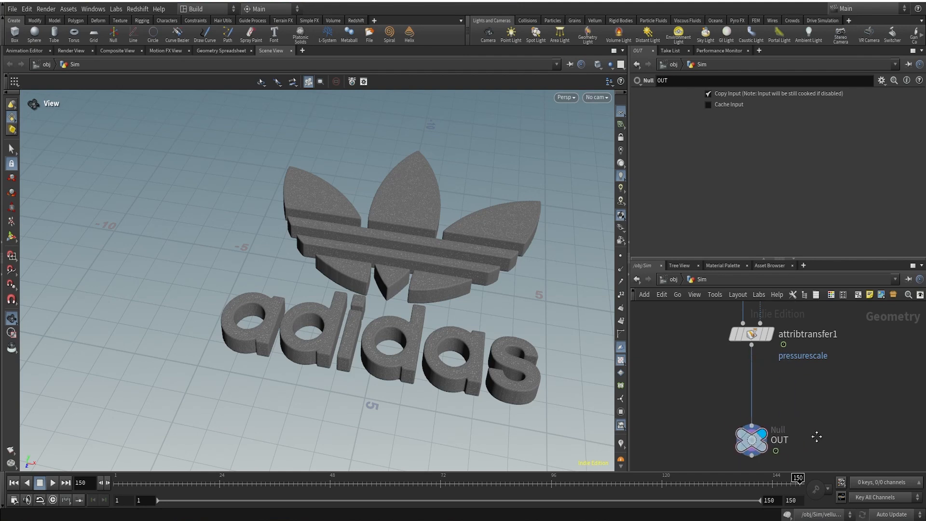
Step: Rename the OUT null below attribtransfer1 as OUT_PRESSURESCALE
middle_drag(816, 436, 865, 397)
scroll(689, 383, down, 5)
middle_drag(684, 380, 815, 411)
scroll(753, 399, up, 6)
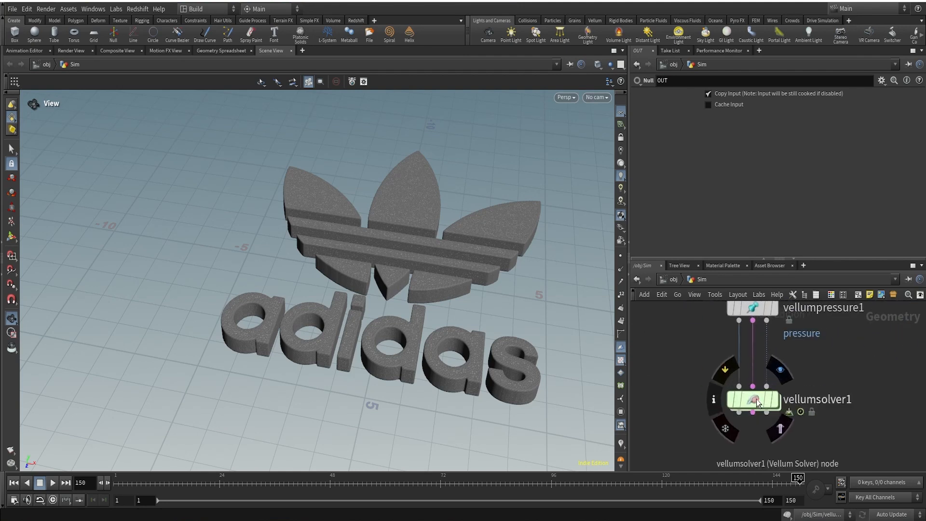
middle_drag(874, 413, 746, 413)
middle_drag(809, 418, 653, 373)
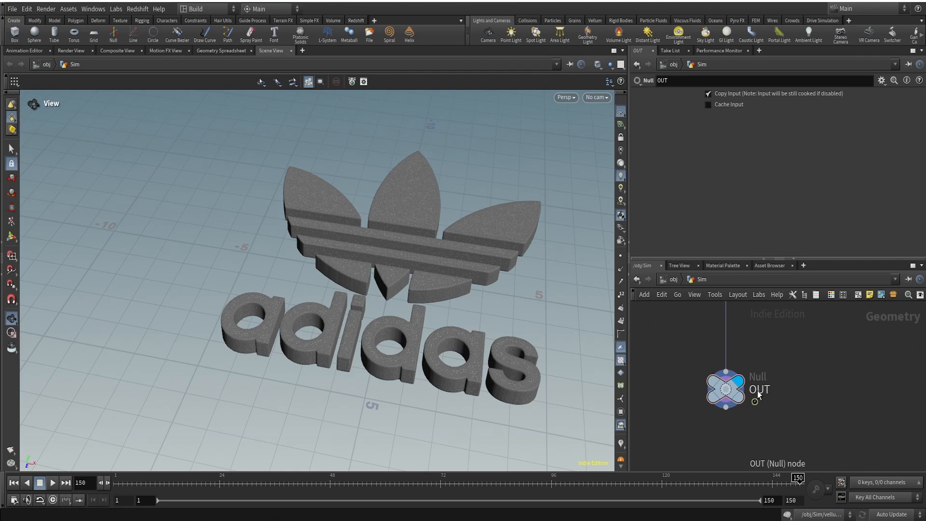
double_click(758, 392)
text(_P)
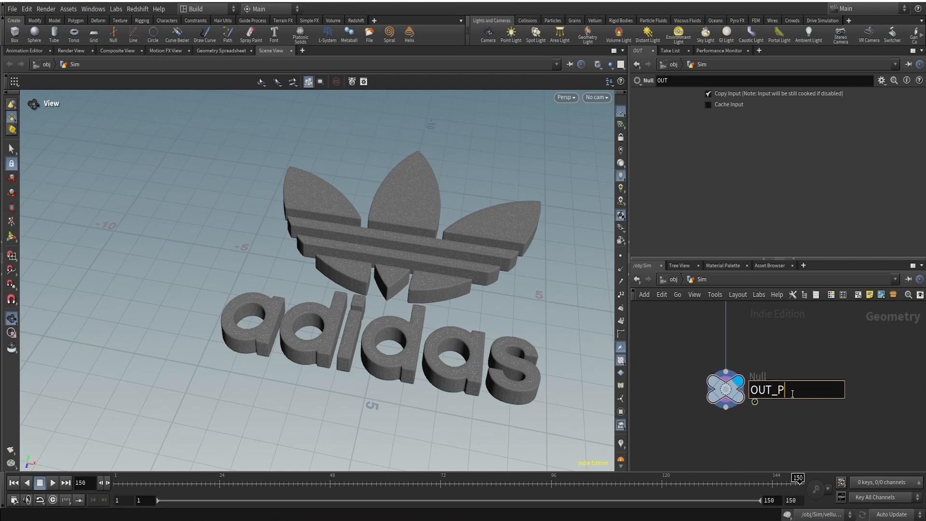
text(RESSURESCALE)
key(Return)
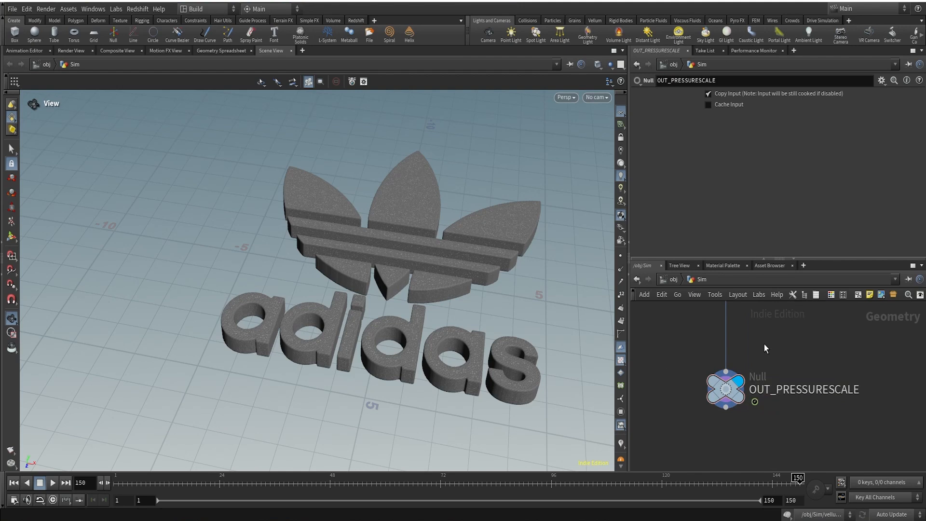
Step: Rewind the timeline to frame 1 and open the forces network inside vellumsolver1
middle_drag(641, 370, 805, 381)
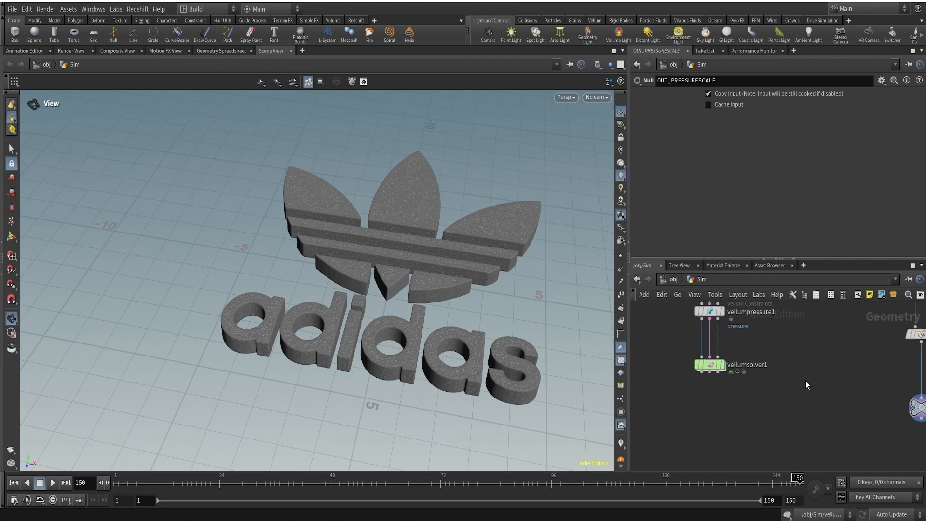
key(Tab)
double_click(700, 361)
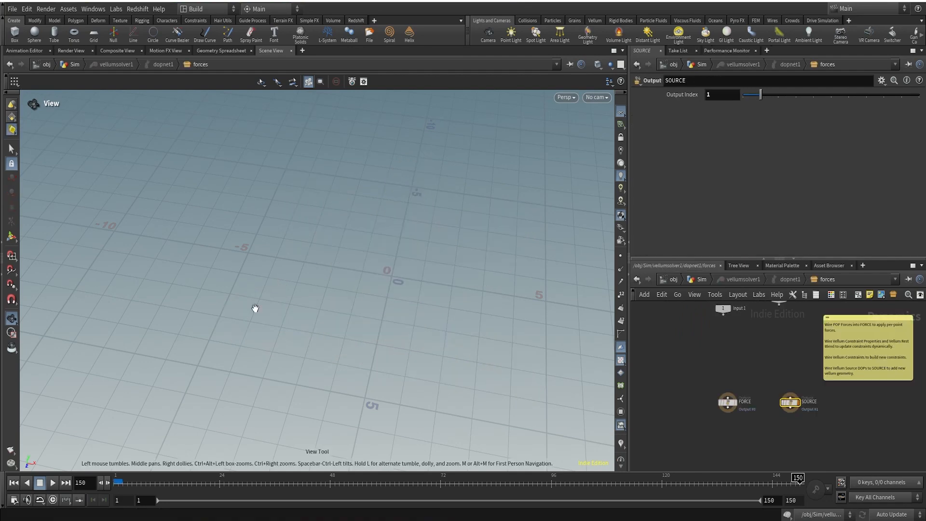
click(14, 482)
click(699, 279)
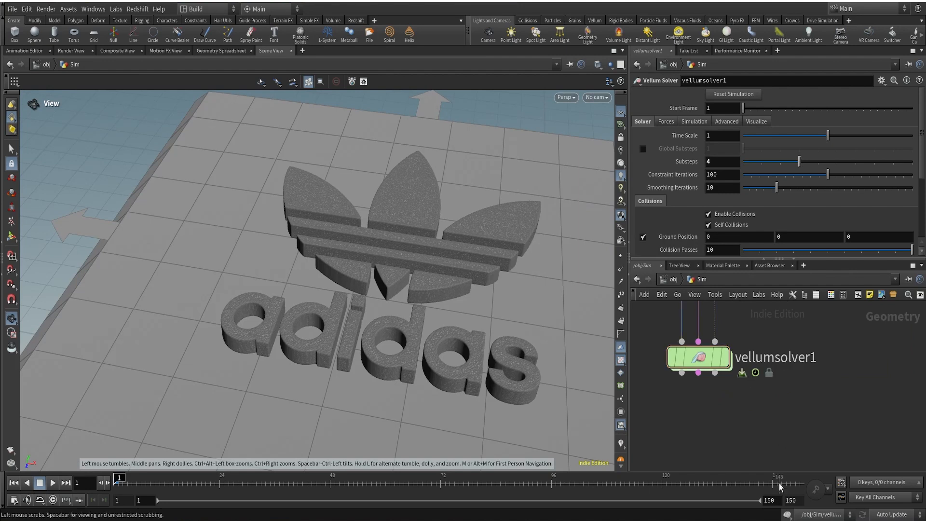
double_click(697, 358)
scroll(743, 363, up, 3)
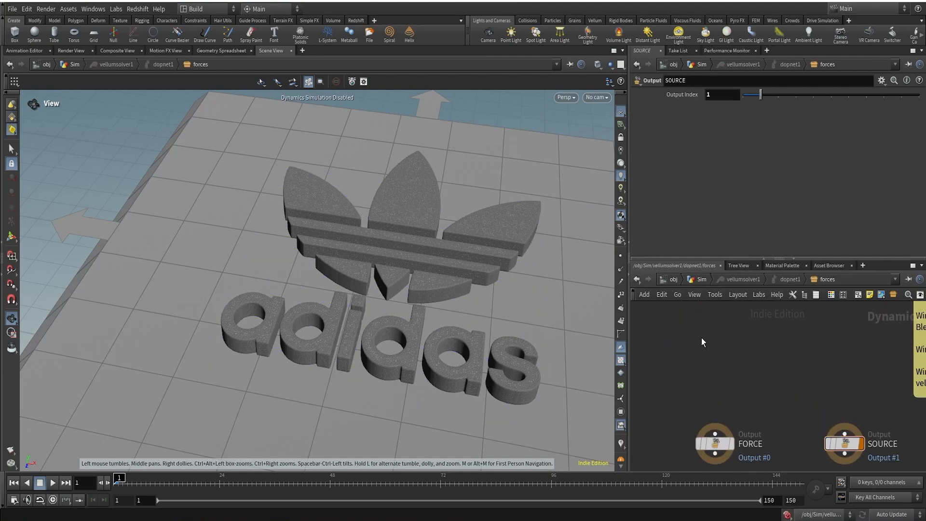
Step: Add a Geometry Wrangle to the forces network and connect its output to the FORCE output node
key(Tab)
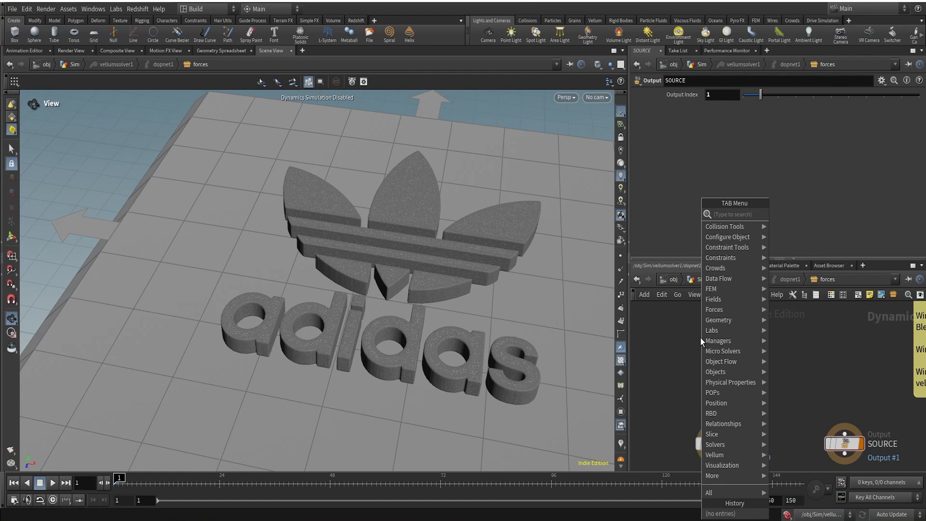
text(geo)
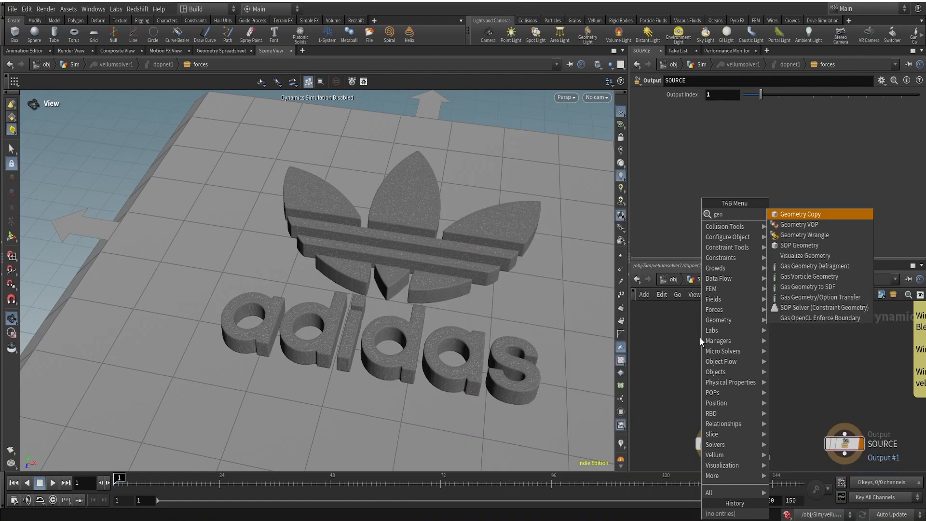
click(829, 236)
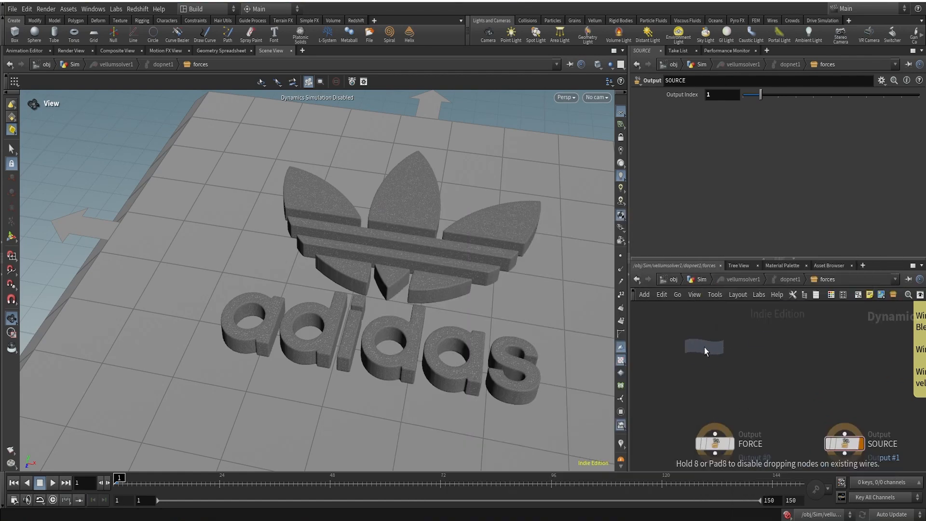
click(704, 347)
drag(703, 357, 715, 432)
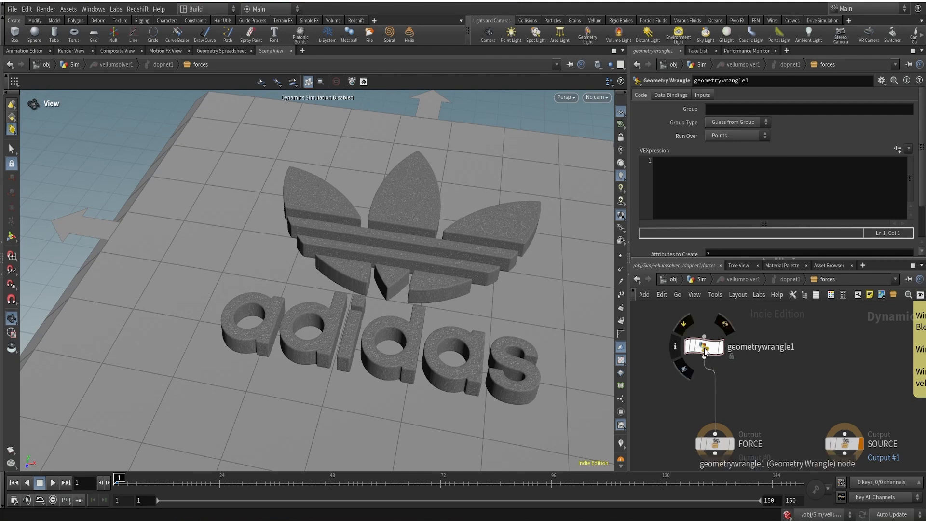
Step: Set geometrywrangle1's Group to cloth in lowercase
click(735, 109)
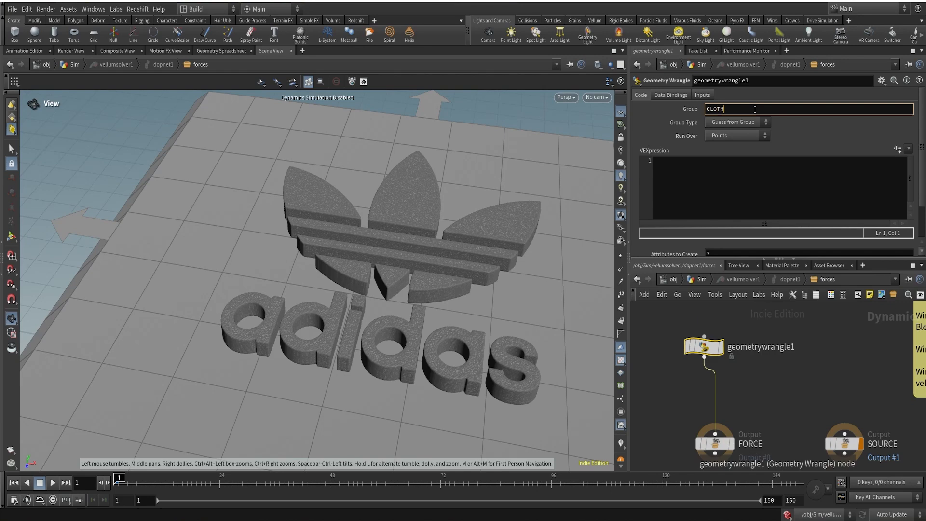
key(BackSpace)
key(BackSpace)
key(BackSpace)
key(BackSpace)
Step: Check the group name used by group2, vellumcloth1 and vellumpressure1 in the Sim network, and return to the solver's forces network
click(709, 279)
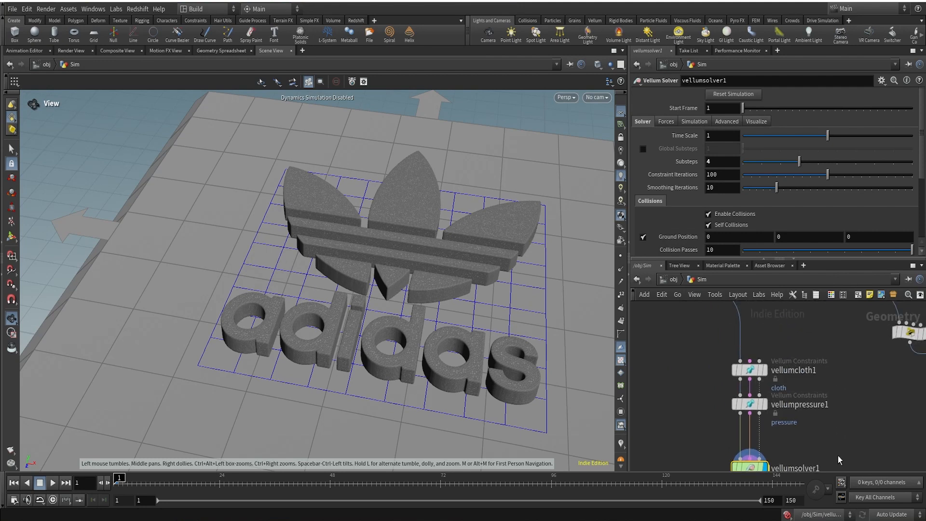
scroll(837, 455, down, 3)
scroll(797, 410, up, 3)
click(717, 389)
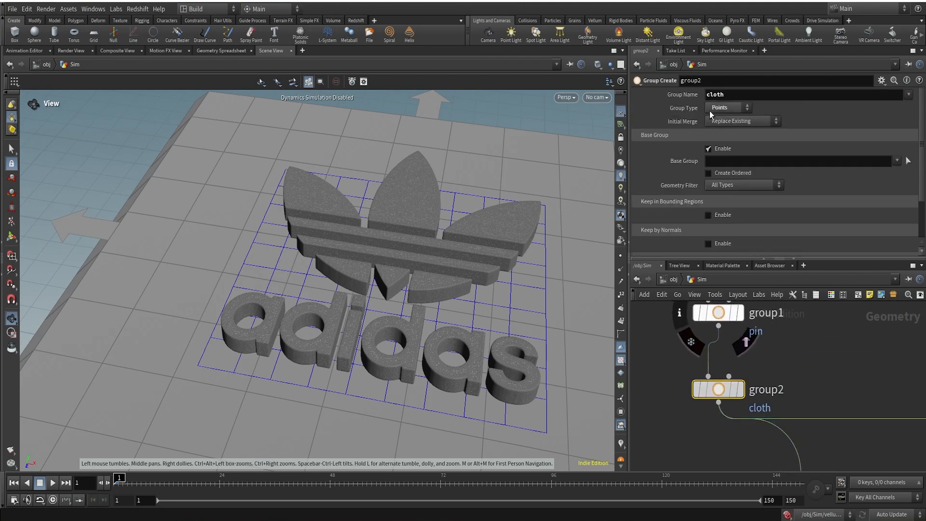
middle_drag(701, 421, 697, 270)
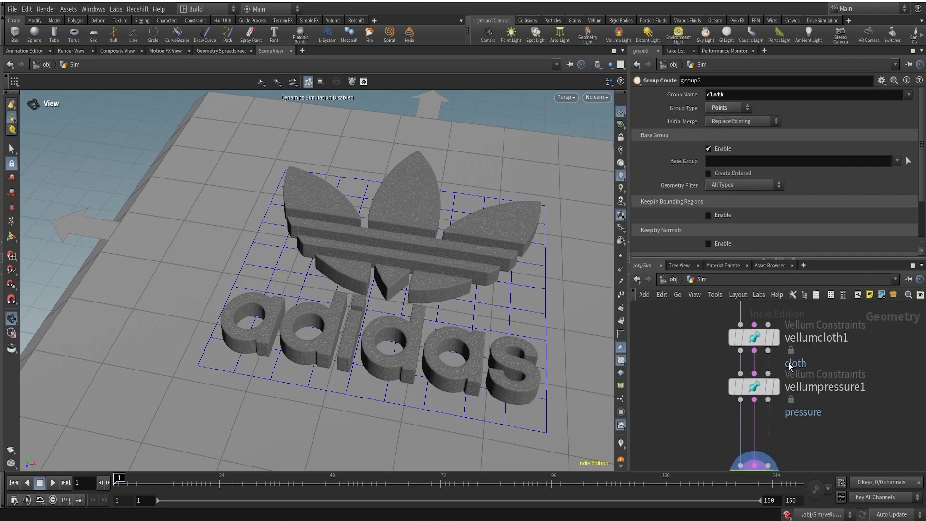
click(753, 337)
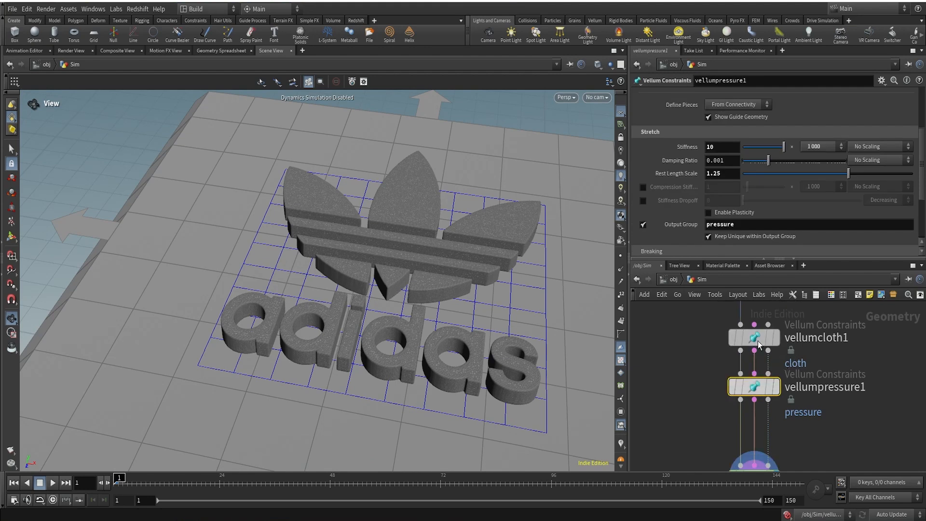
scroll(715, 106, down, 5)
scroll(699, 158, up, 5)
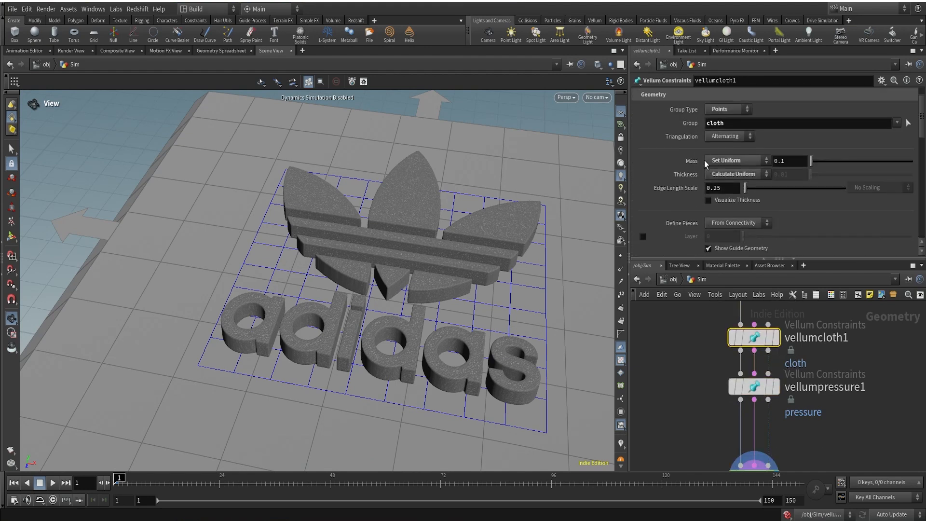
scroll(732, 318, down, 2)
click(749, 375)
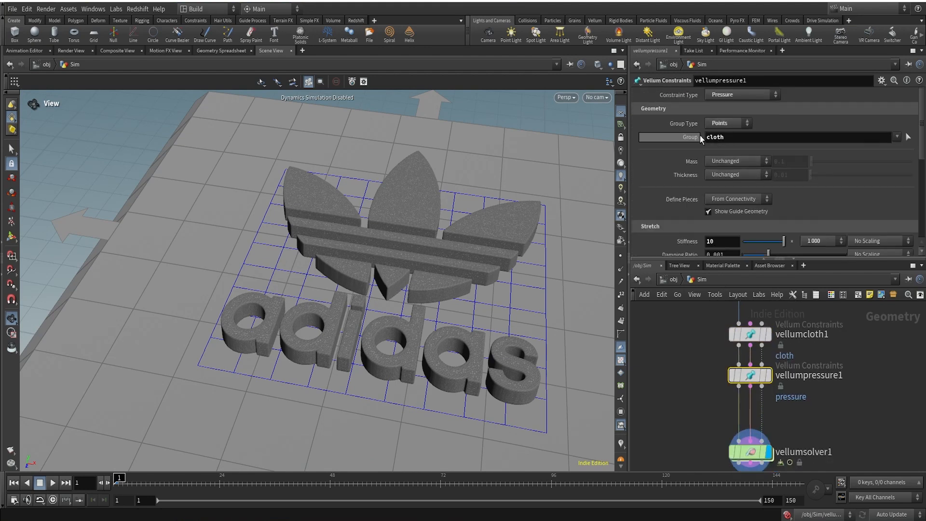
middle_drag(830, 424, 828, 367)
double_click(744, 371)
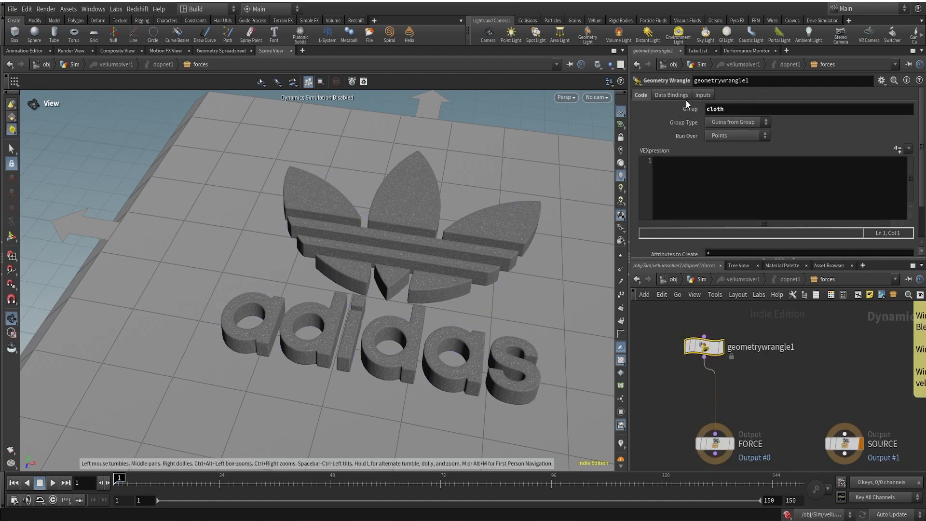
Step: Set geometrywrangle1's Input 1 to SOP with the SOP Path /obj/Sim/OUT_PRESSURESCALE
click(702, 96)
click(723, 109)
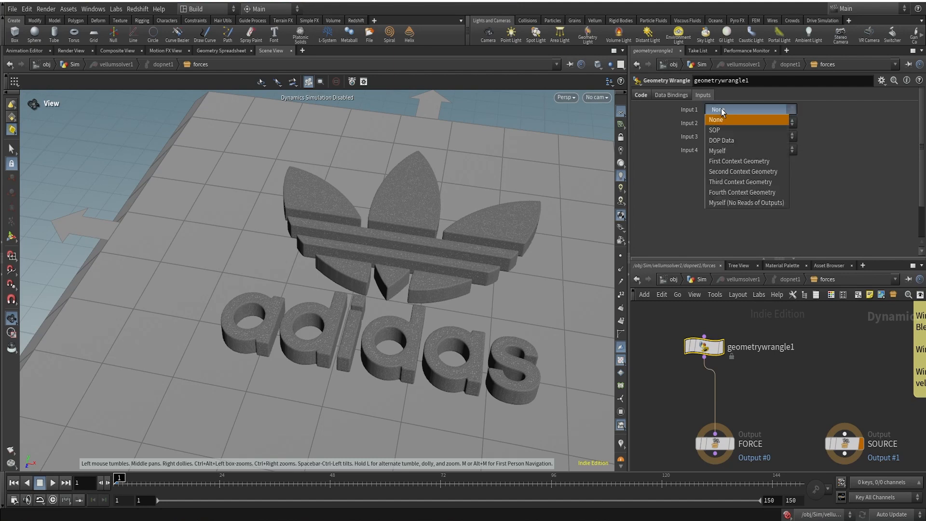
click(722, 130)
click(912, 124)
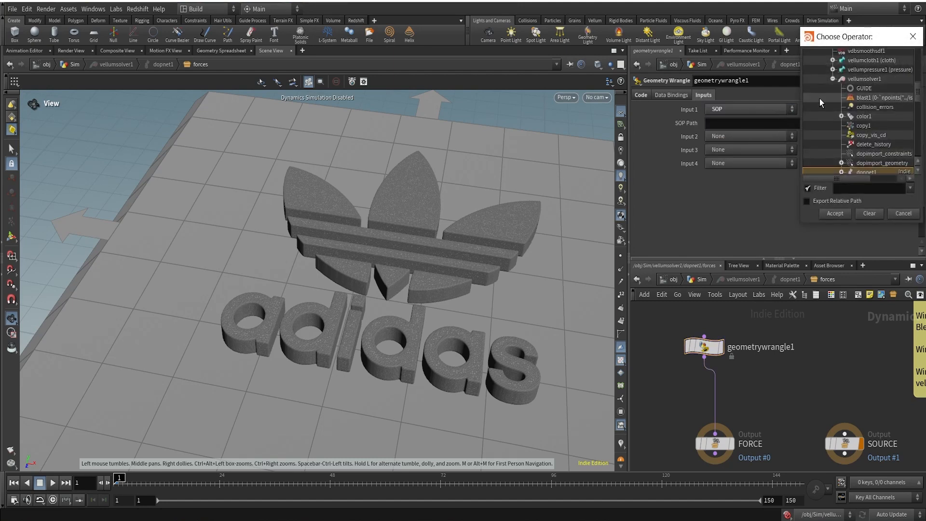
scroll(873, 144, up, 10)
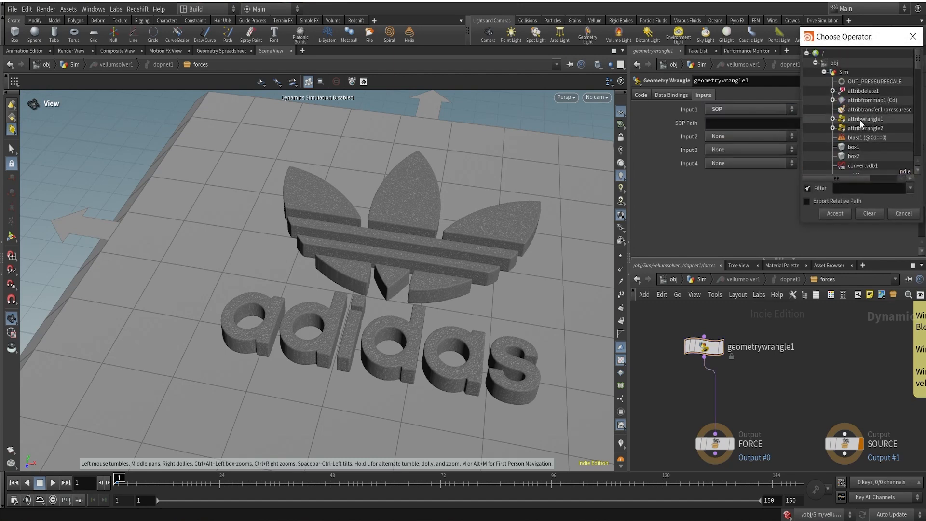
double_click(867, 81)
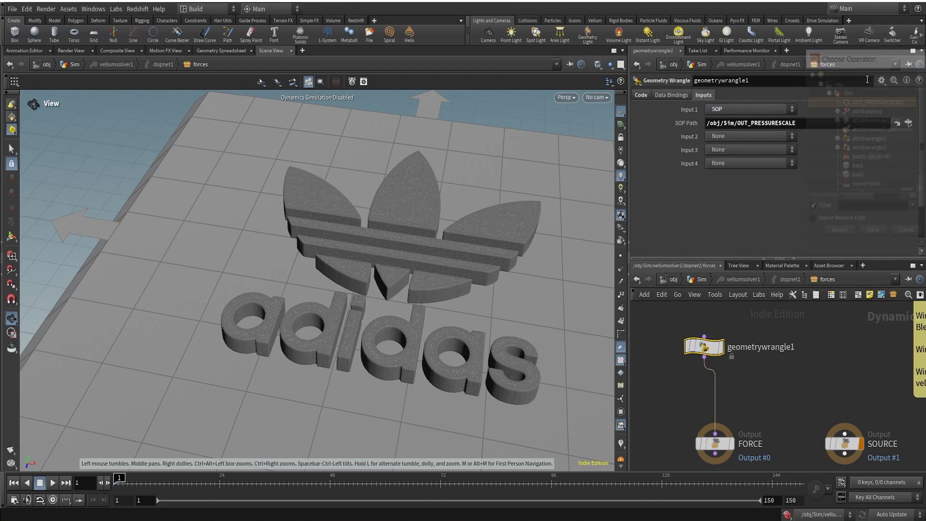
Step: Begin geometrywrangle1's VEXpression with f@pressurescale = point(0,"pressurescale", checking which source feeds input 0
click(641, 95)
click(693, 177)
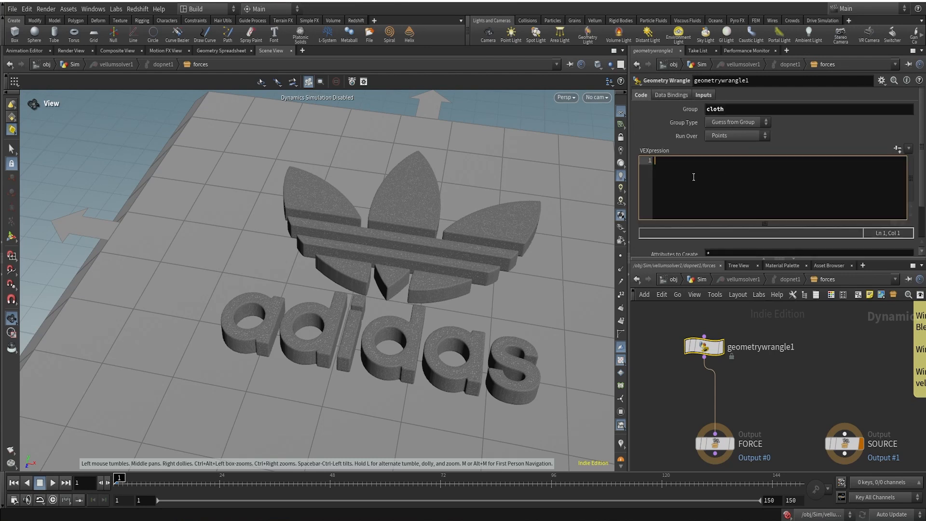
text(f@pressuresc)
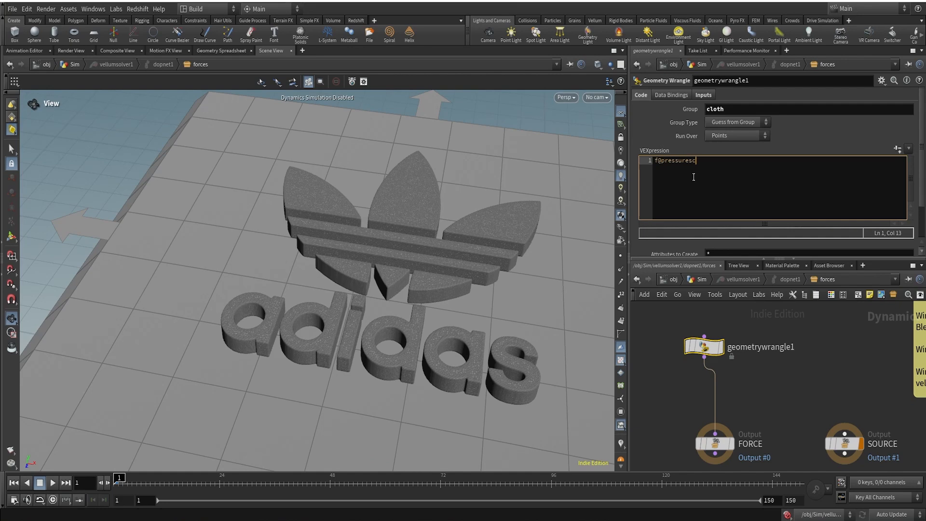
text(ale = point(0,)
click(703, 95)
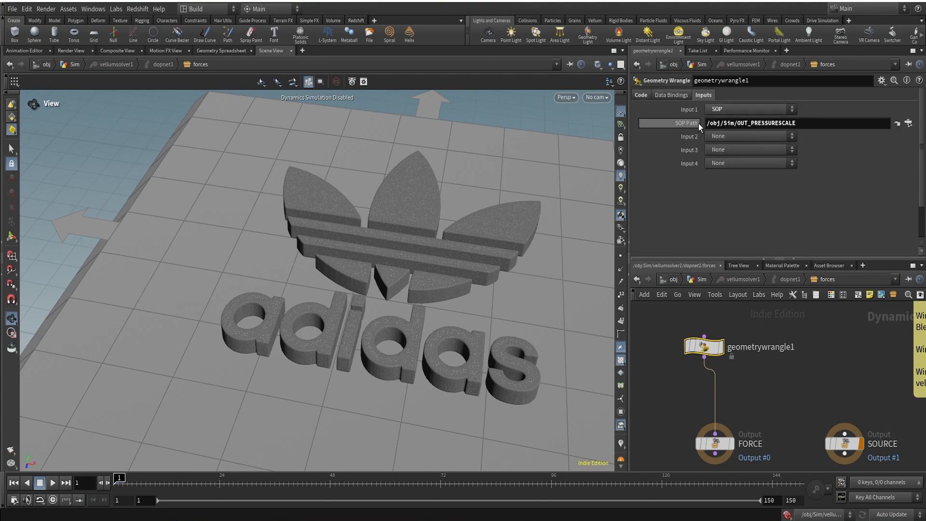
click(641, 95)
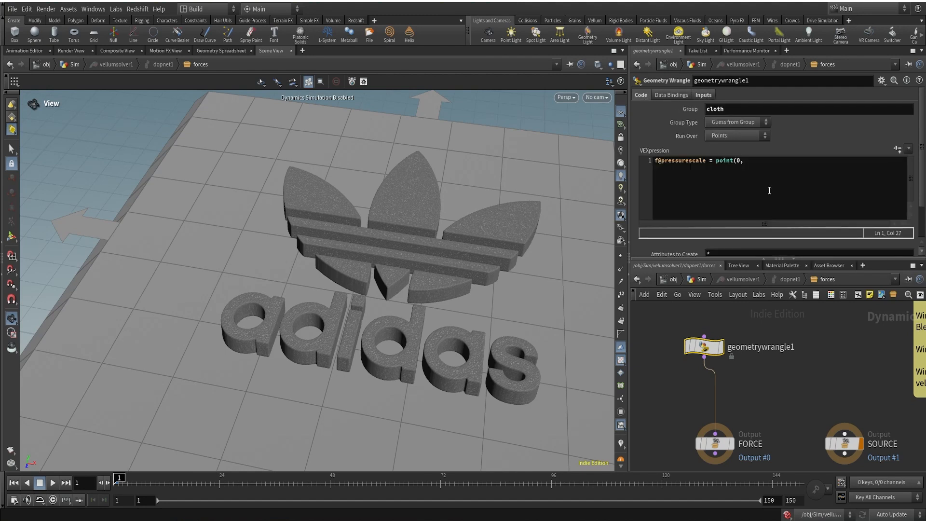
click(747, 165)
text("p)
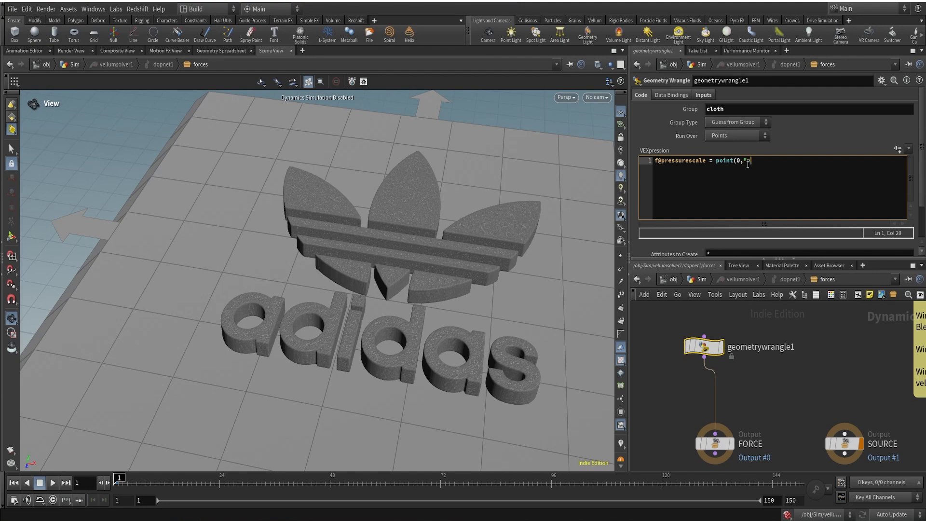
text(ressurescale)
Step: Check the point attributes on the OUT_PRESSURESCALE null in the Sim network, and return to geometrywrangle1 inside the solver
click(703, 95)
click(699, 278)
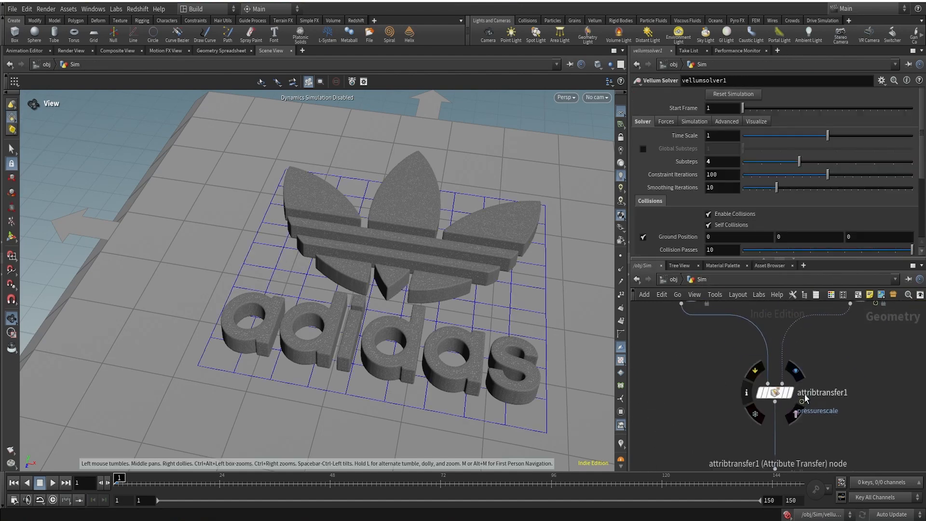
middle_drag(830, 437, 839, 342)
scroll(802, 398, up, 1)
click(741, 385)
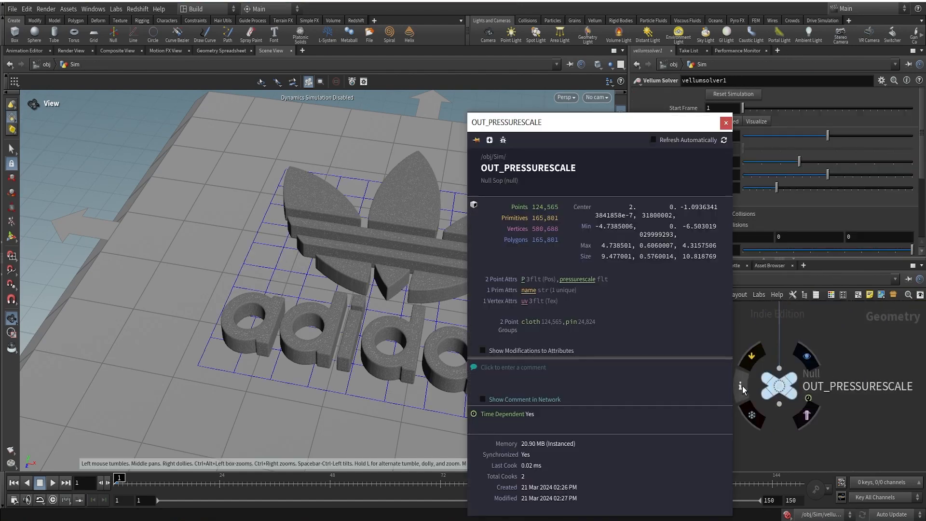
click(895, 329)
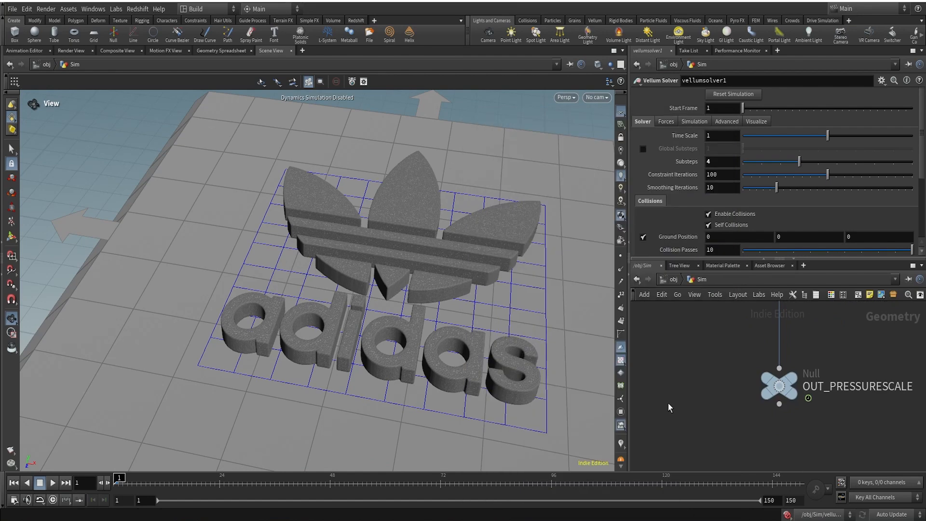
scroll(667, 404, down, 3)
middle_drag(667, 404, 818, 374)
scroll(703, 337, up, 3)
double_click(668, 320)
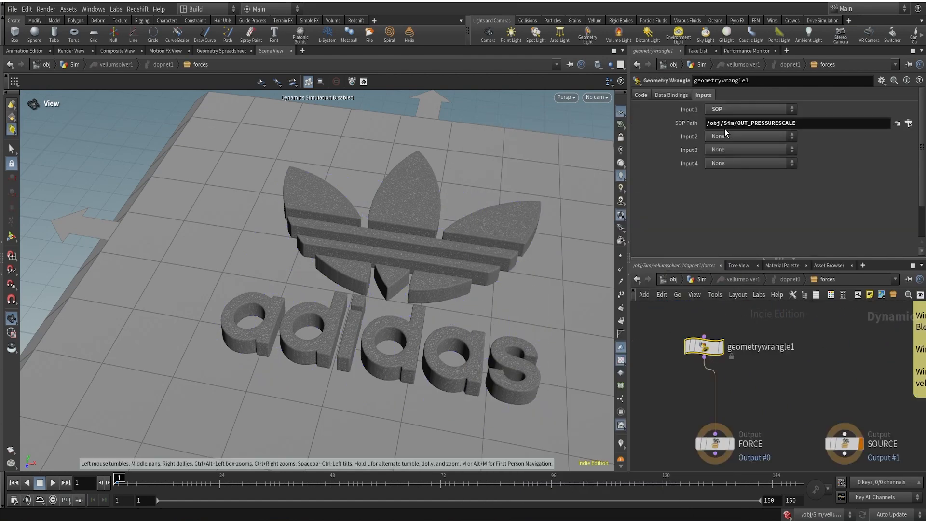
click(643, 95)
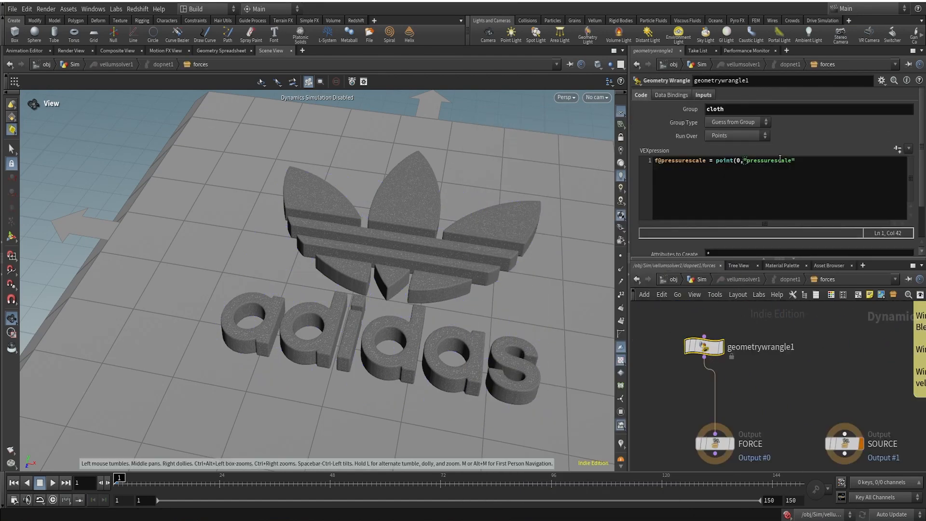
click(804, 160)
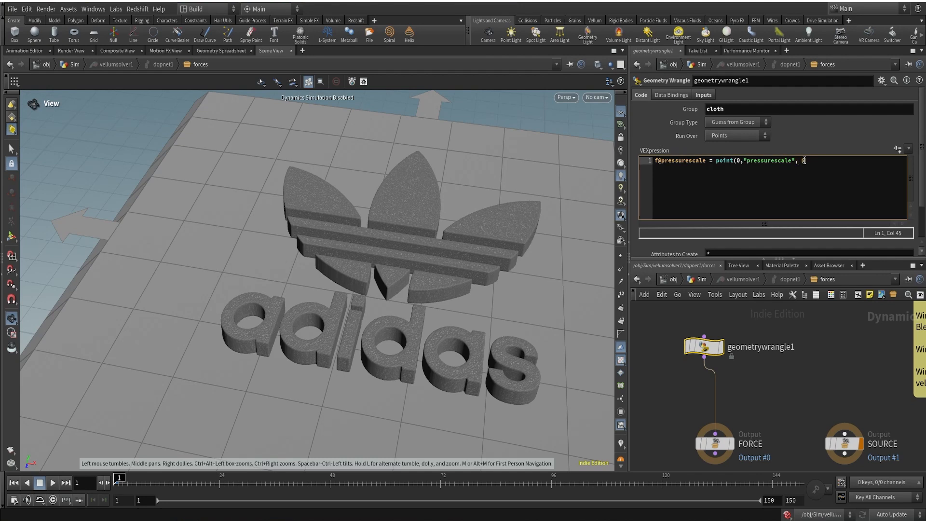
text(@ptnum);)
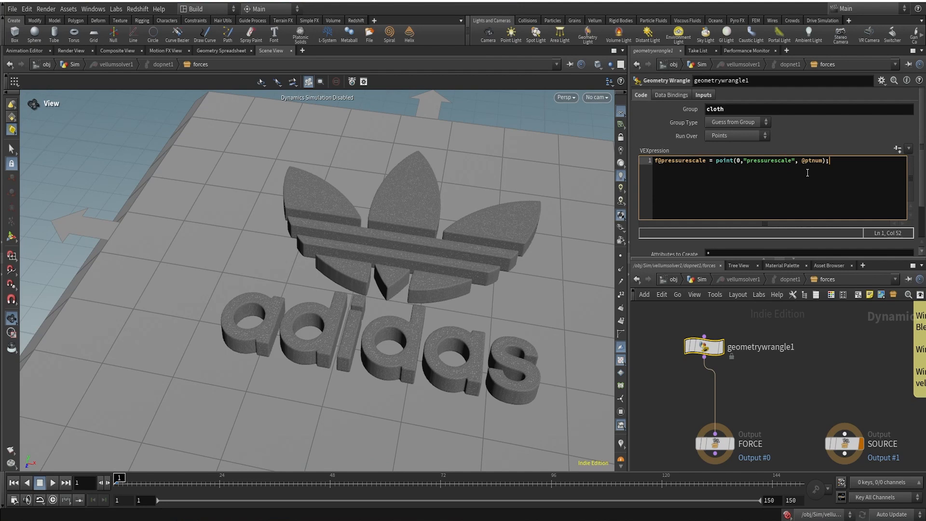
click(811, 404)
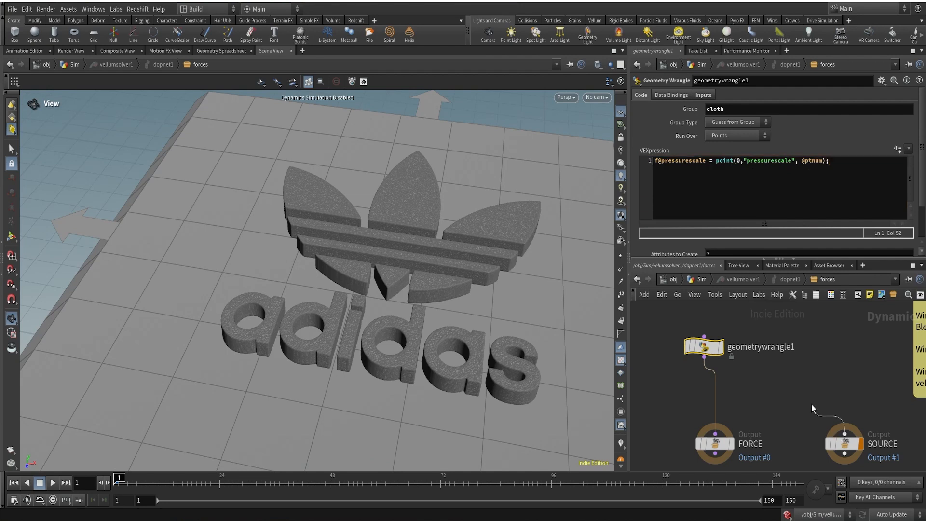
click(812, 376)
click(799, 386)
Step: Display the OUT_PRESSURESCALE null in the Sim network and show its point numbers on the logo geometry
click(702, 281)
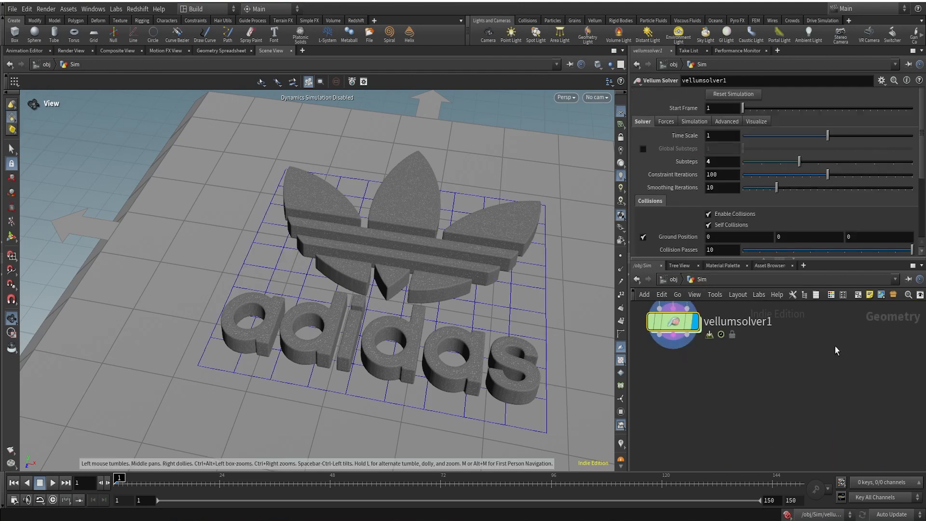
scroll(835, 346, down, 2)
middle_drag(844, 348, 735, 435)
middle_drag(794, 419, 809, 375)
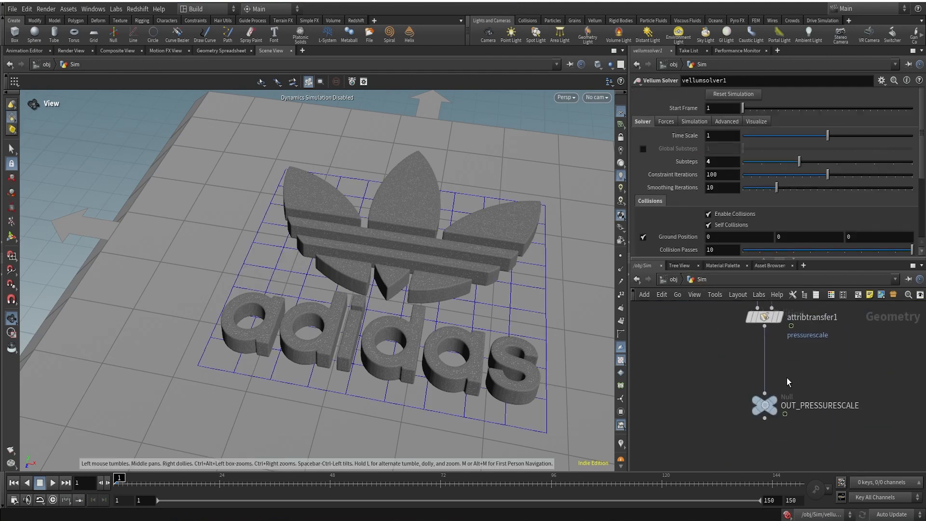
scroll(777, 394, up, 1)
click(773, 401)
click(766, 410)
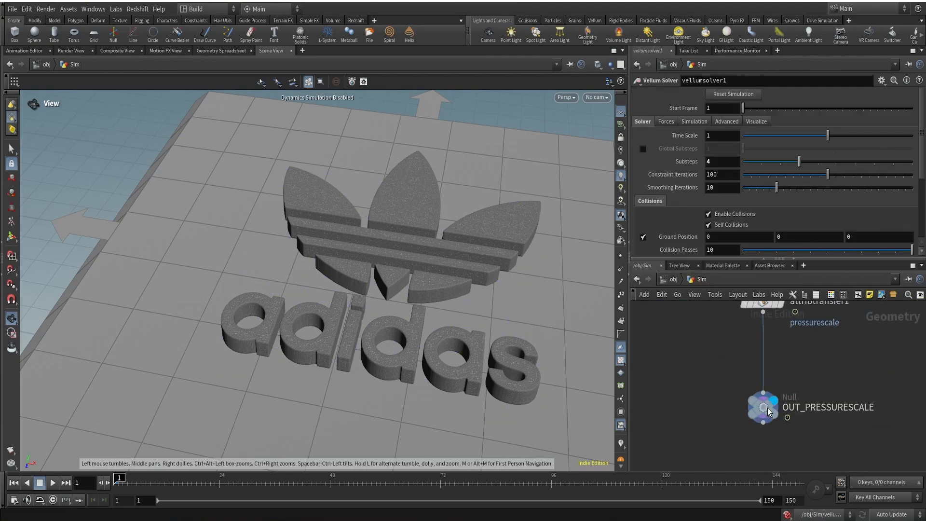
click(620, 294)
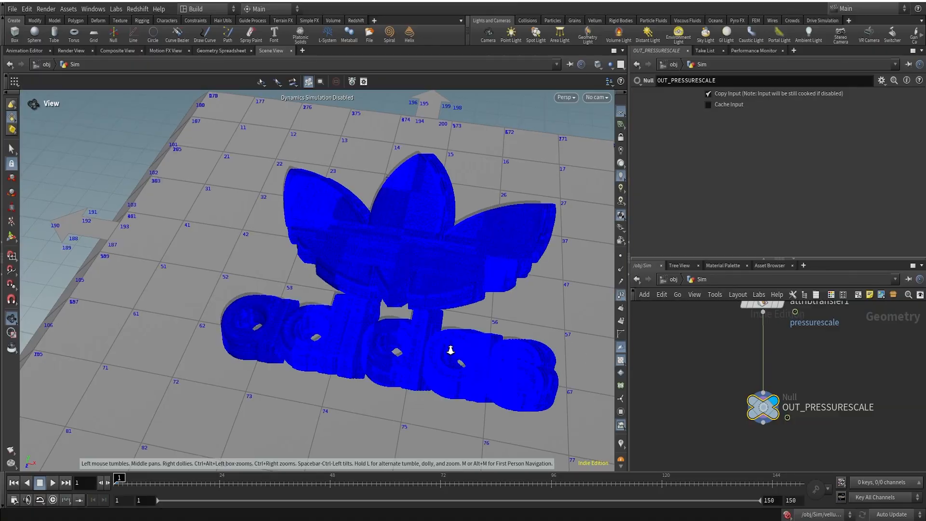
scroll(450, 347, up, 8)
scroll(380, 351, up, 5)
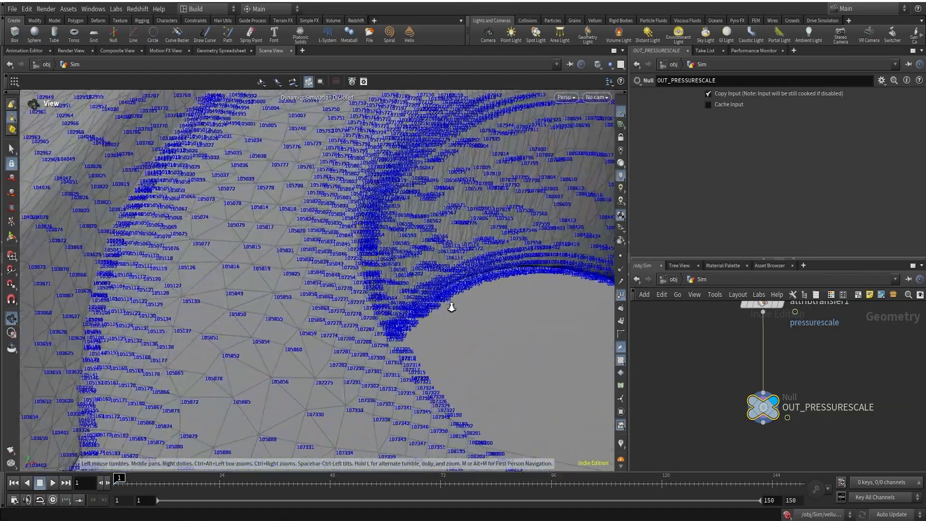
Step: Turn on the viewport visualizers to show pressurescale on the displayed null, and reset the viewport
click(621, 444)
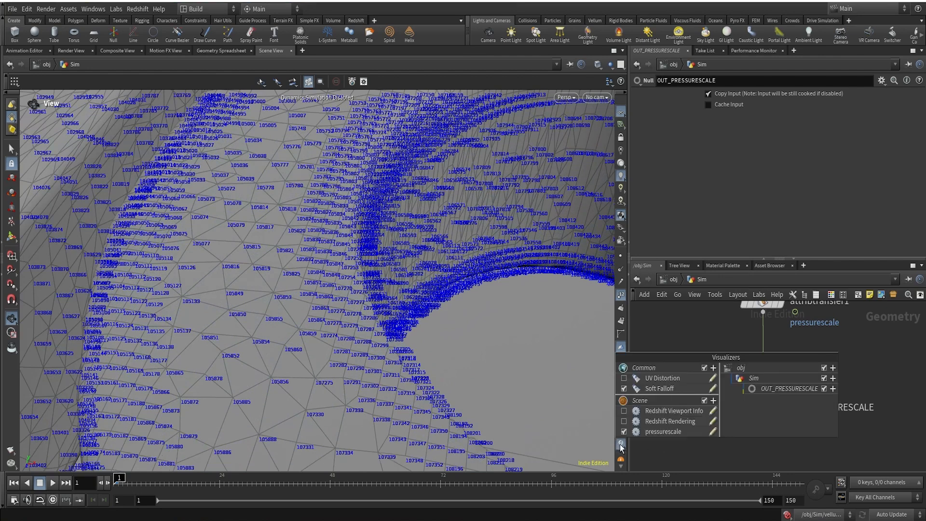
click(703, 459)
click(118, 11)
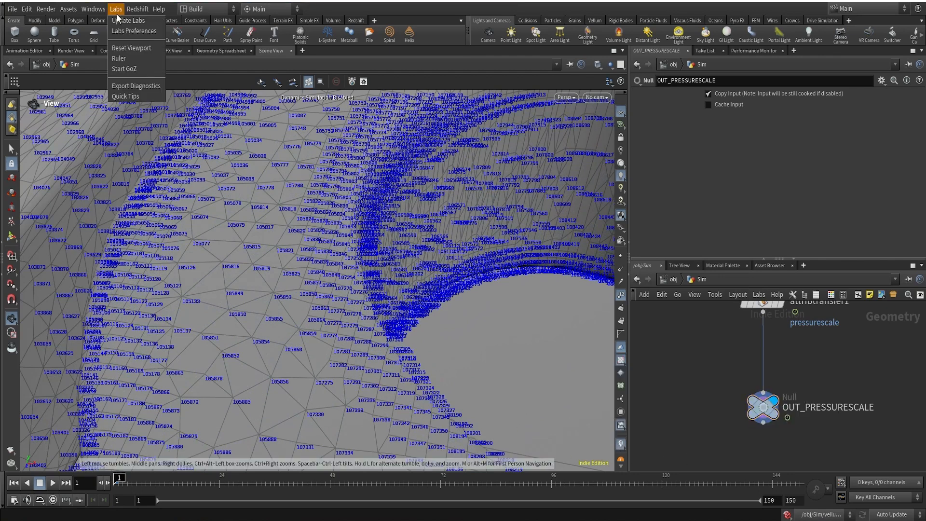
click(131, 48)
Step: Examine the point numbers on the adidas logo and lettering up close
right_drag(322, 267, 345, 302)
right_drag(464, 268, 255, 241)
drag(255, 241, 349, 343)
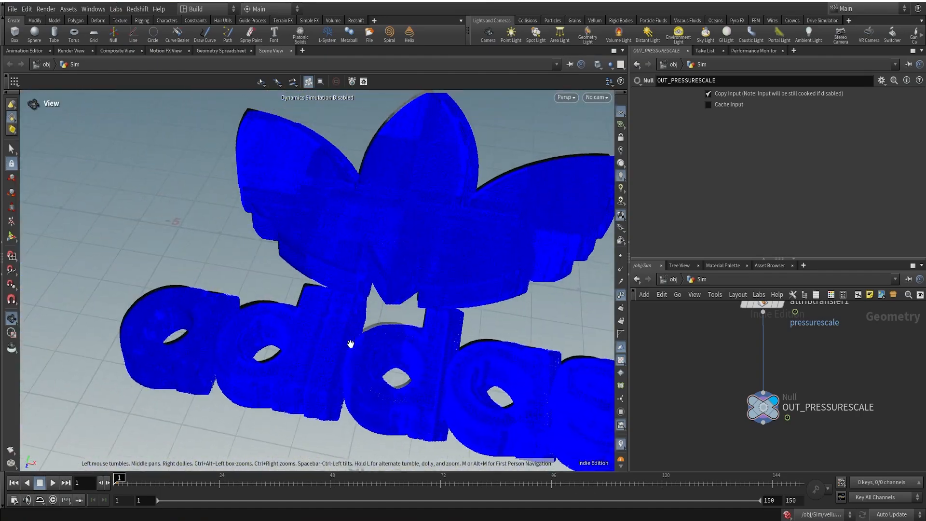
right_drag(349, 342, 663, 193)
right_drag(389, 329, 512, 288)
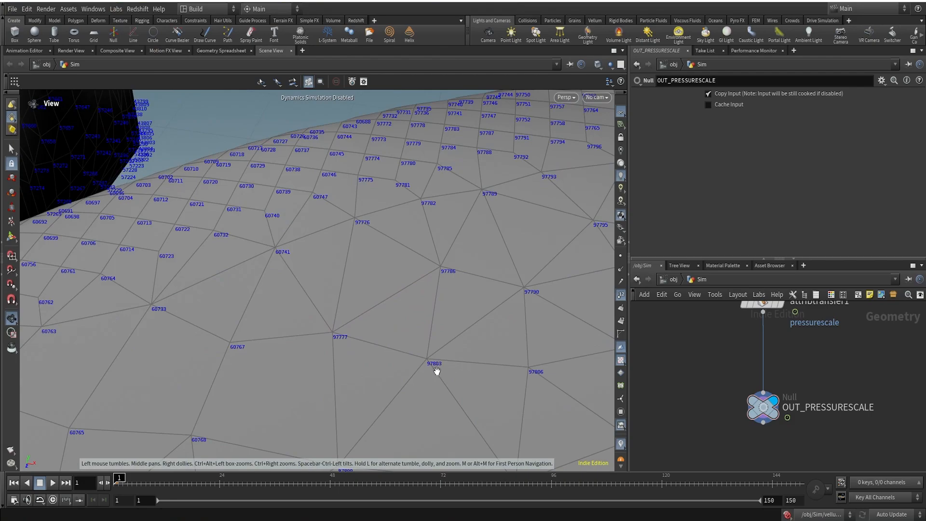
right_drag(492, 357, 308, 410)
middle_drag(333, 359, 482, 309)
right_drag(386, 334, 241, 383)
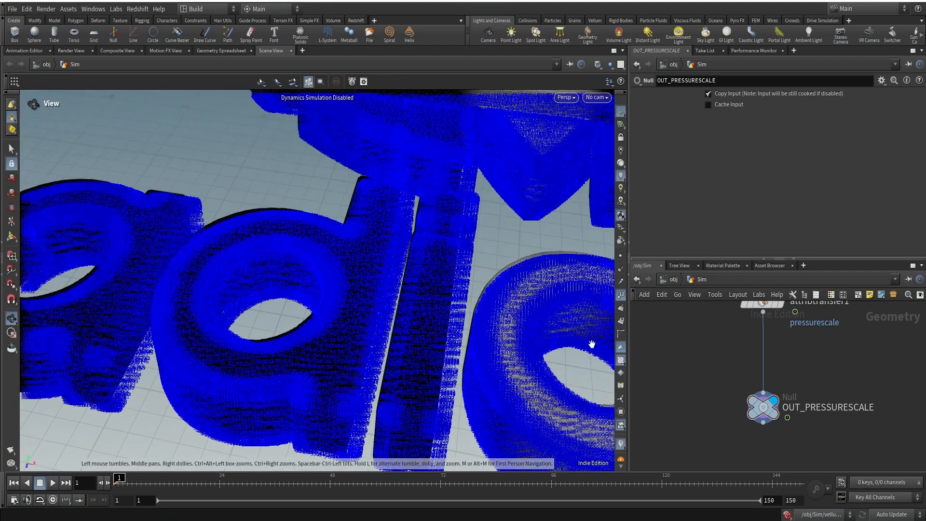
drag(591, 345, 521, 370)
middle_drag(521, 371, 488, 375)
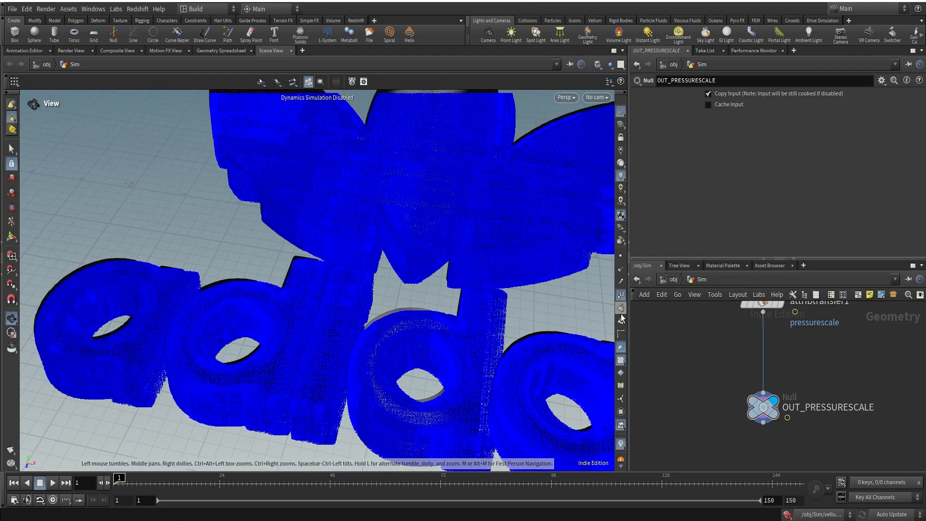
Step: Hide the point numbers and scrub the timeline to frame 100 to view the pressurescale mask moving across the logo
click(619, 296)
right_drag(479, 288, 416, 323)
middle_drag(416, 323, 317, 359)
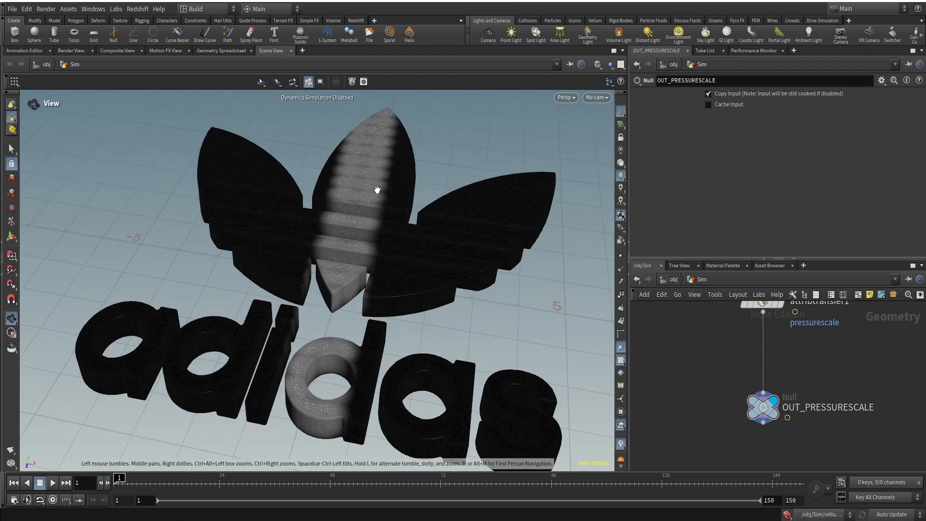
drag(152, 478, 570, 478)
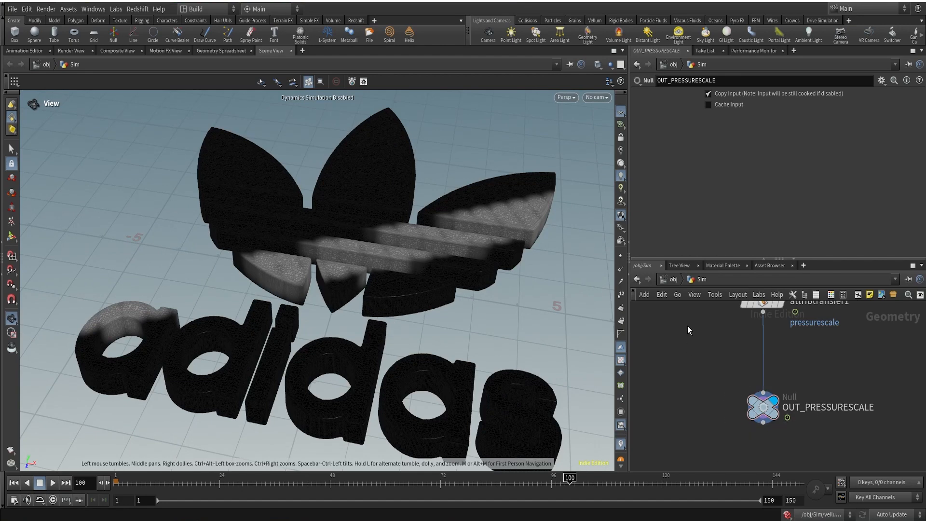
Step: Return to geometrywrangle1 inside vellumsolver1 and check its Input 1 SOP Path against the VEXpression
scroll(699, 398, down, 1)
middle_drag(699, 398, 882, 366)
middle_drag(730, 348, 746, 403)
scroll(703, 368, up, 3)
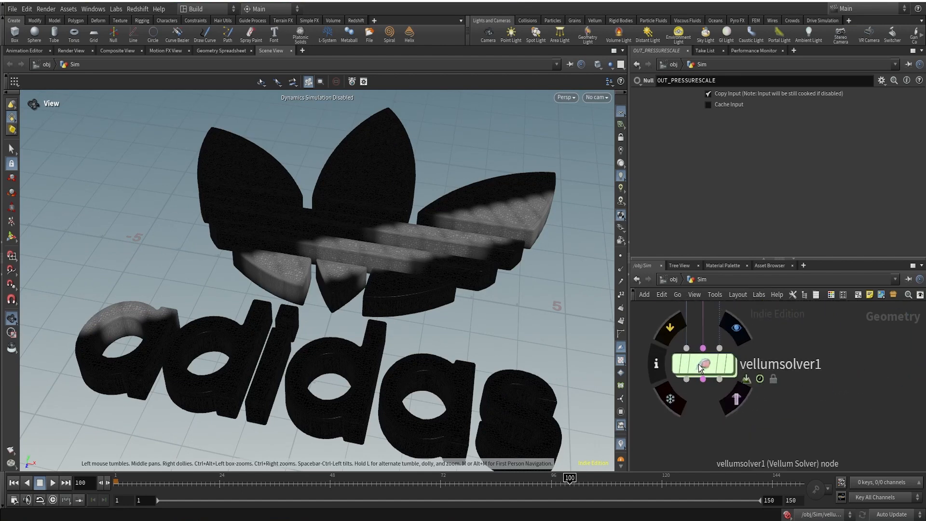
double_click(703, 366)
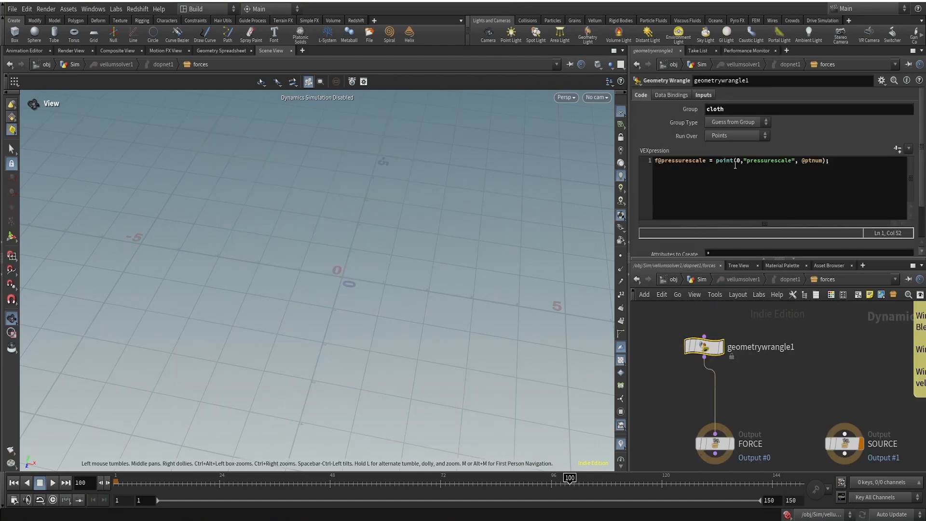
click(703, 95)
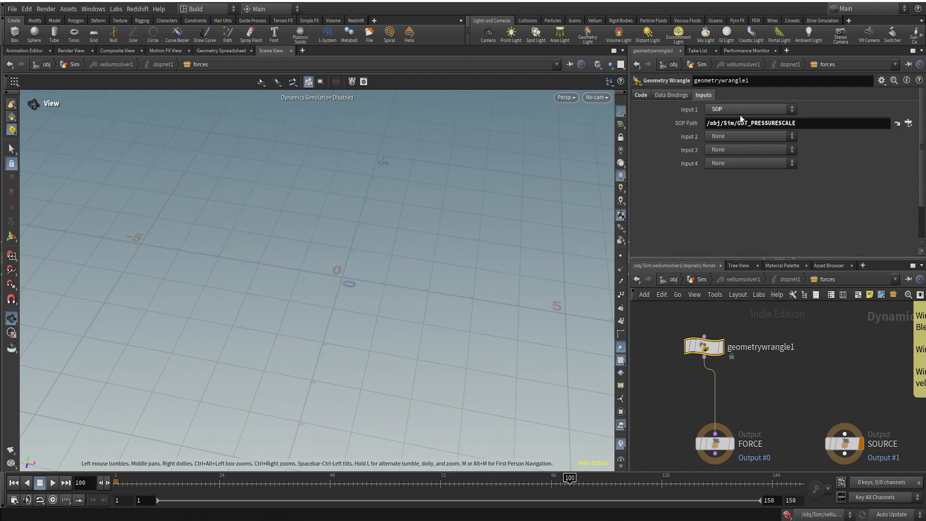
click(641, 95)
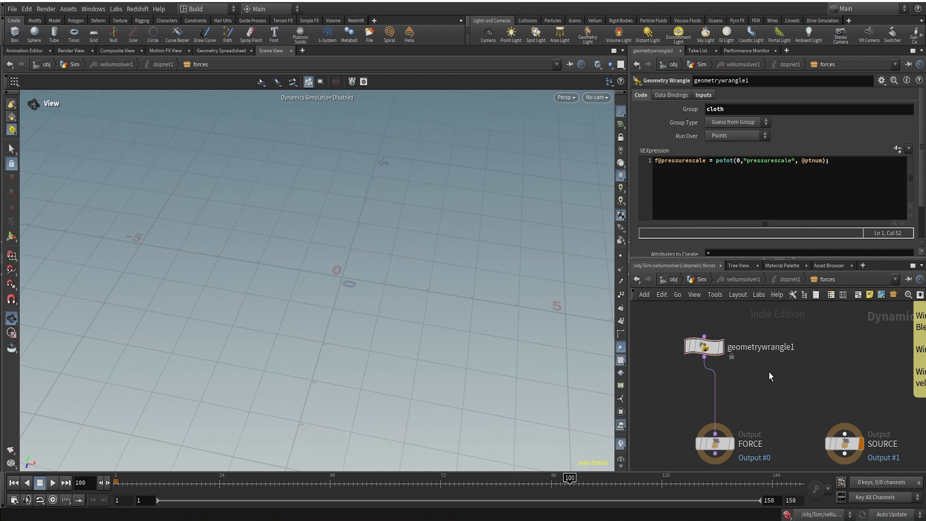
Step: Rewind to frame 1, display vellumsolver1 in the Sim network, and reopen its forces network
click(13, 482)
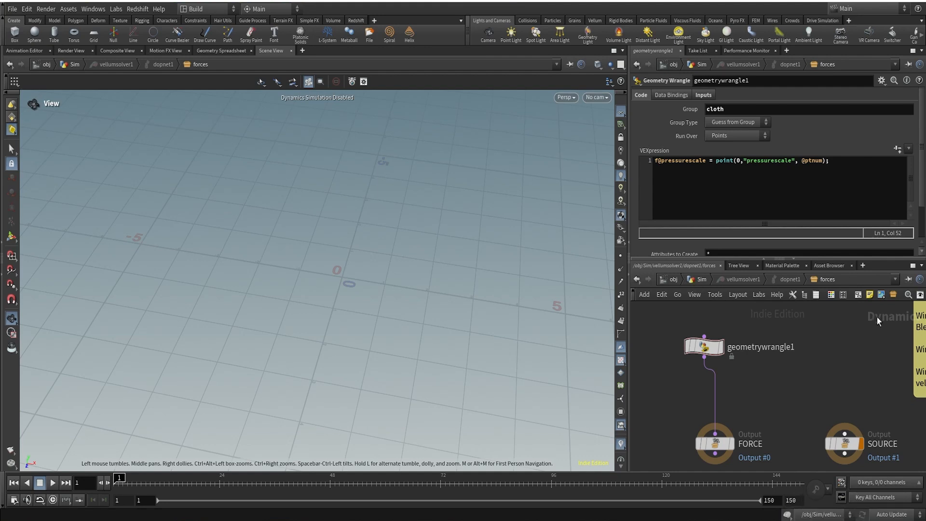
click(701, 279)
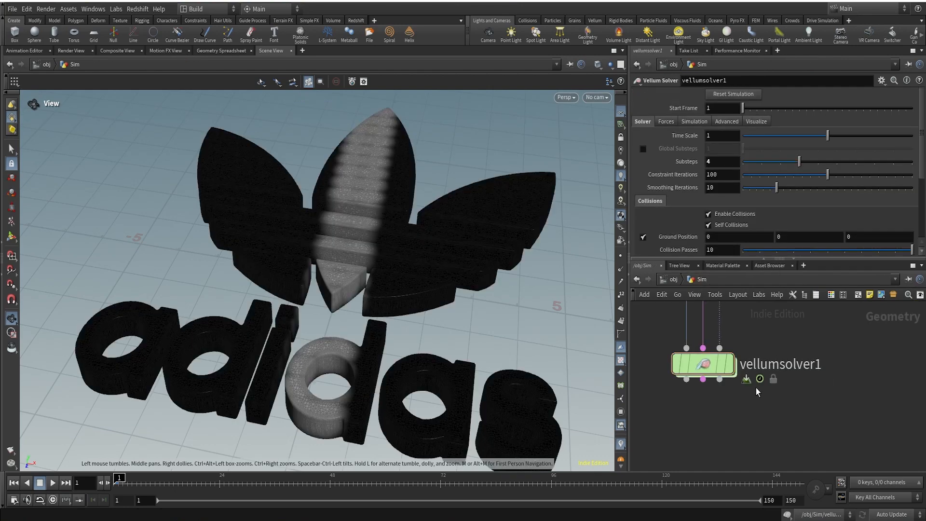
click(729, 370)
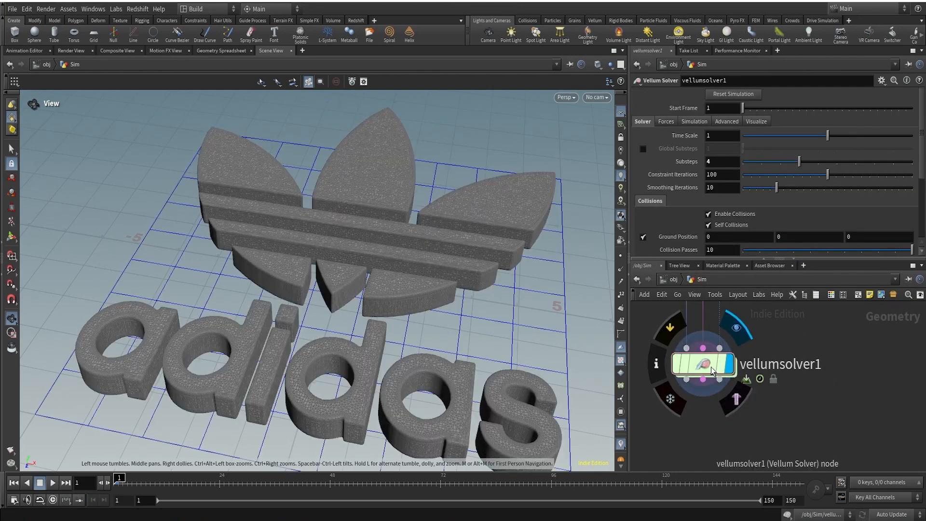
double_click(702, 363)
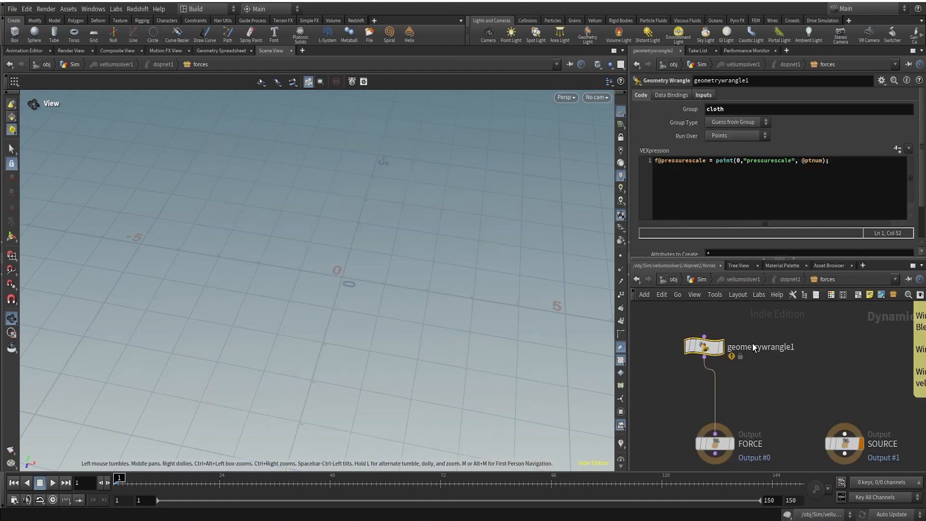
click(776, 391)
Step: Reset the viewport and play the Vellum simulation from frame 1 to frame 18
click(114, 9)
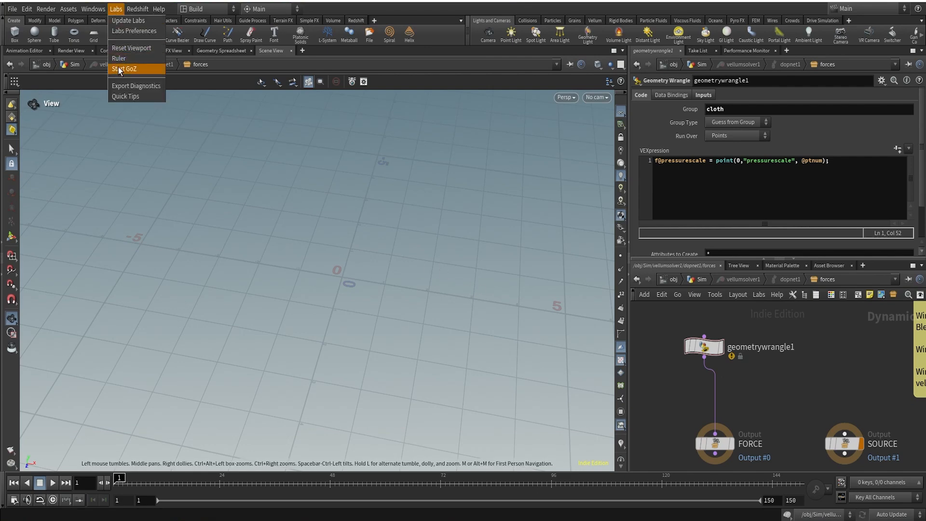
click(122, 49)
right_drag(367, 237, 317, 326)
drag(378, 312, 311, 291)
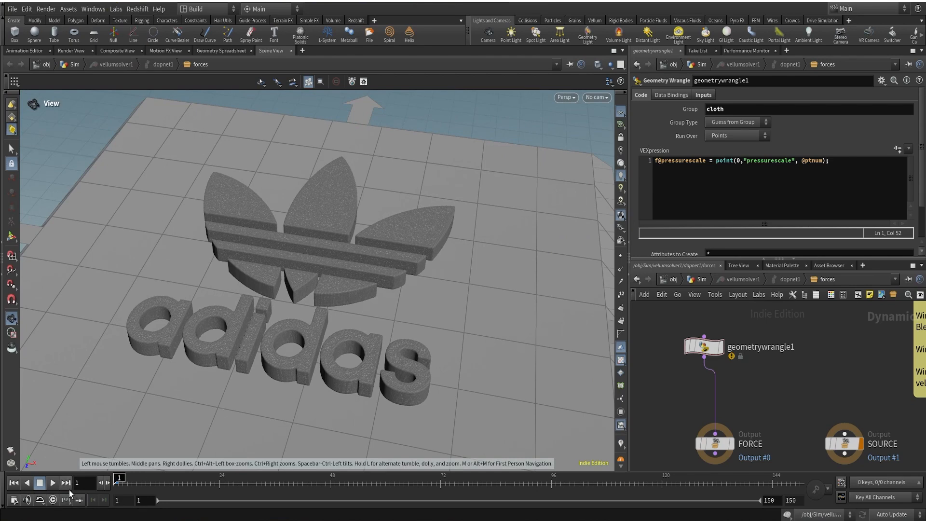
click(54, 481)
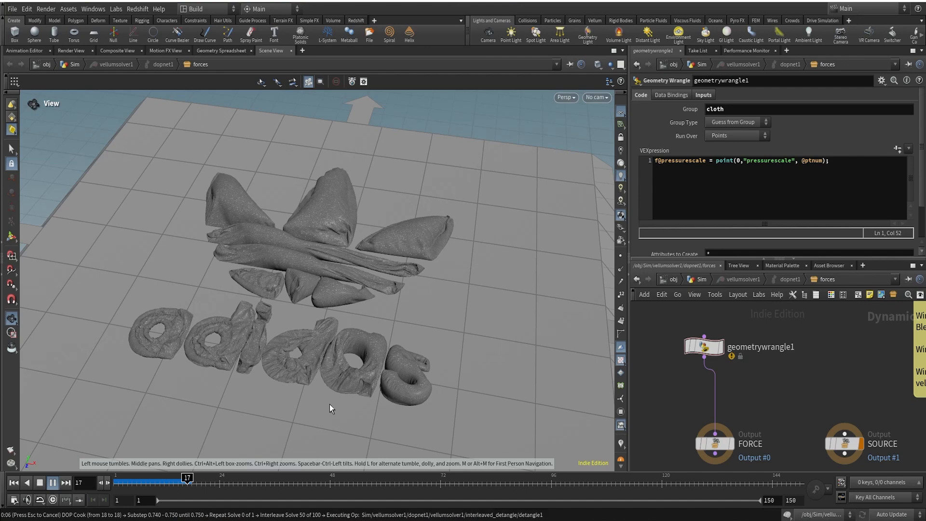
key(Escape)
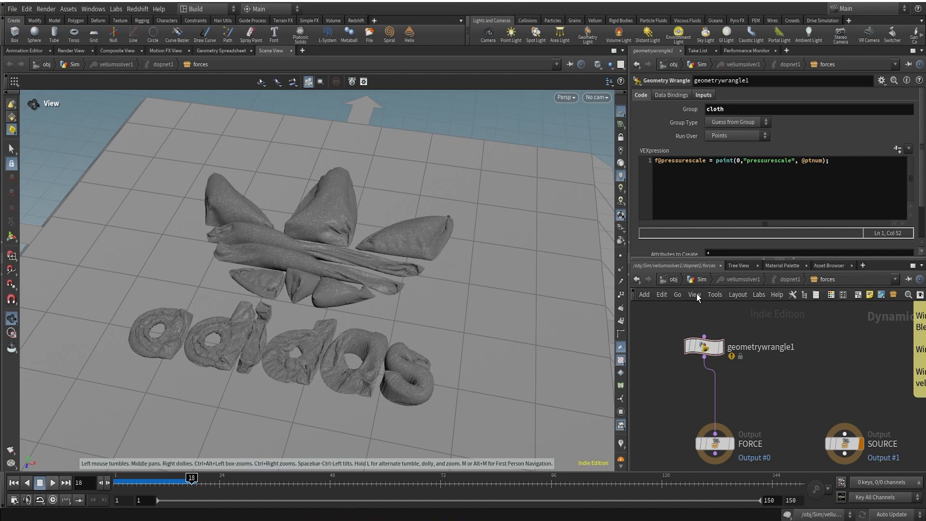
Step: Add a Vellum Post-Process node in the Sim network and wire vellumsolver1's three outputs into its inputs
click(701, 279)
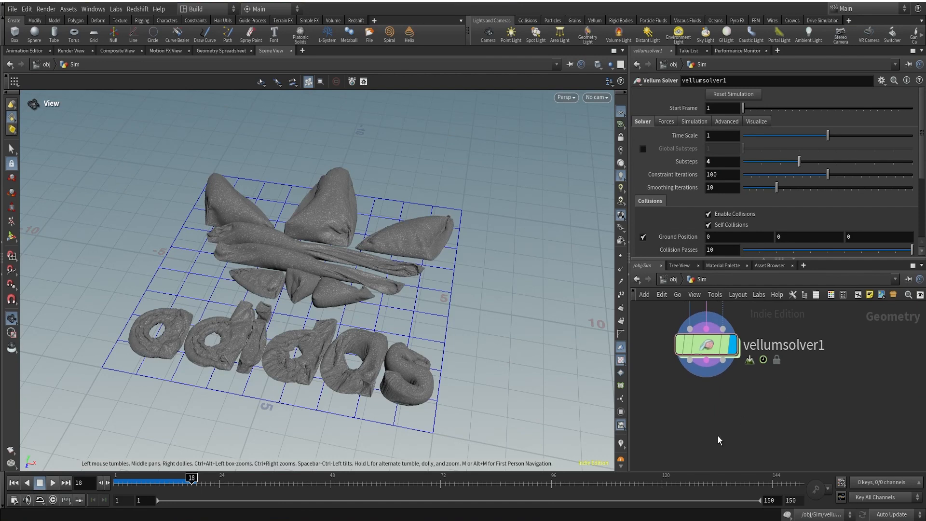
key(Tab)
text(vp)
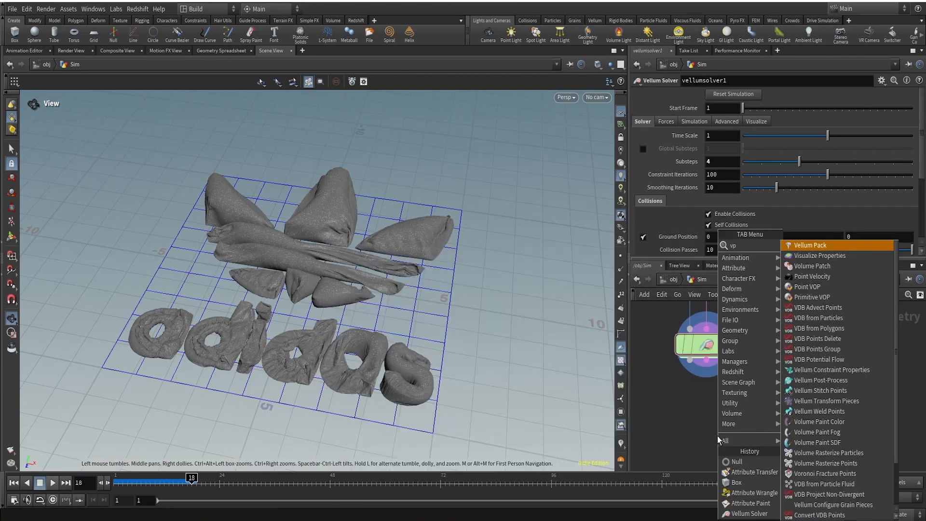
text(ost)
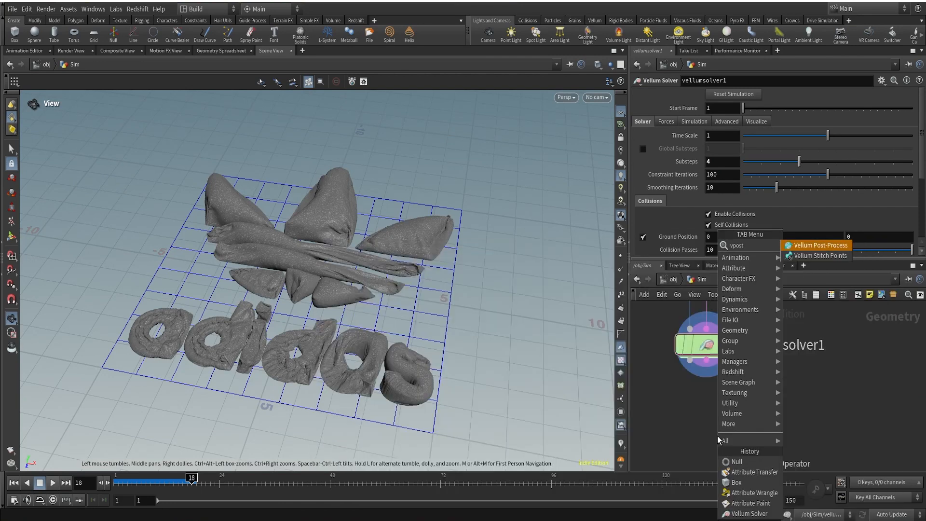
key(Return)
click(717, 448)
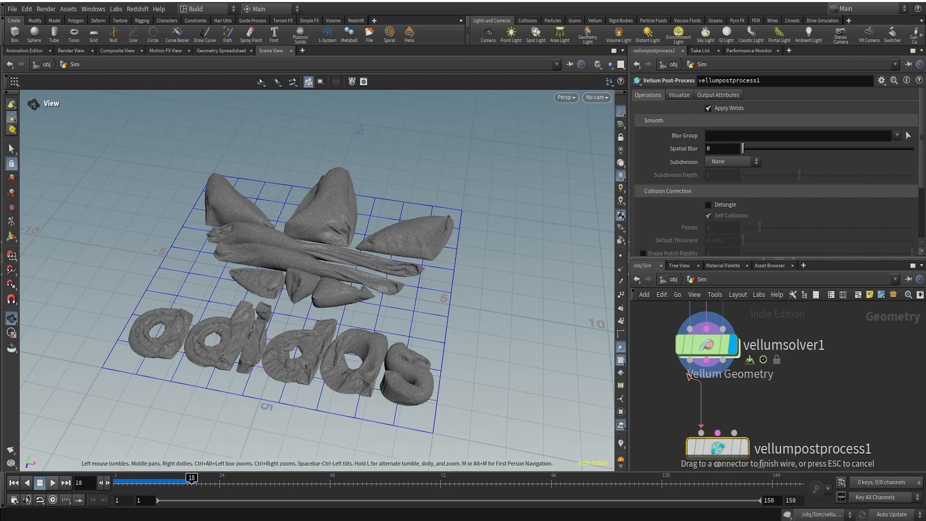
drag(712, 365, 717, 434)
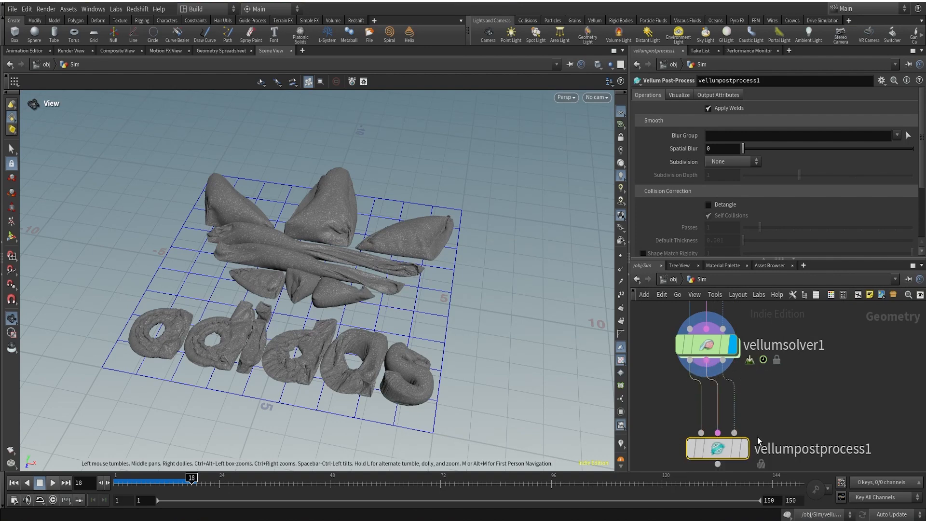
drag(722, 361, 724, 454)
Step: Display the vellumpostprocess1 result and switch the viewport to Smooth Shaded
click(742, 448)
right_drag(311, 330, 343, 301)
click(598, 64)
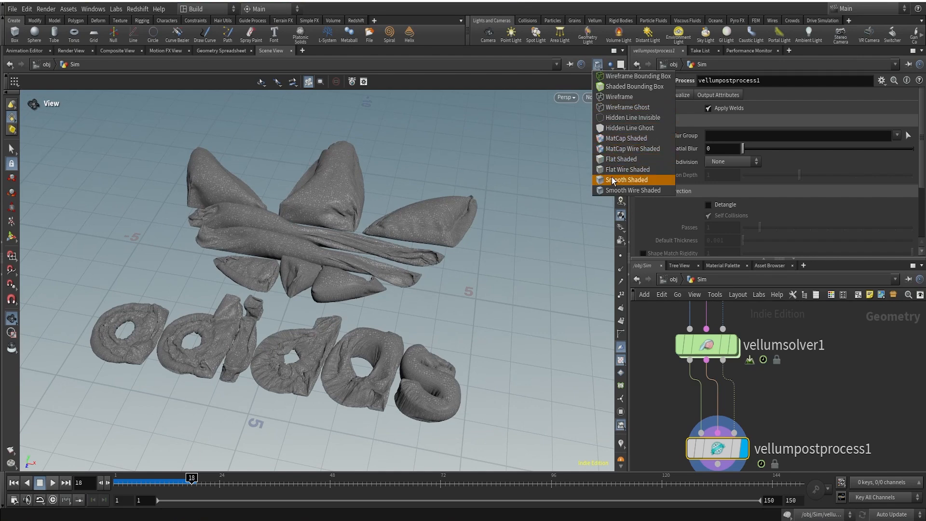
click(632, 180)
Step: Add a Color node after vellumpostprocess1, wire it to that node's first output, and display it
scroll(723, 338, down, 3)
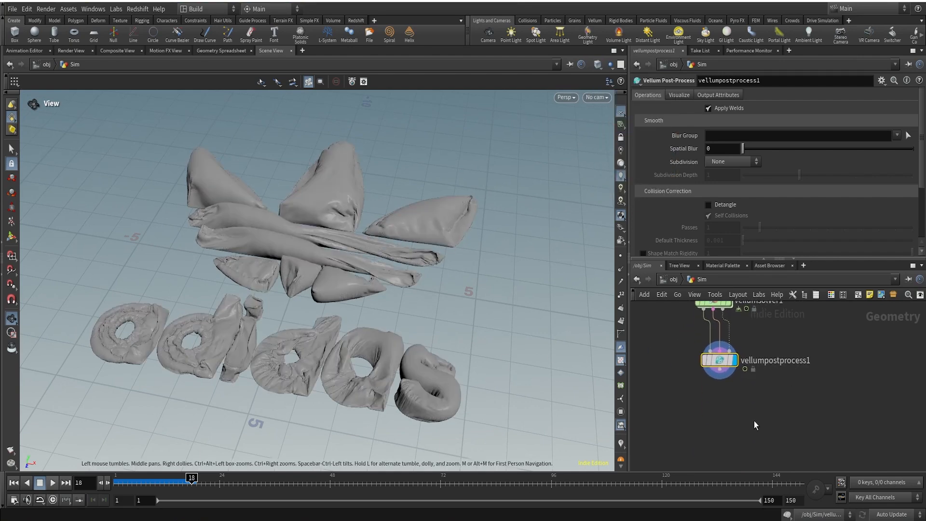
drag(719, 375, 693, 429)
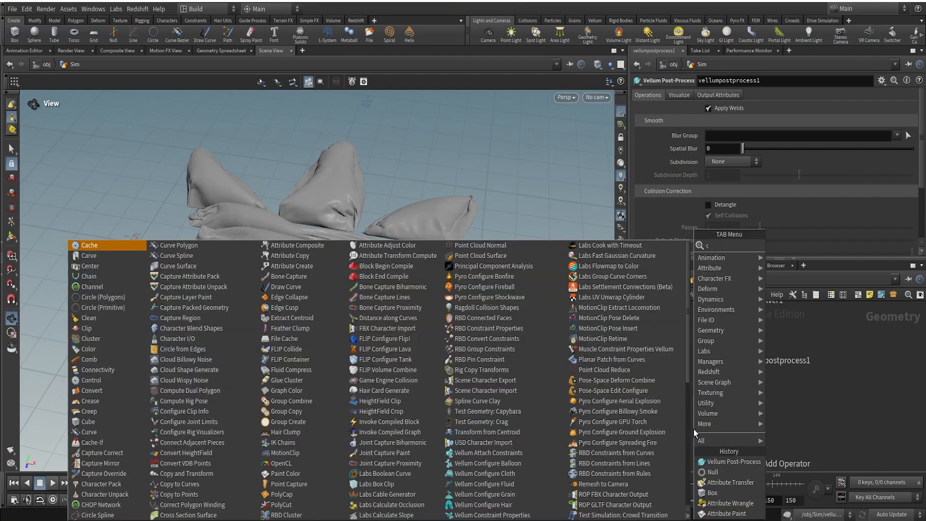
text(colo)
key(Return)
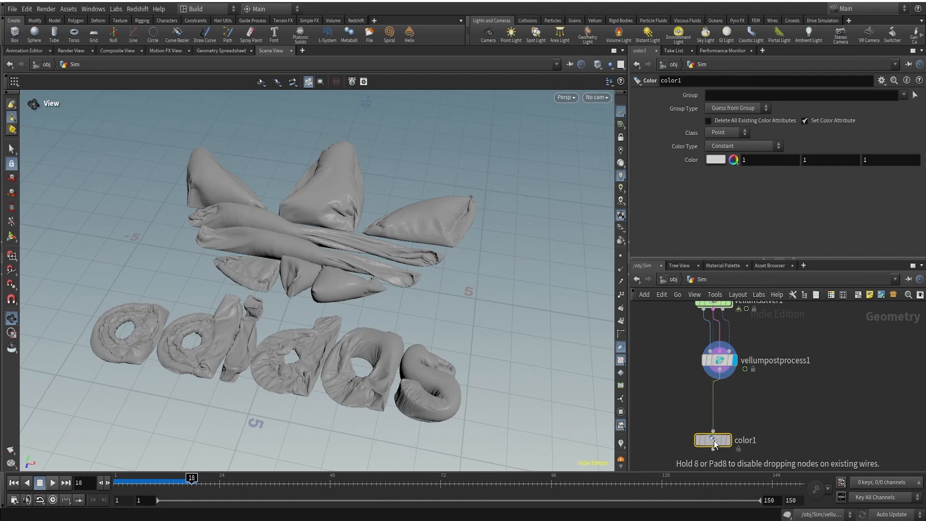
click(732, 446)
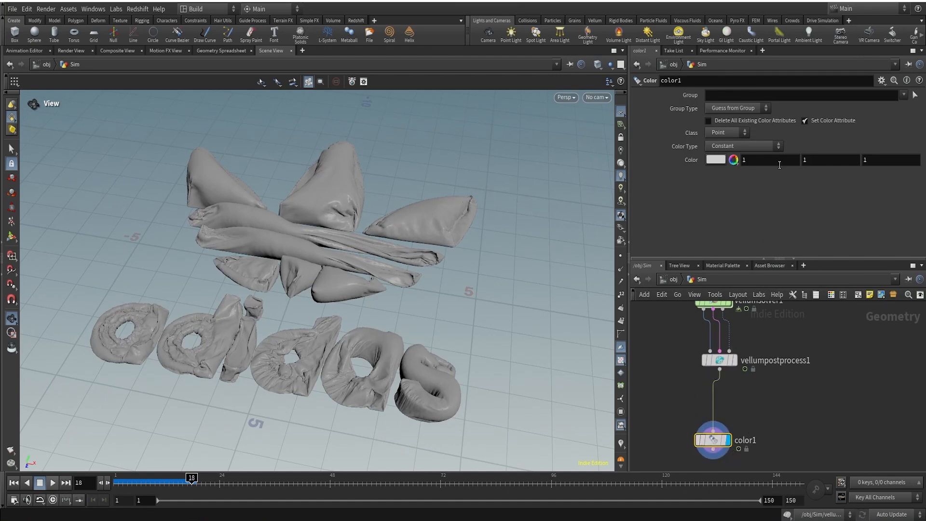
Step: Set the Color node's type to Ramp from Attribute, driven by the pressurescale attribute
click(738, 144)
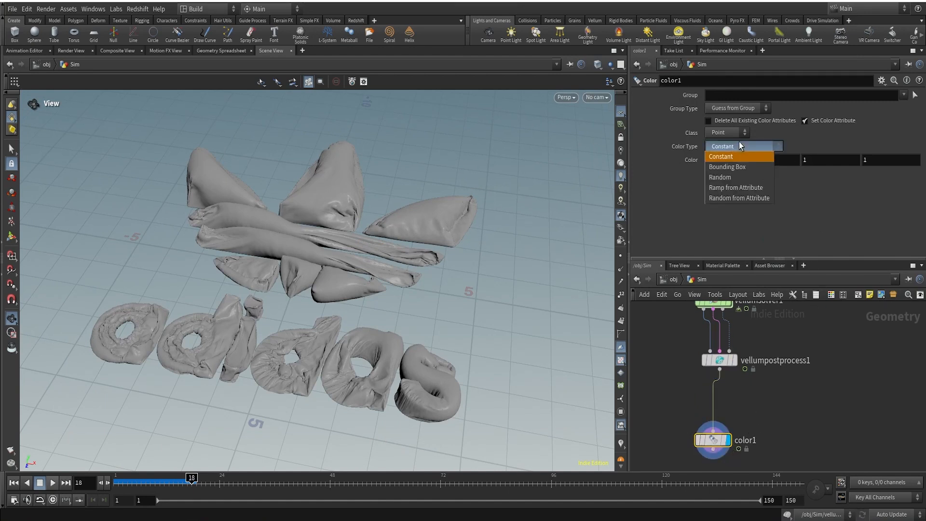
click(724, 187)
click(915, 160)
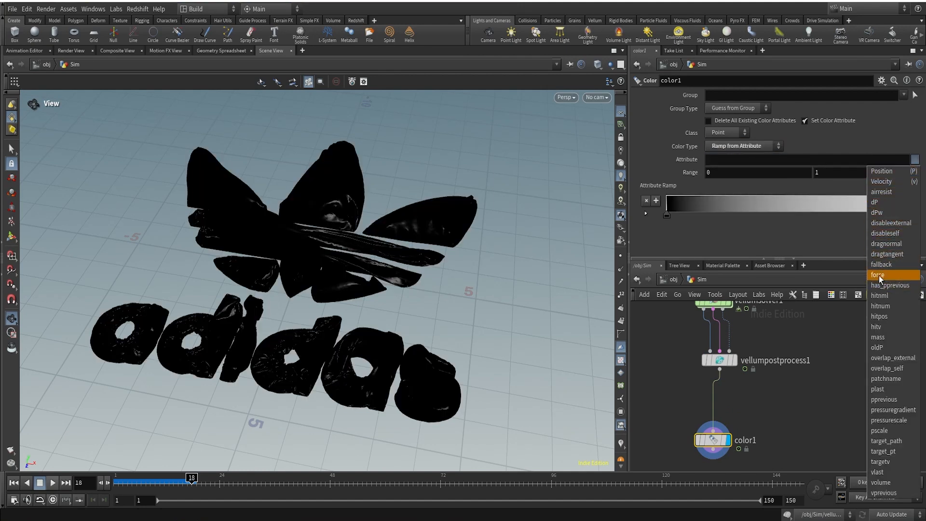
click(881, 420)
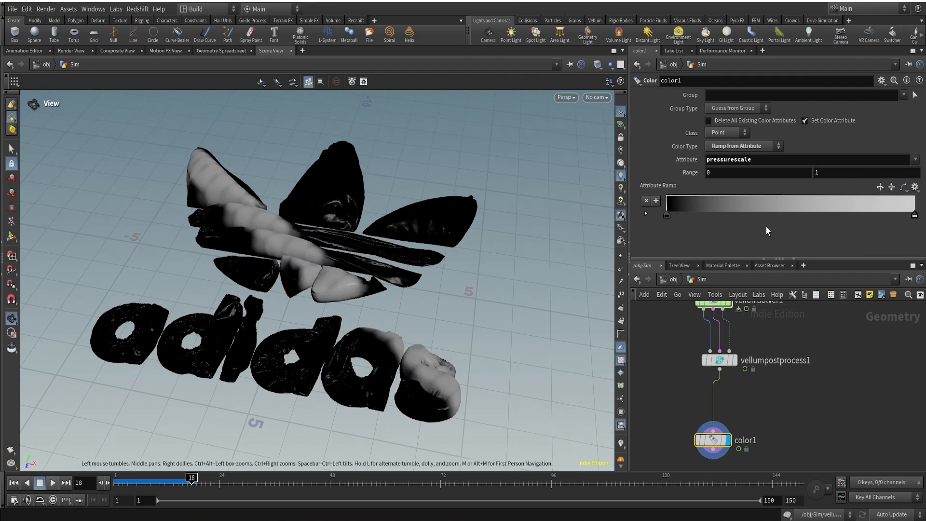
Step: Colour the attribute ramp's start orange and its end light blue, and align color1 beneath vellumpostprocess1
double_click(666, 215)
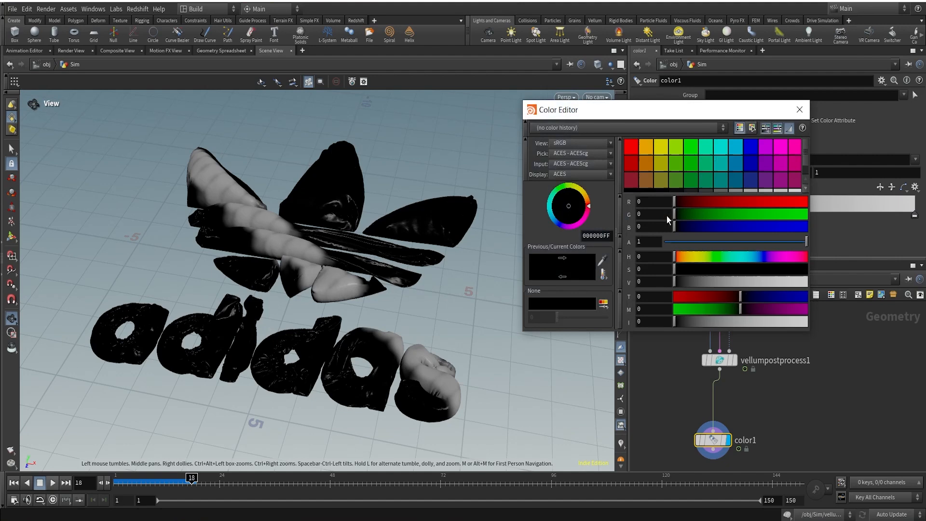
click(653, 180)
click(643, 150)
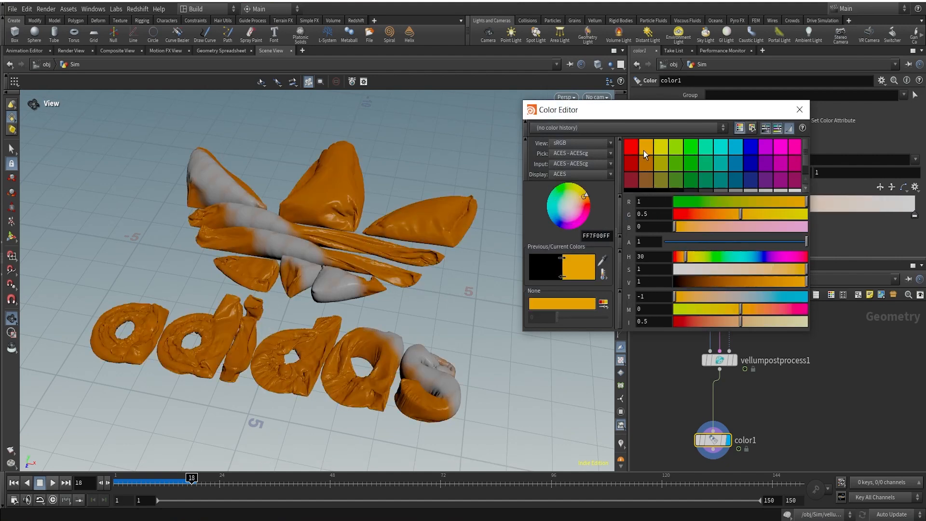
click(799, 110)
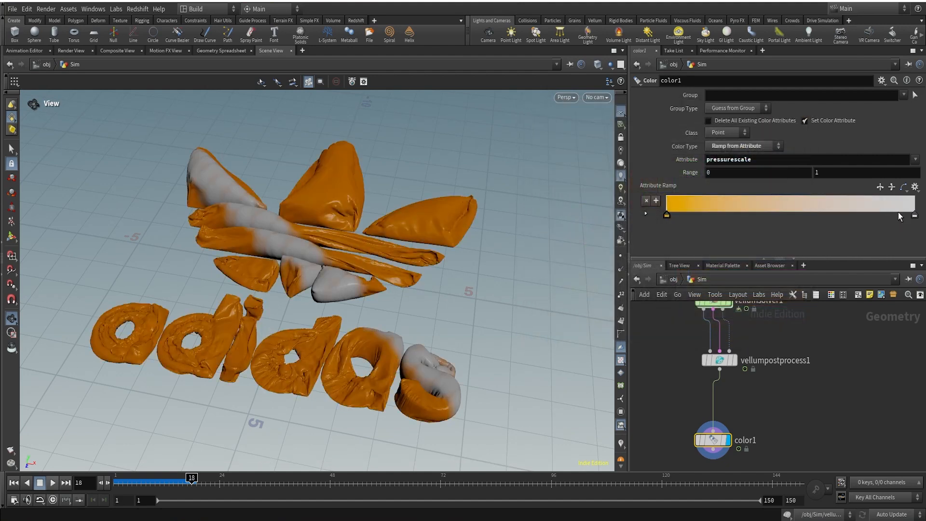
double_click(914, 215)
click(740, 151)
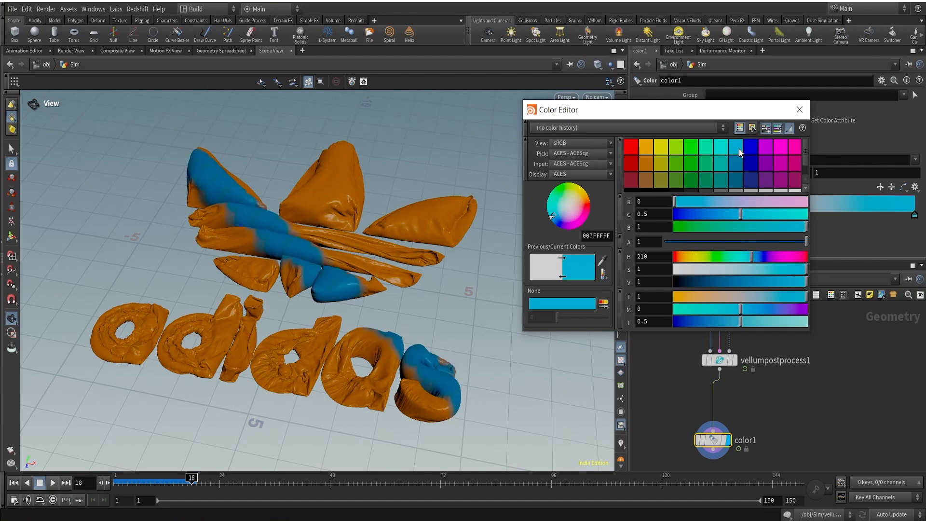
click(799, 109)
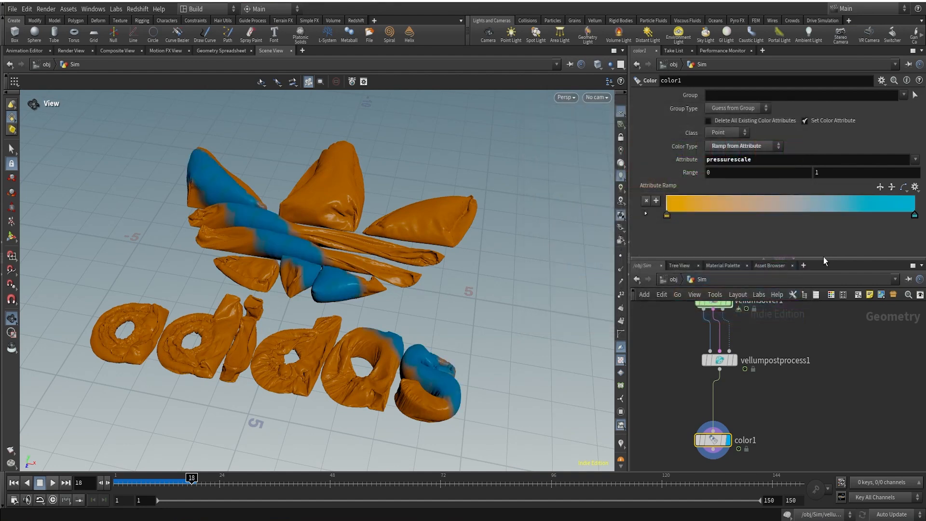
drag(705, 450, 711, 434)
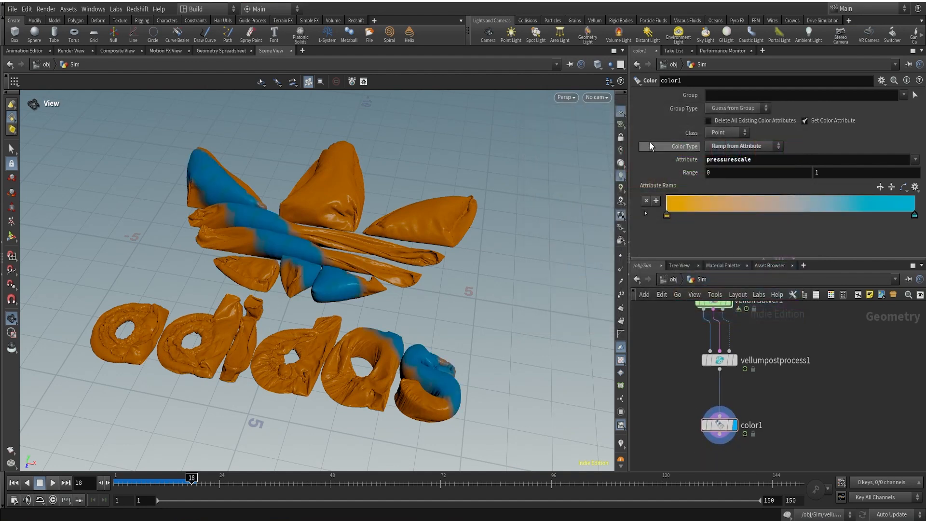
Step: Scrub the timeline to frame 17 and examine the coloured pressurescale on the inflated logo
drag(403, 310, 426, 324)
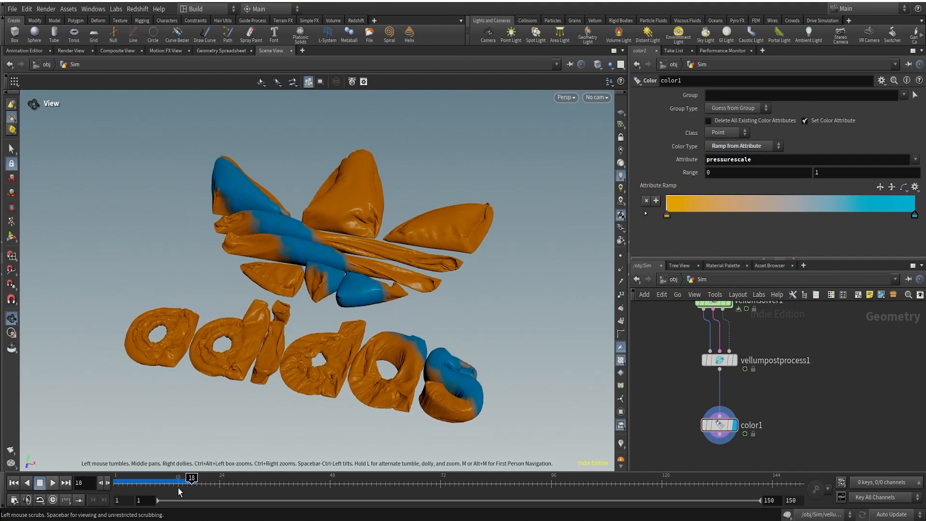
mouse_move(178, 480)
mouse_down()
mouse_move(106, 479)
mouse_move(187, 476)
mouse_up()
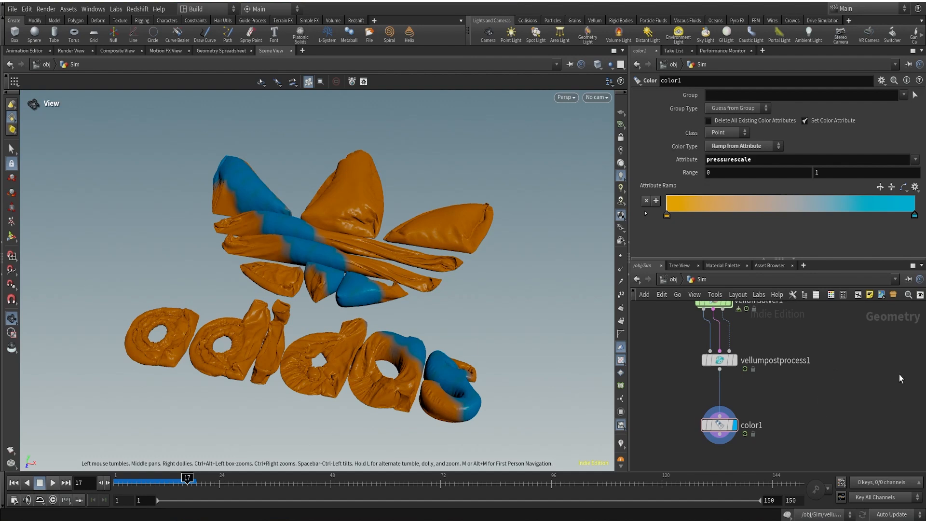
drag(413, 345, 366, 336)
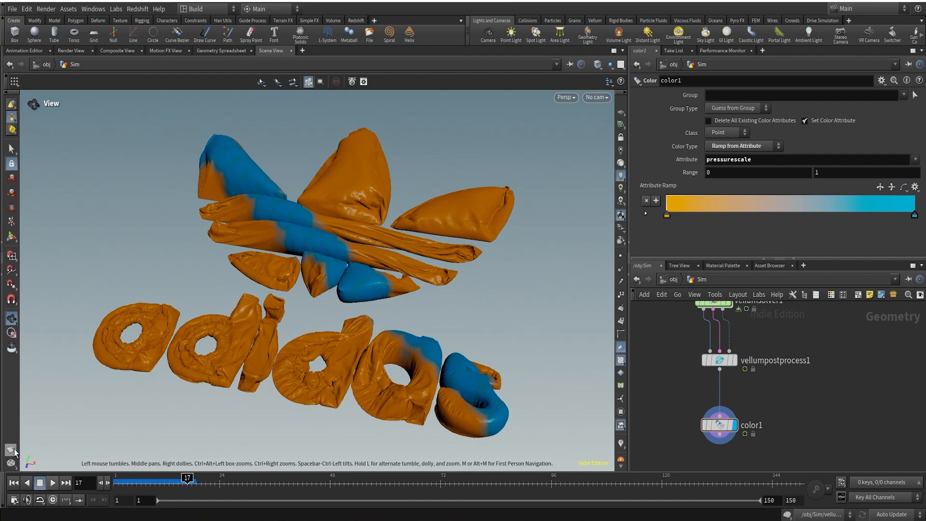
Step: Render a flipbook of the simulation with the custom Resolution option turned off and play it back in MPlay
click(25, 459)
click(88, 330)
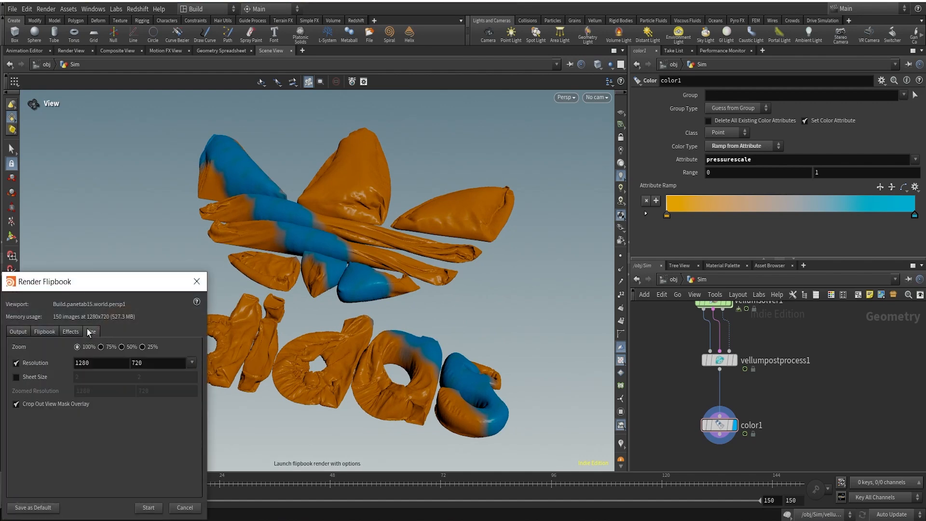
click(15, 363)
click(148, 507)
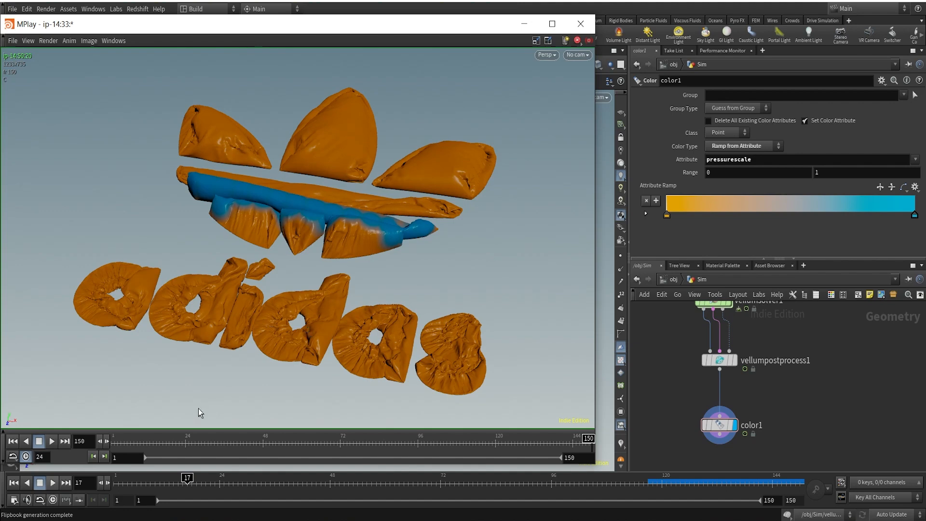
click(52, 441)
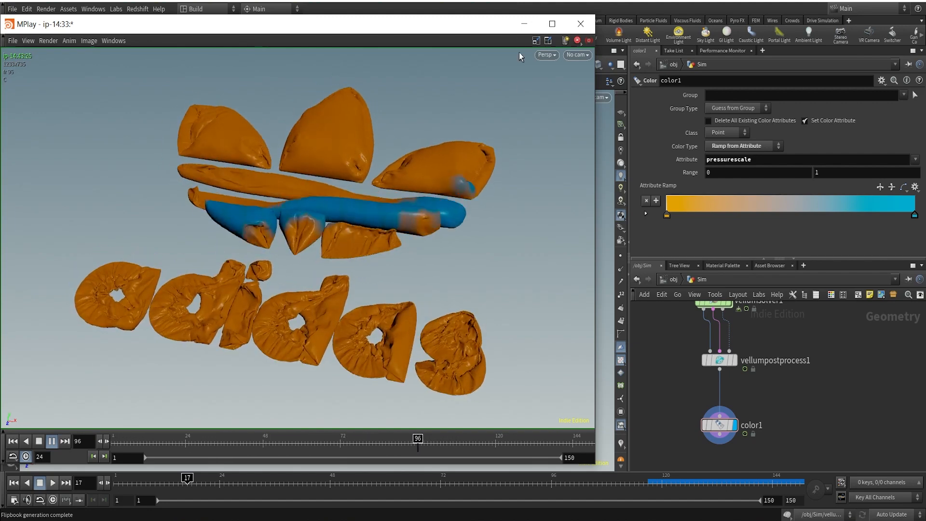
click(520, 19)
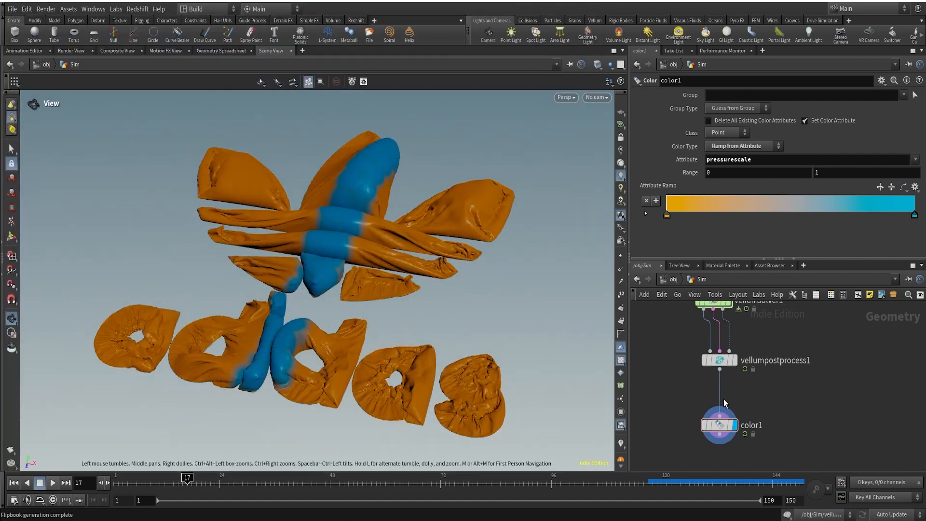
Step: Add the line "vellum rigid bodies" below pressurescale in the network's sticky note
scroll(841, 410, down, 3)
middle_drag(863, 396, 793, 455)
scroll(769, 420, down, 4)
middle_drag(887, 394, 754, 396)
scroll(755, 395, up, 6)
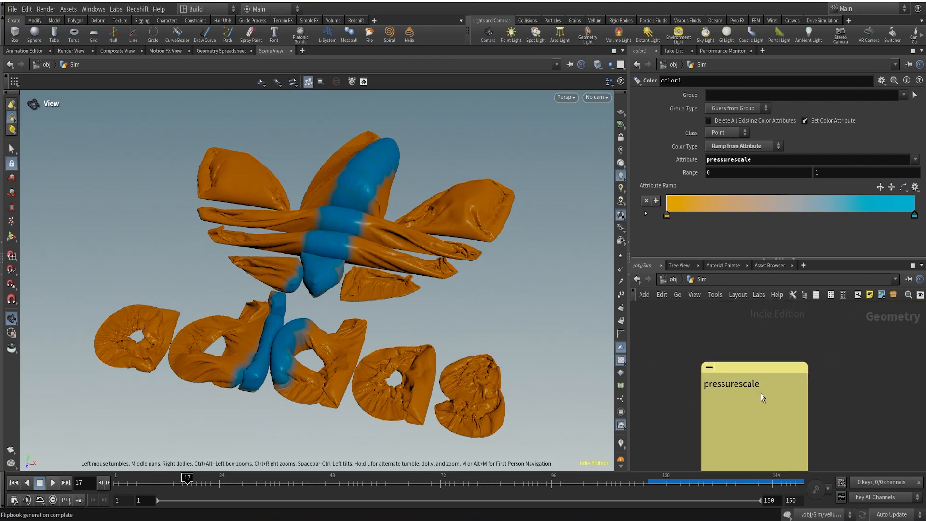
click(761, 394)
key(Return)
key(Return)
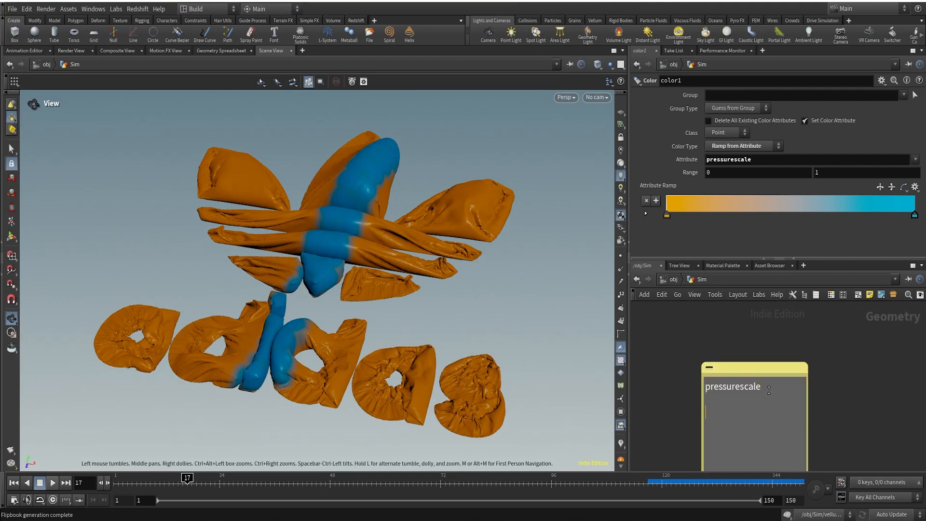
text(vellum rigid bdi)
key(BackSpace)
key(BackSpace)
text(odies)
click(874, 391)
Step: Reopen the rendered flipbook in MPlay and scrub it to frame 86 to review the inflation
scroll(864, 410, down, 5)
middle_drag(864, 410, 874, 354)
scroll(843, 368, down, 5)
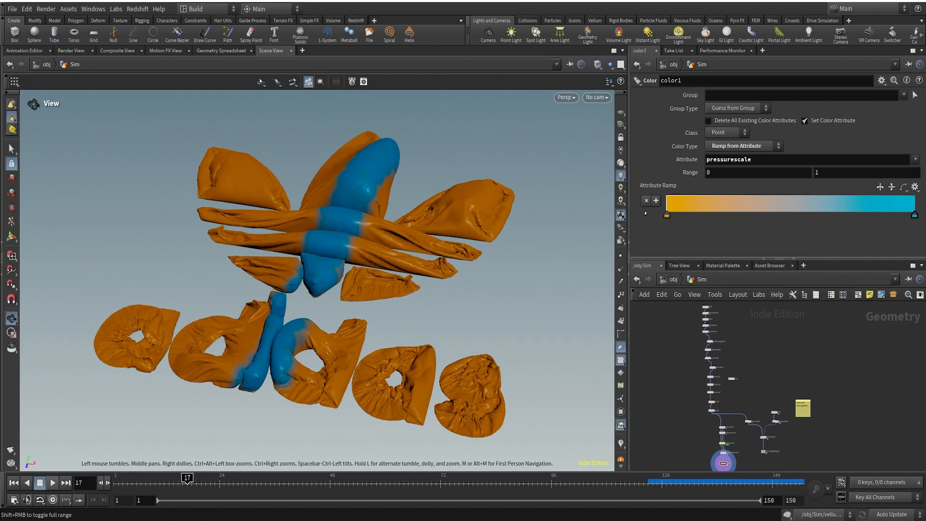
click(14, 499)
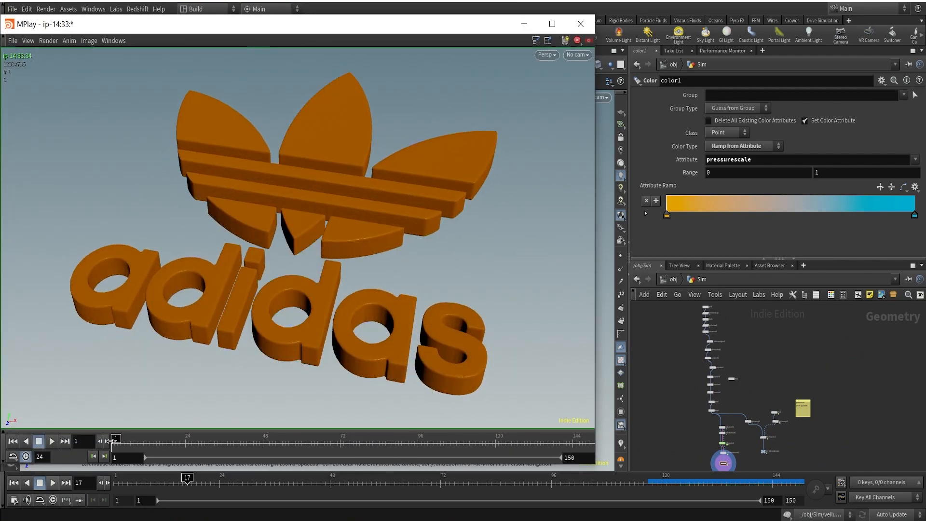
drag(201, 438, 384, 438)
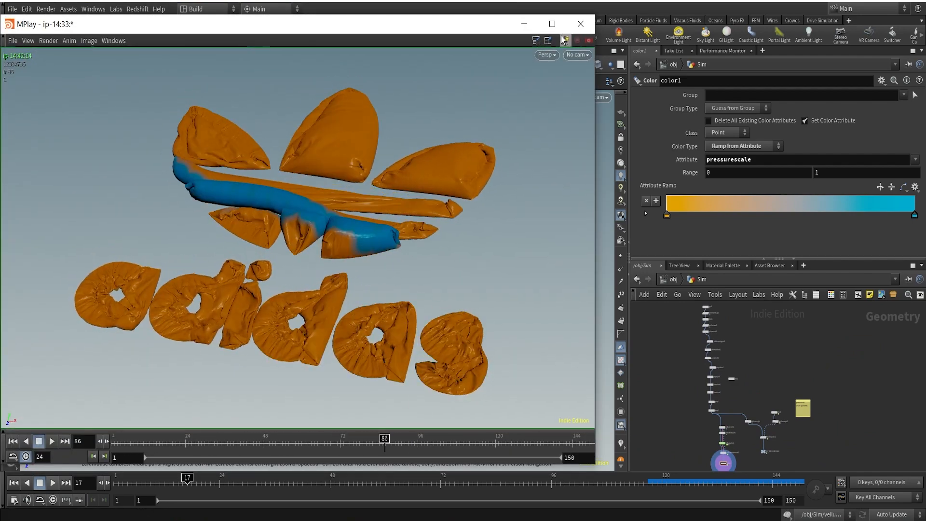
click(531, 32)
Step: Select the upper part of the node chain in the Sim network, from the grid down, and lay it out automatically
scroll(765, 388, up, 6)
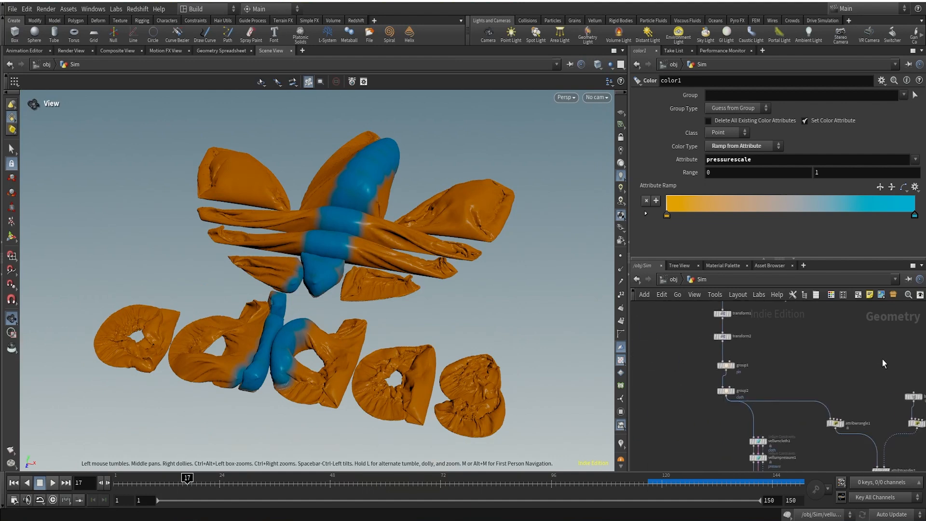
scroll(819, 412, down, 2)
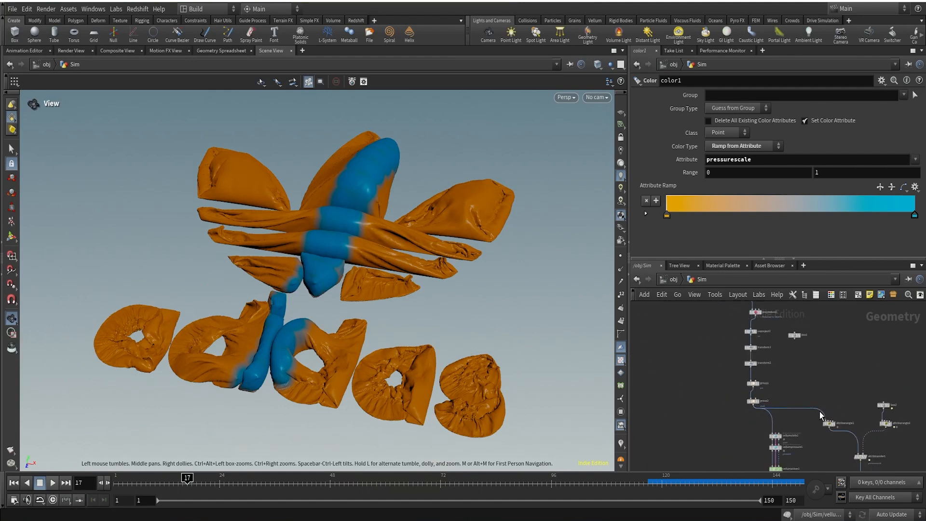
middle_drag(735, 322, 745, 419)
scroll(764, 402, down, 1)
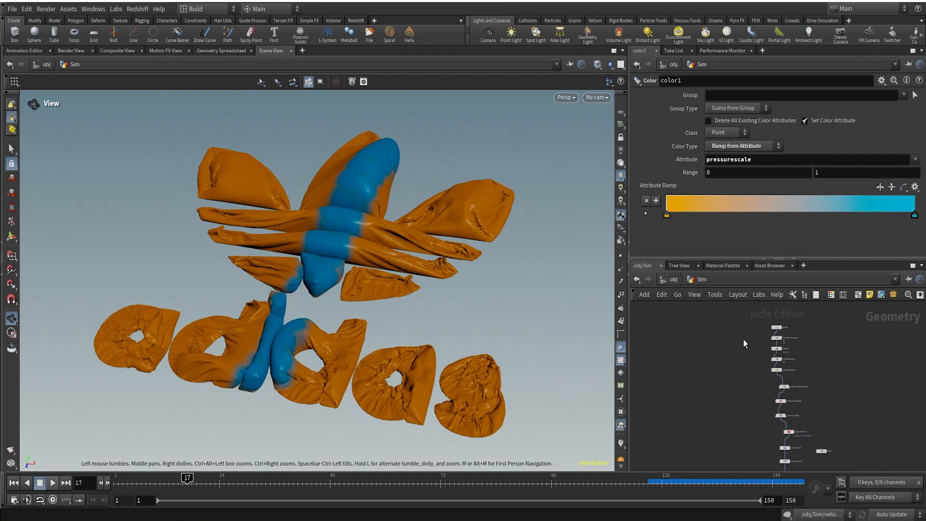
drag(742, 314, 798, 459)
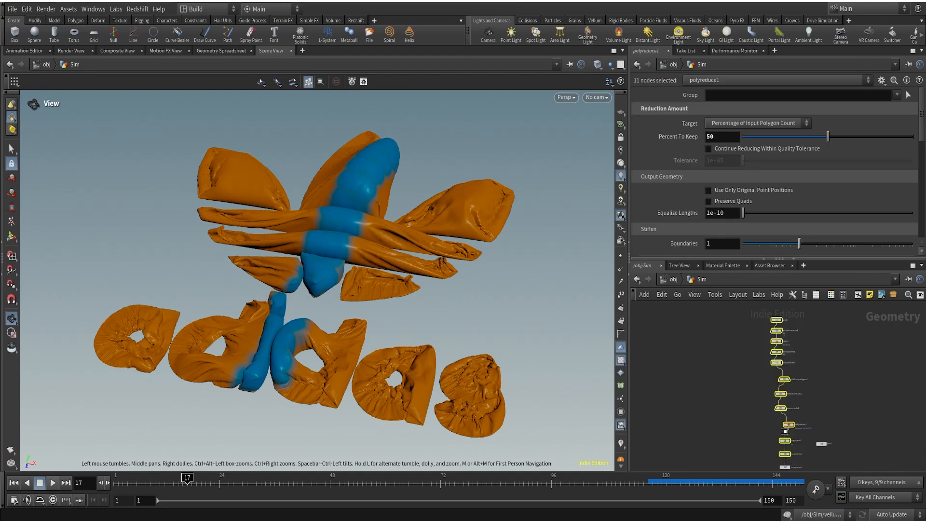
key(l)
click(736, 354)
key(Tab)
text(f)
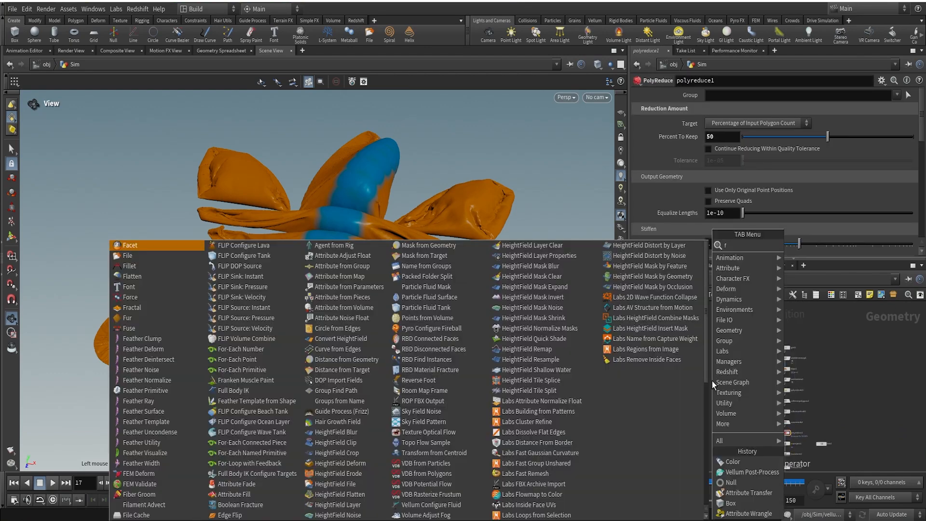
text(ile)
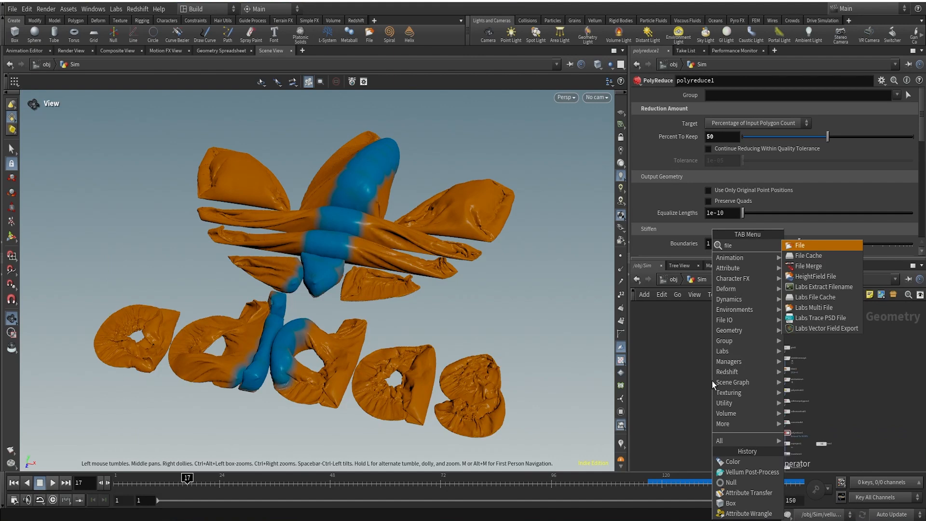
key(Escape)
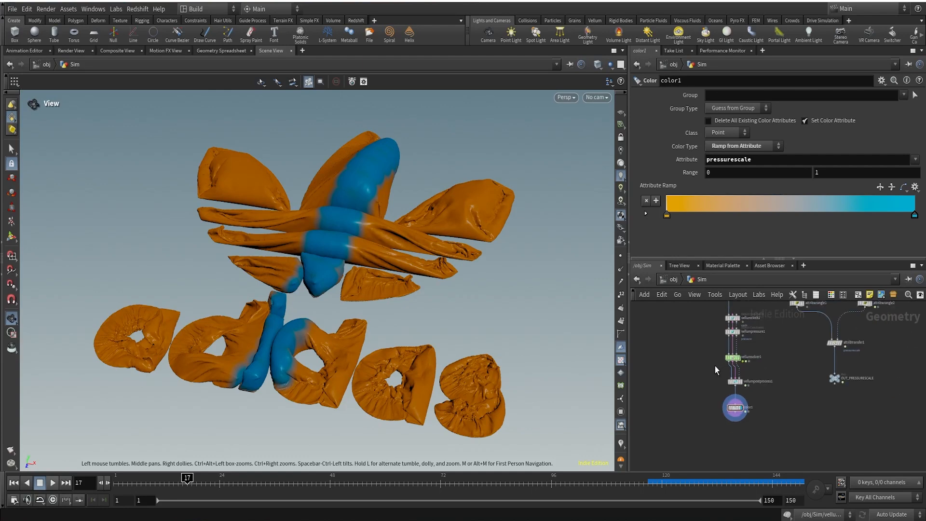
Step: Add a File node in the empty area beside the logo's node chain in the Sim network
middle_drag(714, 365, 724, 385)
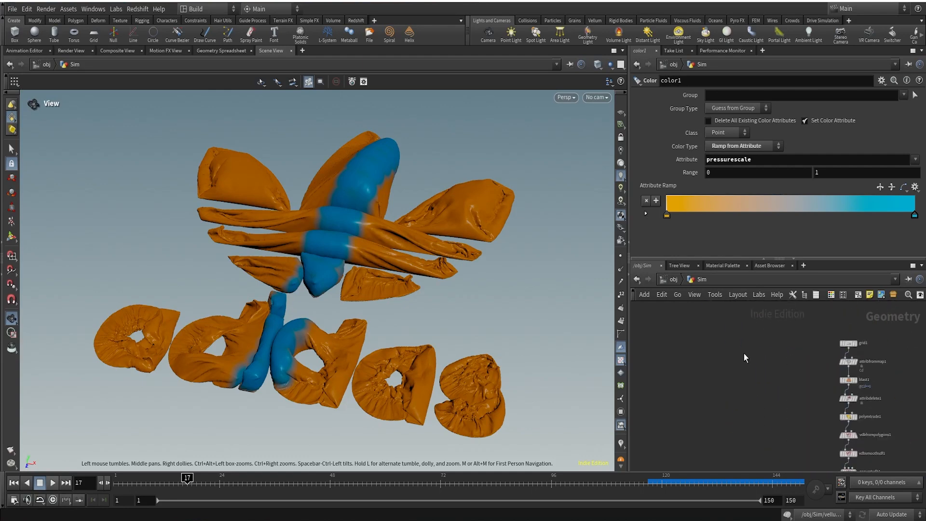
key(Tab)
text(file)
key(Return)
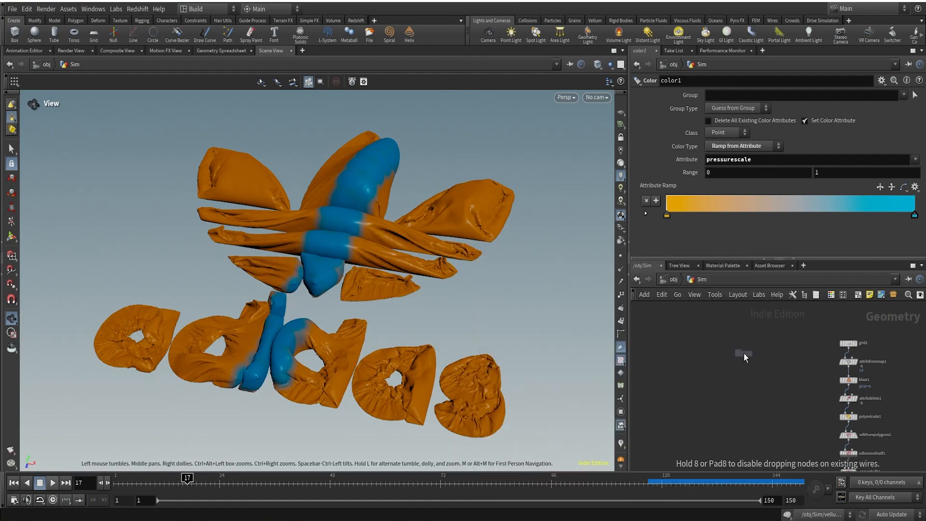
click(744, 354)
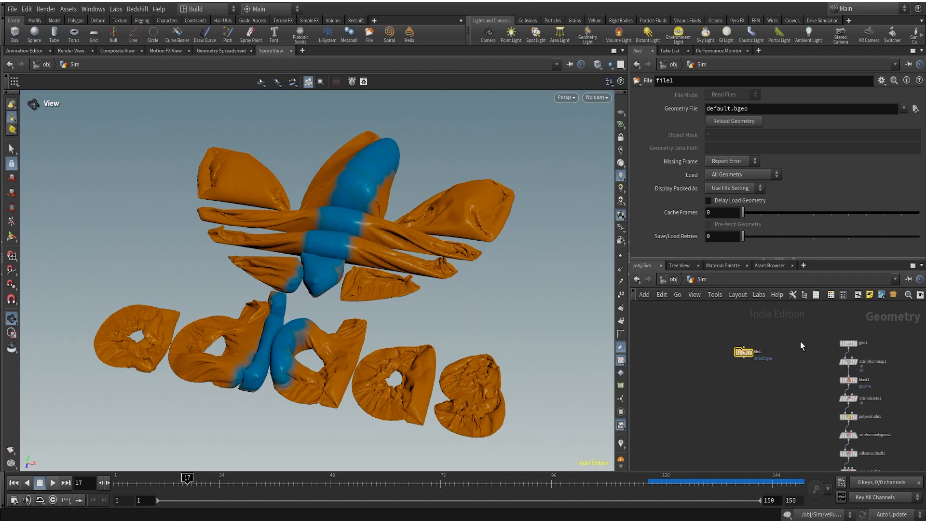
Step: Load D:/Patreon 50/00Textures/adidas/source/Adidas Ozelia.fbx into the File node and display it
scroll(800, 341, up, 5)
click(903, 108)
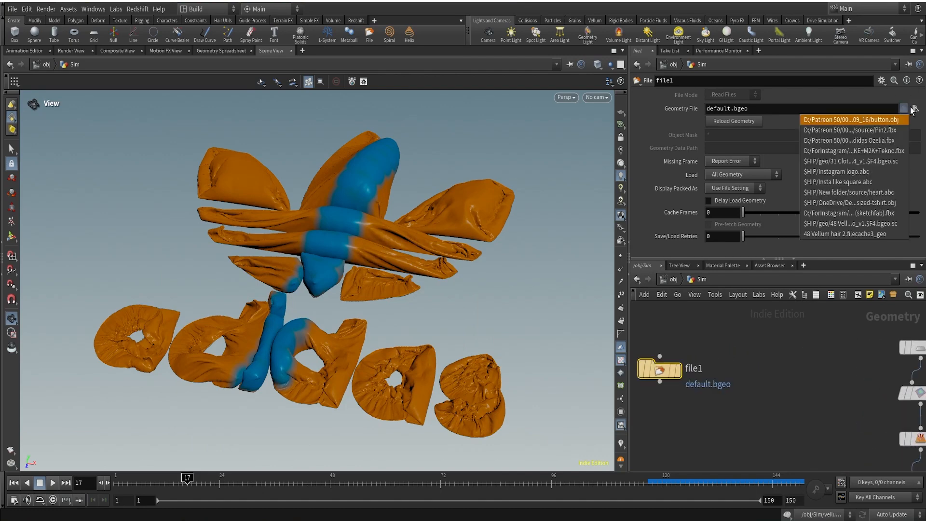
click(913, 109)
click(912, 109)
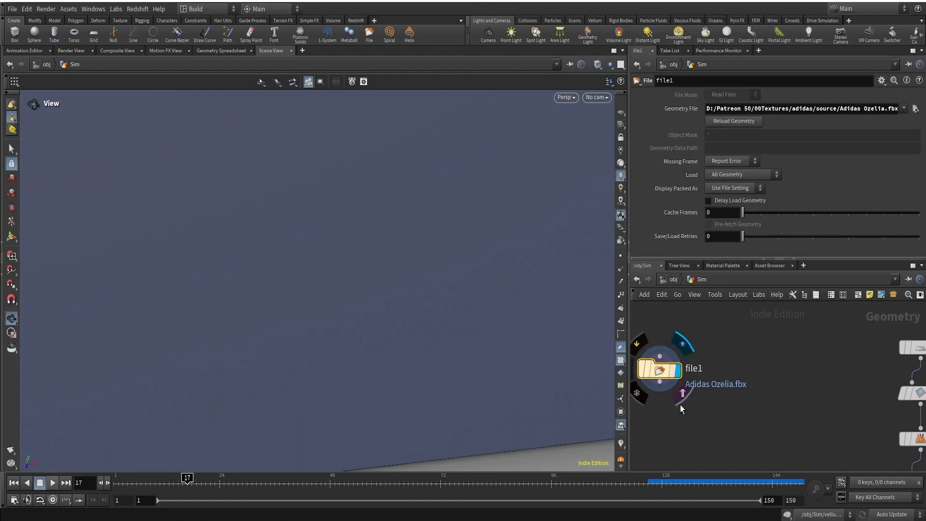
Step: Append a Convert node to the shoe's File node and display its output
middle_drag(679, 404, 672, 336)
click(715, 398)
text(con)
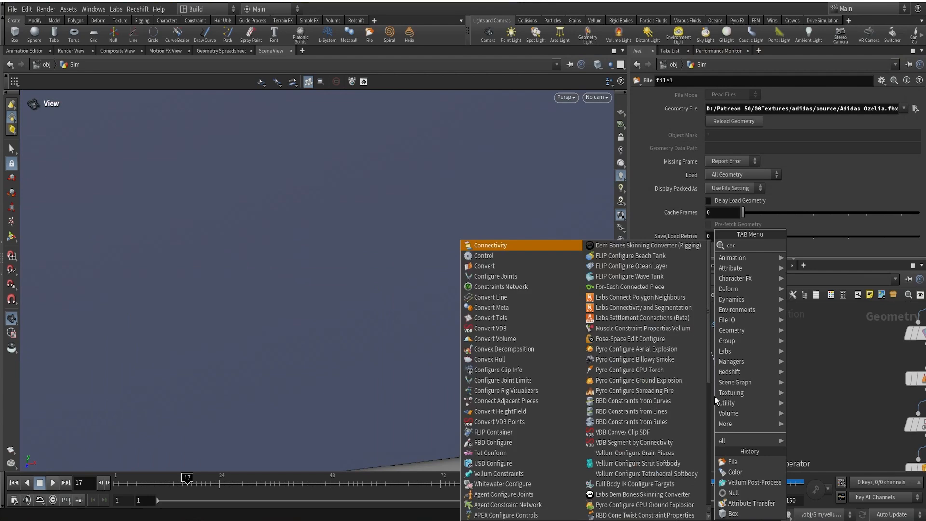
text(v)
key(Return)
click(738, 418)
middle_drag(786, 421, 808, 383)
Step: Append a Transform node to the Convert node, display it and set its uniform scale to 0.01
drag(726, 379, 702, 413)
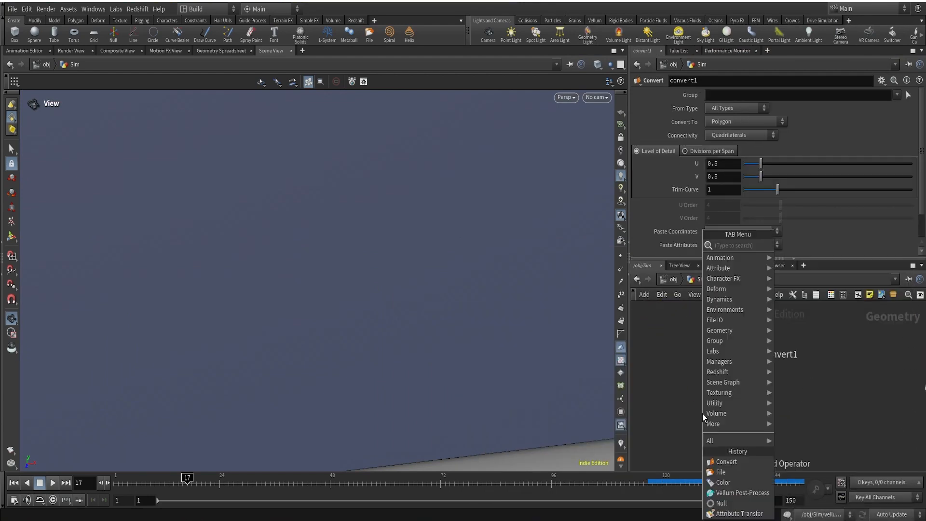
text(trans)
key(Return)
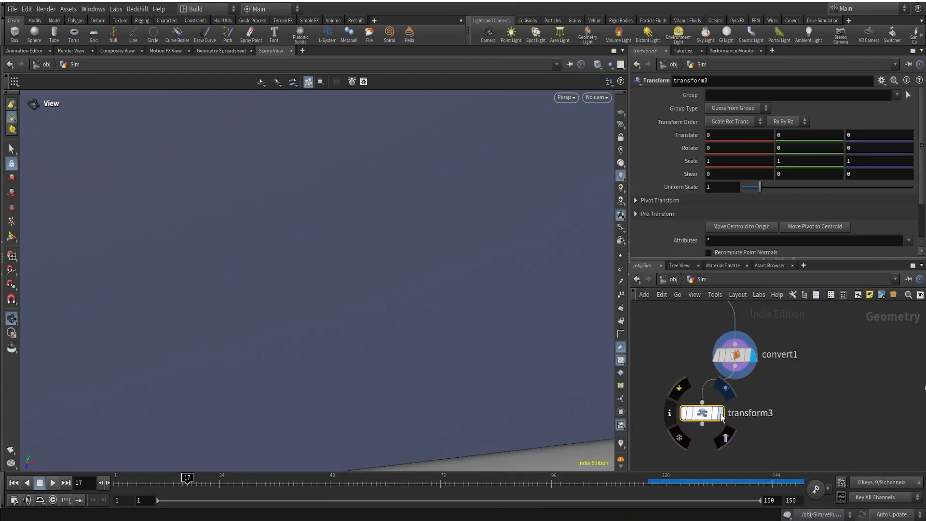
click(719, 415)
text(0.01)
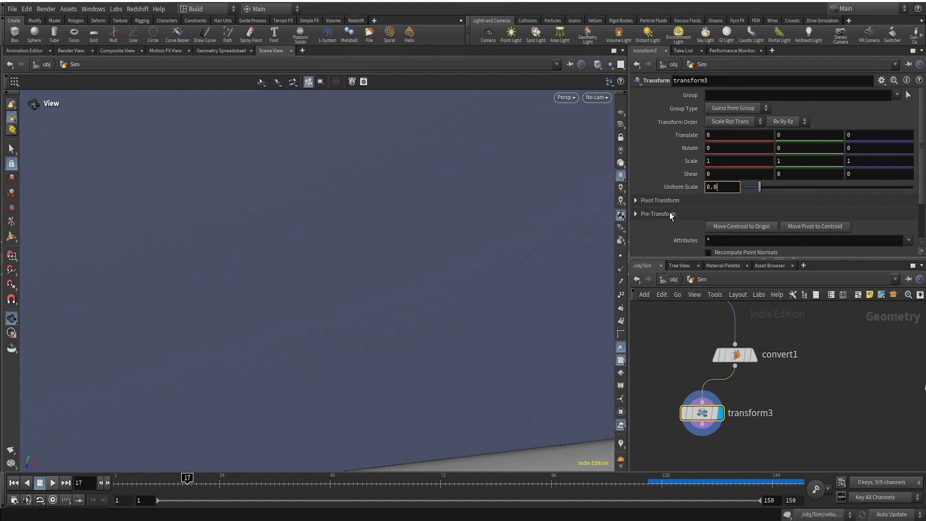
key(Return)
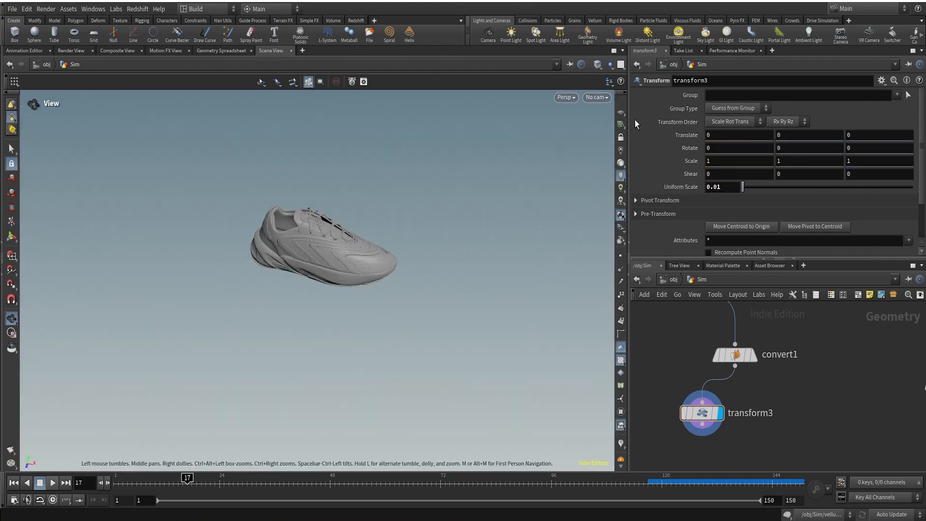
Step: Show the reference grid in the viewport and display the vdbfrompolygons1 node as a template
click(621, 112)
scroll(830, 427, down, 5)
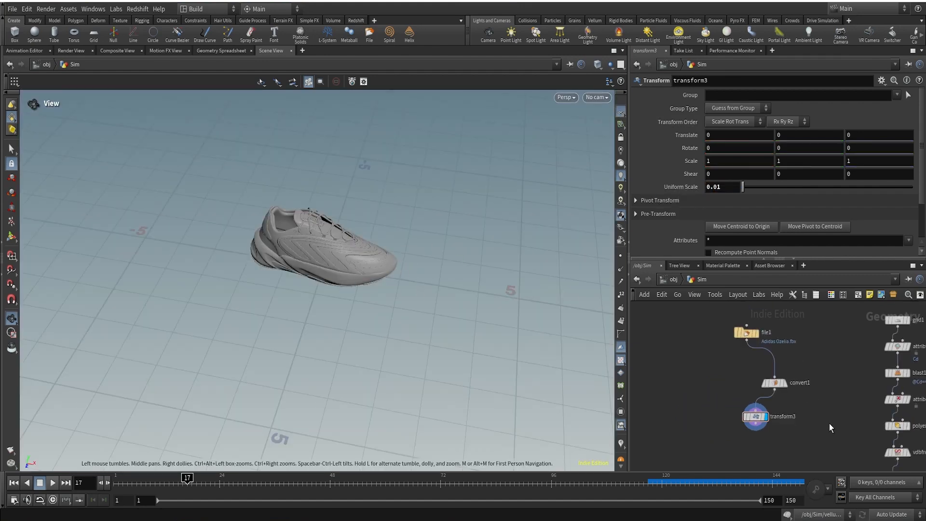
middle_drag(864, 415, 795, 371)
scroll(810, 406, up, 3)
click(826, 429)
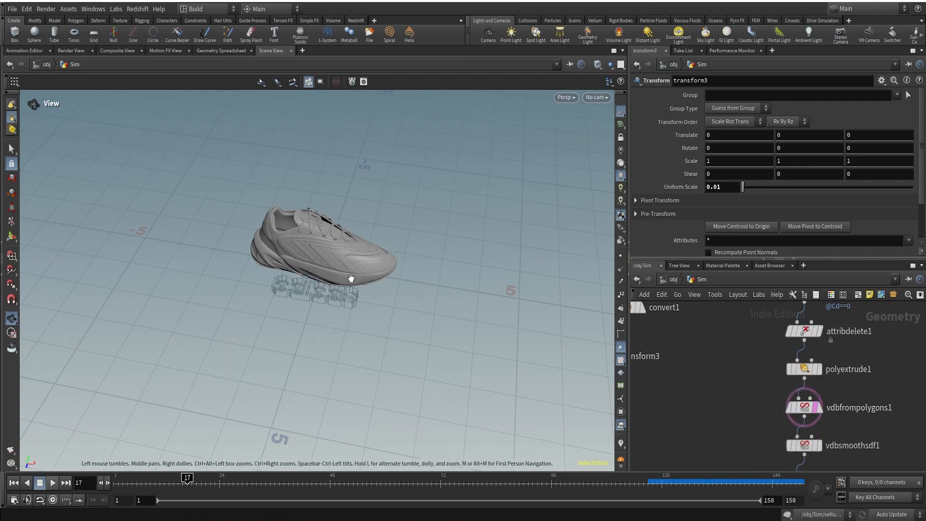
Step: Display the group2 node as a template so the adidas logo is ghosted around the shoe
scroll(877, 466, down, 4)
middle_drag(877, 469, 847, 316)
middle_drag(855, 402, 795, 318)
scroll(774, 328, up, 3)
click(764, 345)
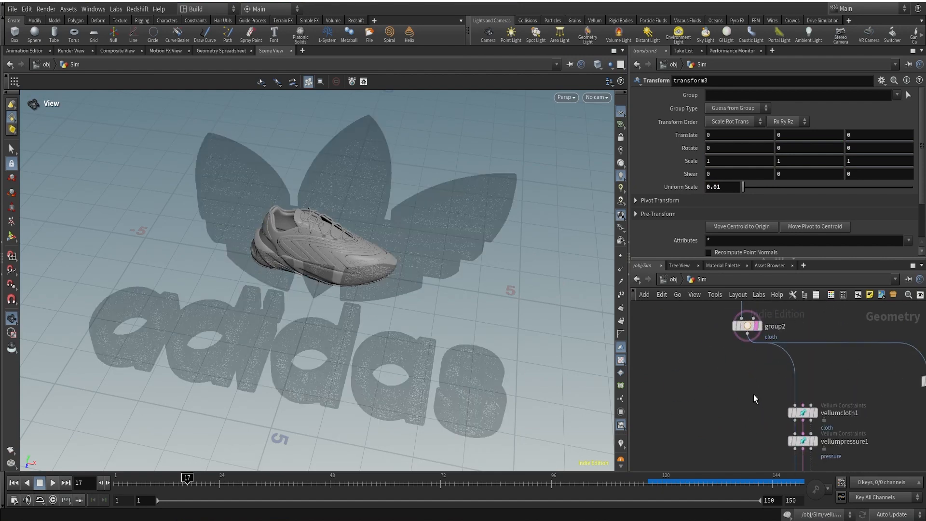
Step: Select the shoe's File, Convert and Transform nodes and lay them out automatically in a straight column
scroll(702, 358, down, 2)
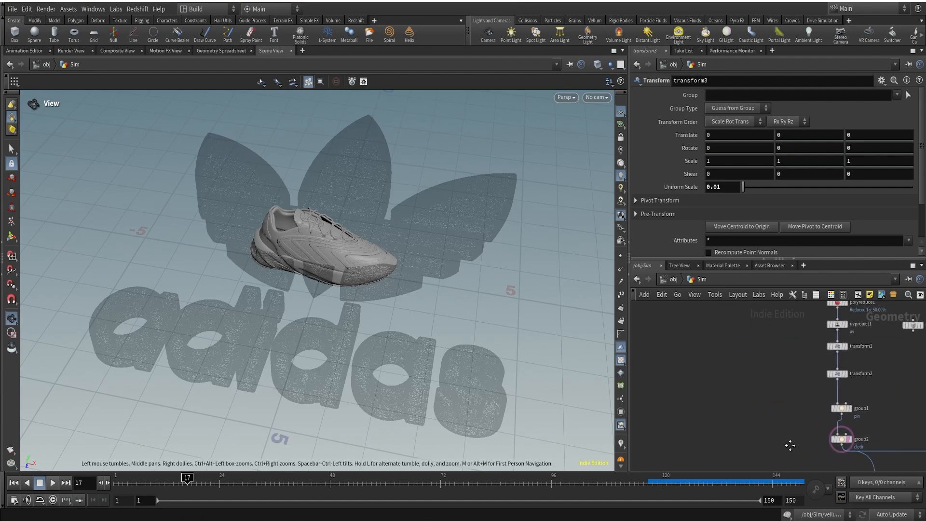
middle_drag(768, 434, 768, 490)
scroll(764, 367, down, 2)
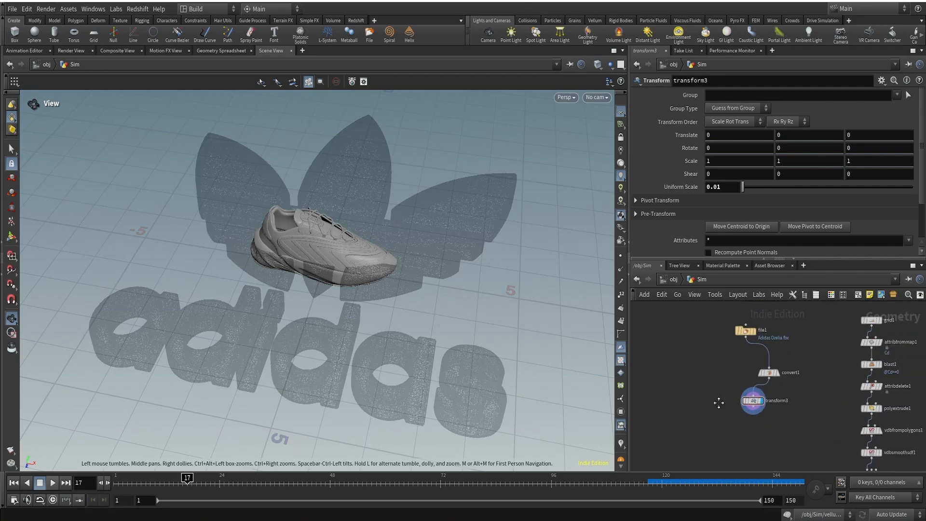
drag(712, 338, 761, 450)
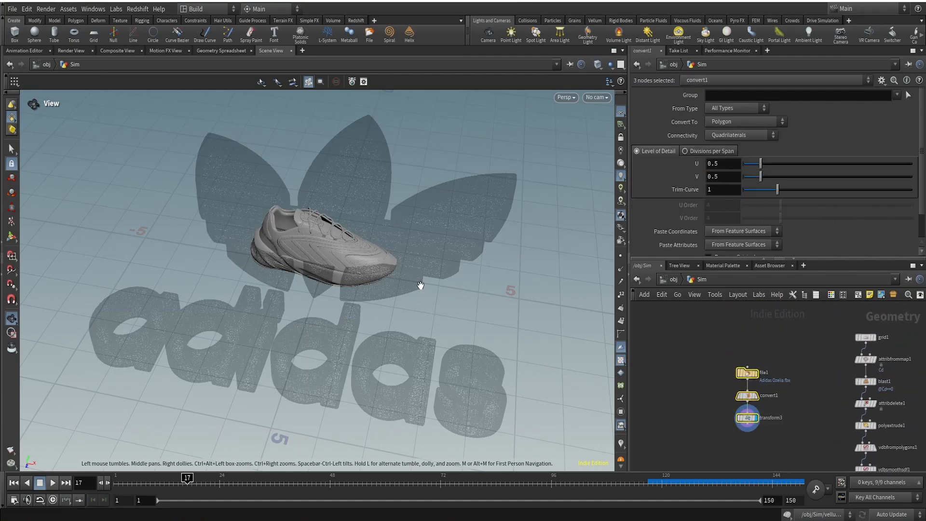
drag(379, 270, 375, 249)
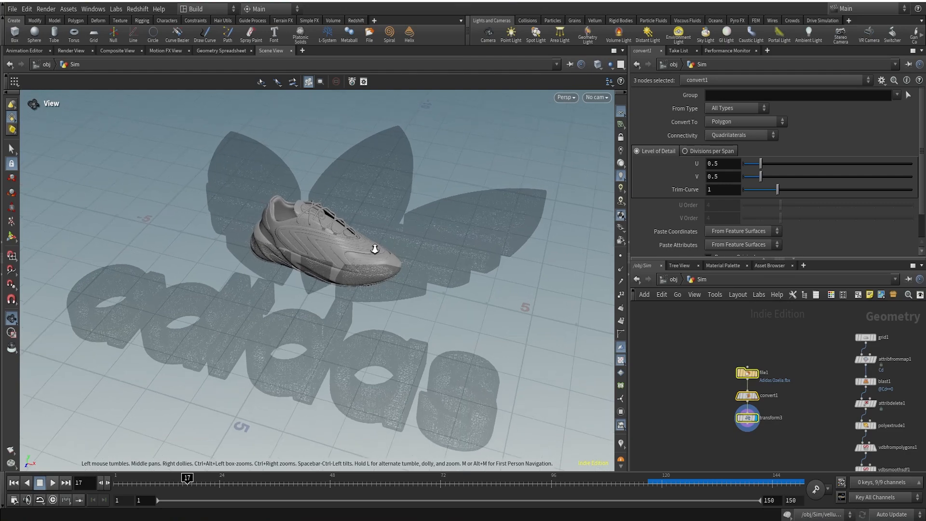
scroll(781, 409, up, 3)
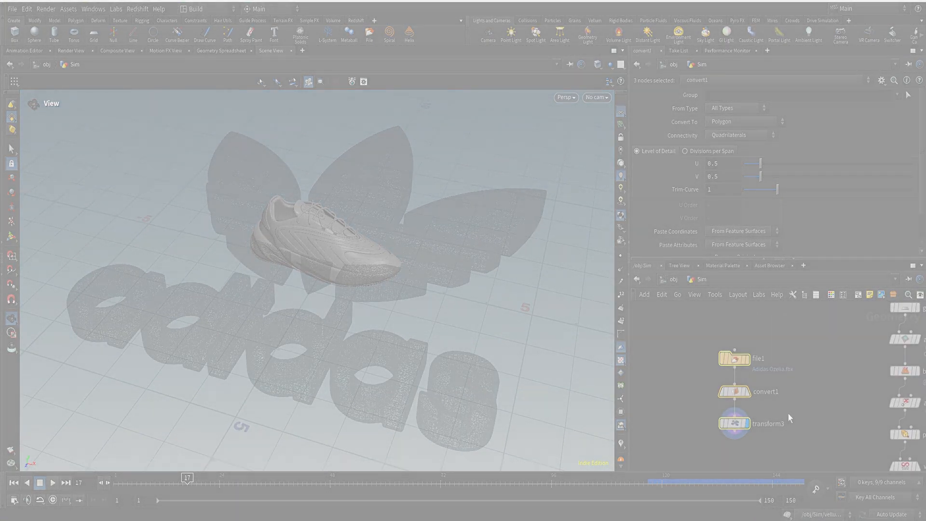
click(674, 316)
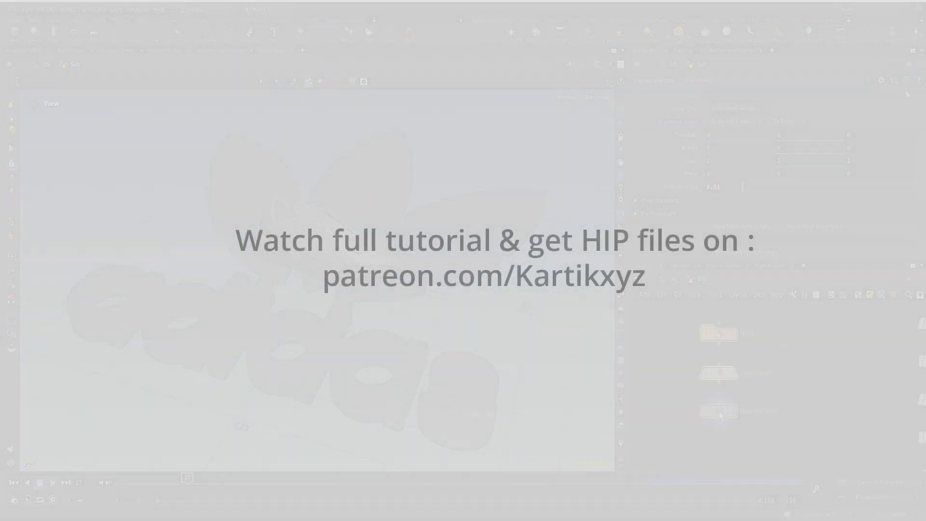